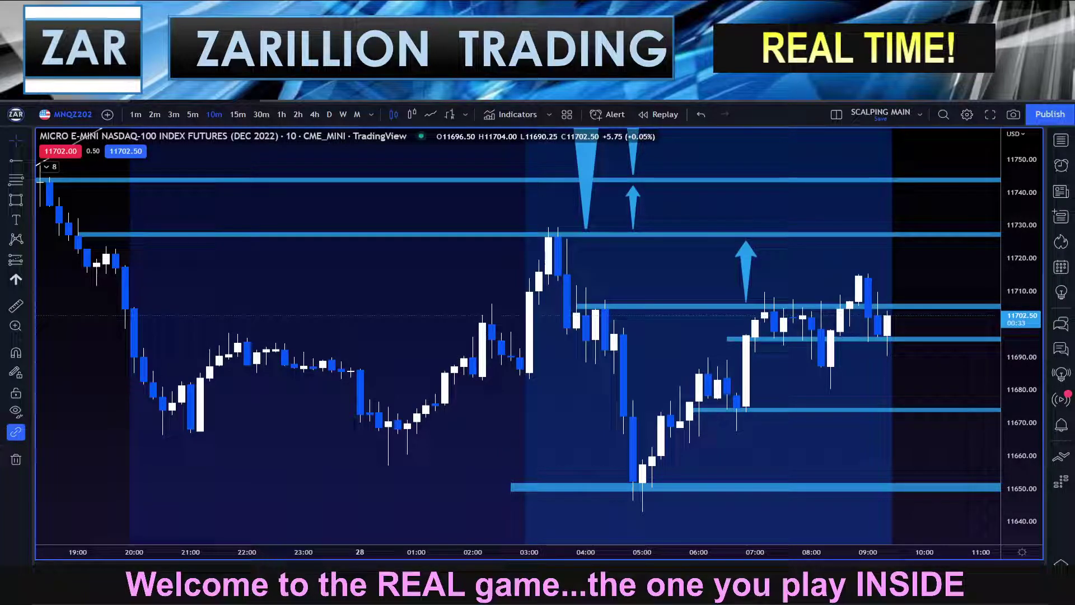
# Step: Delete the zones near 11695 and 11705 and the upward arrow above the 06:50 candle on the 10-minute MNQ chart
pyautogui.moveTo(1013, 433); pyautogui.dragTo(1010, 352)
pyautogui.scroll(2, 600, 372)
pyautogui.moveTo(601, 352); pyautogui.dragTo(602, 280)
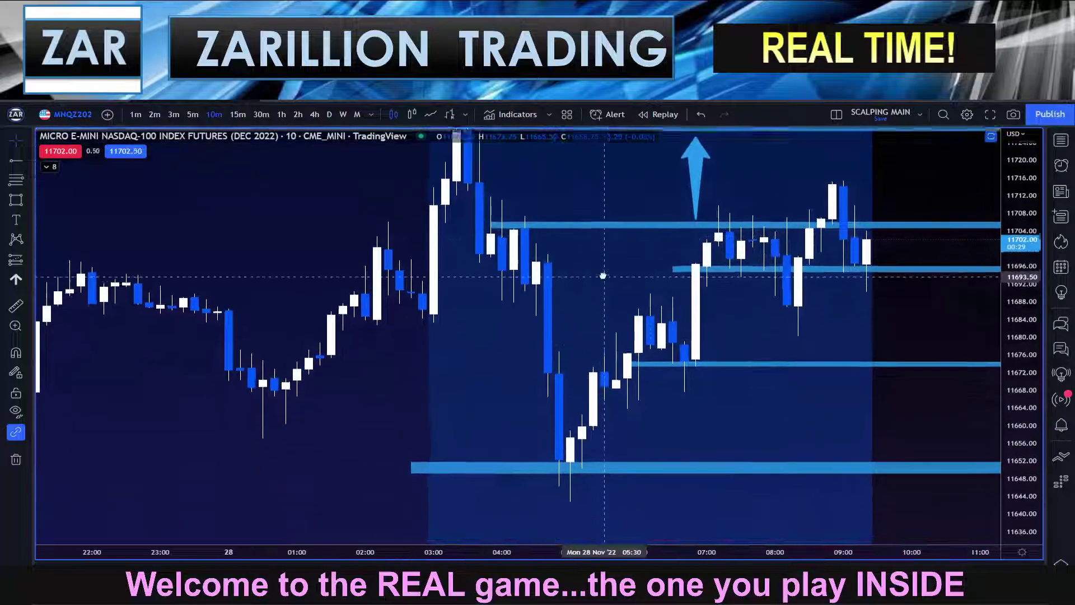
pyautogui.moveTo(1009, 317); pyautogui.dragTo(1005, 379)
pyautogui.moveTo(642, 301); pyautogui.dragTo(689, 325)
pyautogui.scroll(2, 674, 310)
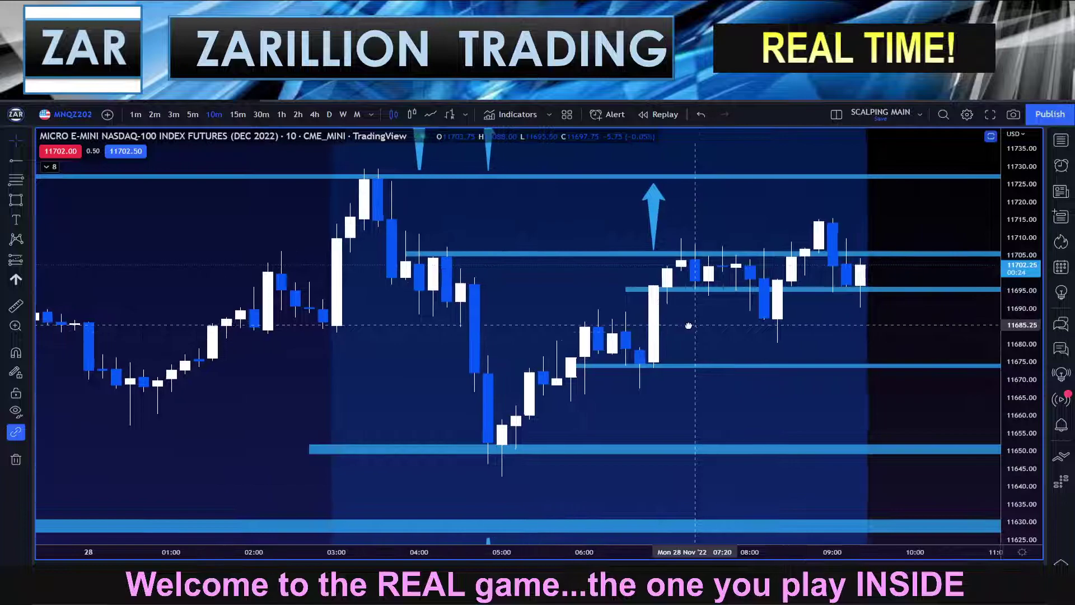
pyautogui.click(723, 294)
pyautogui.press('Delete')
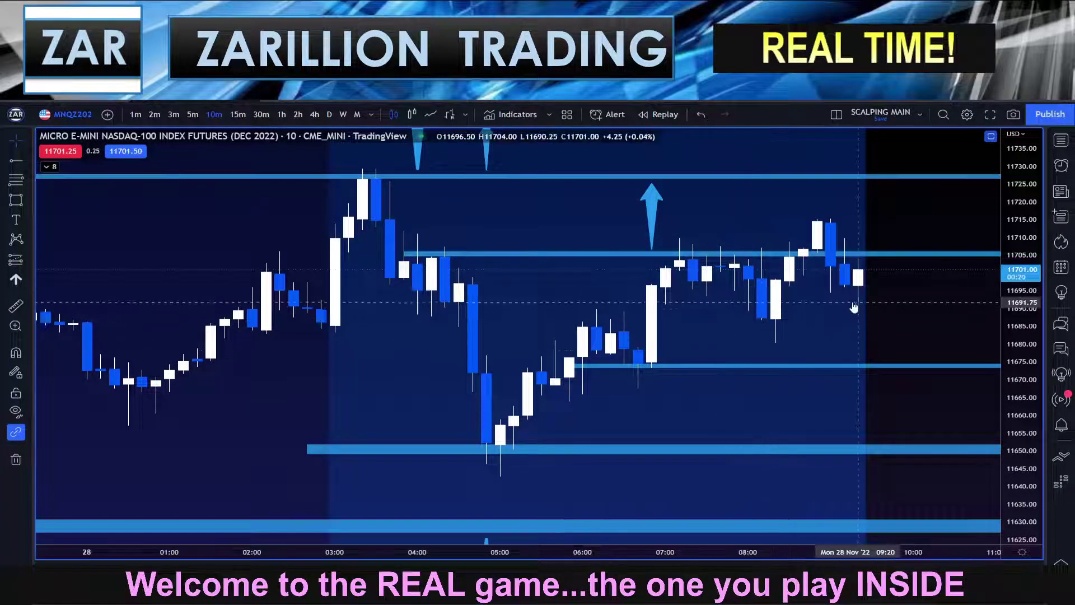
pyautogui.click(638, 257)
pyautogui.press('Delete')
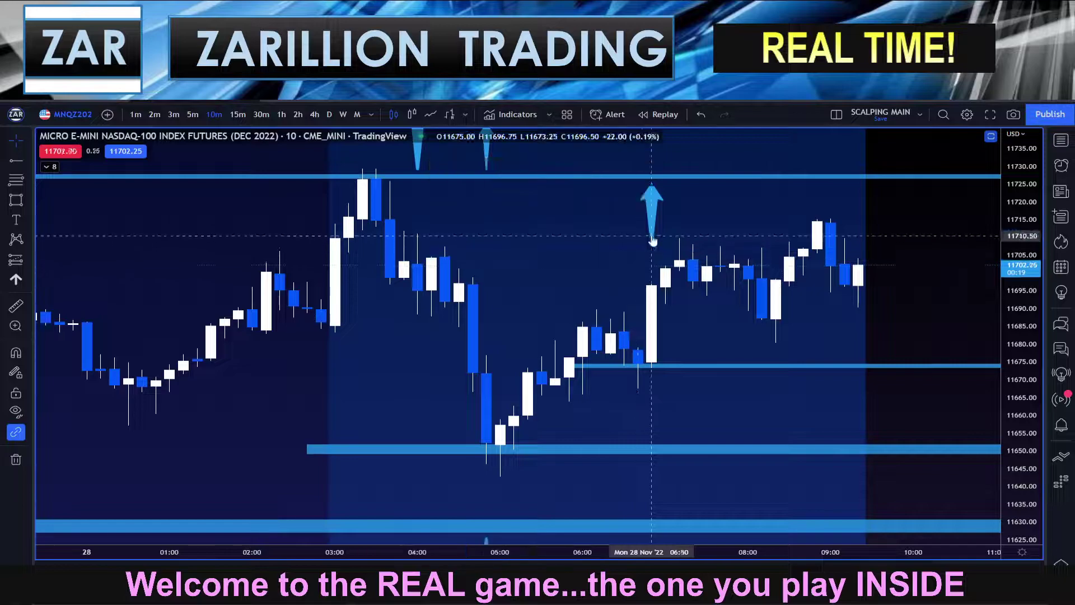
pyautogui.click(652, 236)
pyautogui.press('Delete')
# Step: Draw a thin rectangle zone at about 11687, starting from the 06:50 candle
pyautogui.moveTo(1021, 333); pyautogui.dragTo(1021, 287)
pyautogui.moveTo(902, 336); pyautogui.dragTo(865, 353)
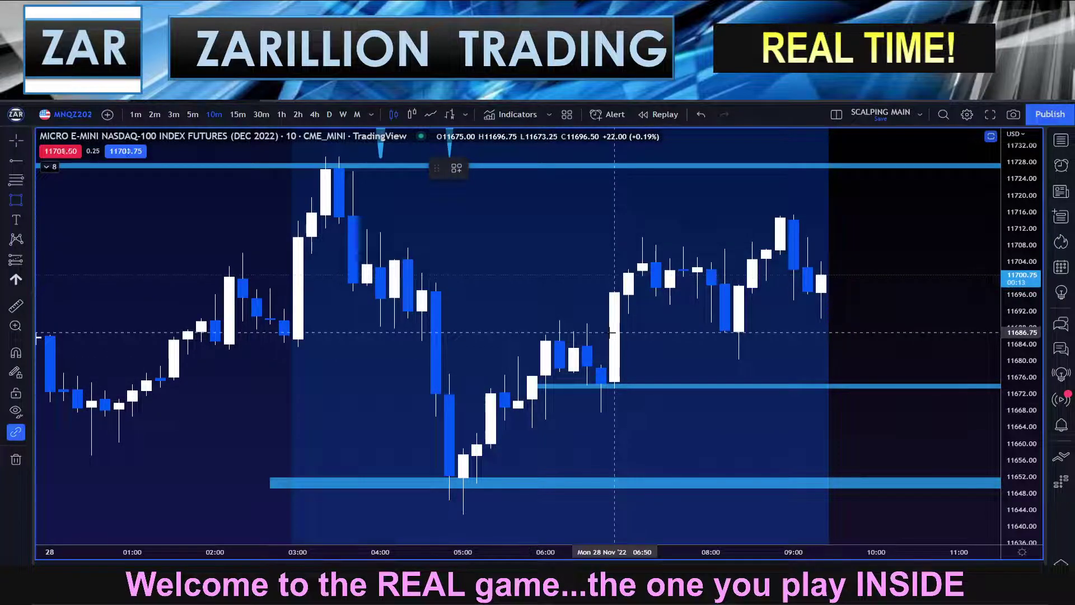
pyautogui.moveTo(614, 330); pyautogui.dragTo(833, 337)
pyautogui.click(710, 258)
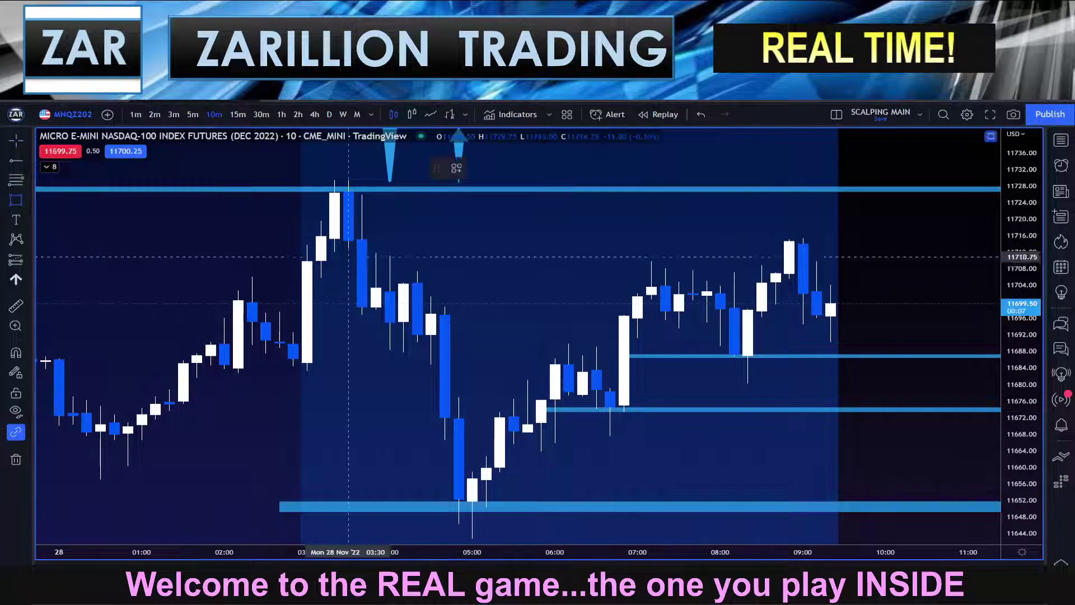
# Step: Draw a rectangle zone from about 11716 to 11715, starting at the 03:30 candle
pyautogui.moveTo(348, 235); pyautogui.dragTo(637, 240)
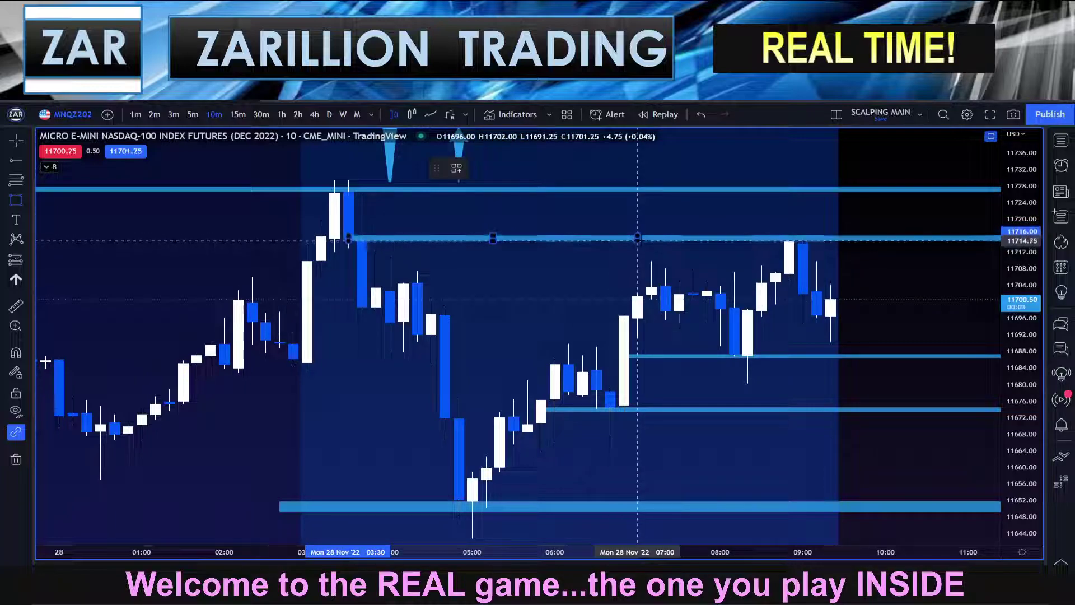
pyautogui.click(649, 243)
pyautogui.click(803, 287)
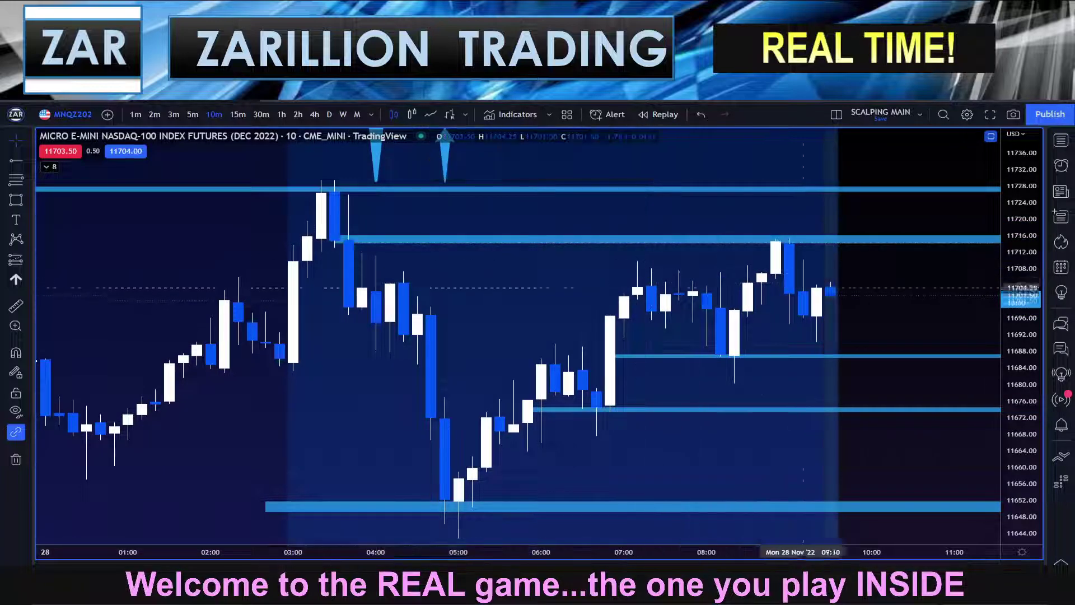
# Step: Examine the newest 10-minute candle against the zones between about 11650 and 11716
pyautogui.moveTo(1031, 363); pyautogui.dragTo(1022, 294)
pyautogui.moveTo(931, 306); pyautogui.dragTo(997, 302)
pyautogui.scroll(7, 961, 308)
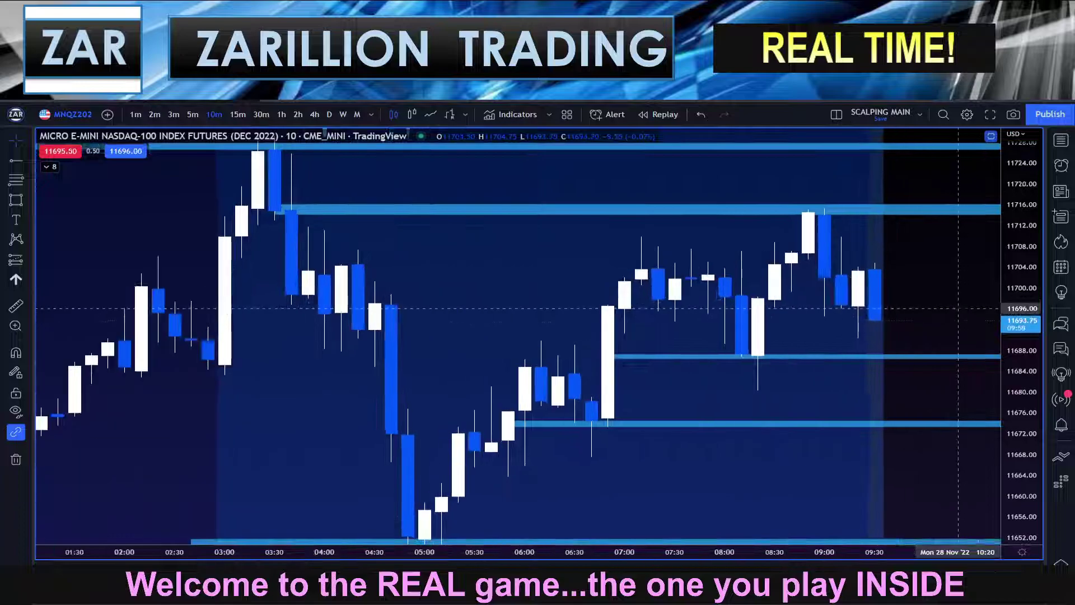
pyautogui.scroll(-3, 859, 425)
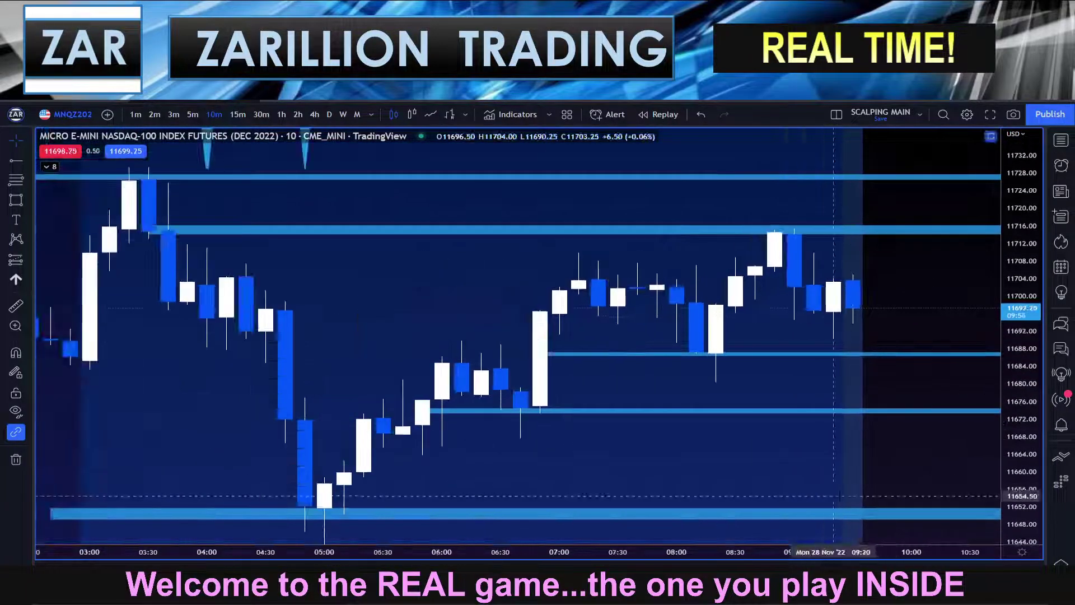
pyautogui.scroll(-4, 859, 463)
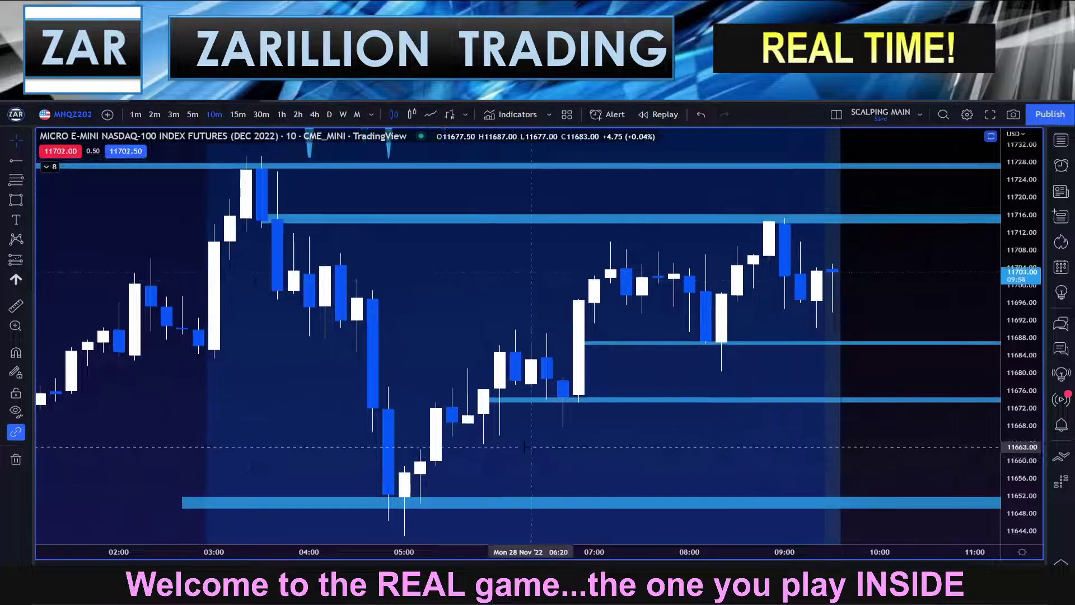
pyautogui.moveTo(588, 445); pyautogui.dragTo(592, 442)
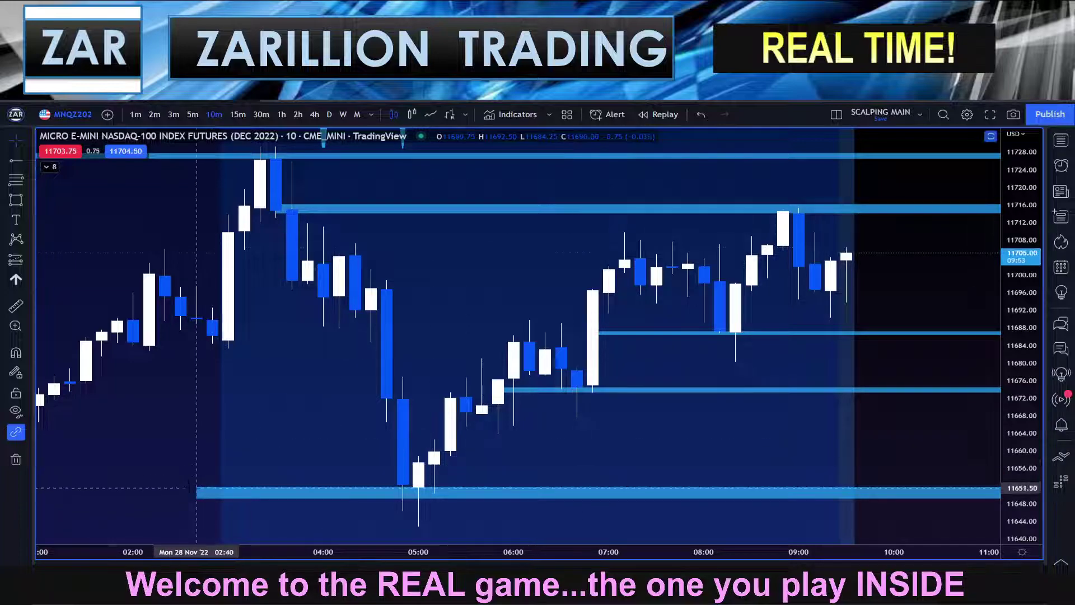
pyautogui.moveTo(1013, 401); pyautogui.dragTo(1012, 429)
pyautogui.moveTo(857, 448); pyautogui.dragTo(845, 461)
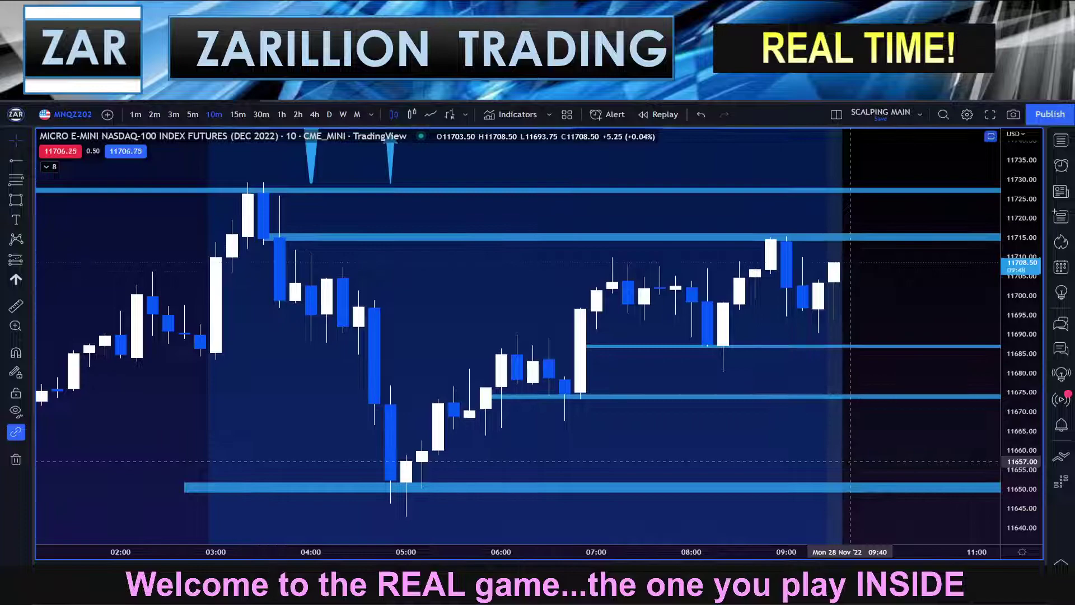
# Step: Examine the current 10-minute candle's position relative to the upper zones near 11715, 11728 and 11745
pyautogui.moveTo(882, 326); pyautogui.dragTo(885, 388)
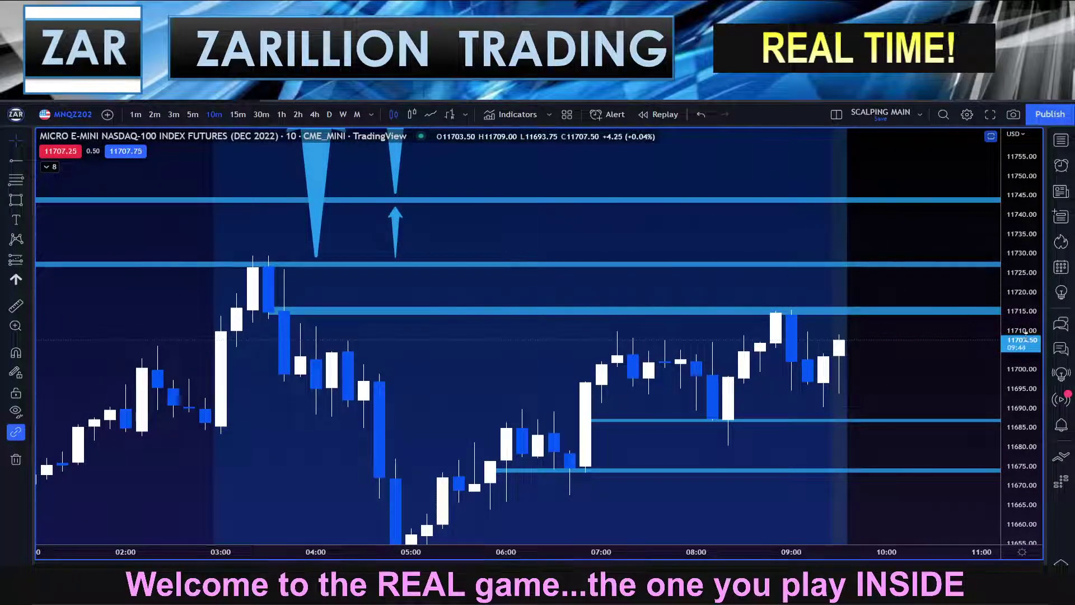
pyautogui.moveTo(1029, 342); pyautogui.dragTo(1006, 403)
pyautogui.moveTo(738, 261); pyautogui.dragTo(748, 247)
pyautogui.moveTo(1012, 378); pyautogui.dragTo(1011, 342)
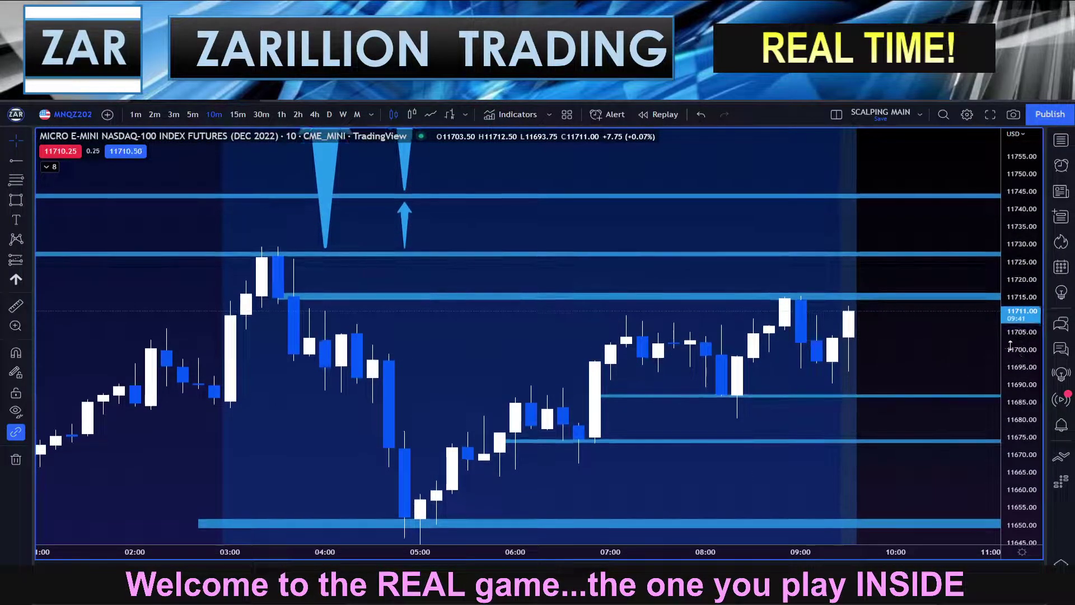
pyautogui.scroll(-1, 728, 266)
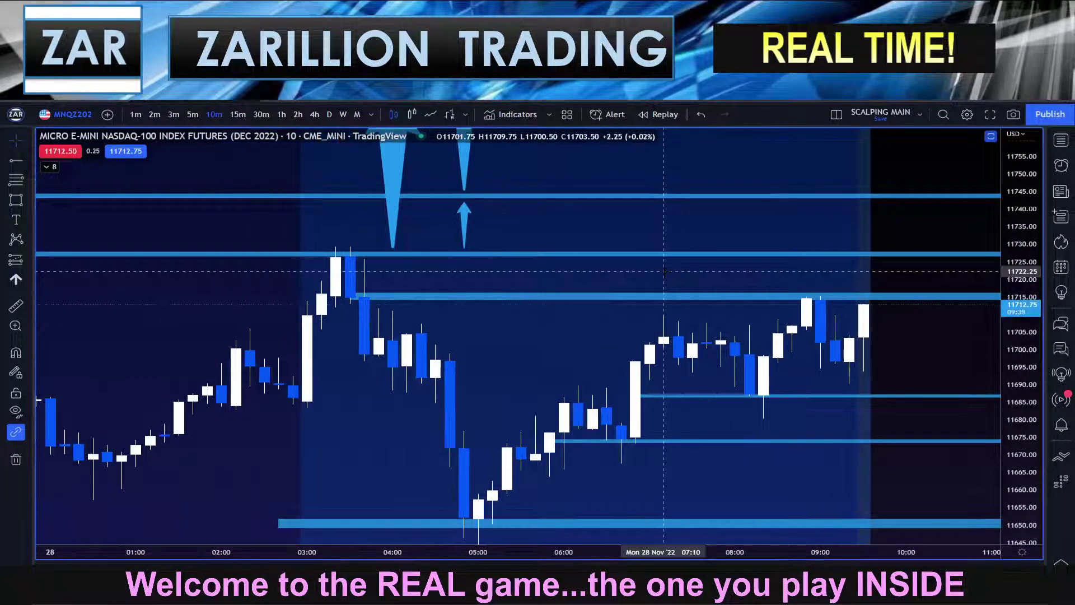
pyautogui.moveTo(777, 281); pyautogui.dragTo(752, 286)
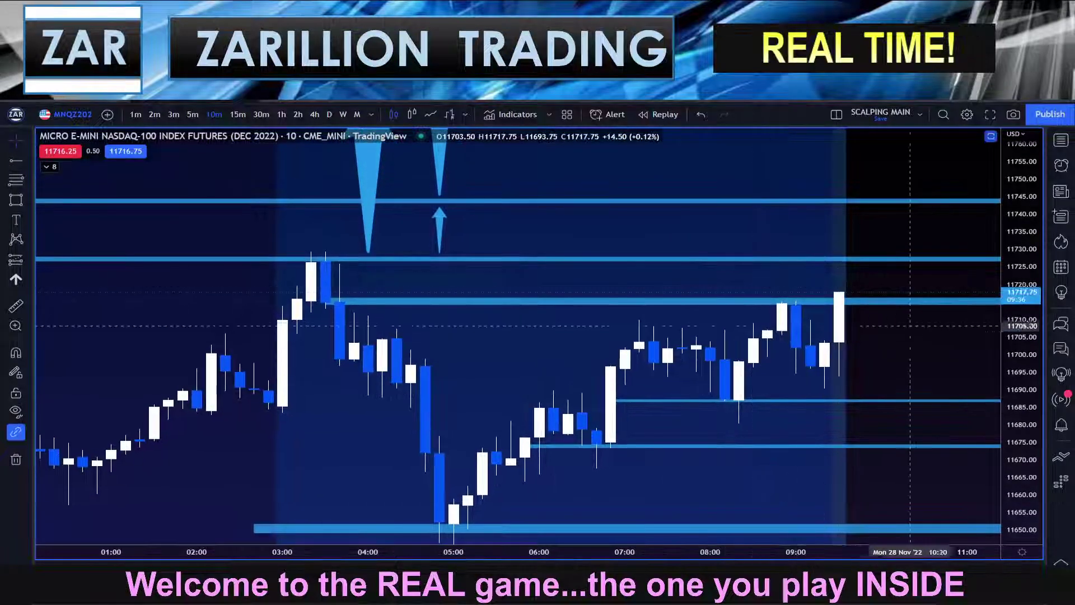
pyautogui.moveTo(1012, 377); pyautogui.dragTo(1015, 269)
pyautogui.moveTo(710, 319); pyautogui.dragTo(741, 319)
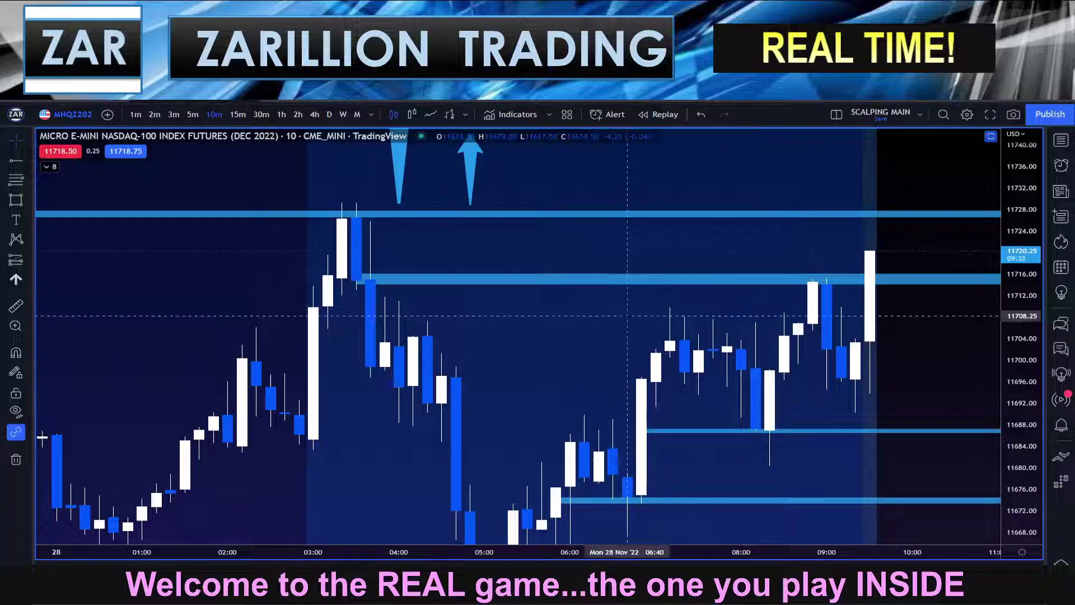
pyautogui.moveTo(627, 316); pyautogui.dragTo(661, 317)
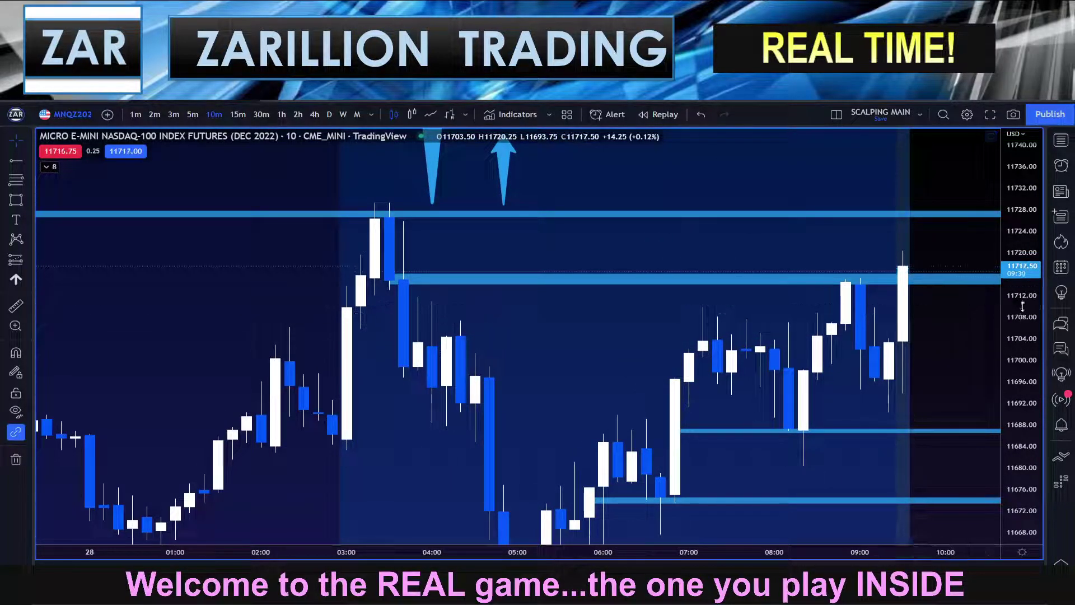
pyautogui.moveTo(1023, 306); pyautogui.dragTo(1023, 336)
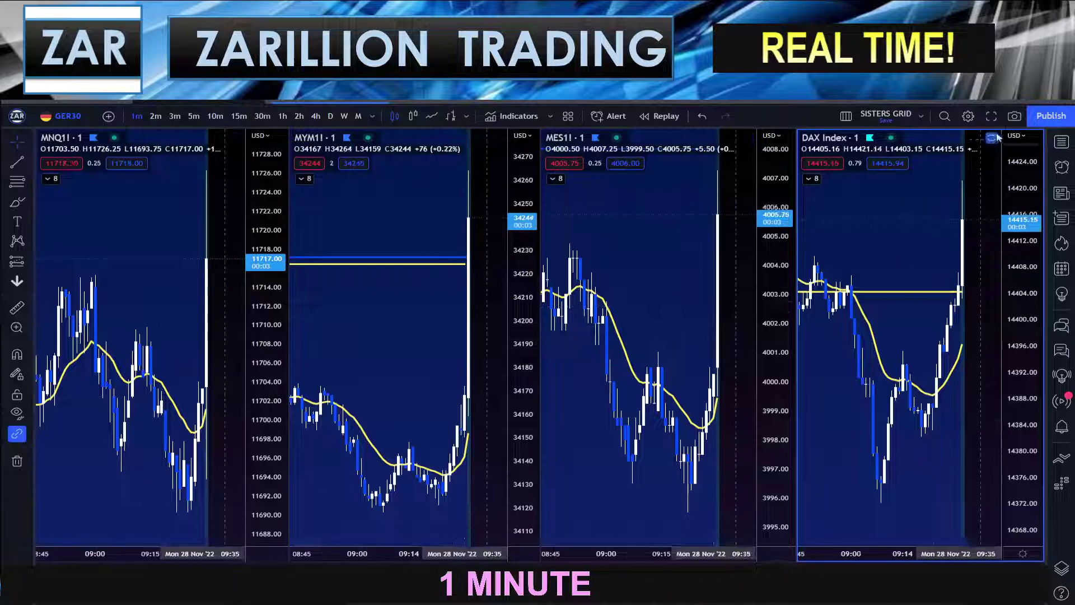
# Step: Change the SISTERS GRID layout to three side-by-side charts and enlarge the latest candles on the MNQ chart
pyautogui.click(857, 118)
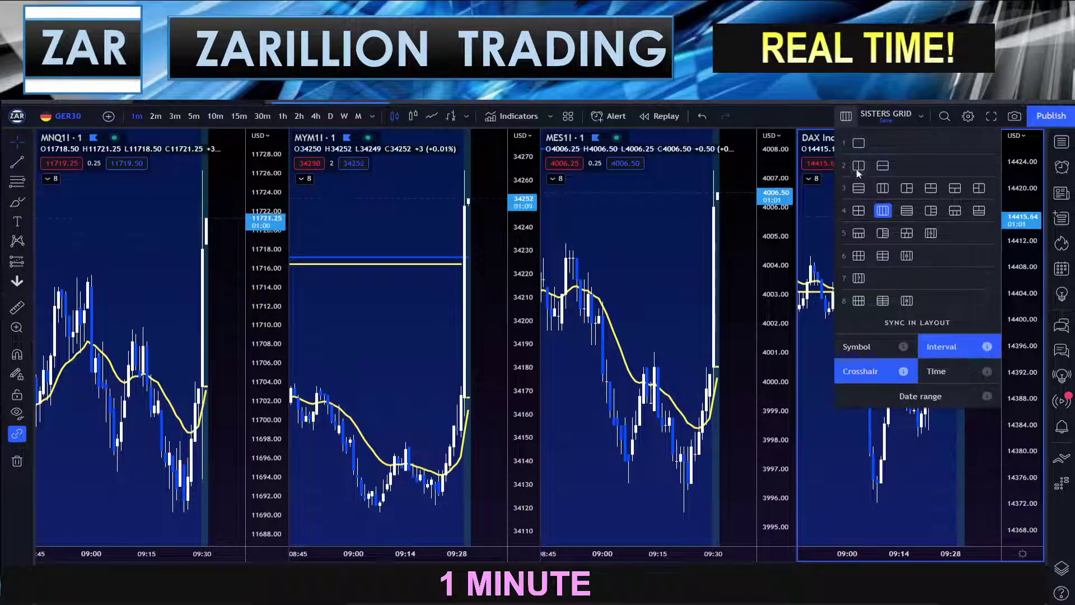
pyautogui.click(882, 187)
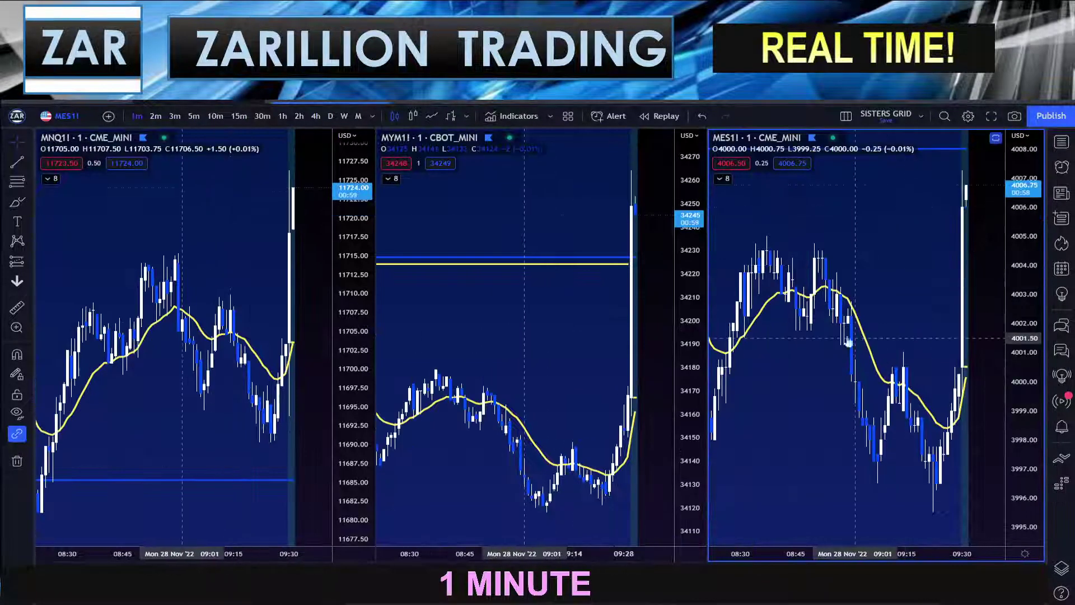
pyautogui.scroll(3, 196, 345)
pyautogui.moveTo(354, 330); pyautogui.dragTo(356, 394)
pyautogui.scroll(4, 224, 364)
pyautogui.moveTo(207, 334); pyautogui.dragTo(263, 324)
pyautogui.scroll(3, 263, 324)
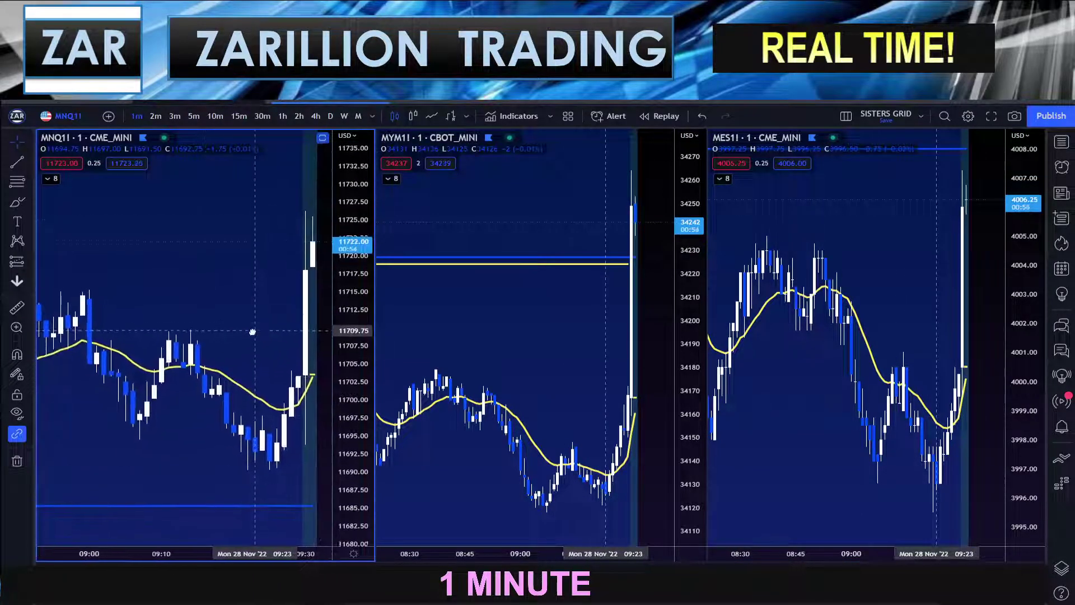
# Step: Examine the latest 1-minute candles on the MYM and MES charts up close
pyautogui.click(488, 350)
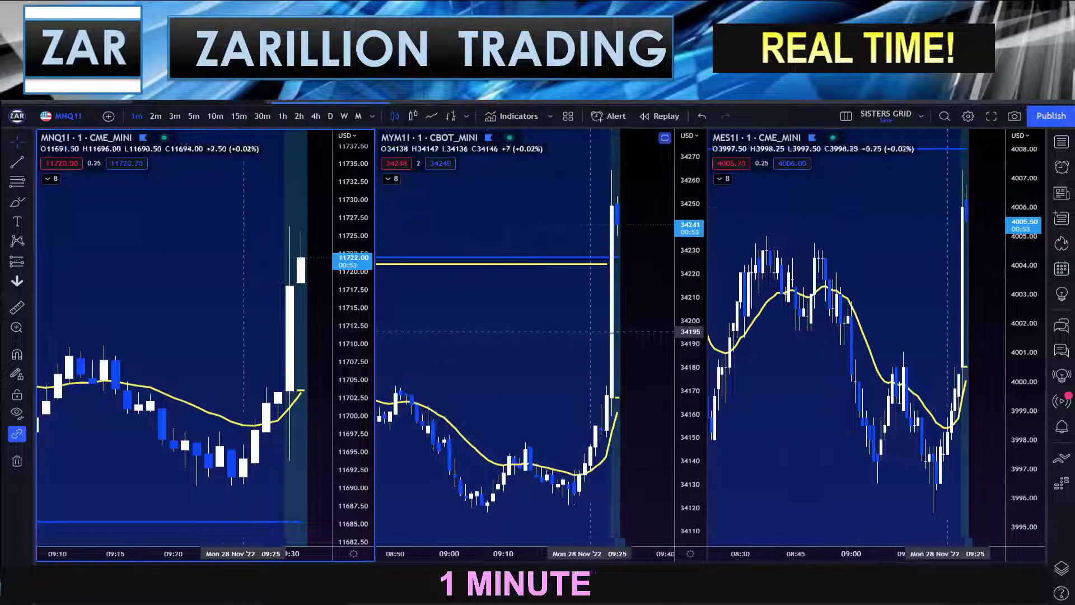
pyautogui.scroll(3, 555, 356)
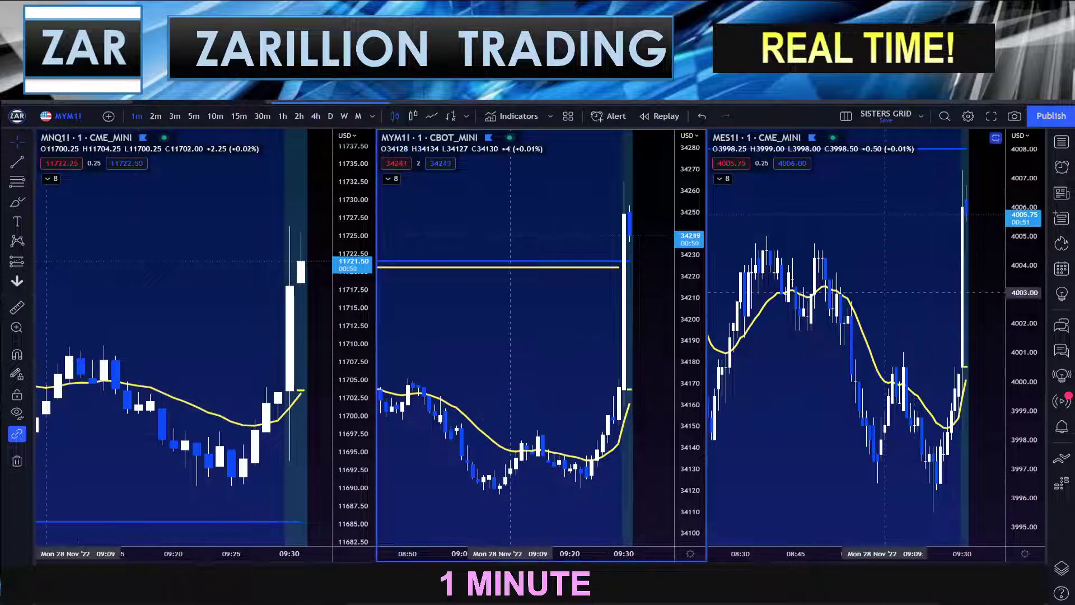
pyautogui.click(939, 286)
pyautogui.scroll(5, 939, 287)
pyautogui.moveTo(1013, 310); pyautogui.dragTo(1015, 382)
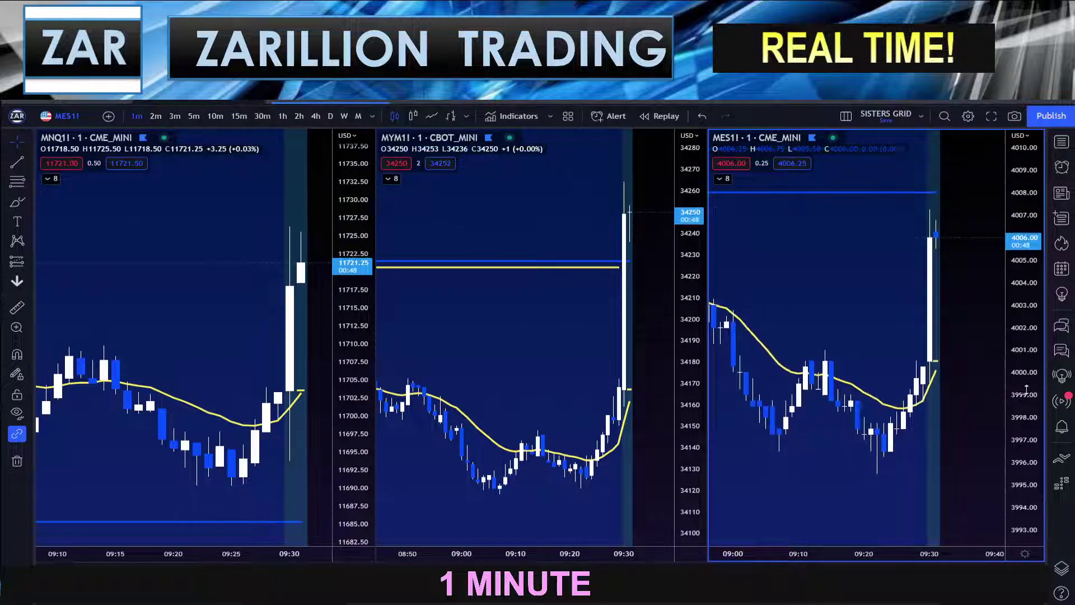
pyautogui.moveTo(870, 310); pyautogui.dragTo(912, 323)
pyautogui.scroll(4, 907, 325)
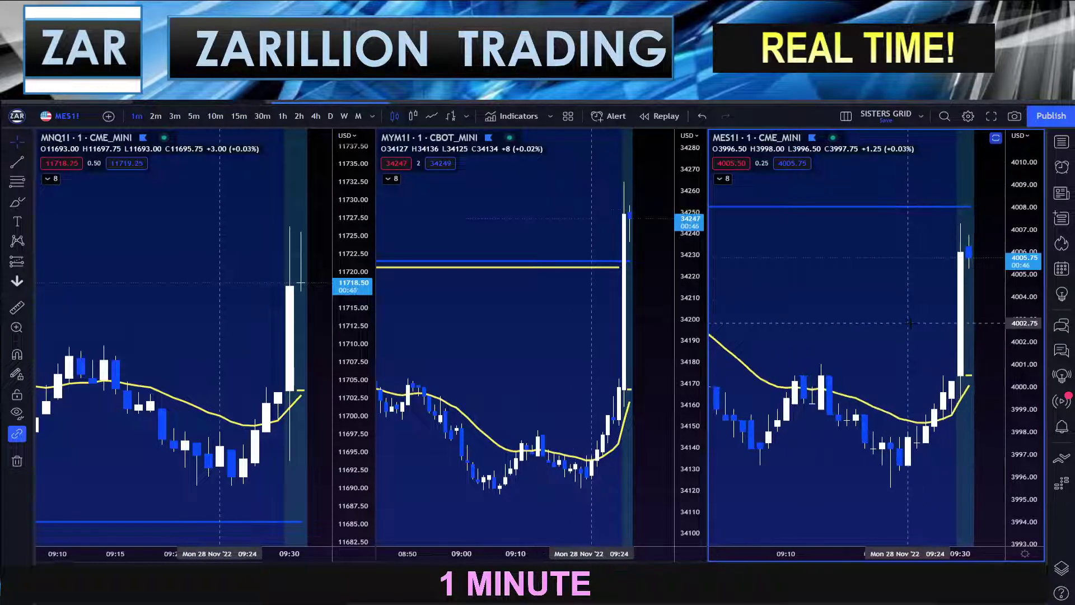
pyautogui.click(565, 316)
pyautogui.scroll(3, 565, 315)
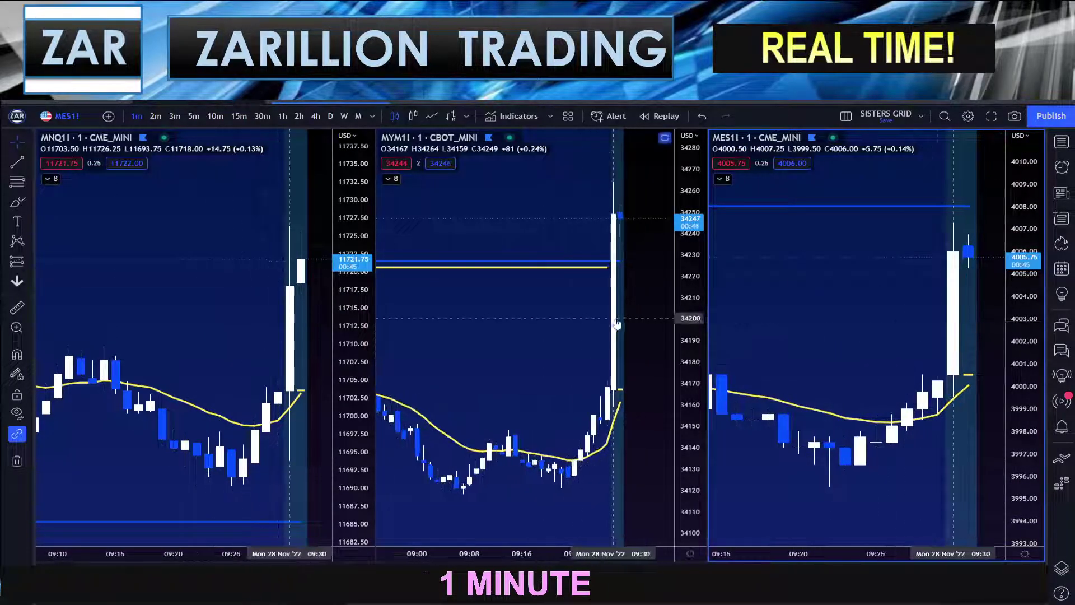
pyautogui.scroll(1, 565, 315)
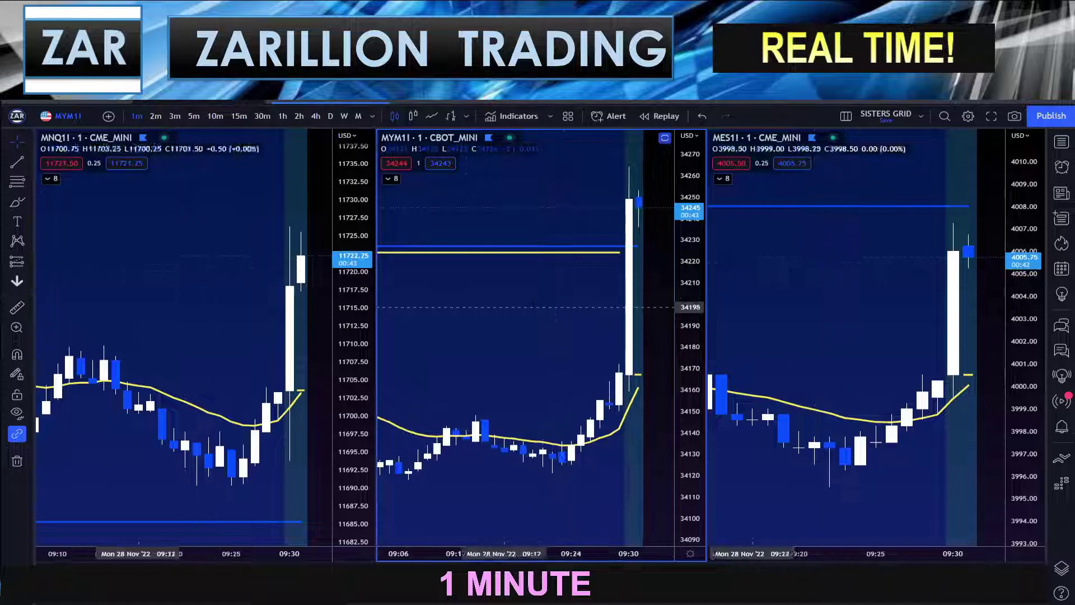
# Step: Compare the candles around the 09:30 open with the yellow average line on the 1-minute MNQ, MYM and MES charts
pyautogui.click(171, 413)
pyautogui.scroll(3, 171, 413)
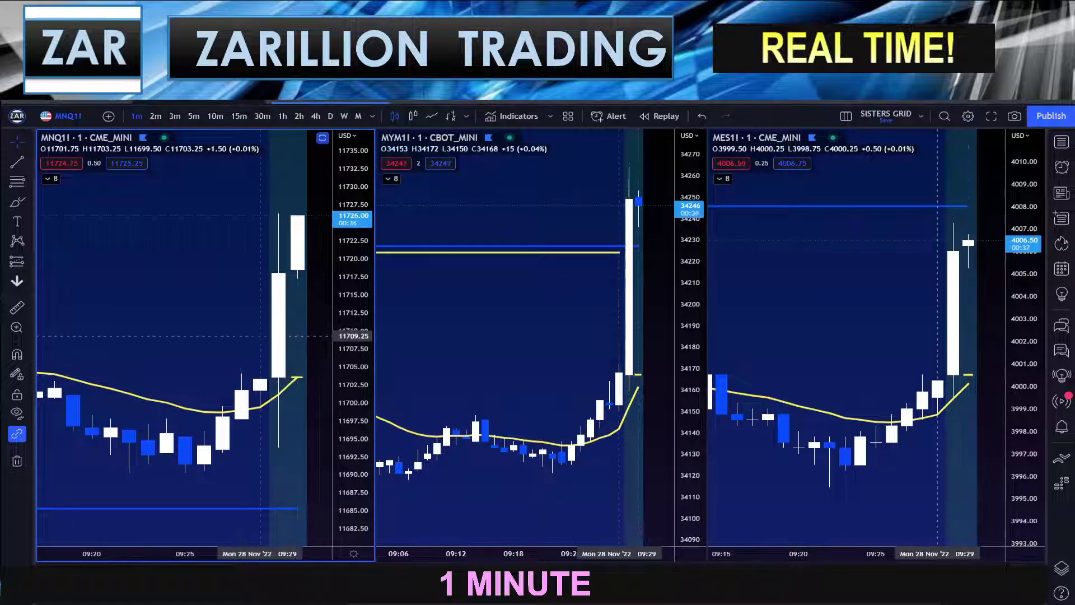
pyautogui.moveTo(259, 336); pyautogui.dragTo(218, 340)
pyautogui.click(591, 366)
pyautogui.scroll(5, 588, 366)
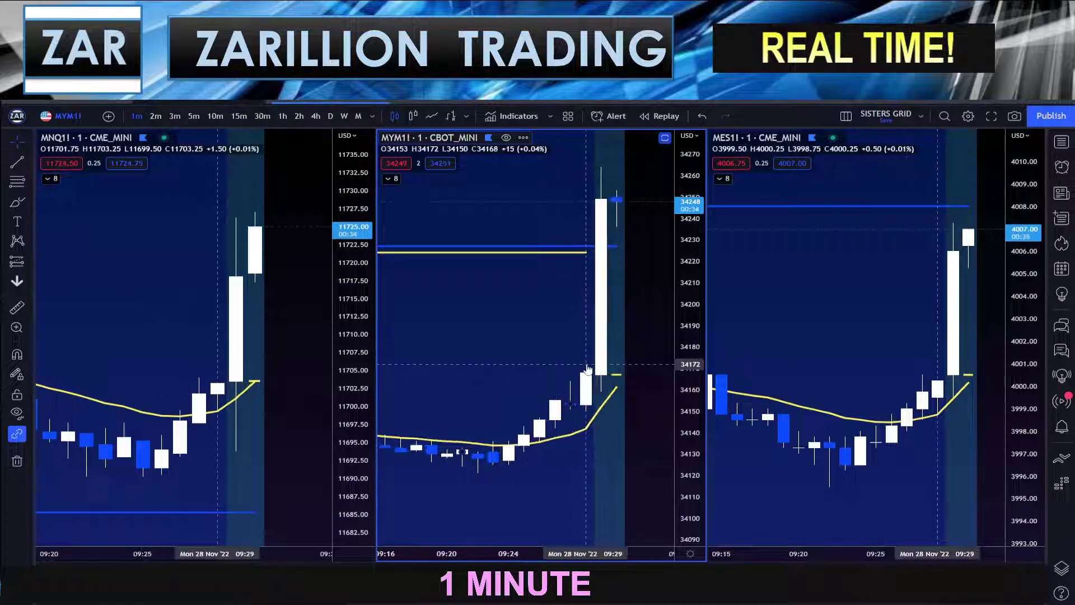
pyautogui.scroll(2, 617, 365)
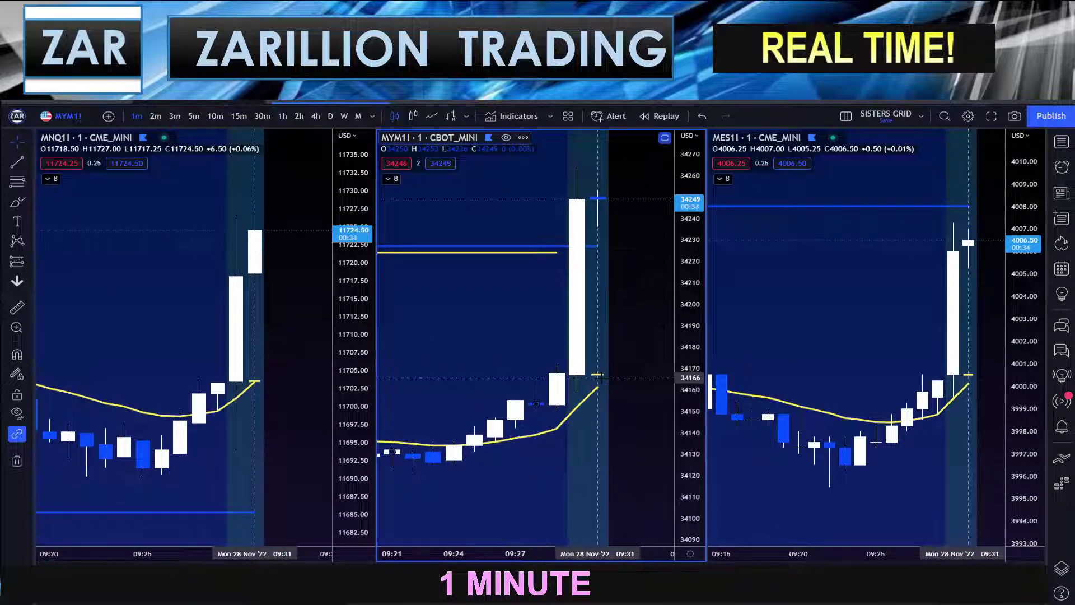
pyautogui.click(927, 392)
pyautogui.scroll(2, 927, 392)
pyautogui.click(941, 394)
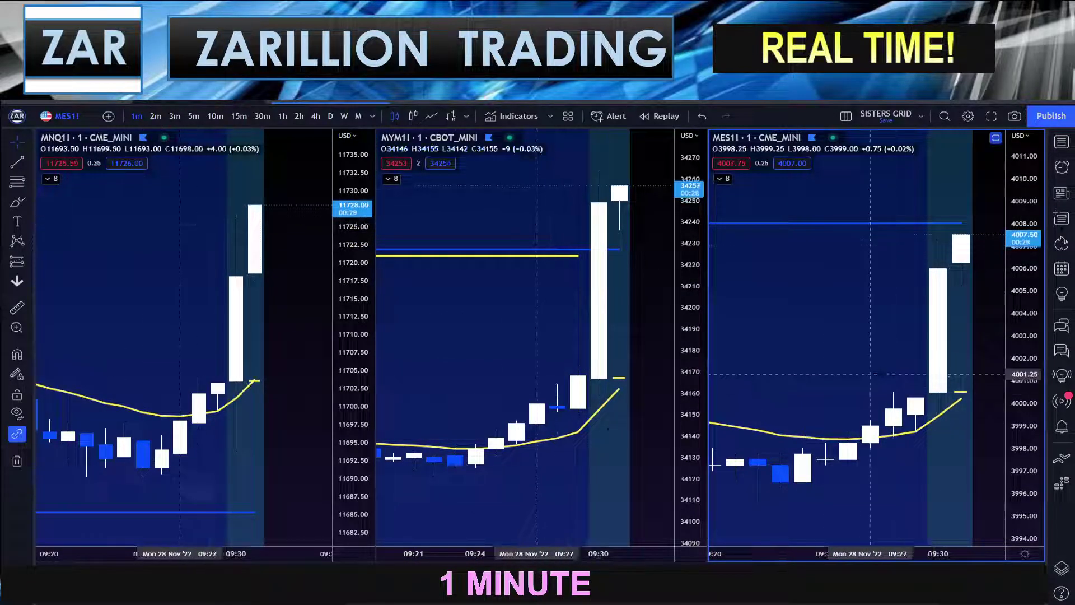
pyautogui.click(180, 405)
pyautogui.moveTo(179, 404); pyautogui.dragTo(183, 409)
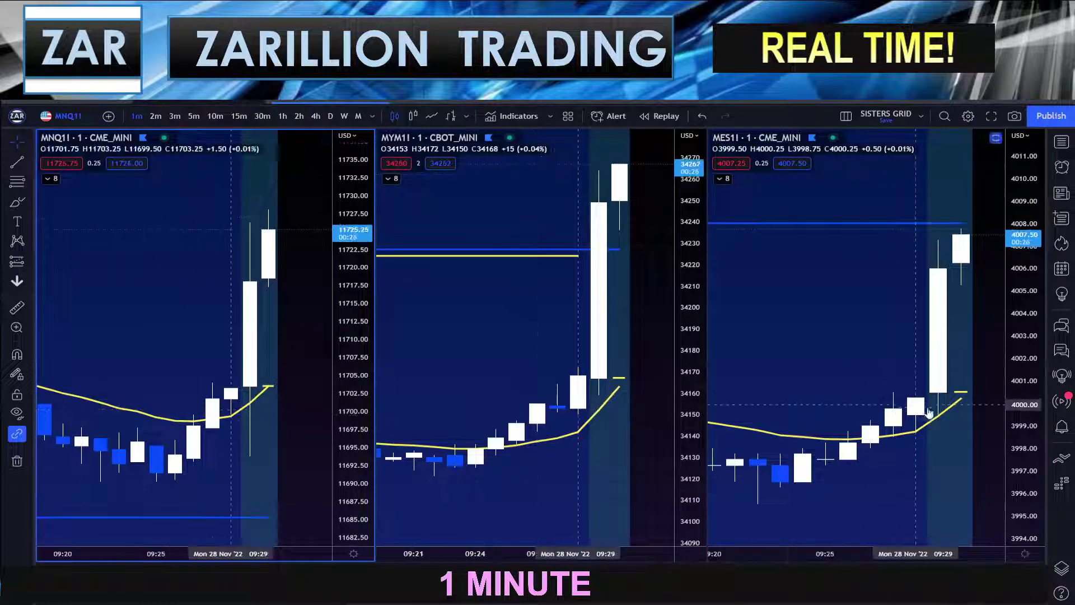
pyautogui.moveTo(1033, 407); pyautogui.dragTo(1031, 357)
pyautogui.moveTo(804, 371); pyautogui.dragTo(793, 374)
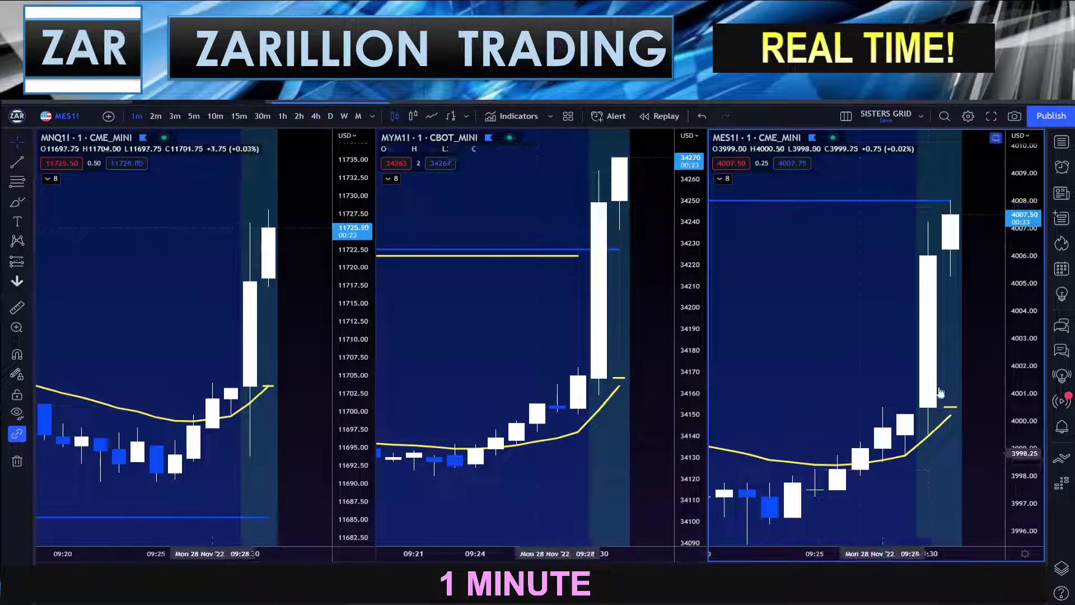
# Step: Rescale the 1-minute MNQ, MYM and MES charts to fit the newest candles and compare them with the horizontal blue lines
pyautogui.moveTo(870, 402)
pyautogui.mouseDown()
pyautogui.moveTo(880, 395)
pyautogui.moveTo(871, 394)
pyautogui.mouseUp()
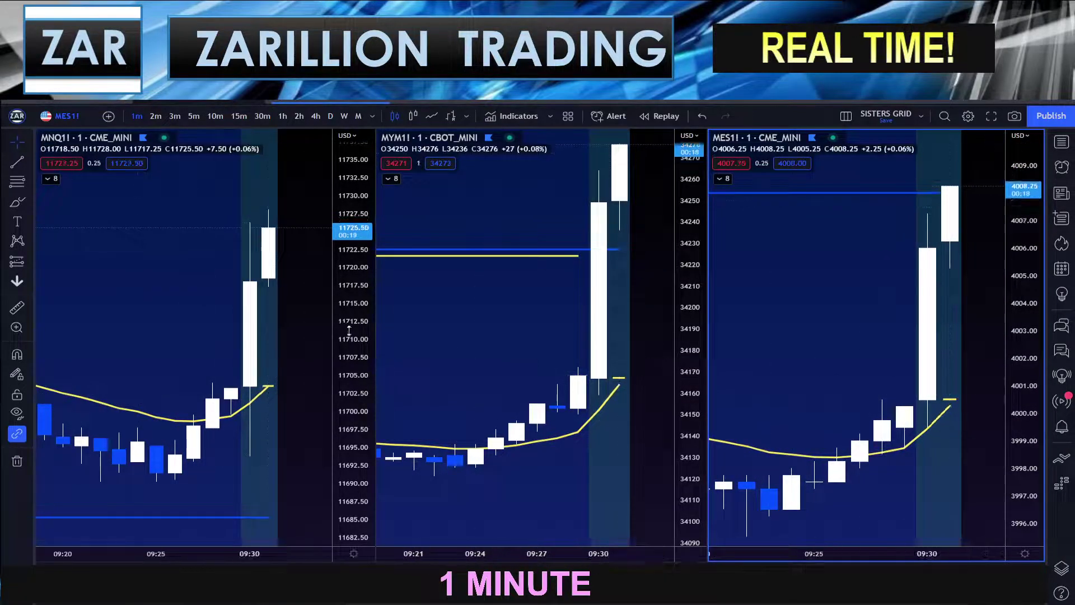
pyautogui.moveTo(348, 328); pyautogui.dragTo(348, 236)
pyautogui.moveTo(693, 321); pyautogui.dragTo(693, 409)
pyautogui.moveTo(516, 360); pyautogui.dragTo(507, 416)
pyautogui.moveTo(690, 416); pyautogui.dragTo(677, 393)
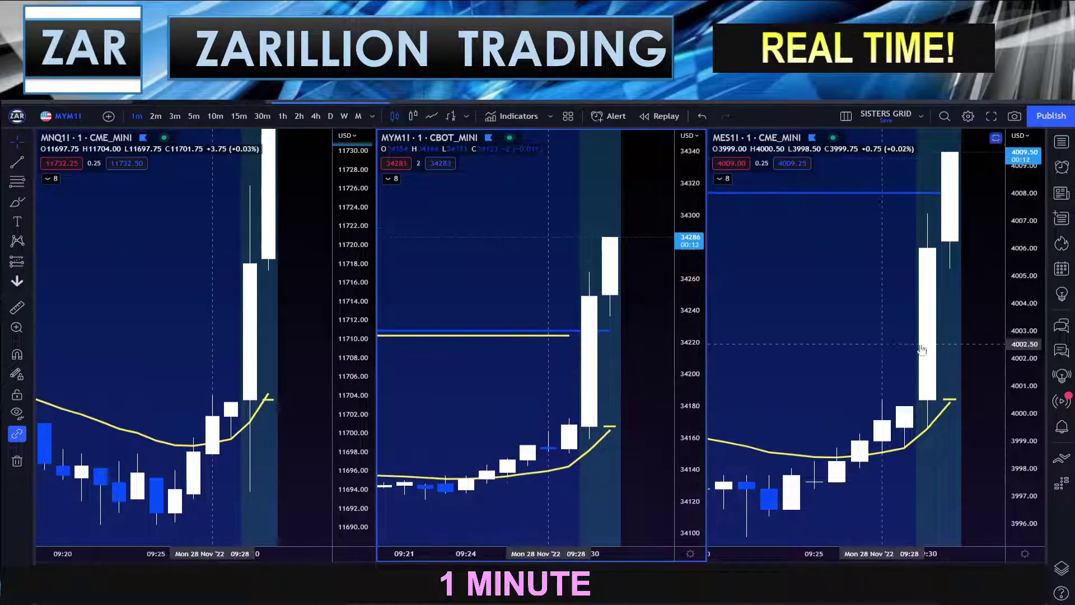
pyautogui.moveTo(1017, 346); pyautogui.dragTo(1010, 426)
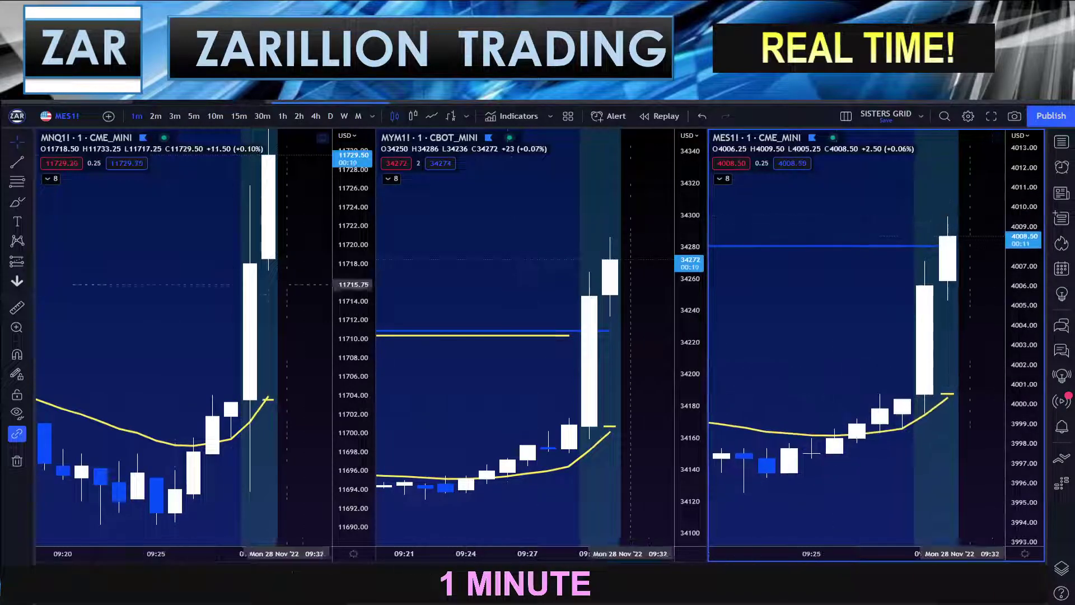
pyautogui.moveTo(336, 359); pyautogui.dragTo(334, 392)
pyautogui.moveTo(195, 343); pyautogui.dragTo(201, 315)
pyautogui.moveTo(398, 411); pyautogui.dragTo(373, 415)
pyautogui.click(257, 446)
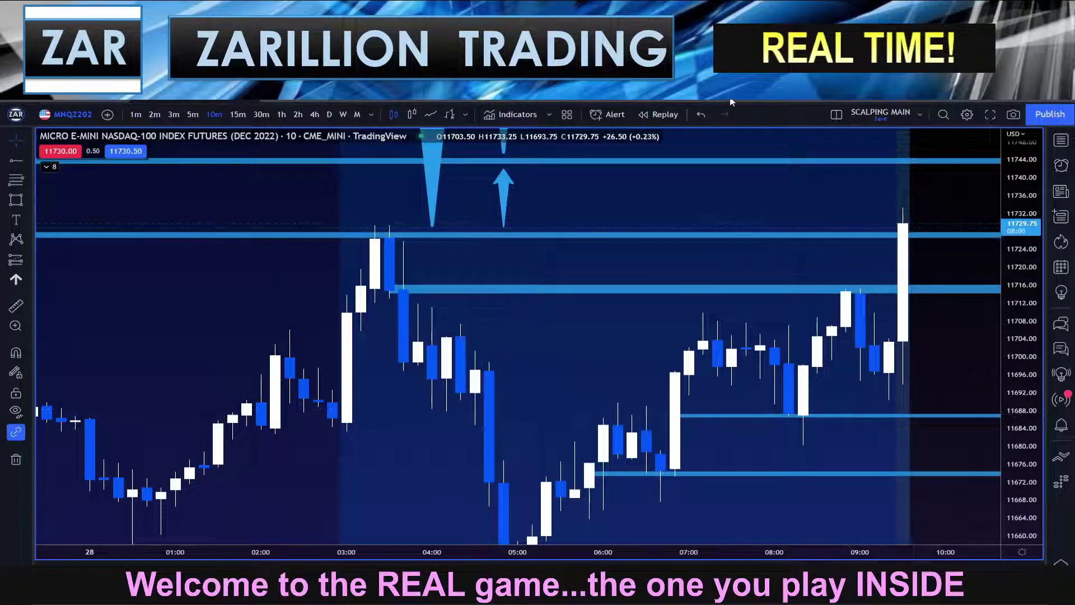
# Step: Examine the current 10-minute MNQ candle against the zones near 11728, 11745 and 11775 and the upward arrows between them
pyautogui.scroll(-3, 786, 250)
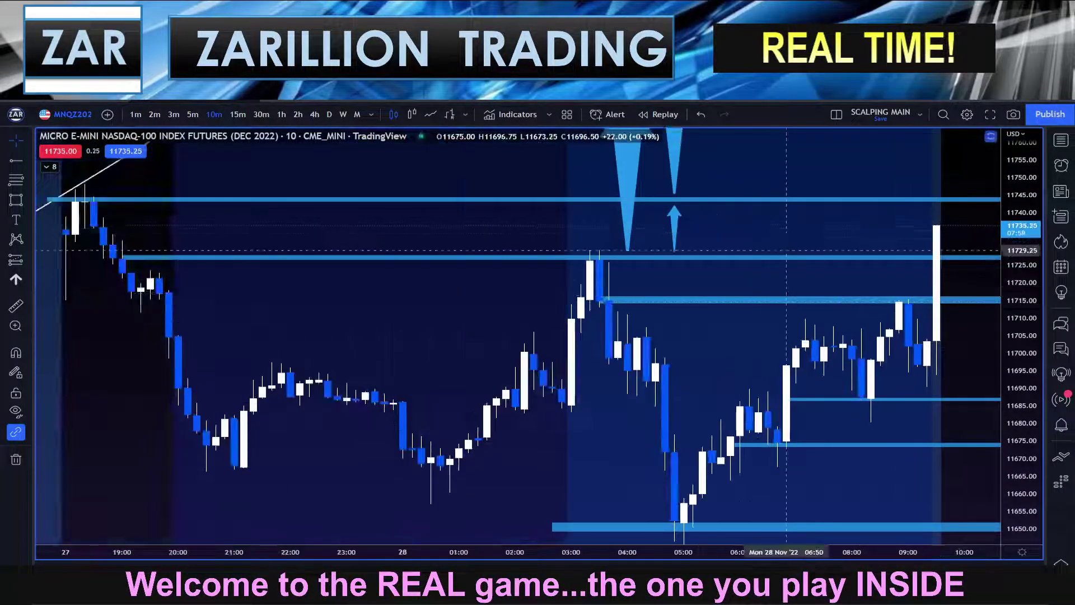
pyautogui.scroll(-3, 786, 251)
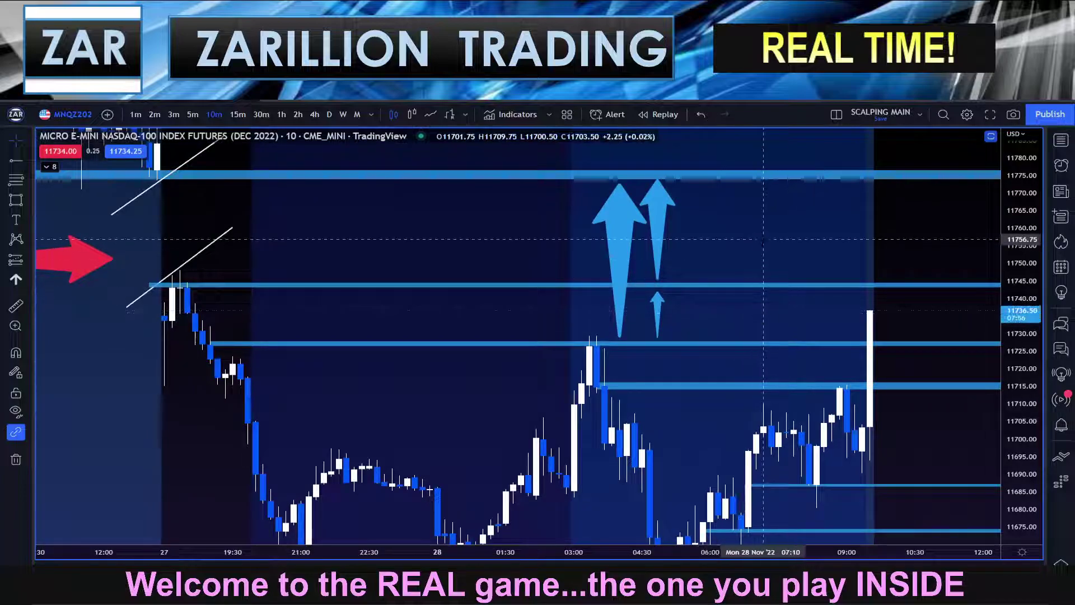
pyautogui.scroll(2, 763, 240)
pyautogui.scroll(1, 872, 326)
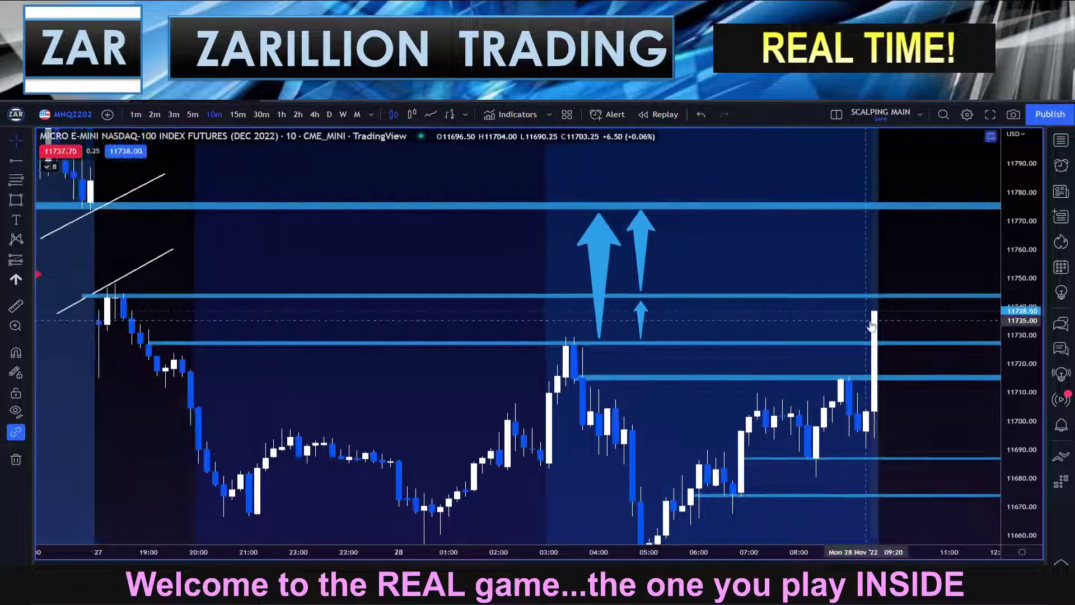
pyautogui.moveTo(524, 270); pyautogui.dragTo(529, 270)
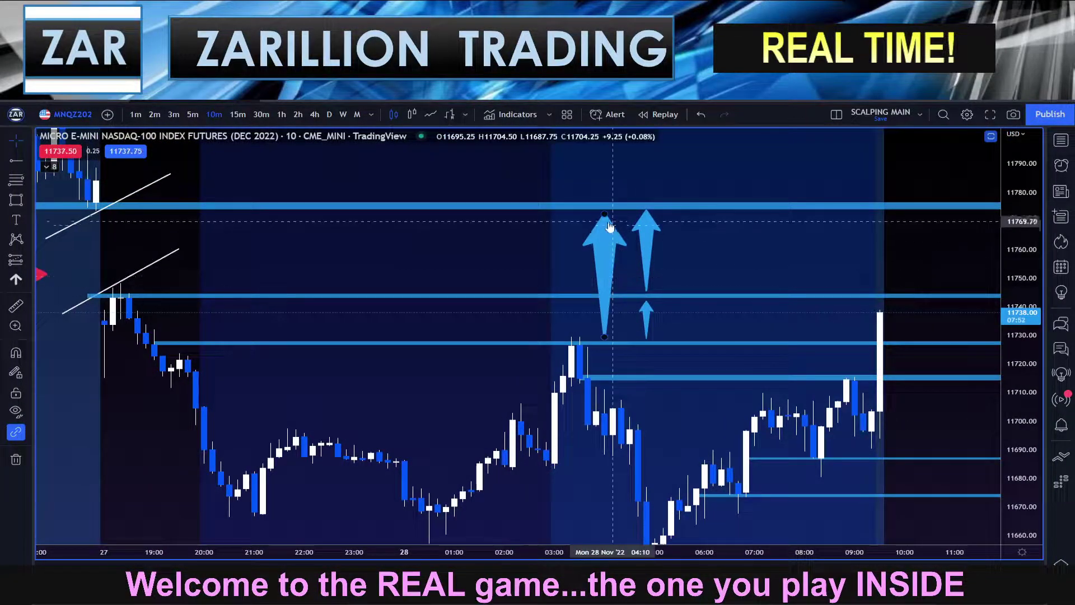
pyautogui.scroll(3, 546, 268)
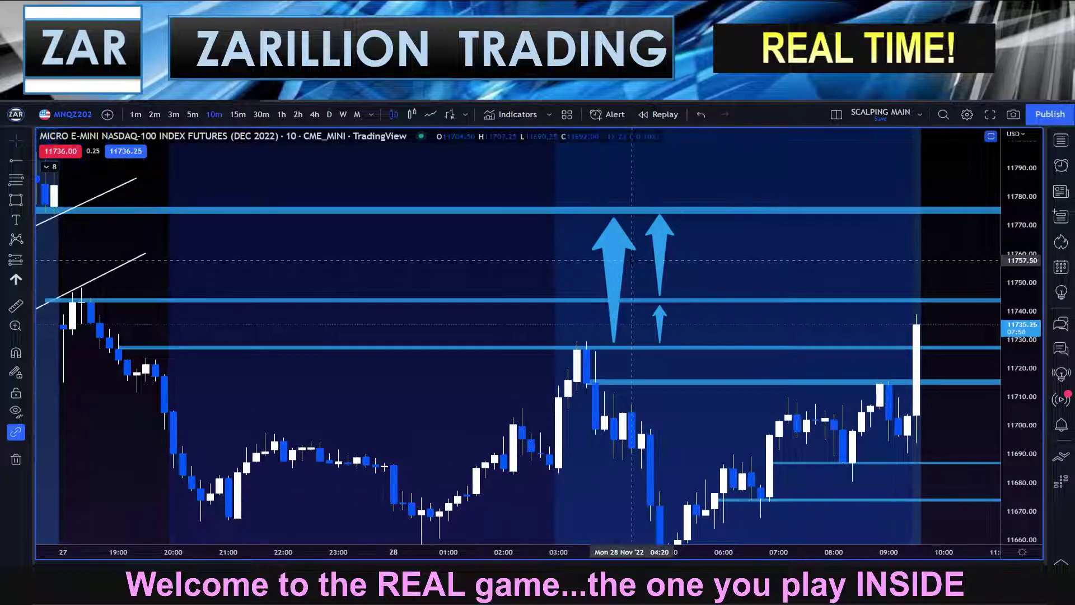
# Step: Move the two stacked upward arrows to about 07:50 and delete the large arrow spanning the 11728 to 11775 zones
pyautogui.moveTo(697, 259); pyautogui.dragTo(827, 262)
pyautogui.moveTo(762, 256); pyautogui.dragTo(694, 245)
pyautogui.moveTo(592, 310); pyautogui.dragTo(756, 302)
pyautogui.click(736, 313)
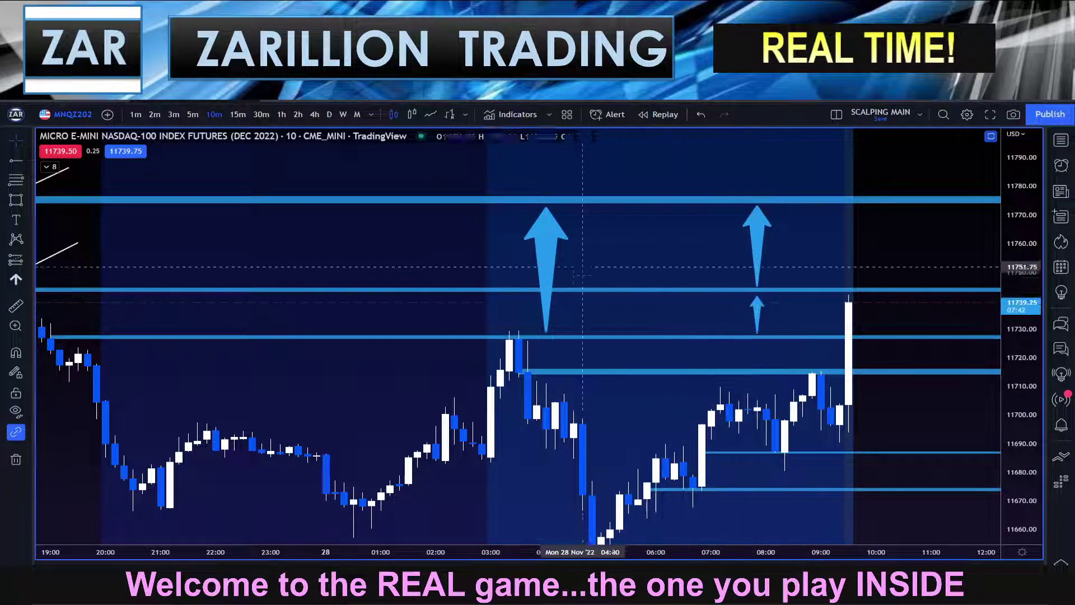
pyautogui.moveTo(548, 274); pyautogui.dragTo(703, 260)
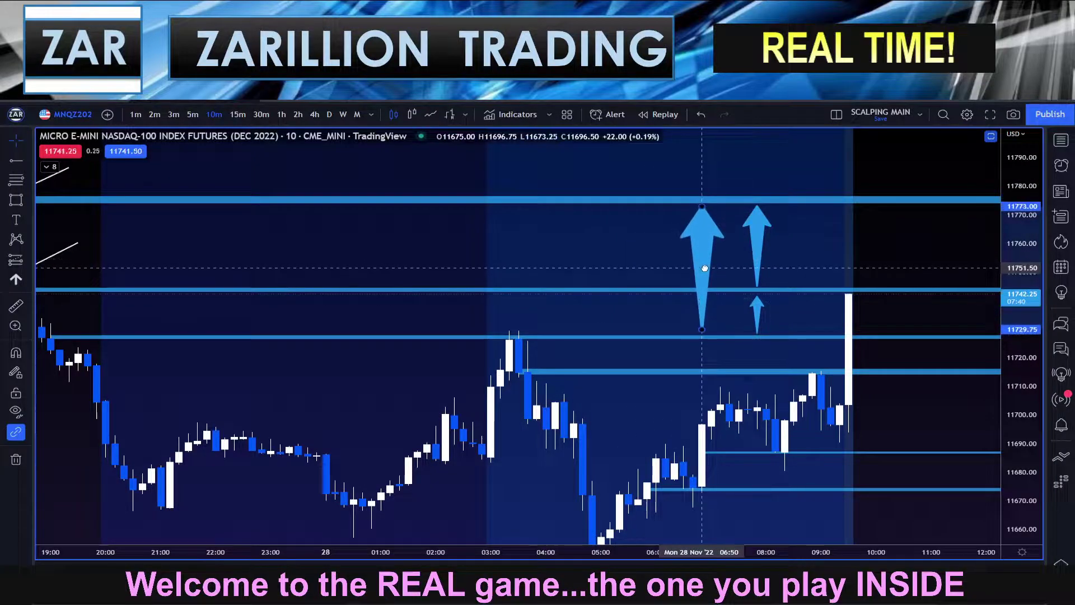
pyautogui.press('Delete')
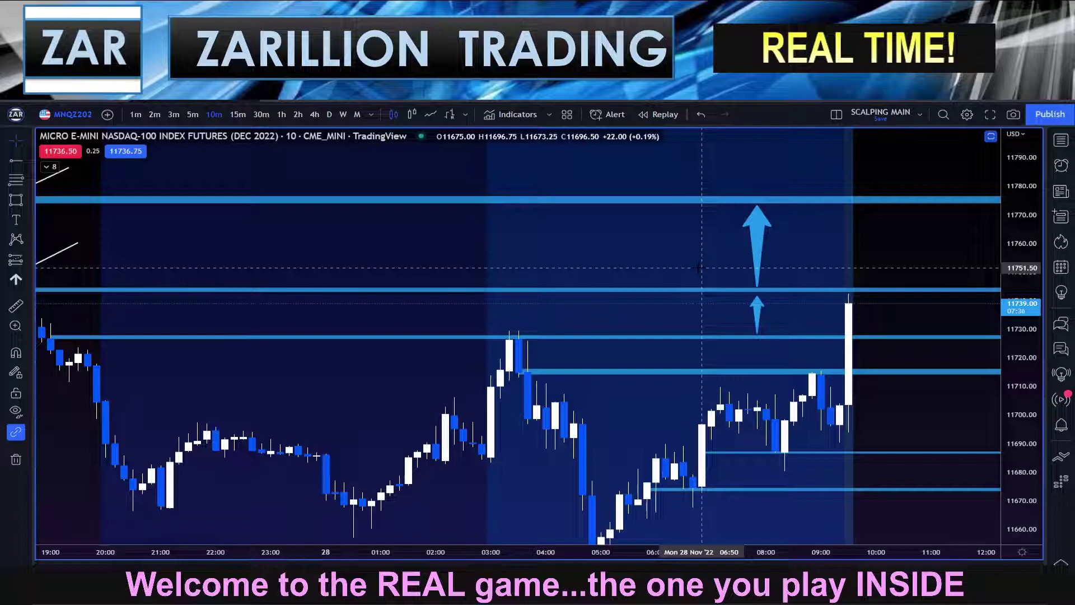
# Step: Raise the red GAP OPEN arrow to about 11757 within the gap and shorten its tail
pyautogui.scroll(-2, 698, 267)
pyautogui.moveTo(672, 259); pyautogui.dragTo(677, 288)
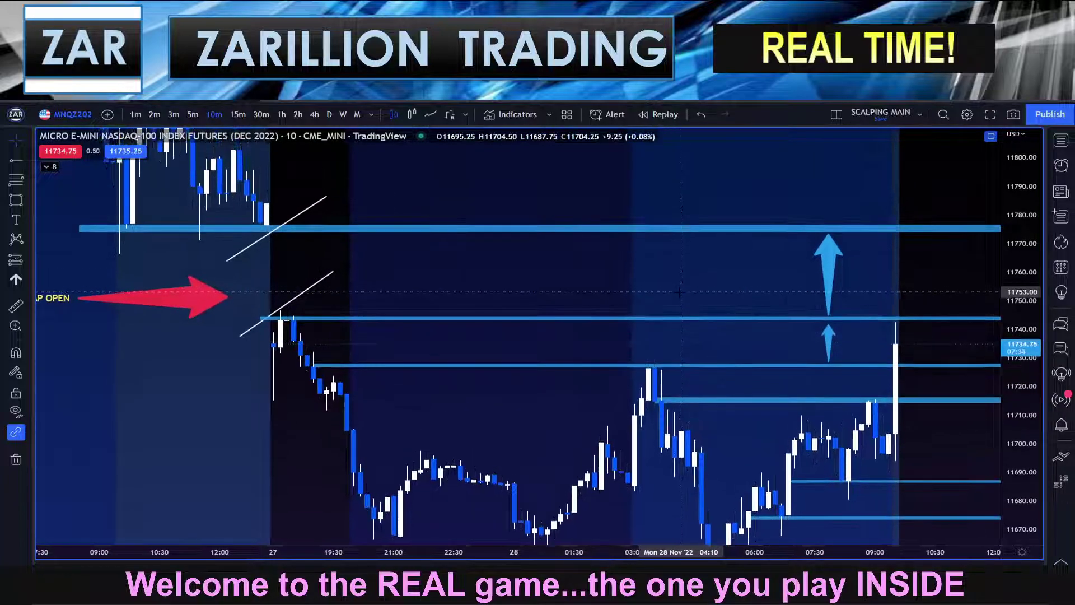
pyautogui.moveTo(184, 299)
pyautogui.mouseDown()
pyautogui.moveTo(197, 283)
pyautogui.moveTo(188, 281)
pyautogui.mouseUp()
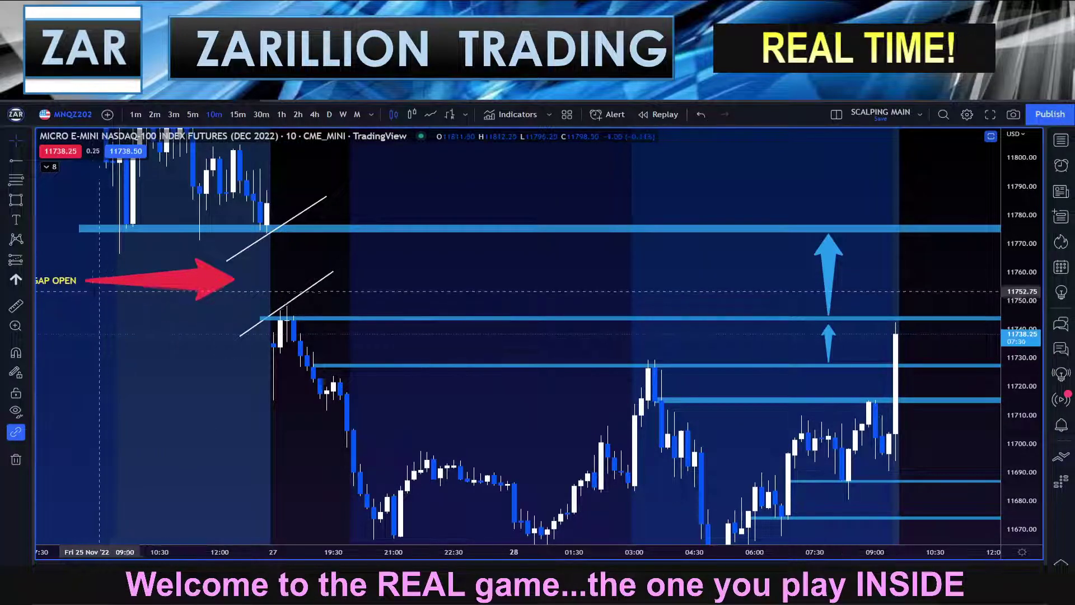
pyautogui.moveTo(85, 287); pyautogui.dragTo(113, 281)
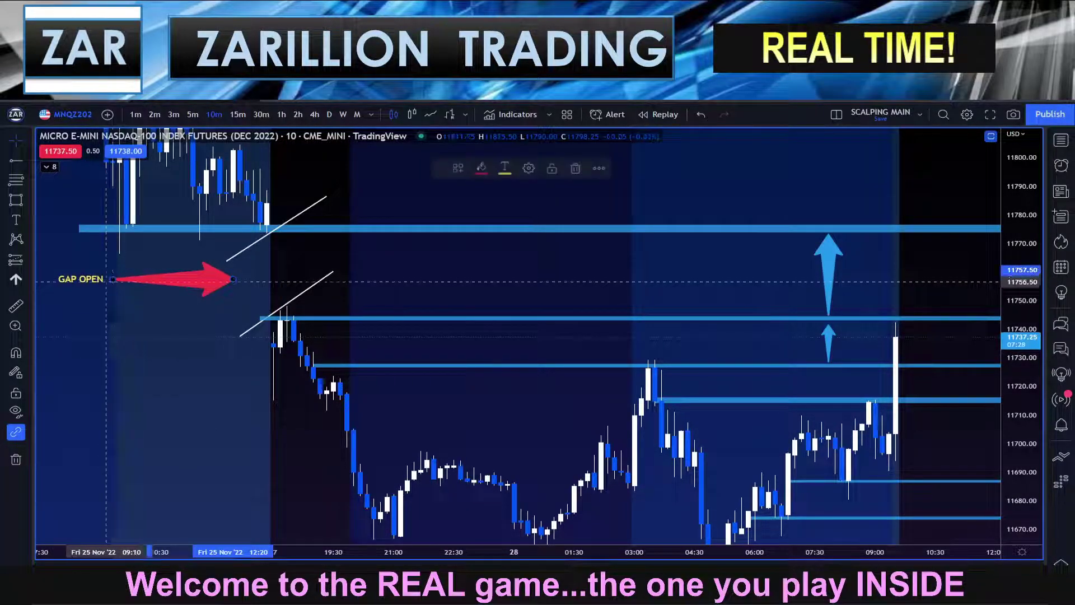
# Step: Examine the 10-minute MNQ candle's approach to the 11745 zone, from the gap area down to the 11650 zone
pyautogui.moveTo(546, 287); pyautogui.dragTo(573, 254)
pyautogui.moveTo(1018, 358); pyautogui.dragTo(1018, 381)
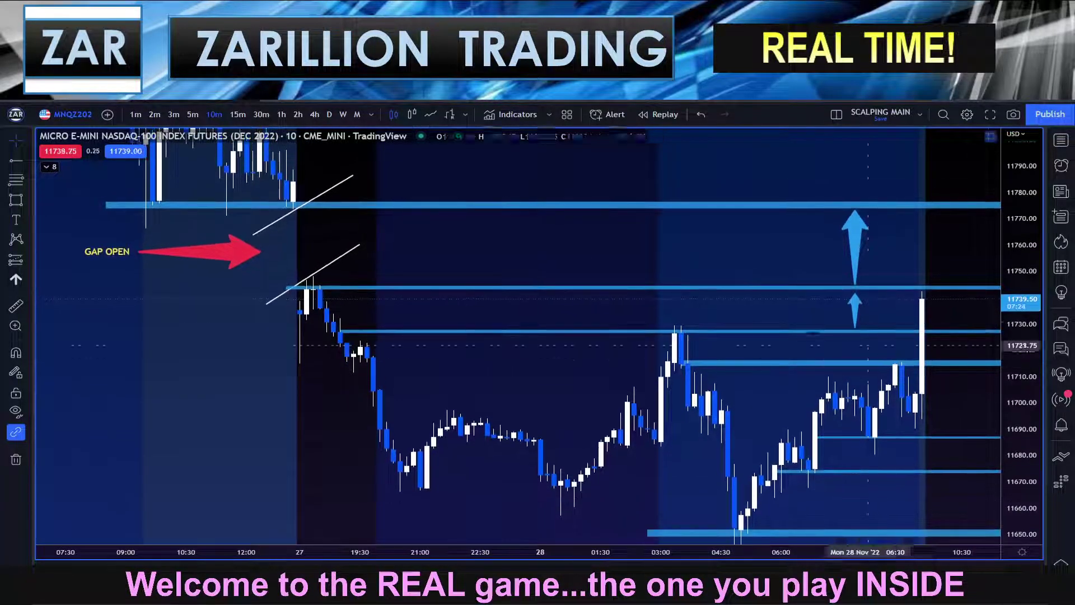
pyautogui.scroll(2, 754, 296)
pyautogui.moveTo(700, 250)
pyautogui.mouseDown()
pyautogui.moveTo(714, 250)
pyautogui.moveTo(709, 258)
pyautogui.mouseUp()
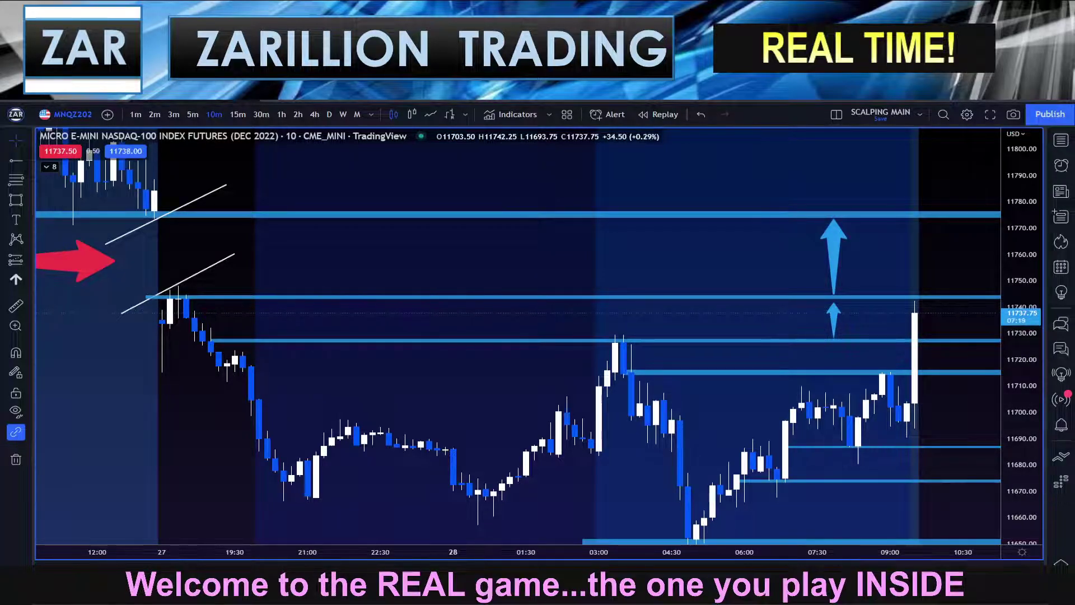
pyautogui.moveTo(1028, 395); pyautogui.dragTo(1030, 417)
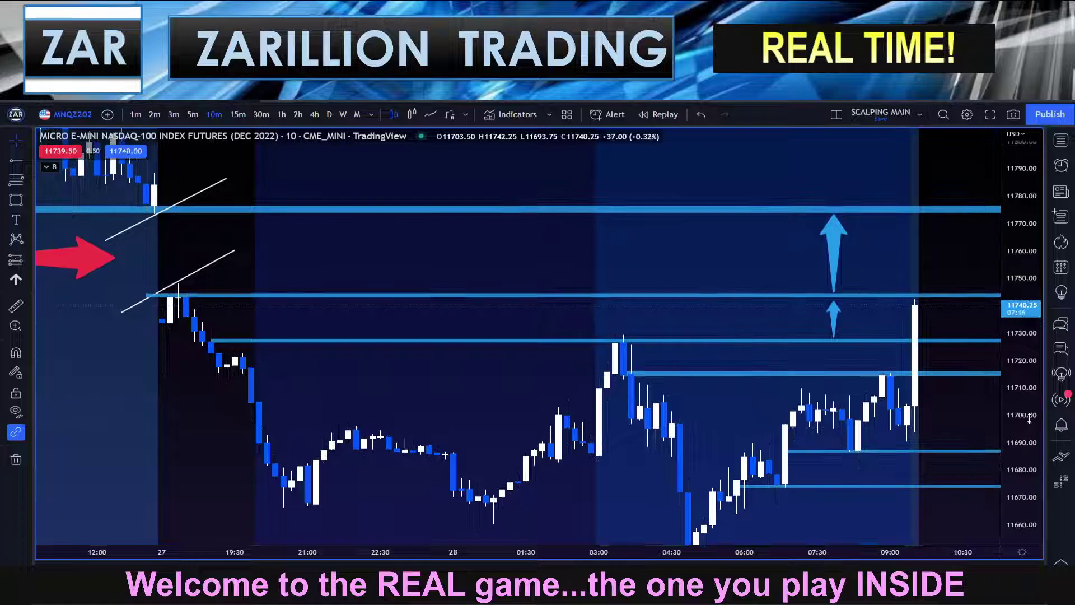
pyautogui.scroll(2, 906, 391)
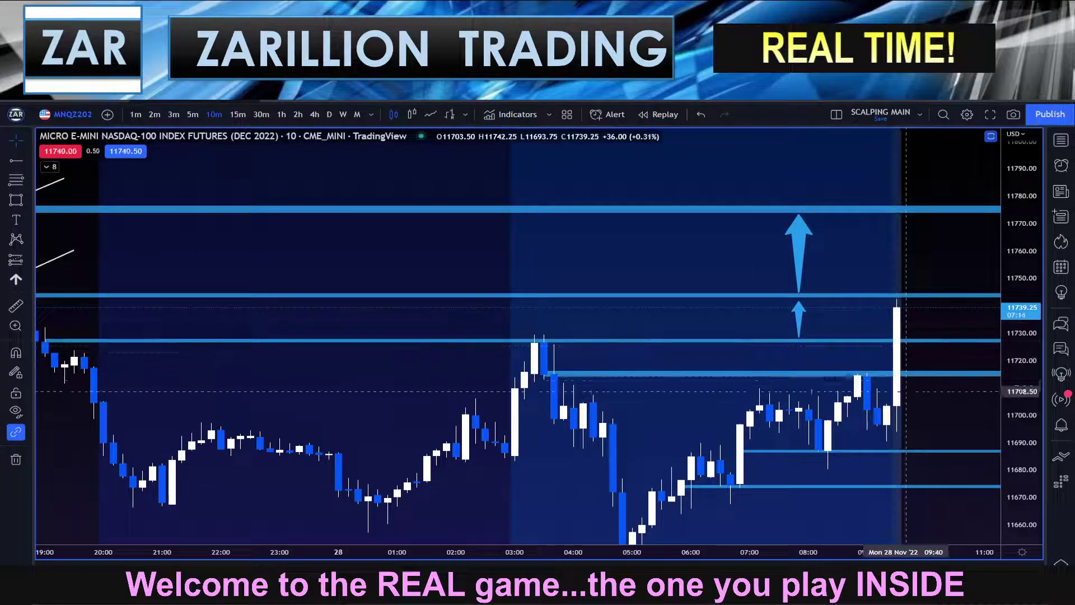
pyautogui.scroll(4, 887, 338)
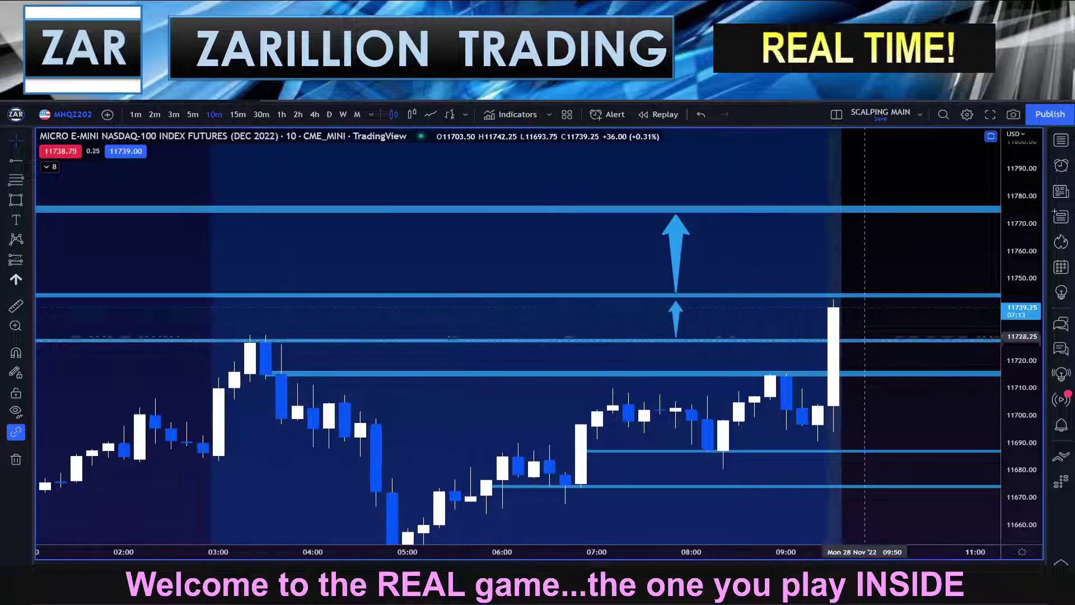
pyautogui.moveTo(1021, 392); pyautogui.dragTo(1020, 339)
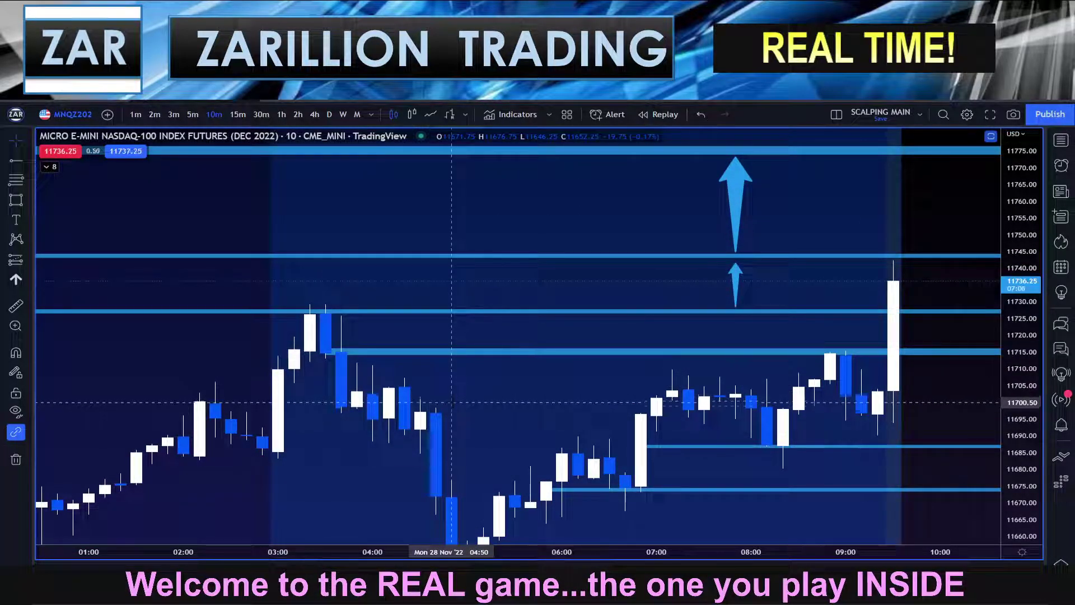
pyautogui.scroll(1, 539, 387)
pyautogui.moveTo(537, 380); pyautogui.dragTo(488, 313)
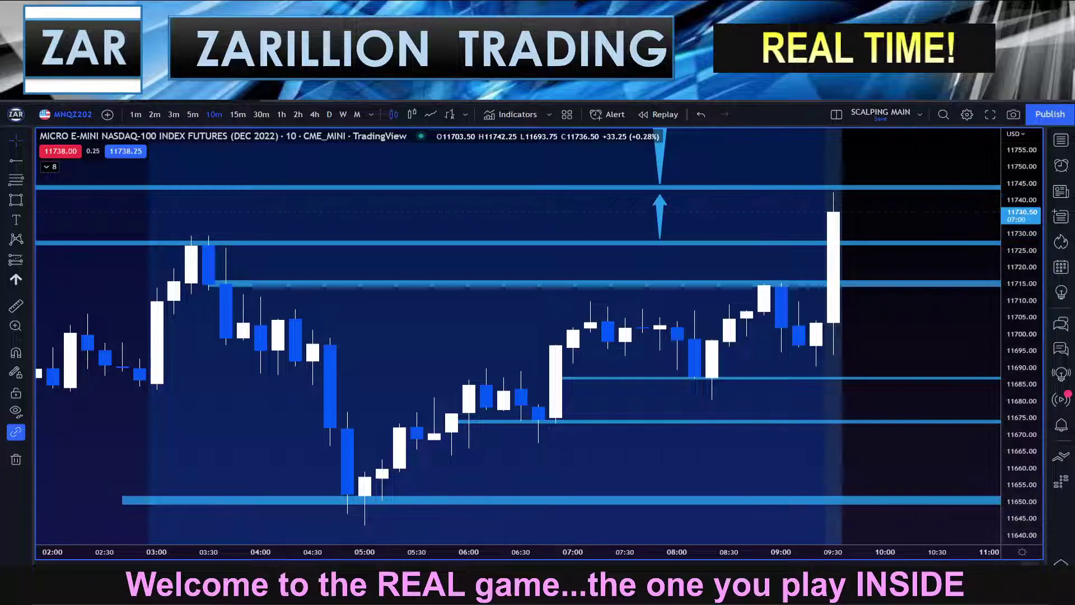
# Step: Restore the 3-minute MNQ chart beside the 10-minute one, show its EMA instead of ATR Stops and maximize its price pane
pyautogui.keyDown('alt'); pyautogui.click(882, 502); pyautogui.keyUp('alt')
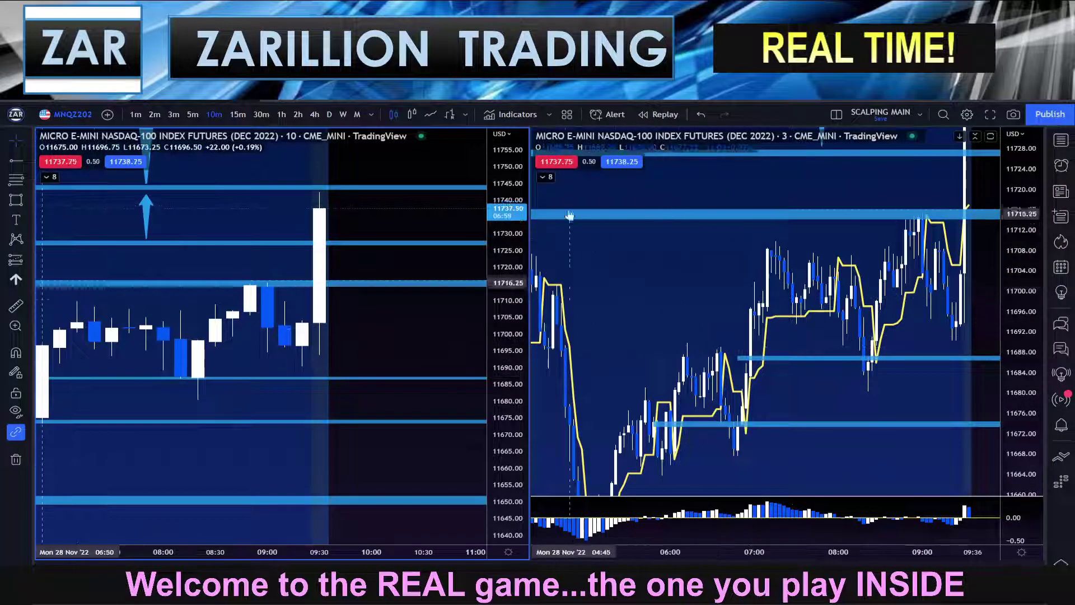
pyautogui.click(542, 178)
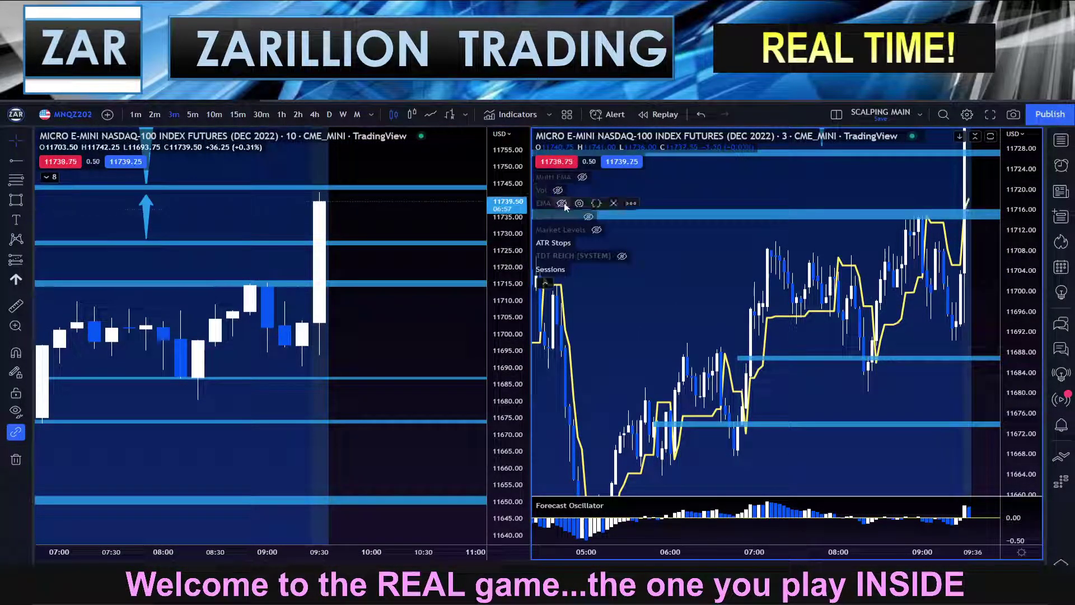
pyautogui.click(562, 203)
pyautogui.click(582, 242)
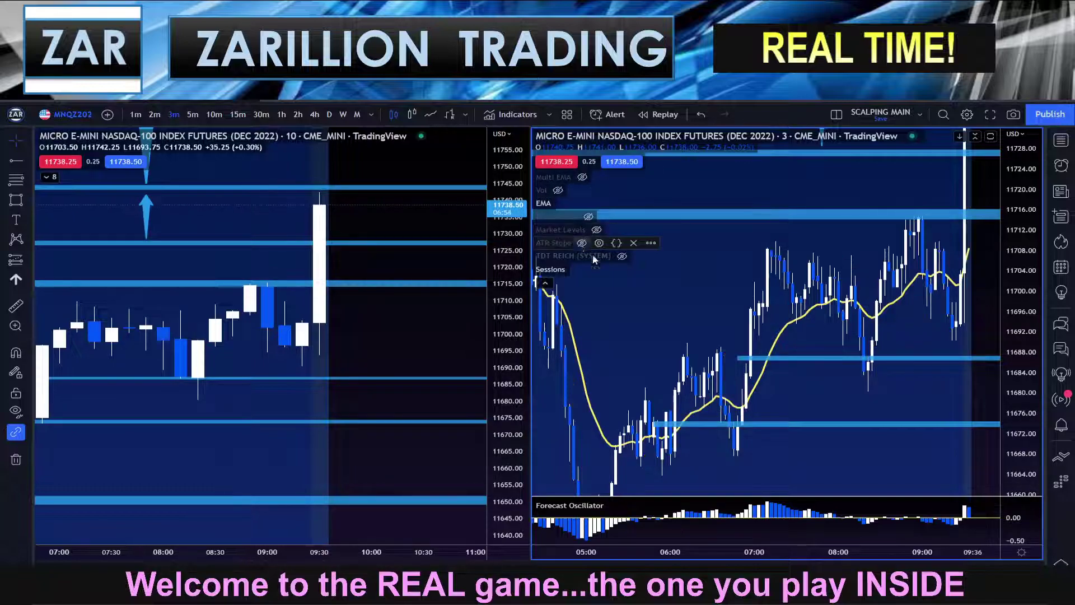
pyautogui.doubleClick(645, 294)
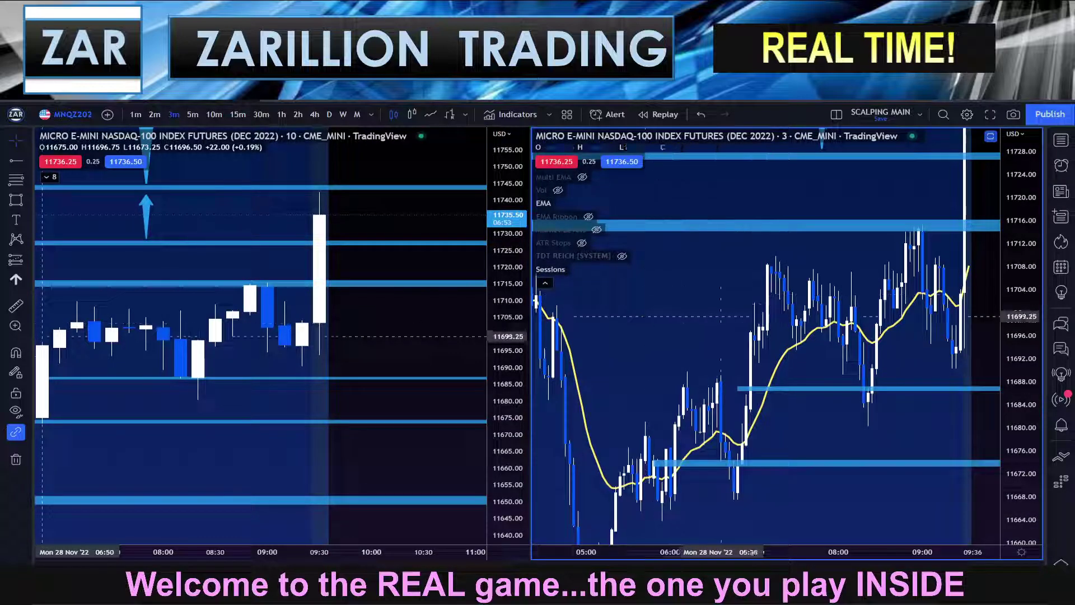
pyautogui.click(544, 283)
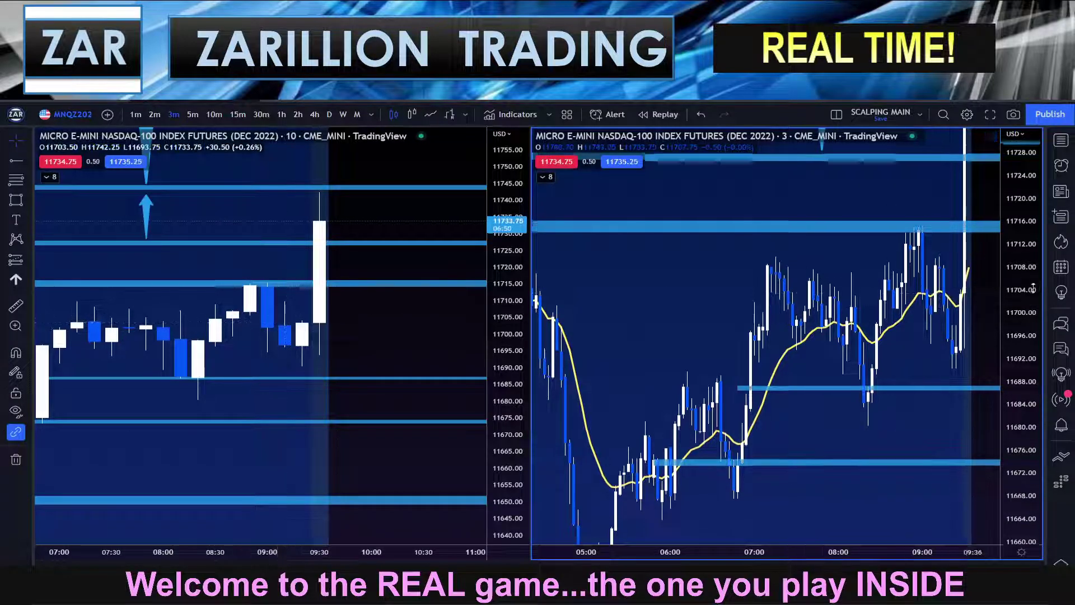
# Step: Examine the latest 3-minute MNQ candles relative to the EMA and the zones, alongside the 10-minute chart
pyautogui.scroll(-3, 913, 418)
pyautogui.scroll(3, 688, 379)
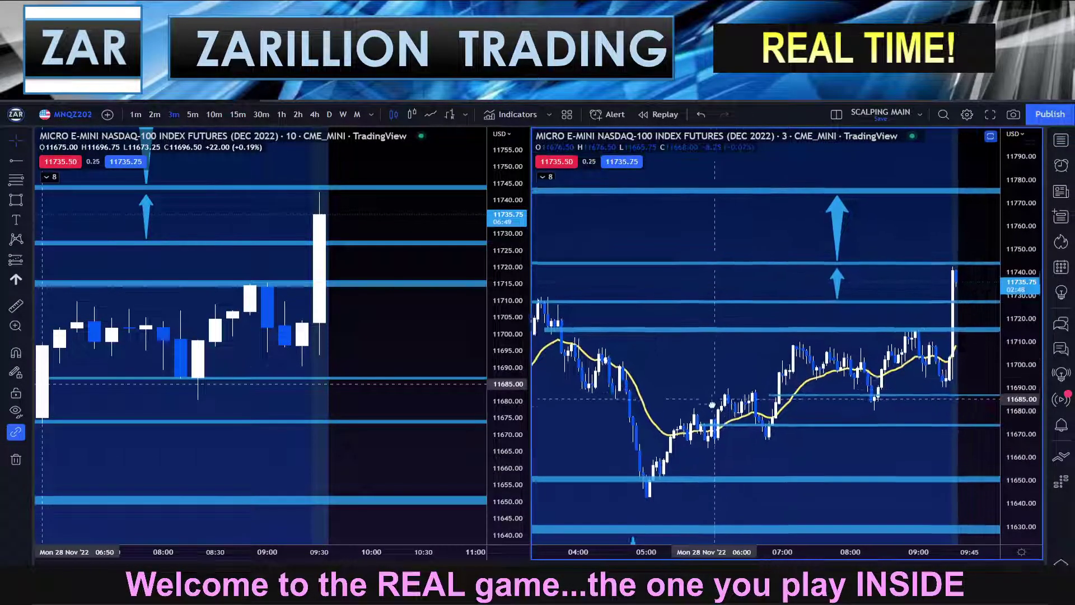
pyautogui.moveTo(884, 282); pyautogui.dragTo(919, 264)
pyautogui.scroll(3, 979, 386)
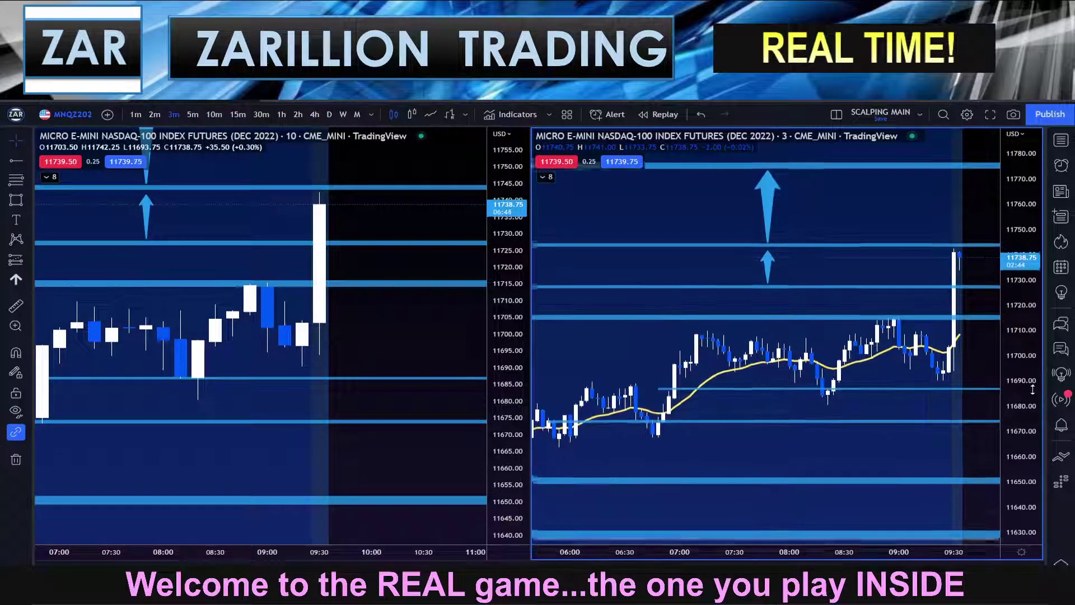
pyautogui.scroll(2, 977, 376)
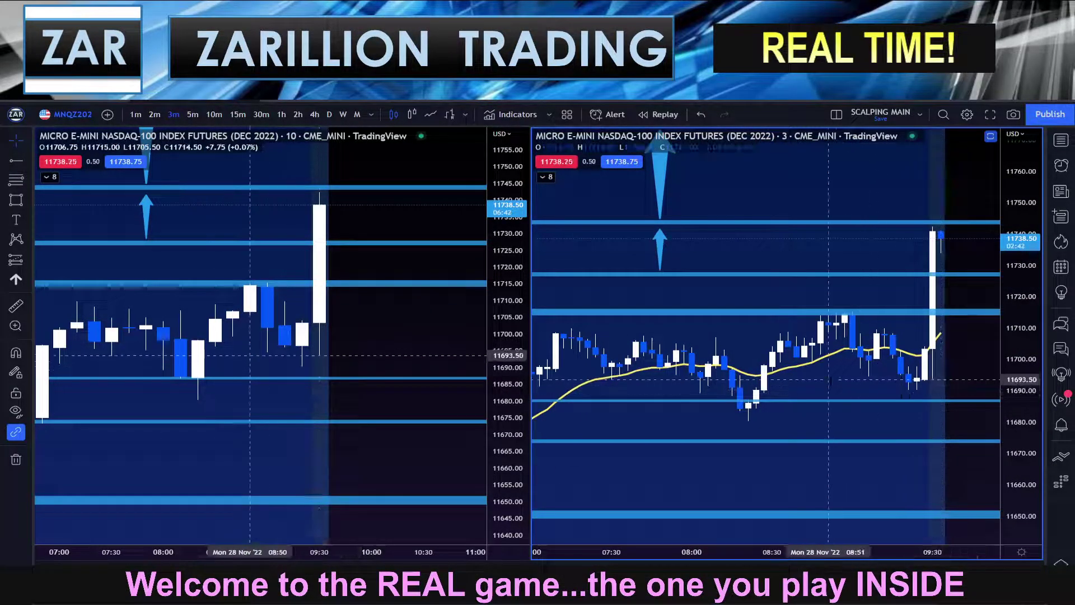
pyautogui.scroll(2, 849, 380)
pyautogui.scroll(-4, 453, 370)
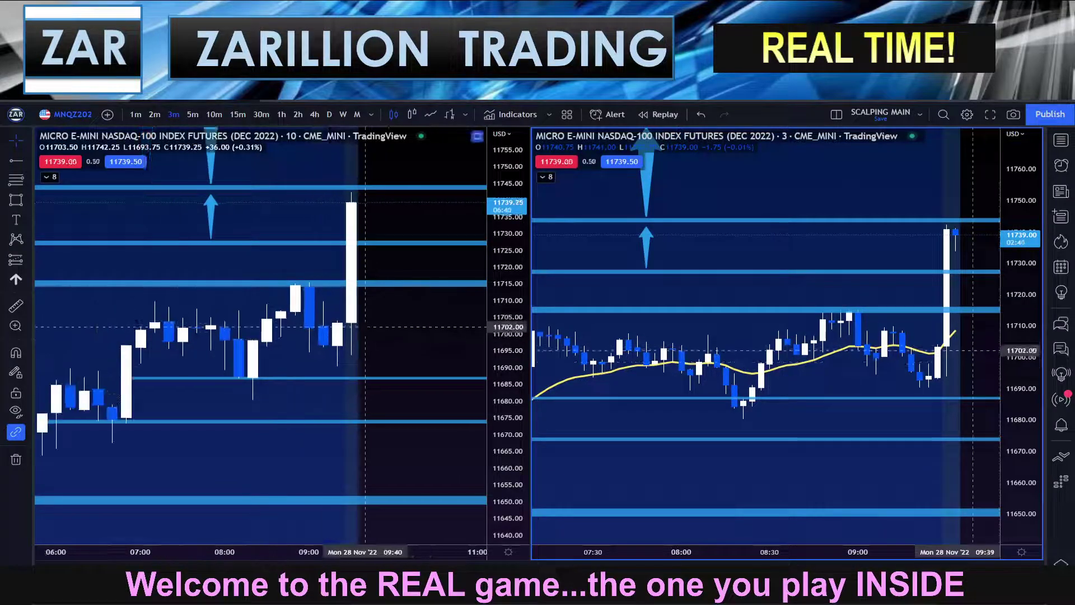
pyautogui.moveTo(453, 370); pyautogui.dragTo(507, 392)
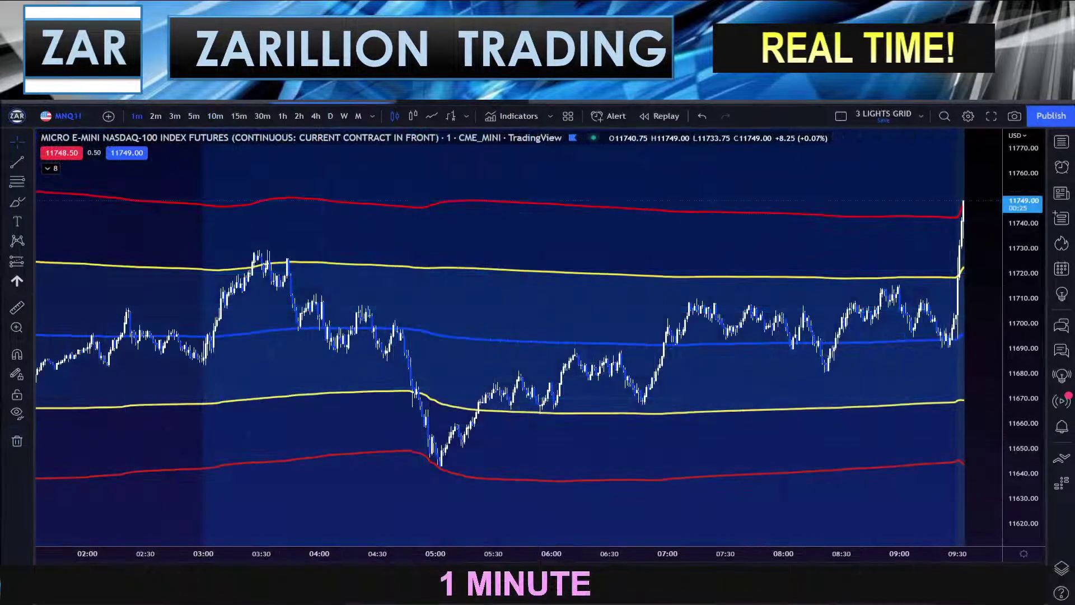
# Step: Examine the current price against the upper red and yellow bands on the 1-minute MNQ chart in 3 LIGHTS GRID
pyautogui.scroll(-3, 585, 376)
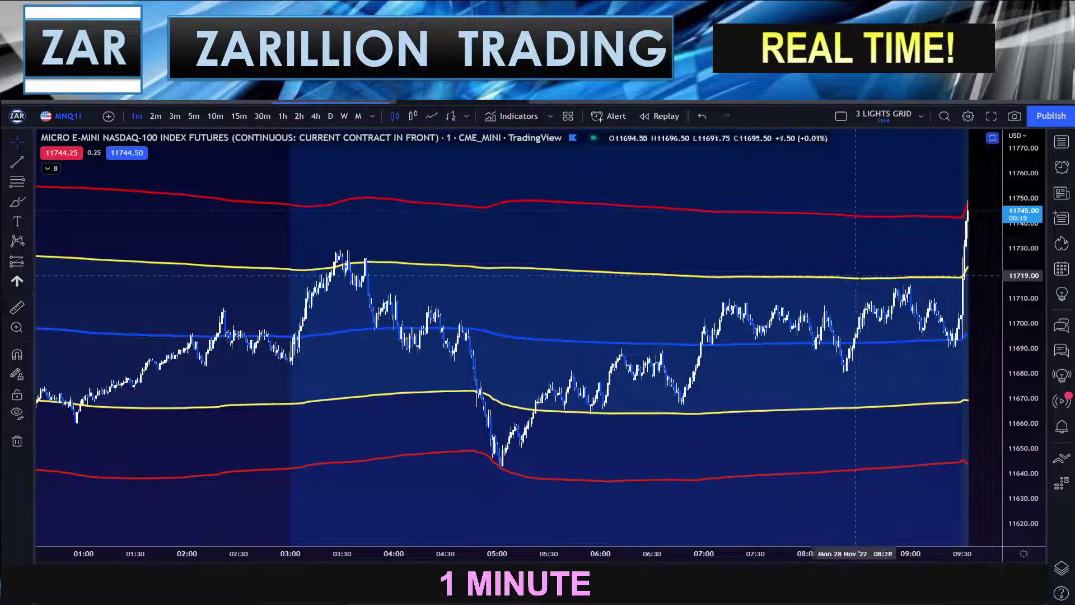
pyautogui.moveTo(802, 311); pyautogui.dragTo(764, 323)
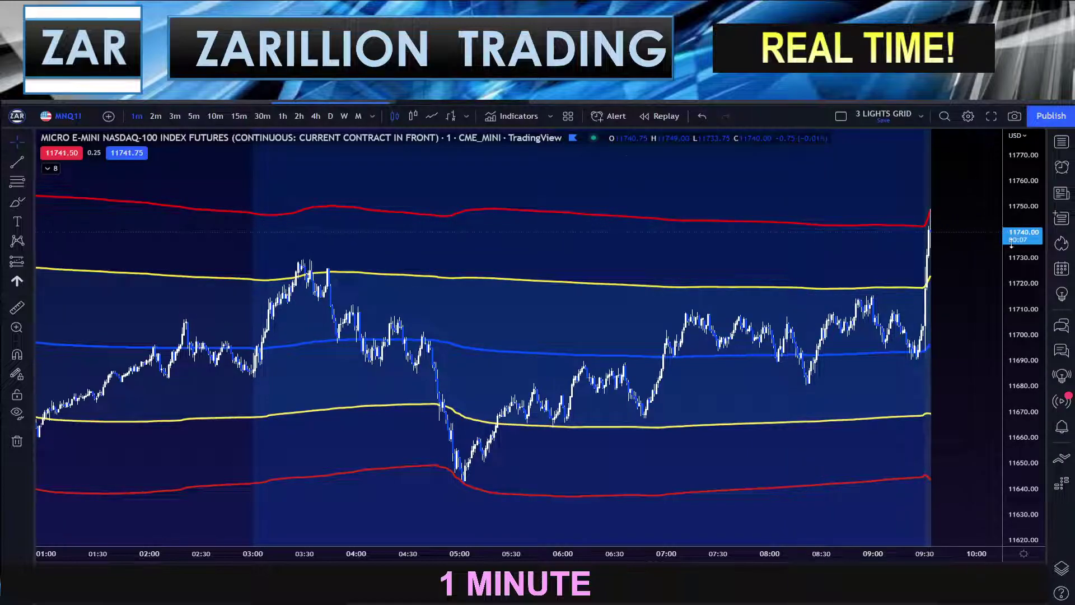
pyautogui.moveTo(1013, 240); pyautogui.dragTo(1015, 290)
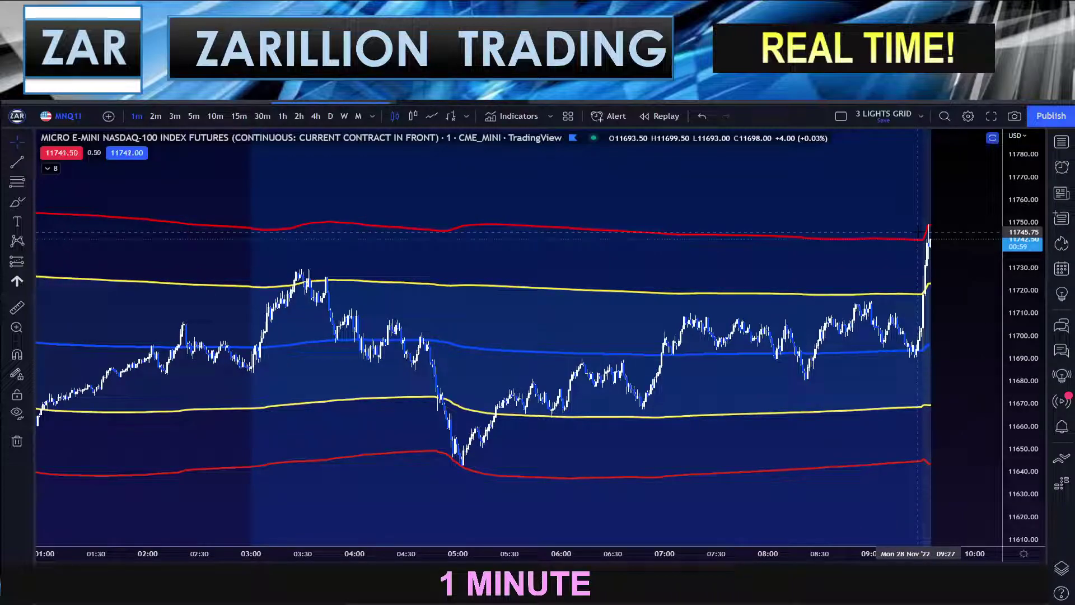
# Step: Examine the 1-minute MNQ price against the red, yellow and blue bands from the overnight session through the market open
pyautogui.scroll(2, 929, 271)
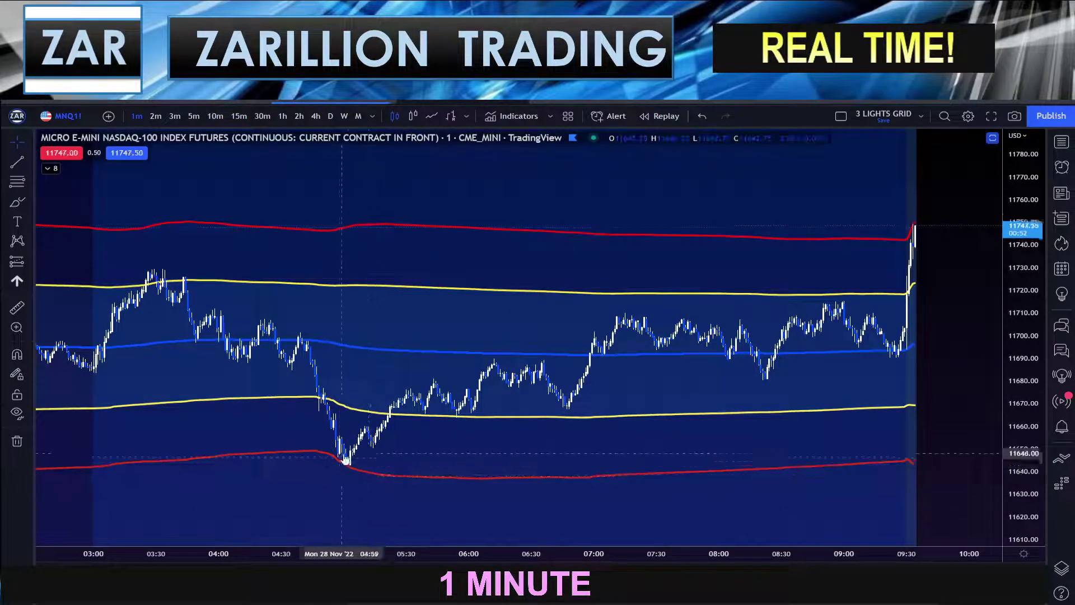
pyautogui.scroll(-3, 377, 469)
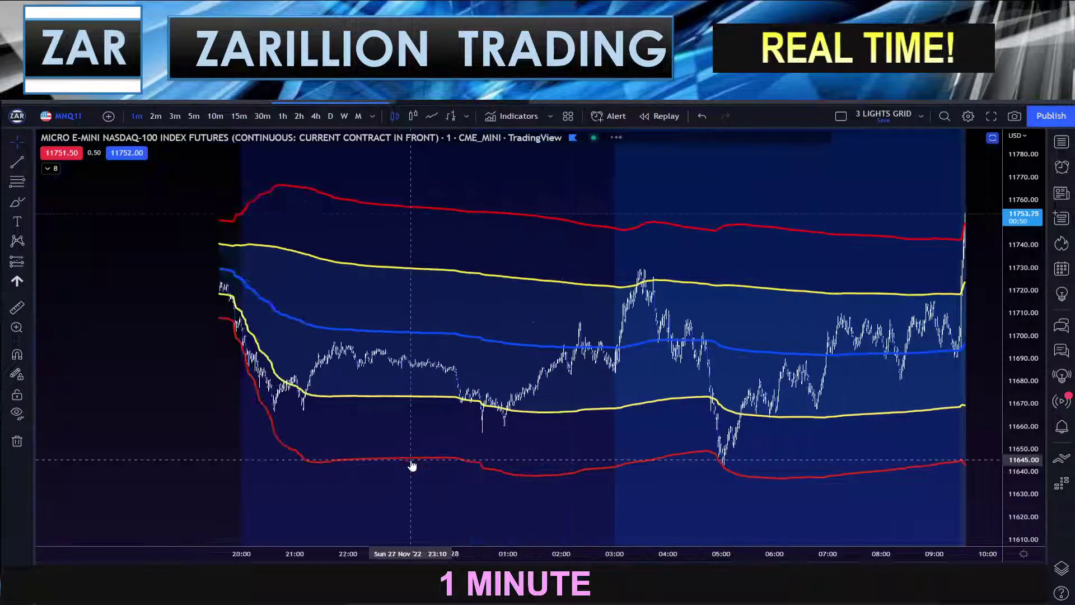
pyautogui.scroll(1, 447, 364)
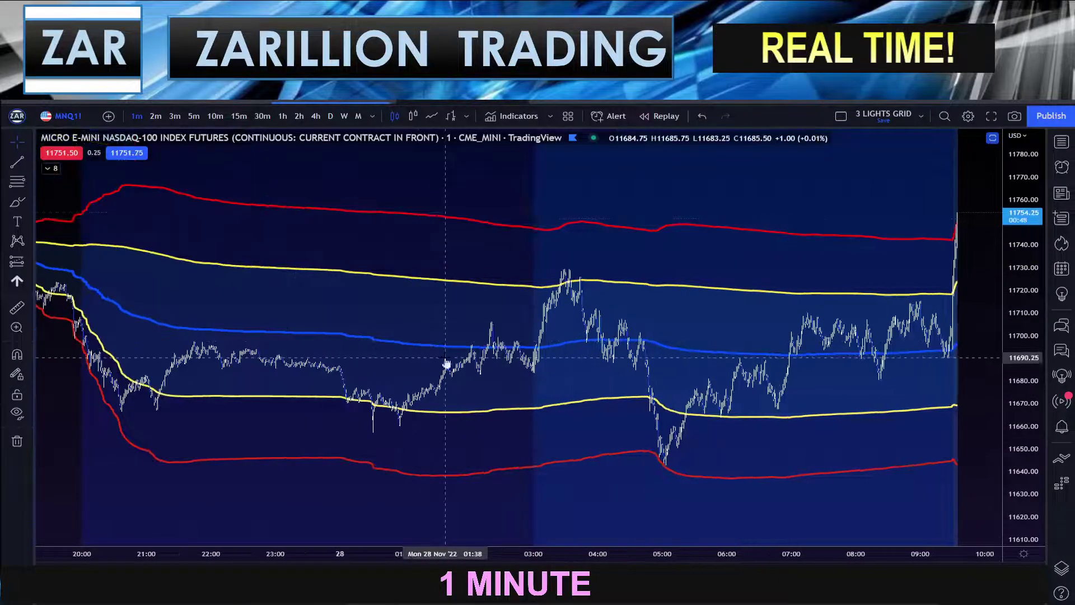
pyautogui.scroll(5, 447, 364)
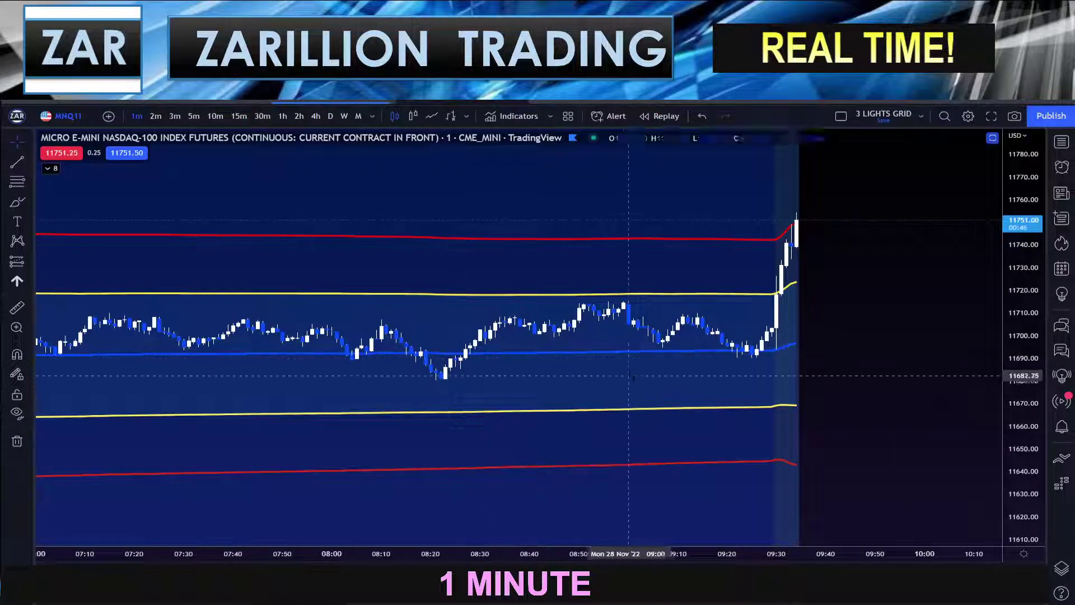
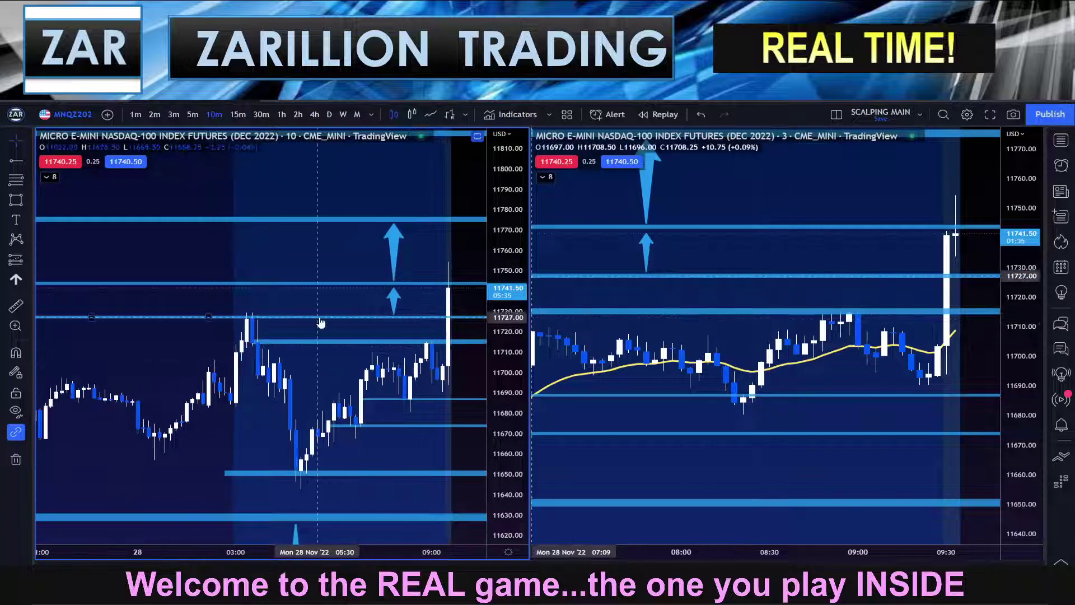
# Step: Maximize the 10-minute MNQ chart in the SCALPING MAIN layout
pyautogui.scroll(-2, 349, 494)
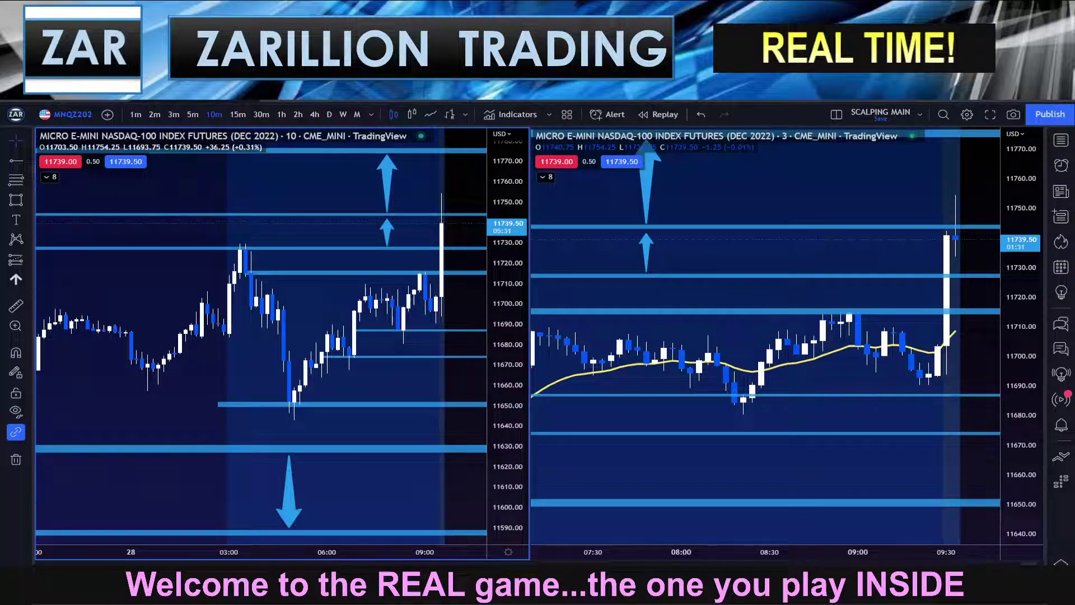
pyautogui.click(1029, 569)
pyautogui.scroll(5, 687, 455)
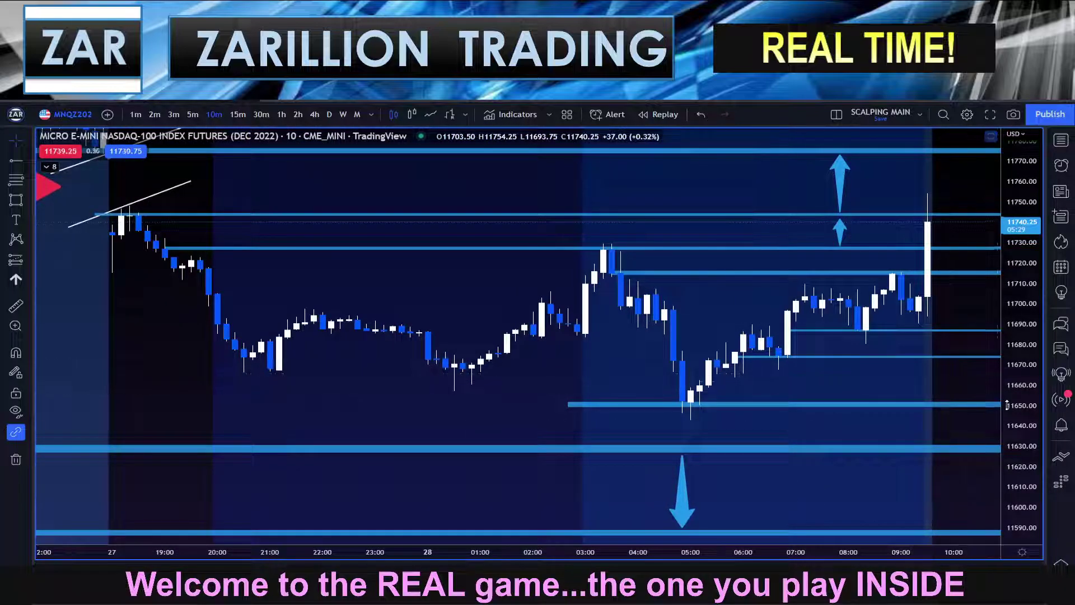
# Step: Examine the opening 10-minute MNQ candle against the gap area, the 11745 zone and the 11775 zone above it
pyautogui.moveTo(1006, 404); pyautogui.dragTo(1007, 450)
pyautogui.moveTo(609, 375); pyautogui.dragTo(585, 414)
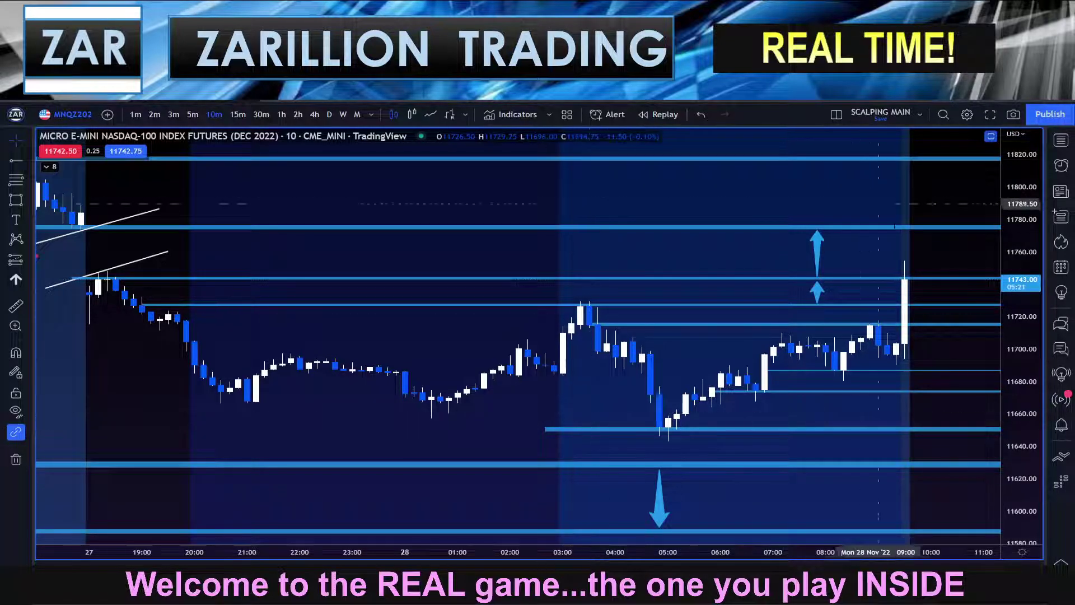
pyautogui.moveTo(1017, 373); pyautogui.dragTo(1029, 314)
pyautogui.scroll(2, 518, 305)
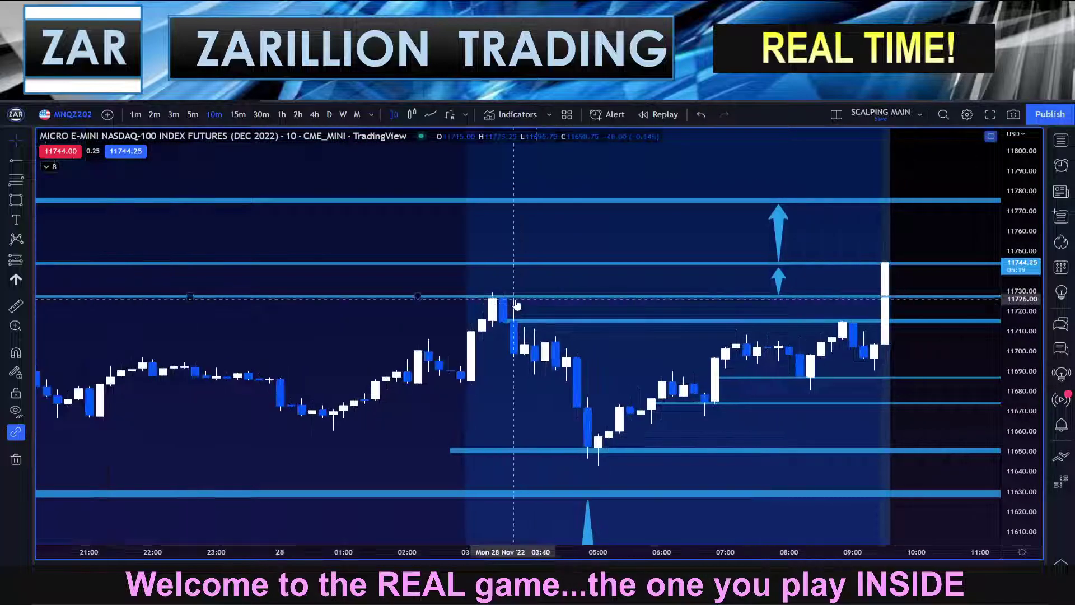
pyautogui.moveTo(634, 248); pyautogui.dragTo(675, 272)
pyautogui.scroll(1, 660, 257)
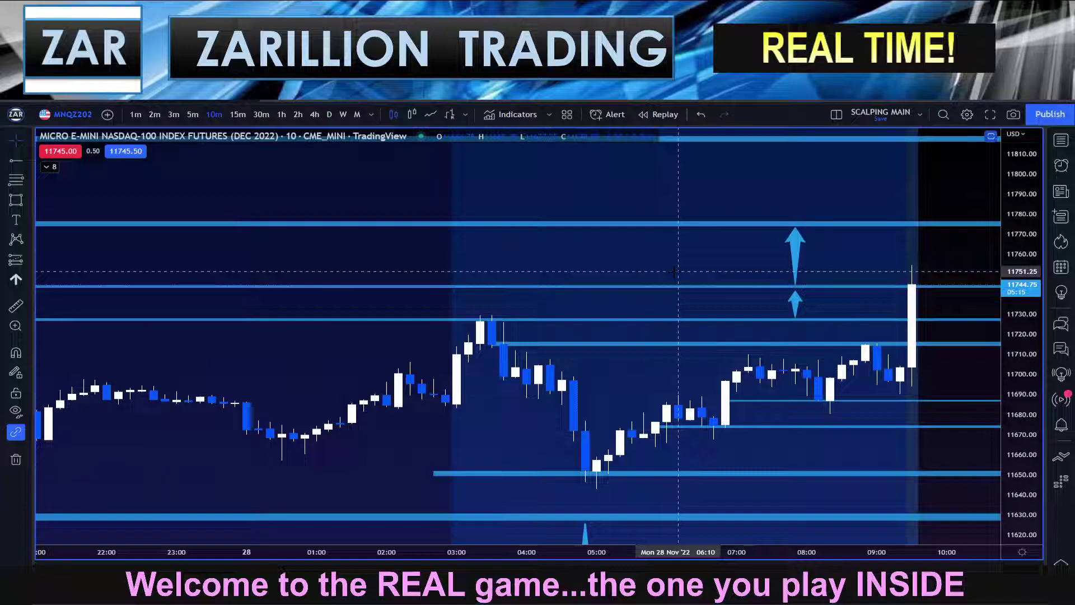
pyautogui.scroll(3, 679, 272)
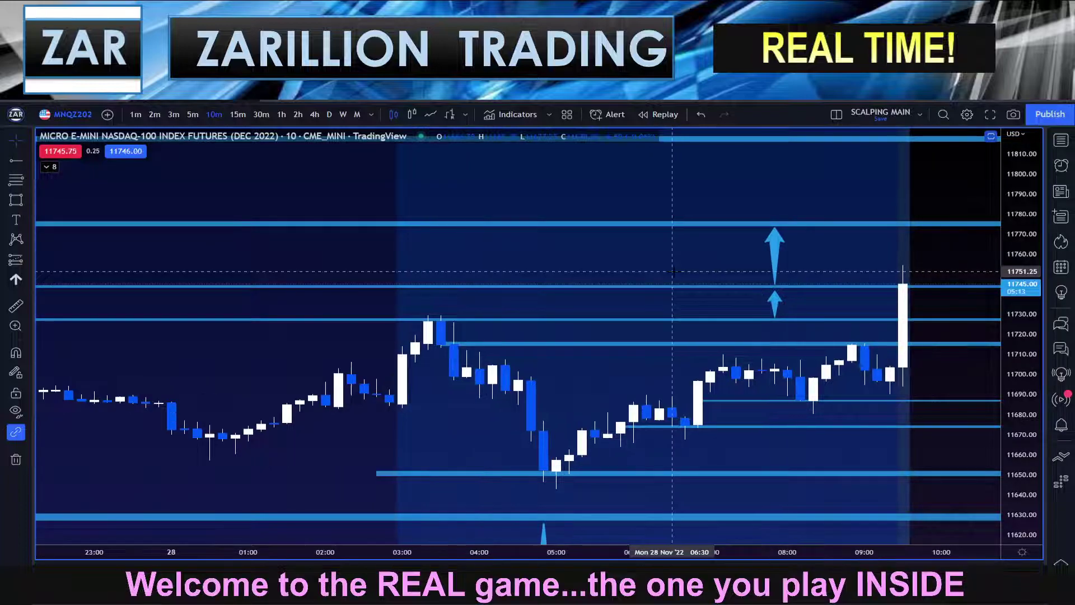
pyautogui.scroll(-3, 1029, 293)
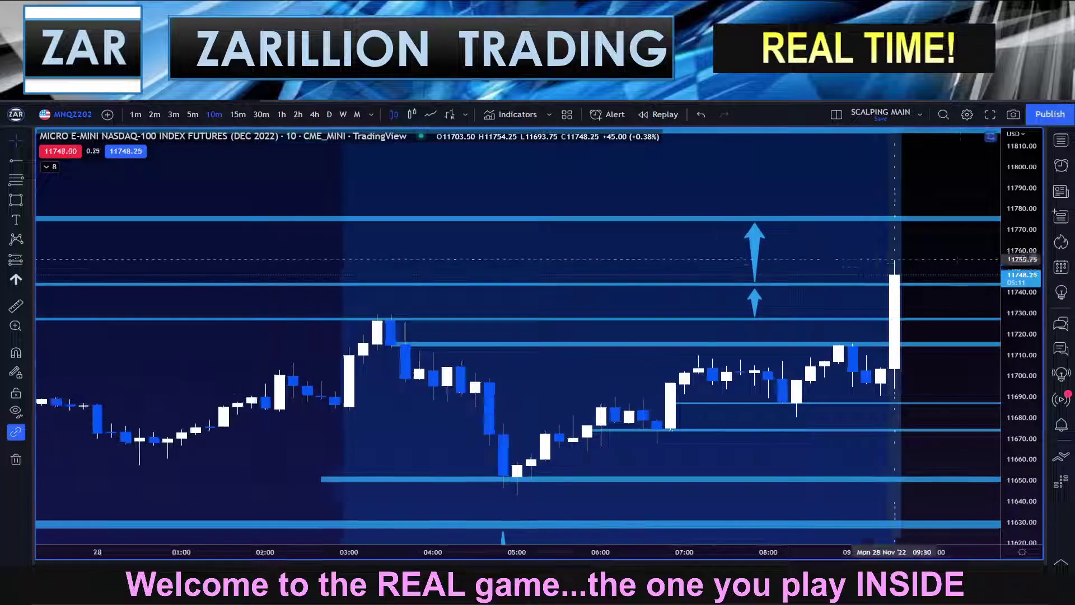
pyautogui.scroll(-2, 771, 268)
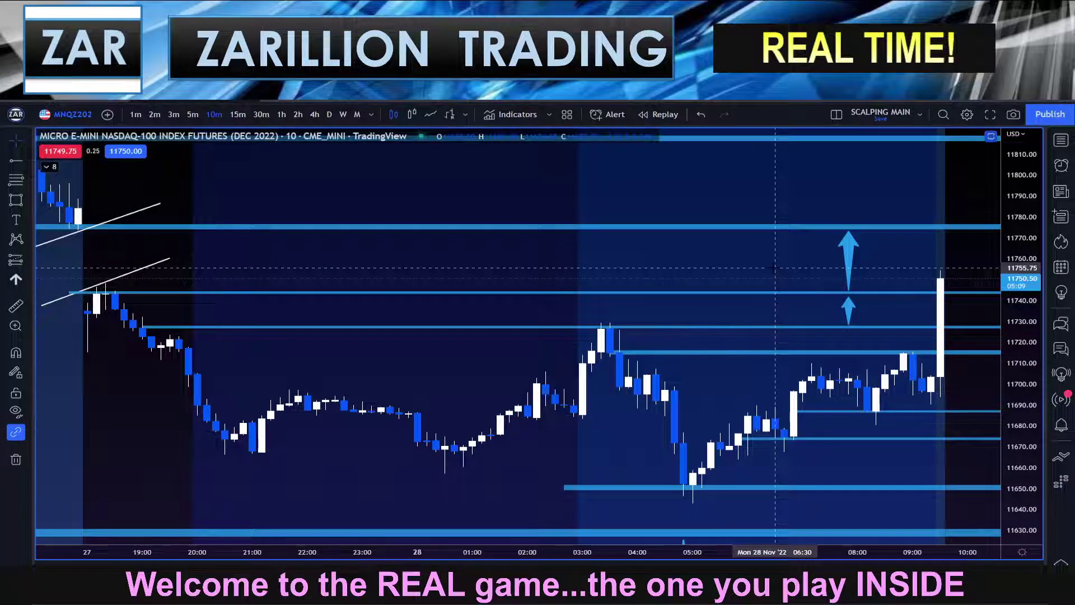
pyautogui.moveTo(772, 268)
pyautogui.mouseDown()
pyautogui.moveTo(780, 297)
pyautogui.moveTo(773, 274)
pyautogui.mouseUp()
pyautogui.scroll(2, 776, 298)
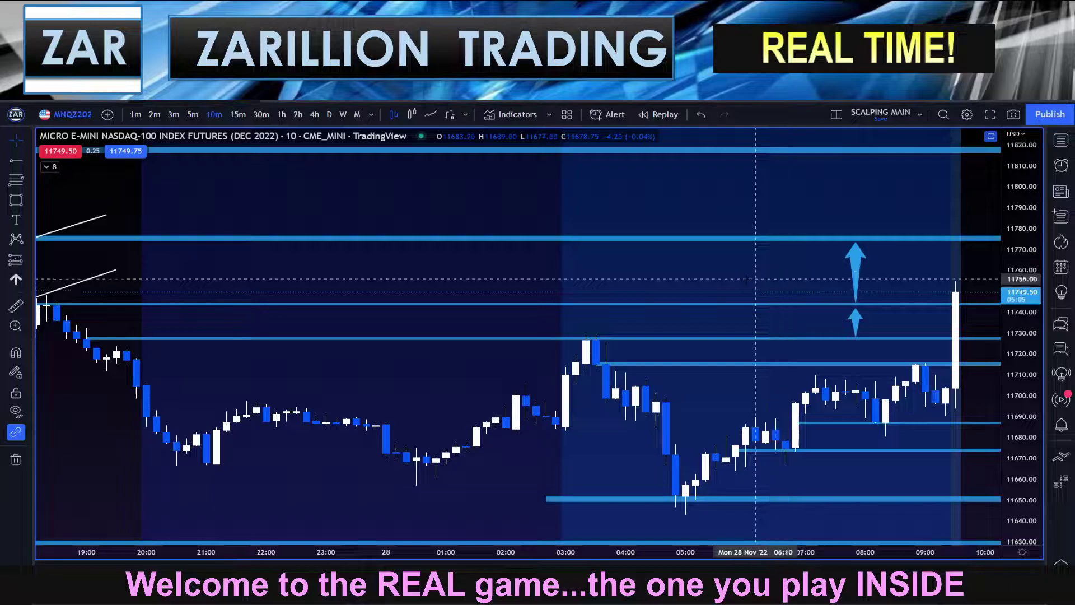
pyautogui.scroll(4, 773, 274)
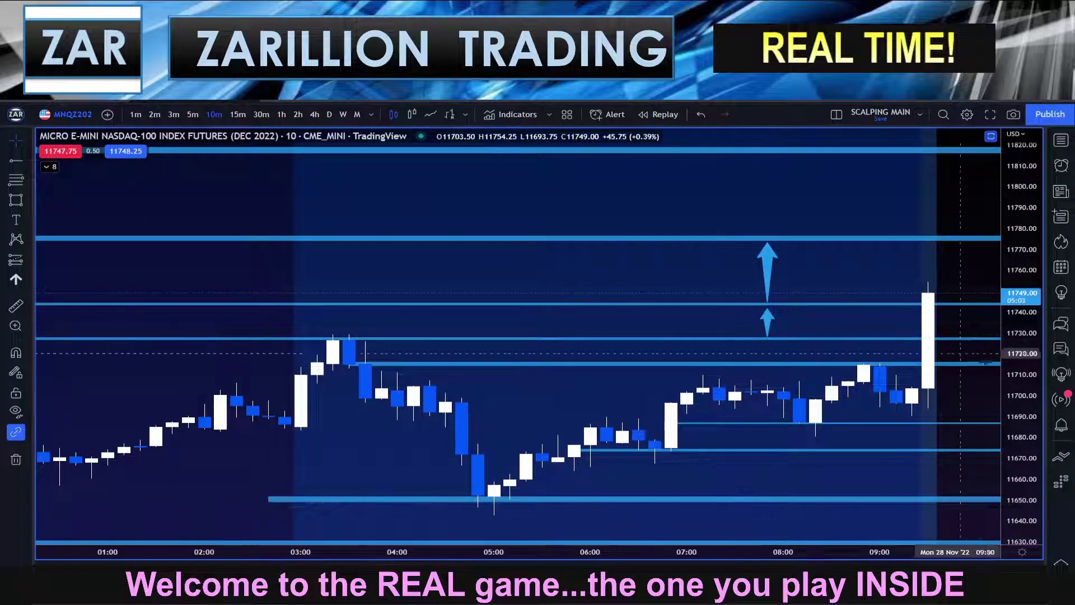
pyautogui.moveTo(1028, 339); pyautogui.dragTo(1026, 290)
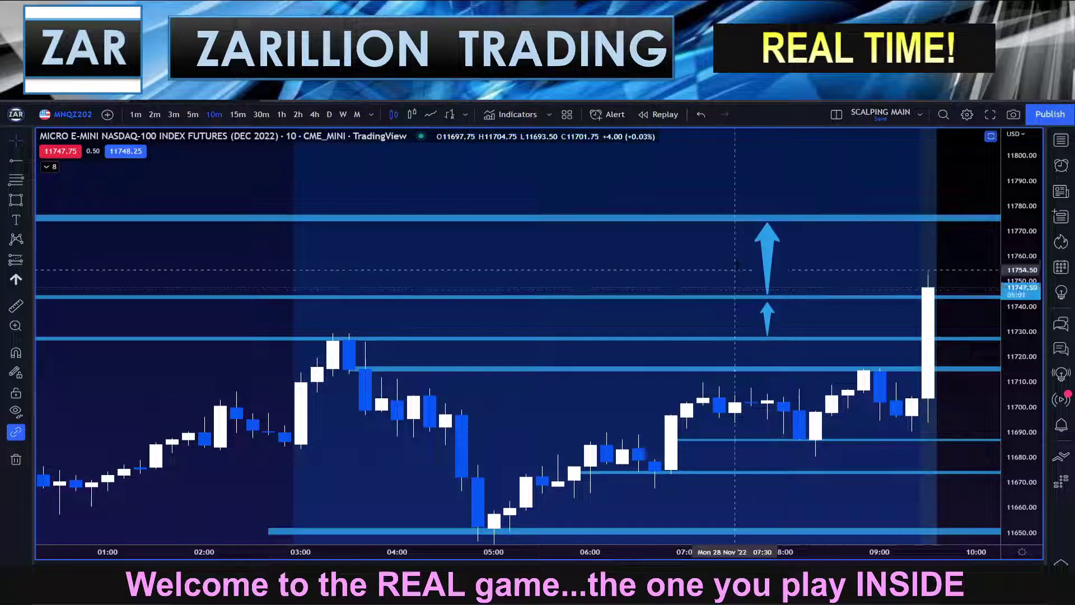
pyautogui.moveTo(740, 268); pyautogui.dragTo(744, 194)
pyautogui.moveTo(1023, 308); pyautogui.dragTo(1021, 320)
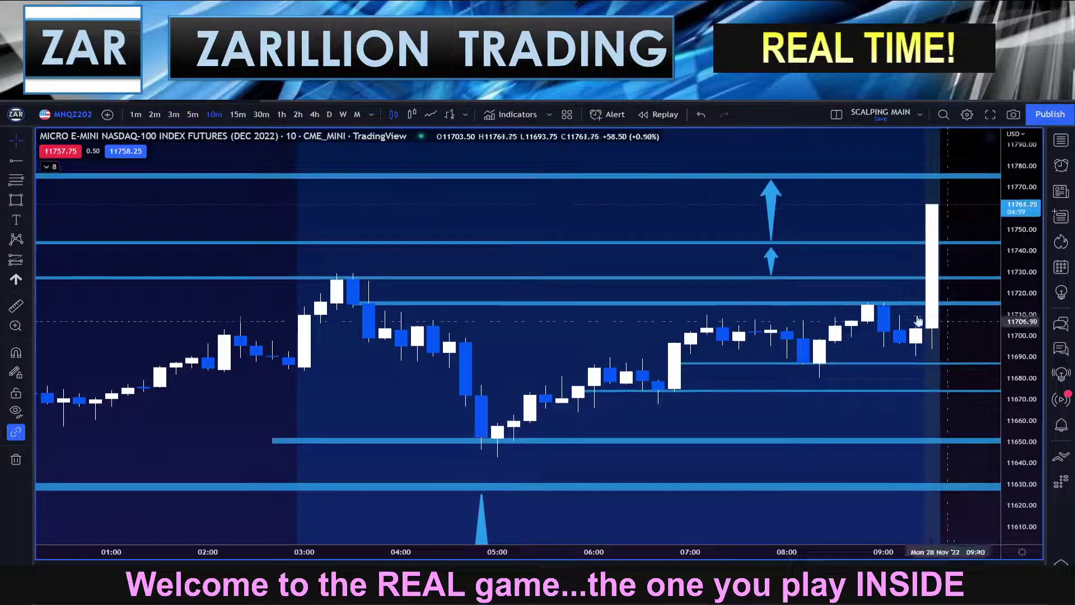
# Step: Move the down arrow below the 11630 zone and the large arrow below the 11540 zone to 07:50, in line with the upper arrows
pyautogui.scroll(-3, 764, 252)
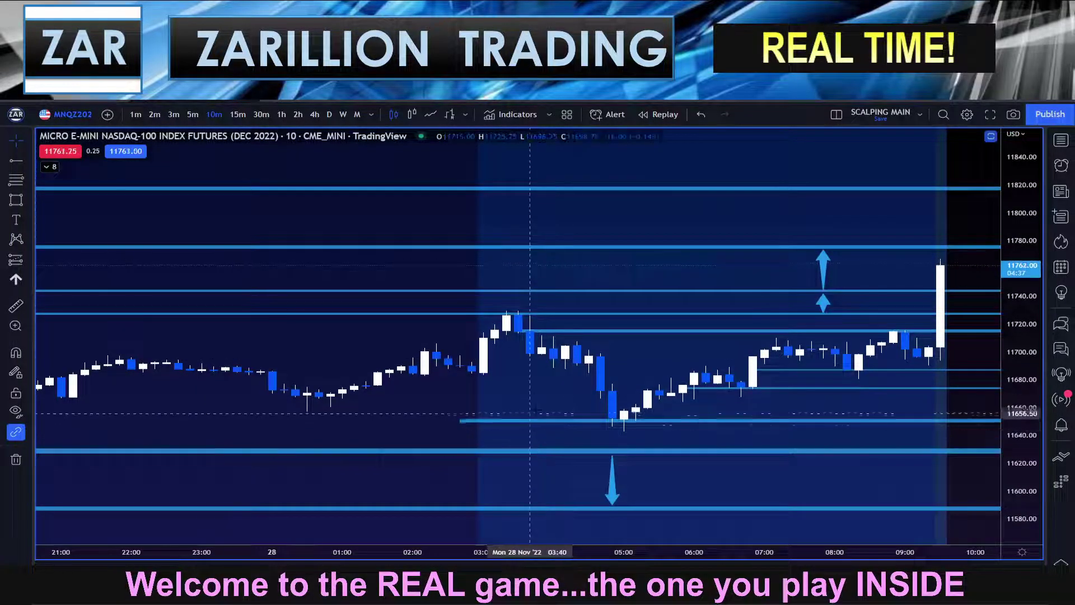
pyautogui.moveTo(536, 388); pyautogui.dragTo(506, 318)
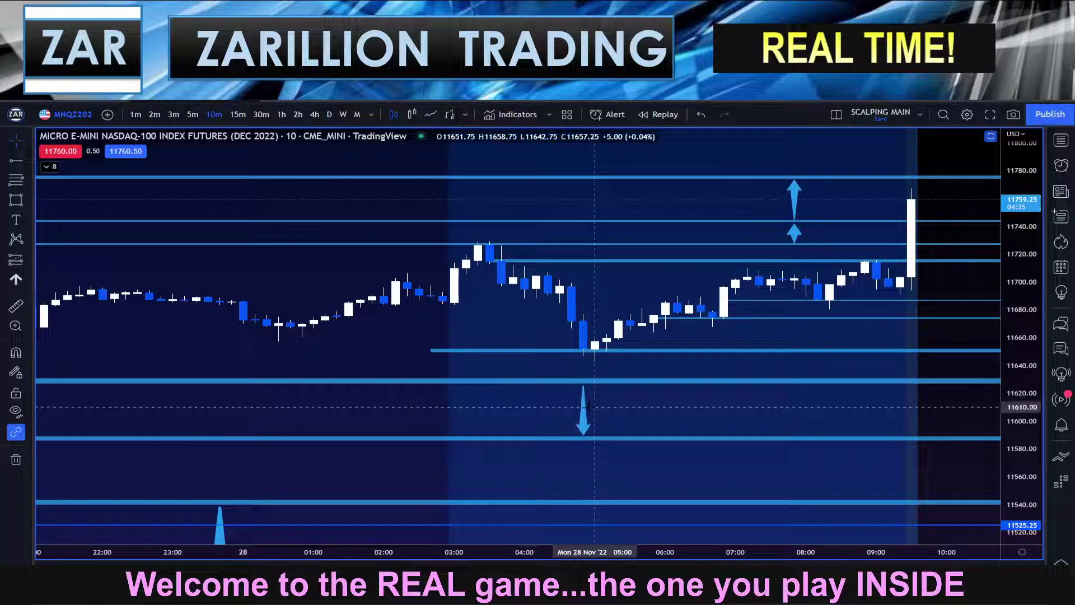
pyautogui.moveTo(587, 412)
pyautogui.mouseDown()
pyautogui.moveTo(797, 413)
pyautogui.moveTo(750, 342)
pyautogui.mouseUp()
pyautogui.moveTo(213, 484)
pyautogui.mouseDown()
pyautogui.moveTo(924, 484)
pyautogui.moveTo(788, 484)
pyautogui.mouseUp()
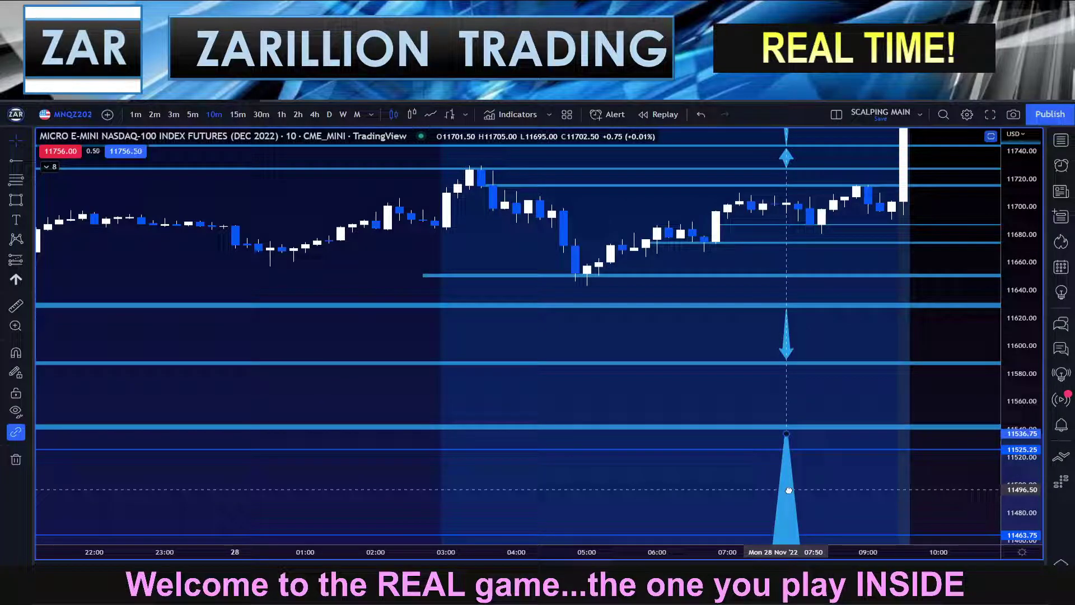
pyautogui.click(751, 389)
# Step: Examine the opening 10-minute candle between the 11745 and 11775 zones, next to the two upper arrows
pyautogui.moveTo(752, 390); pyautogui.dragTo(814, 559)
pyautogui.scroll(3, 814, 558)
pyautogui.moveTo(1025, 421); pyautogui.dragTo(1024, 252)
pyautogui.moveTo(707, 250); pyautogui.dragTo(697, 309)
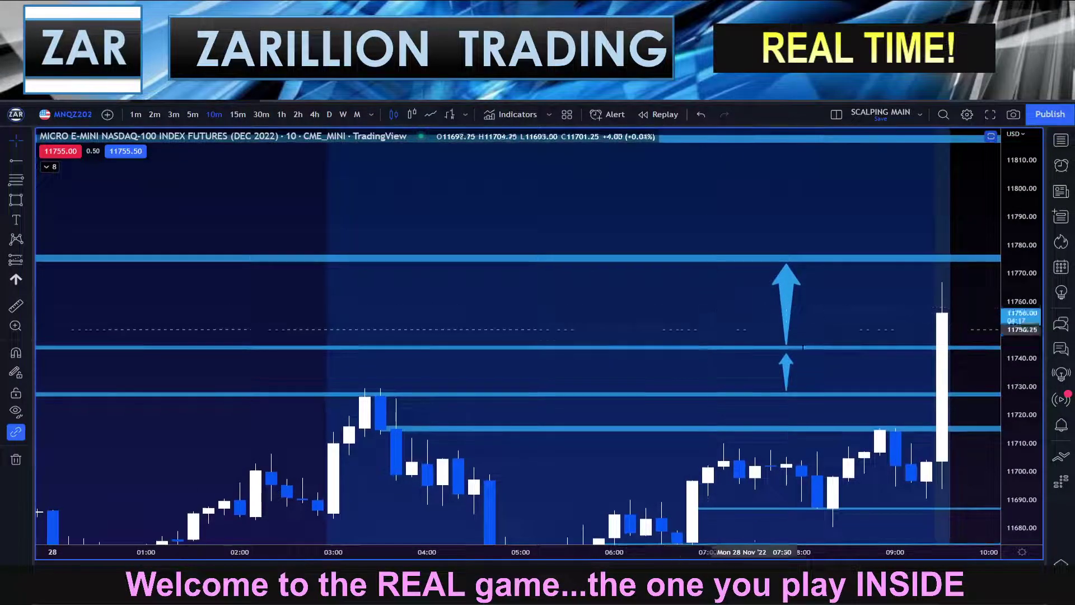
pyautogui.moveTo(1020, 420); pyautogui.dragTo(1013, 393)
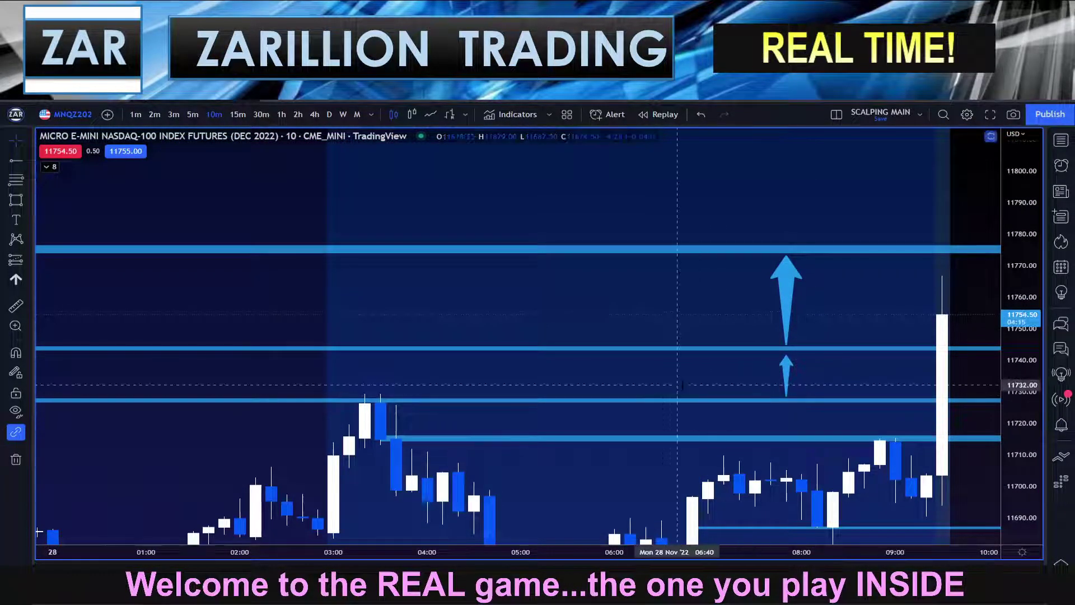
pyautogui.moveTo(686, 377); pyautogui.dragTo(684, 353)
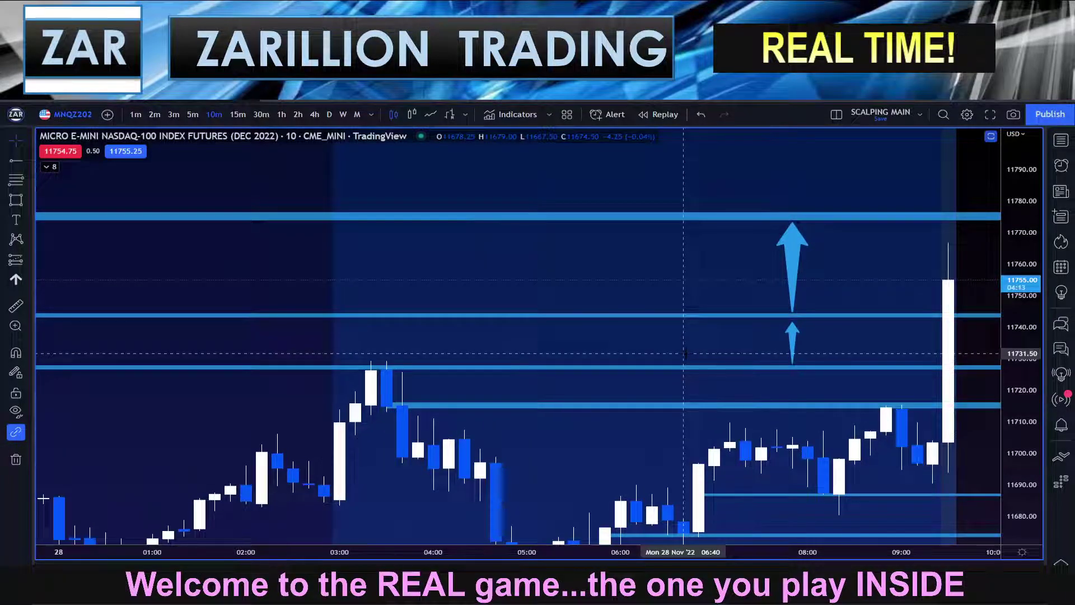
pyautogui.scroll(1, 683, 353)
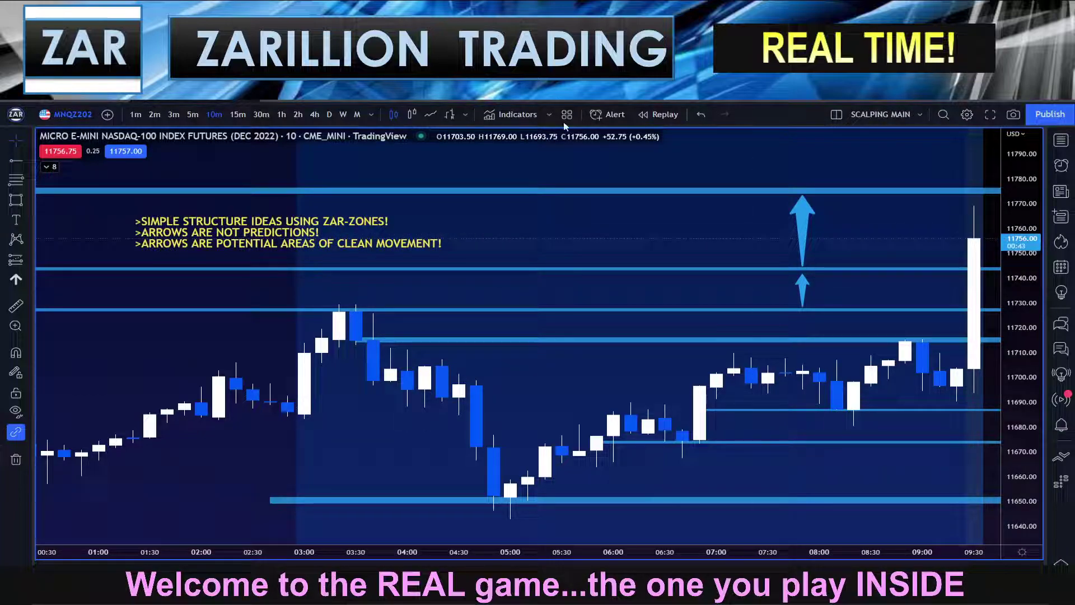
pyautogui.moveTo(687, 240); pyautogui.dragTo(577, 252)
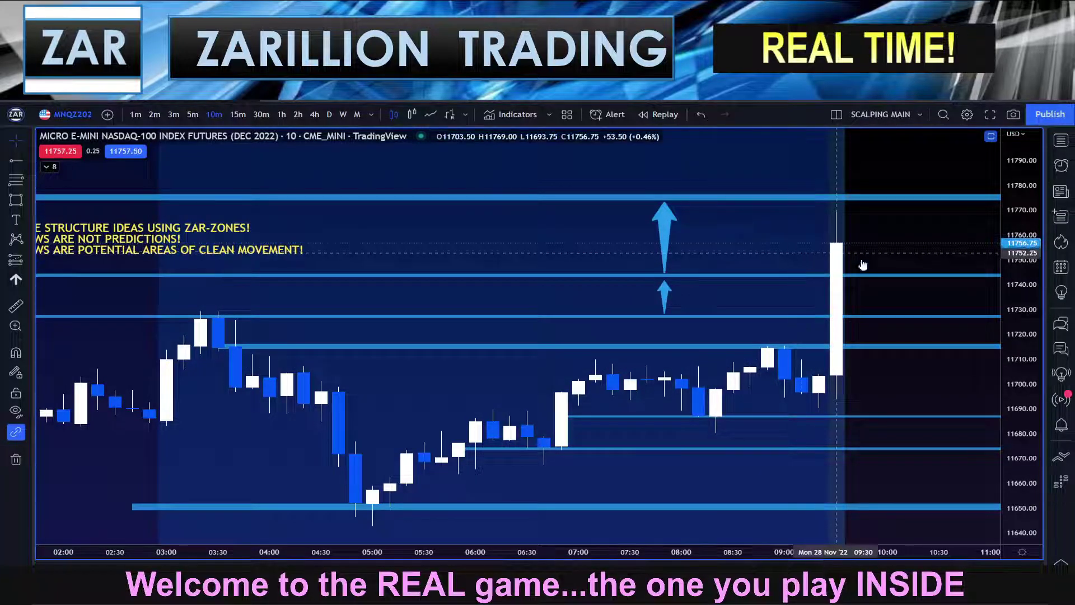
pyautogui.moveTo(1009, 336); pyautogui.dragTo(1006, 354)
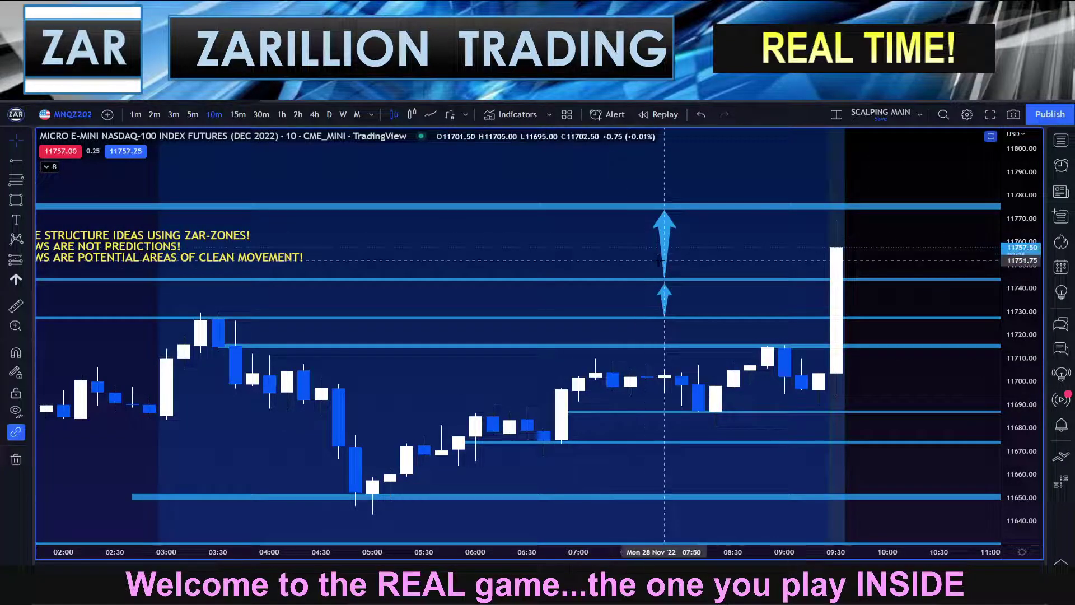
pyautogui.moveTo(635, 246); pyautogui.dragTo(659, 228)
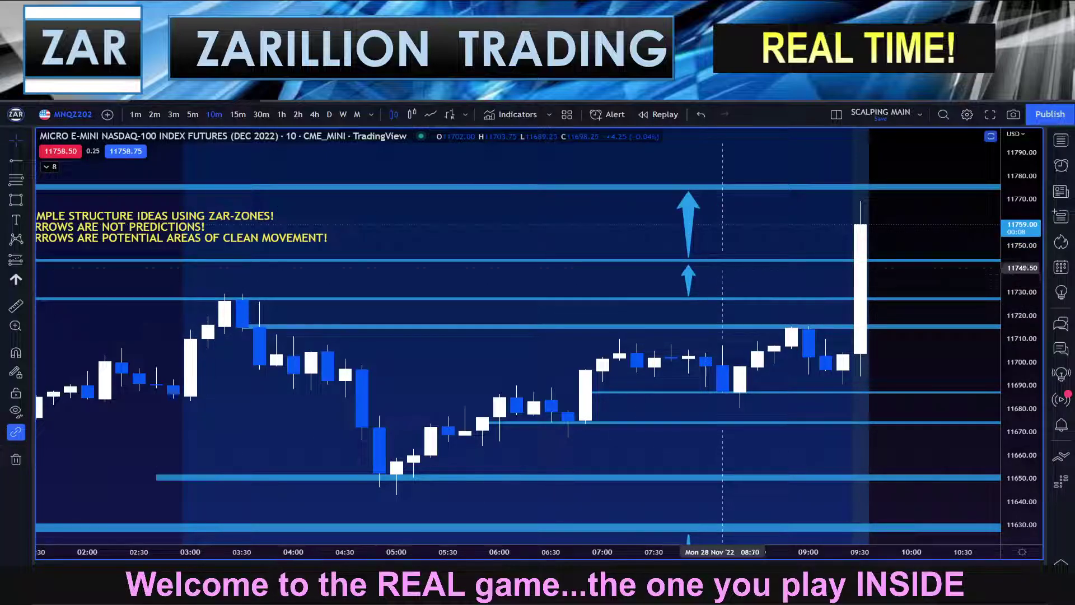
pyautogui.moveTo(776, 228); pyautogui.dragTo(776, 252)
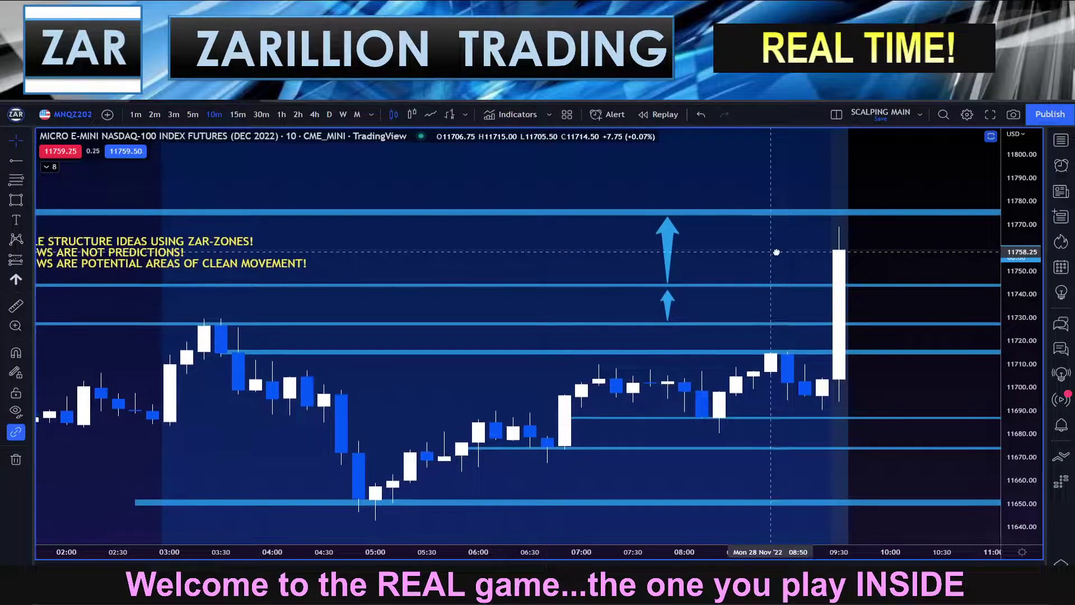
# Step: Delete the yellow text note about ZAR-ZONES and arrows from the 10-minute chart
pyautogui.scroll(-1, 771, 252)
pyautogui.click(301, 255)
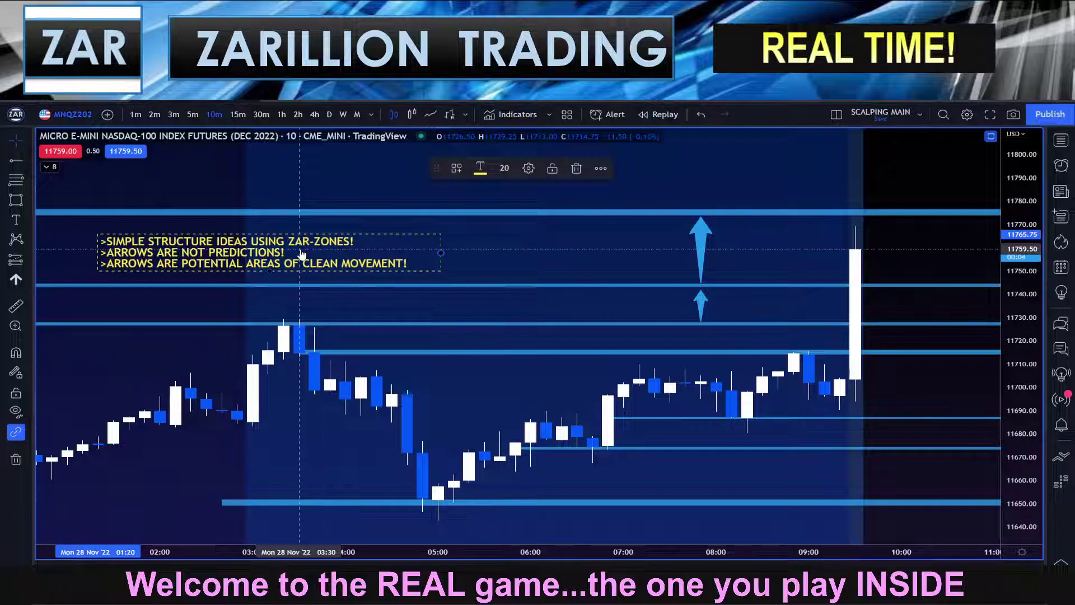
pyautogui.press('Delete')
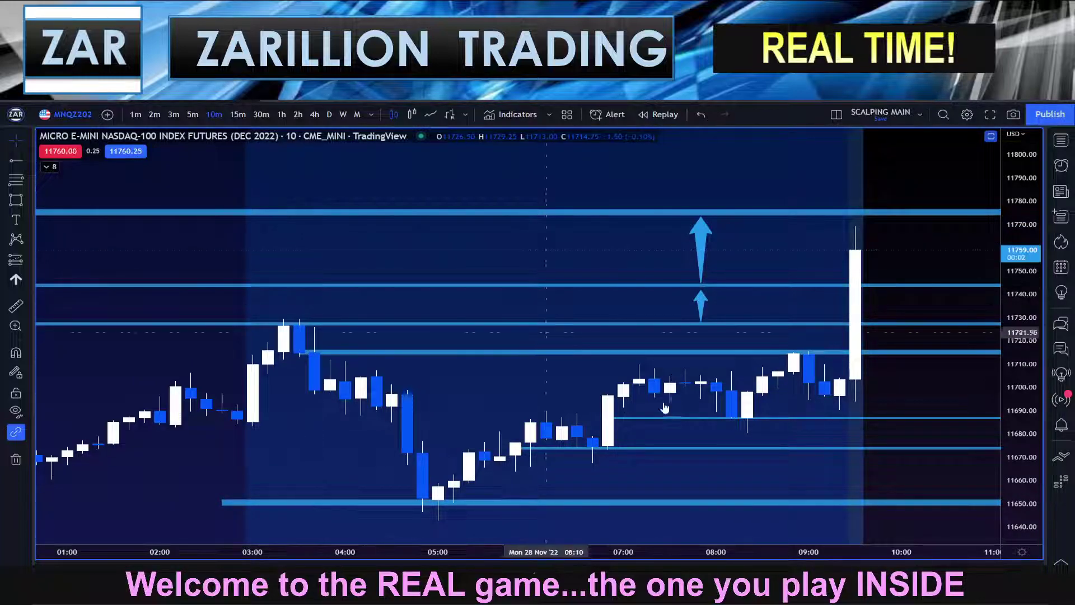
# Step: Draw a Price Range over the 09:30 candle from its high at 11769.75 down to 11694.00, spanning 06:20 to 08:20
pyautogui.click(592, 286)
pyautogui.click(569, 251)
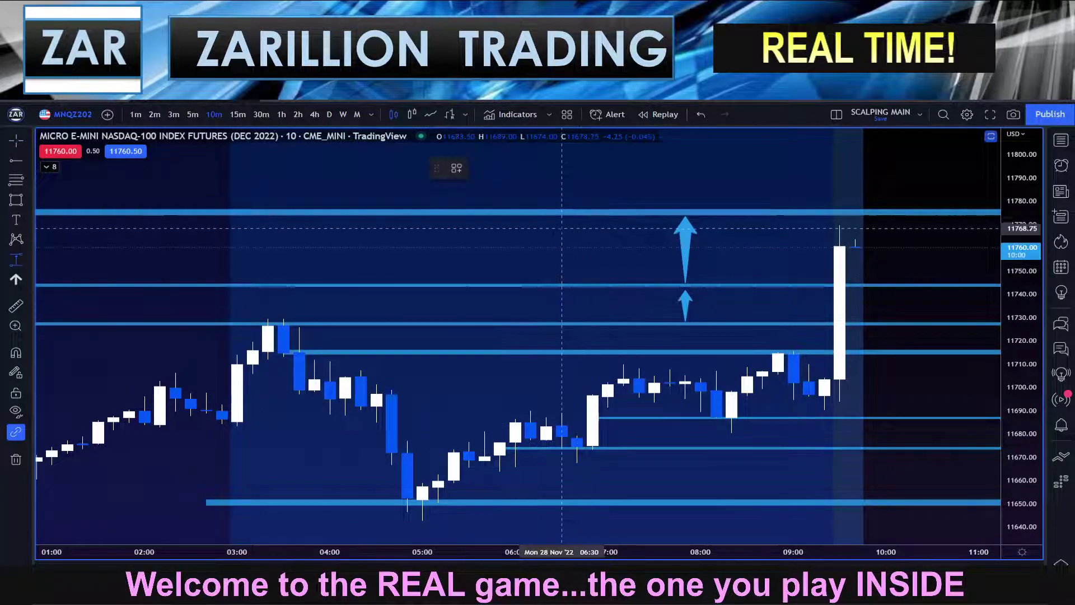
pyautogui.click(546, 225)
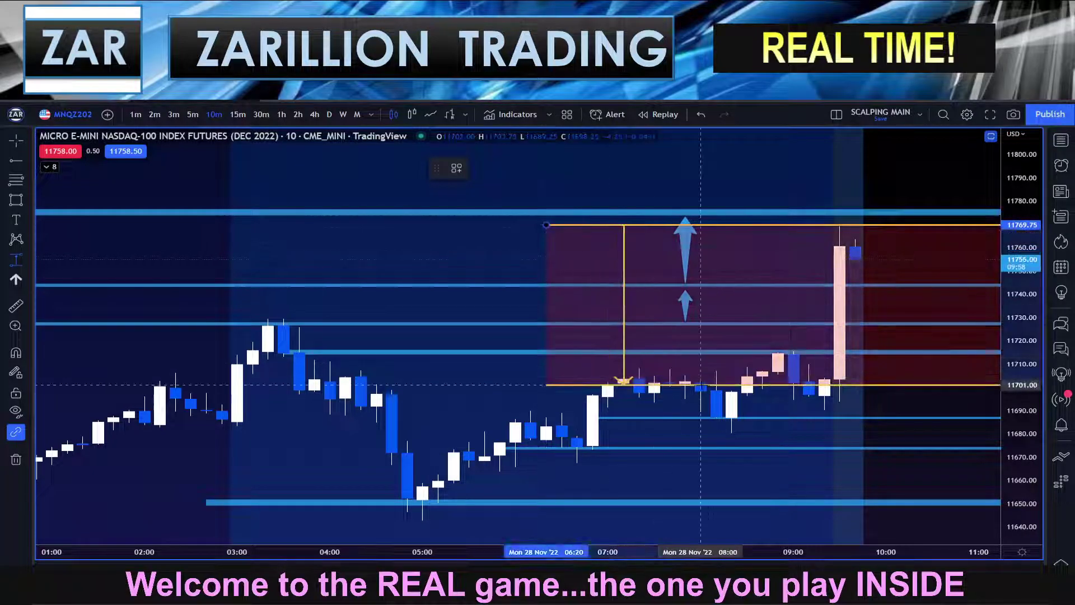
pyautogui.click(731, 401)
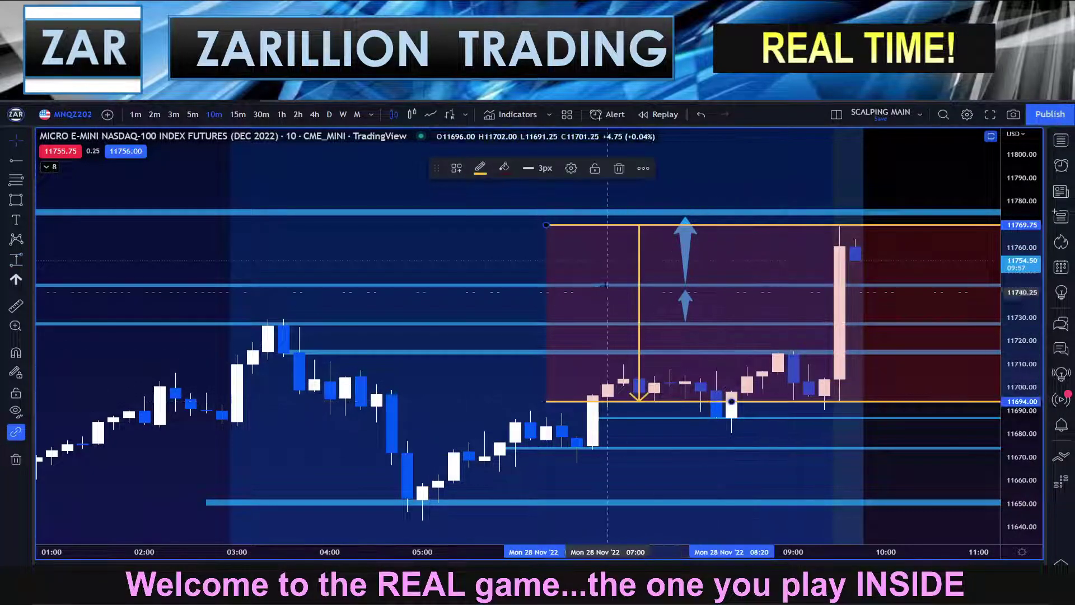
# Step: Apply the OPEN RANGE! template to the price range on the 09:30 candle
pyautogui.doubleClick(633, 338)
pyautogui.click(487, 475)
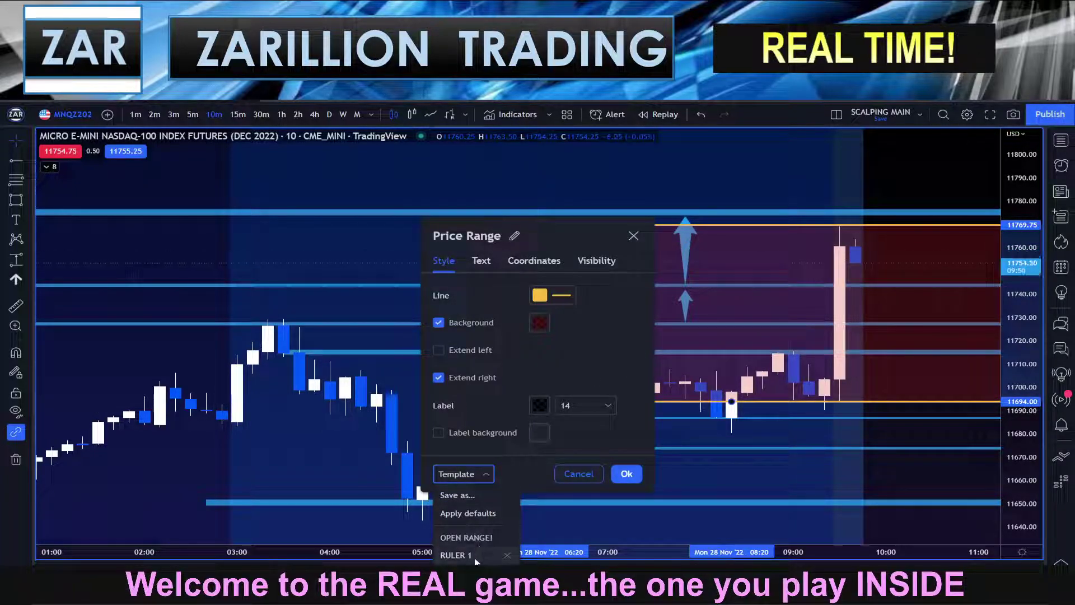
pyautogui.click(466, 538)
pyautogui.click(626, 474)
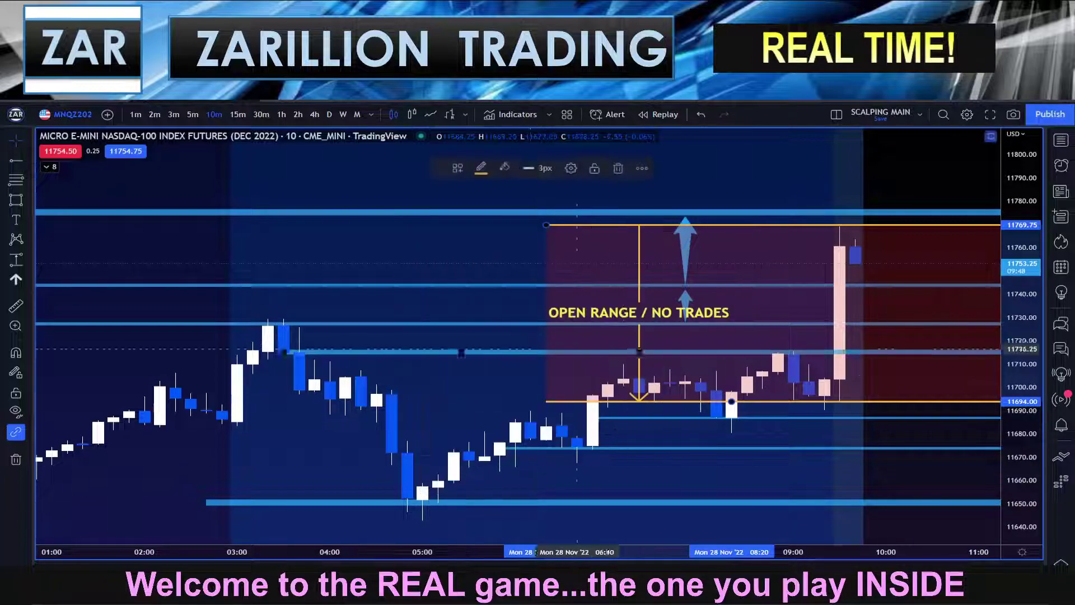
# Step: Extend the OPEN RANGE / NO TRADES box back in time so it starts at about 03:20
pyautogui.moveTo(549, 226); pyautogui.dragTo(268, 224)
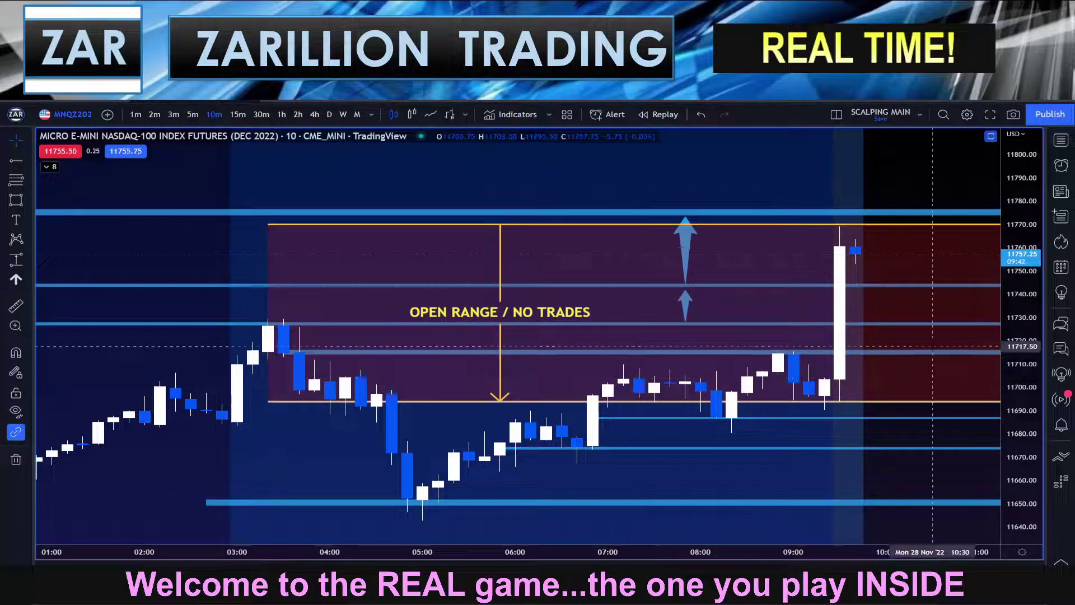
pyautogui.moveTo(1022, 352); pyautogui.dragTo(1022, 438)
pyautogui.scroll(-5, 834, 423)
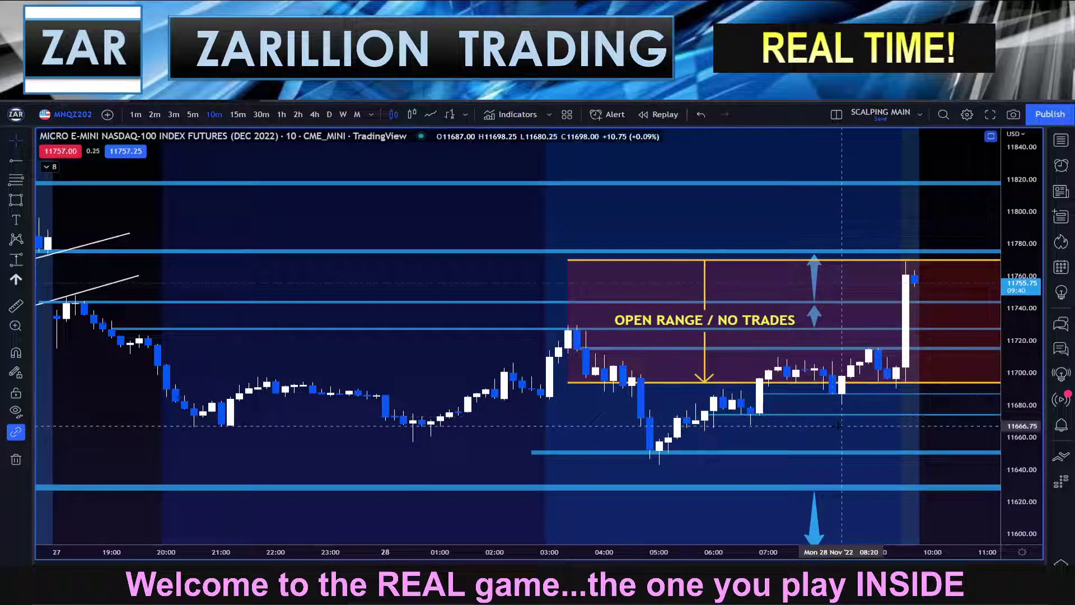
pyautogui.moveTo(842, 423); pyautogui.dragTo(840, 401)
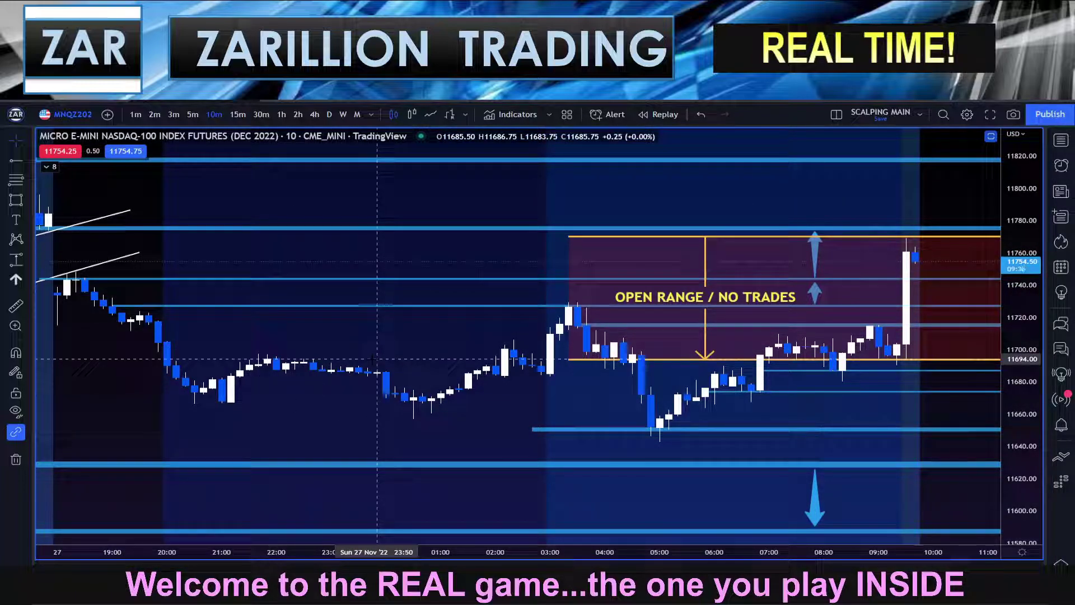
# Step: Measure the open range's height from its lower edge at 11694.00 up to its upper edge
pyautogui.keyDown('shift'); pyautogui.click(377, 359); pyautogui.keyUp('shift')
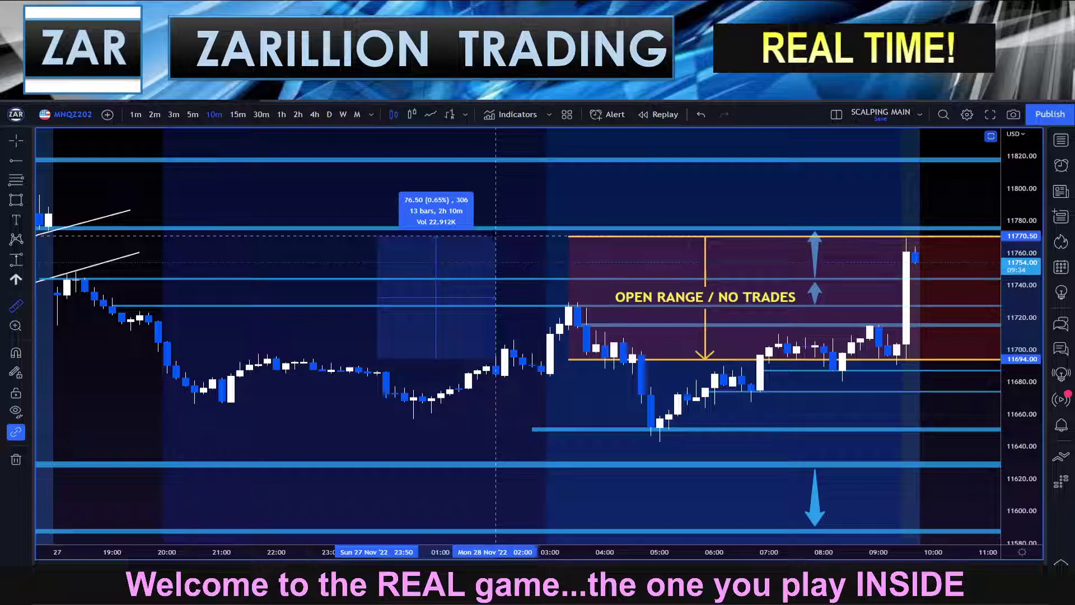
pyautogui.click(496, 236)
pyautogui.click(363, 188)
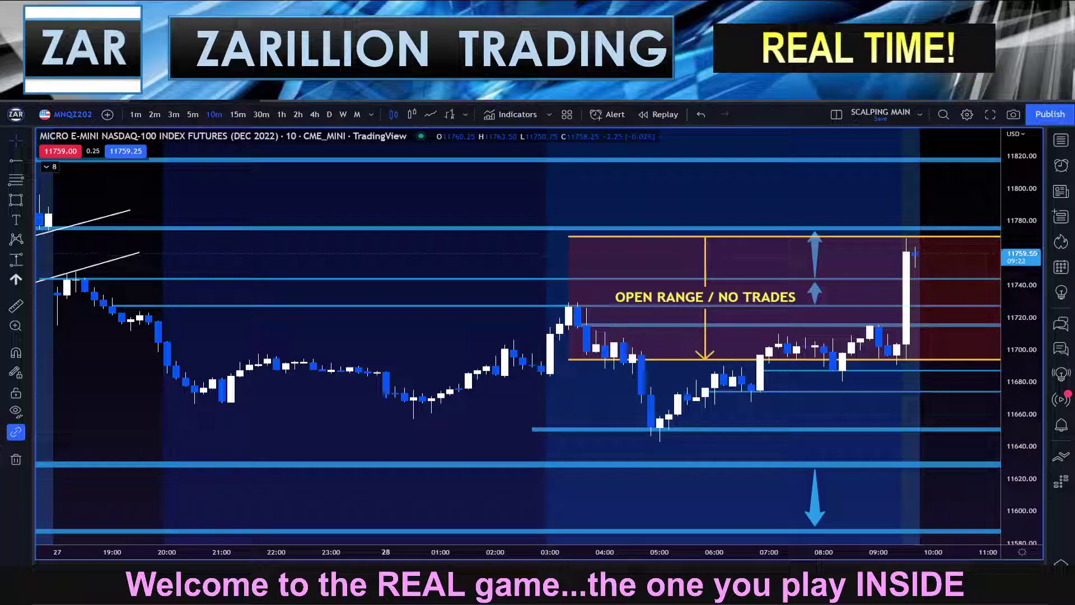
# Step: Extend the OPEN RANGE / NO TRADES box back to 23:50 on 27 Nov, keeping its upper edge at about 11769.25
pyautogui.moveTo(1029, 401); pyautogui.dragTo(1028, 430)
pyautogui.scroll(-1, 591, 275)
pyautogui.moveTo(574, 267); pyautogui.dragTo(547, 312)
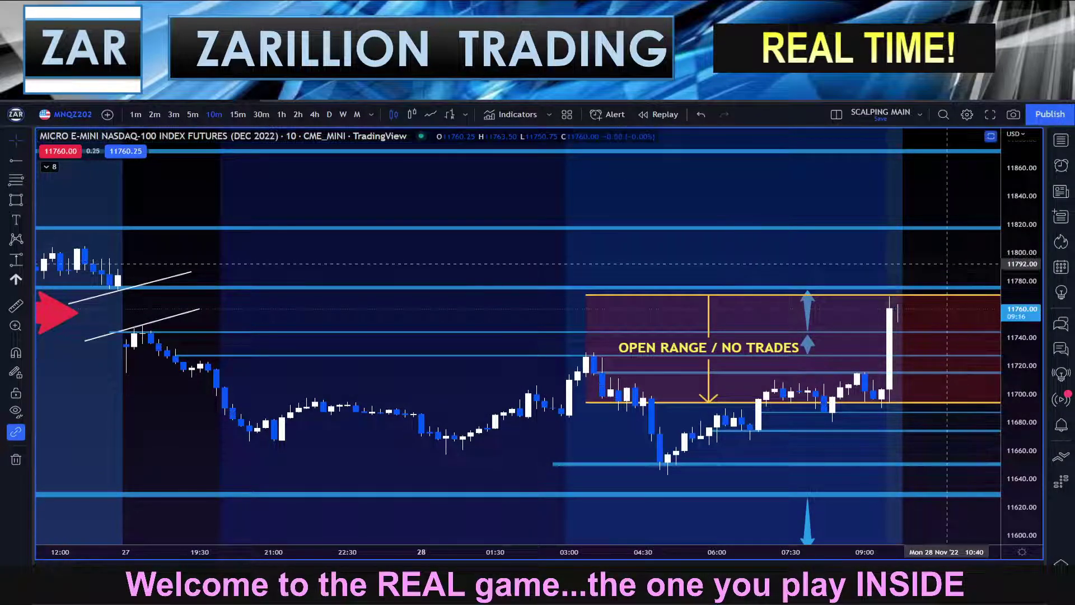
pyautogui.moveTo(1021, 387); pyautogui.dragTo(1022, 281)
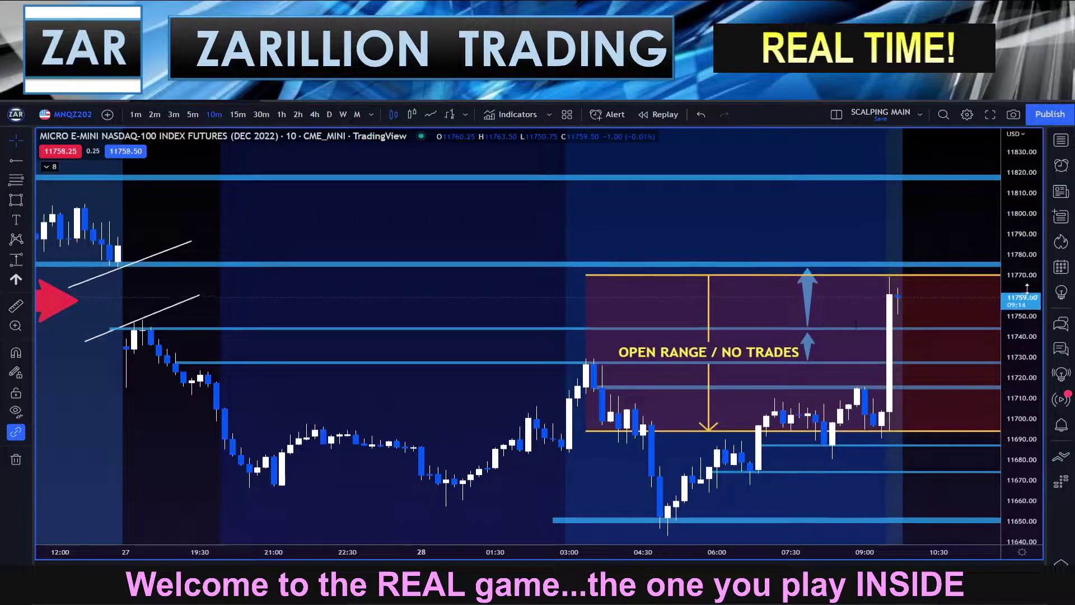
pyautogui.moveTo(569, 322); pyautogui.dragTo(476, 291)
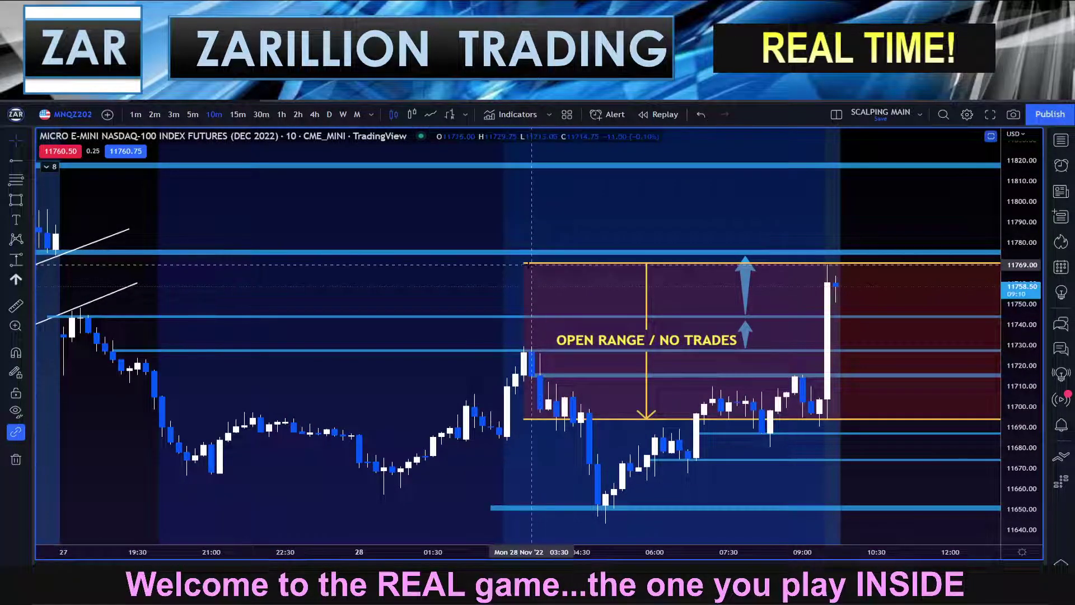
pyautogui.moveTo(526, 263); pyautogui.dragTo(351, 263)
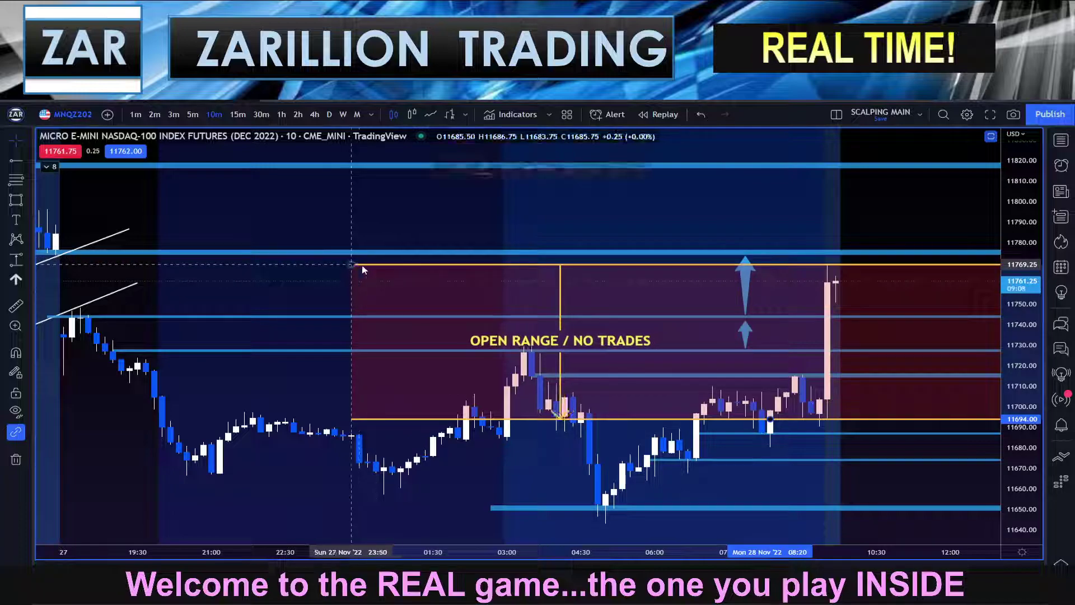
# Step: Measure the open range's height from its upper edge at about 11770 down to its lower edge
pyautogui.moveTo(1023, 336); pyautogui.dragTo(1023, 364)
pyautogui.scroll(-1, 986, 350)
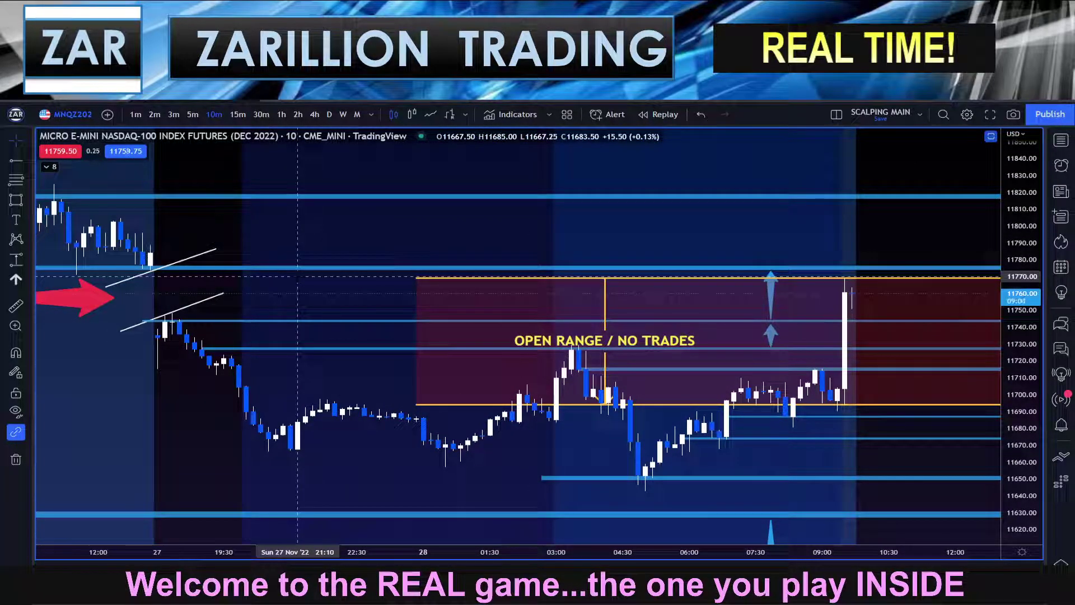
pyautogui.keyDown('shift'); pyautogui.click(298, 277); pyautogui.keyUp('shift')
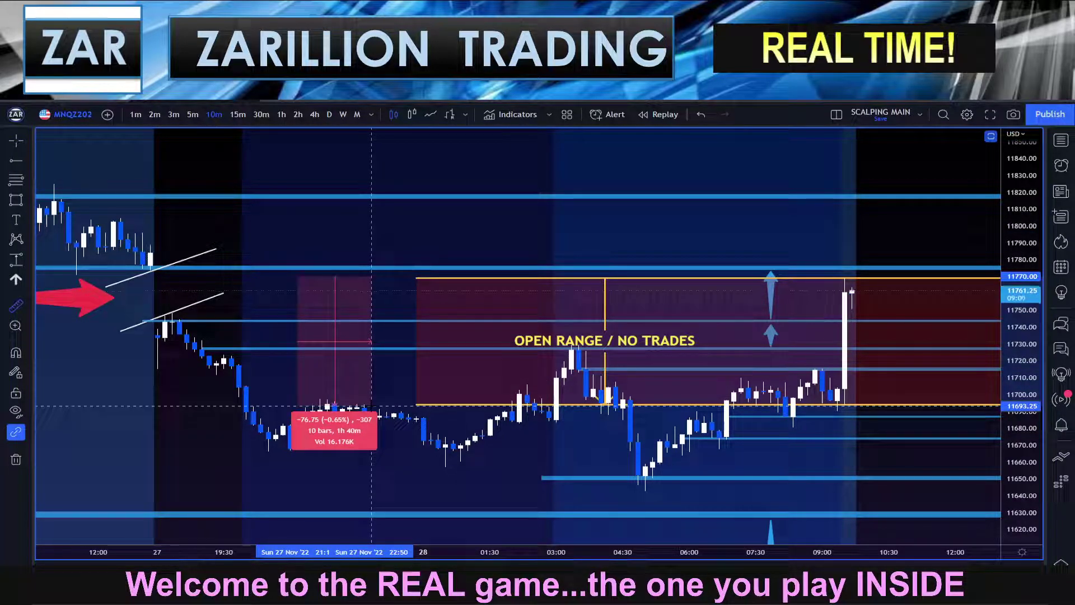
pyautogui.doubleClick(372, 406)
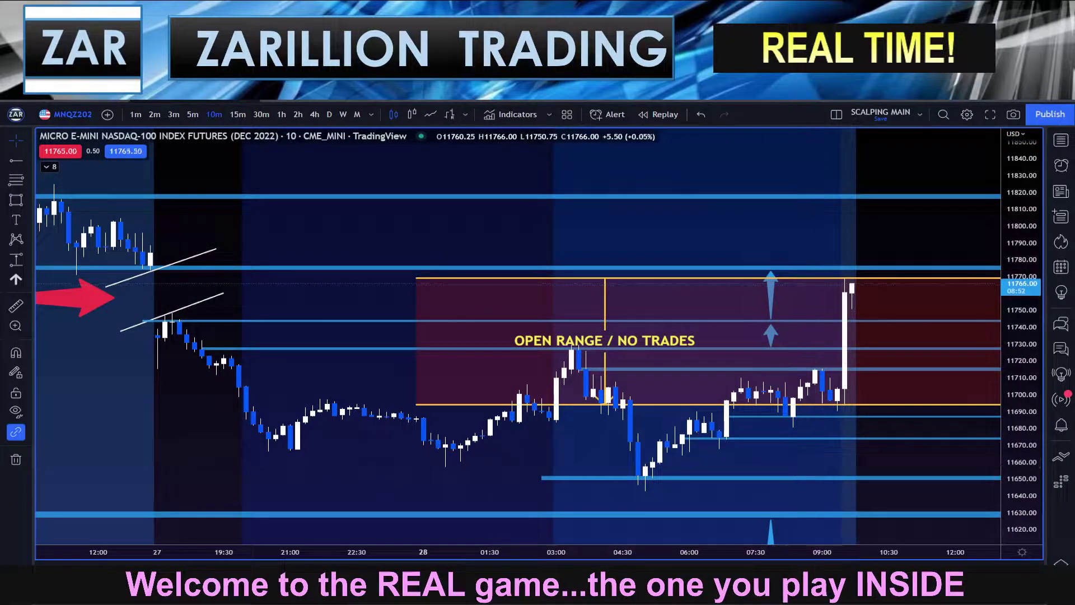
# Step: Take a snapshot of the 10-minute chart with the marked open range
pyautogui.click(1014, 114)
pyautogui.click(952, 151)
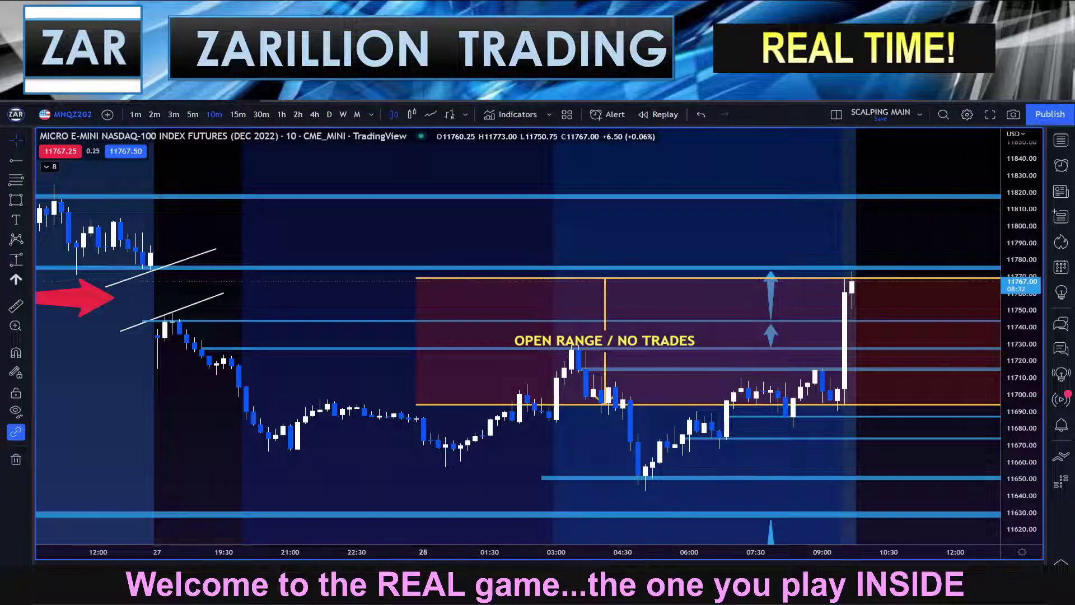
# Step: Examine the current candle at the zone above the open range, together with the earlier gap open
pyautogui.moveTo(1018, 370); pyautogui.dragTo(1018, 341)
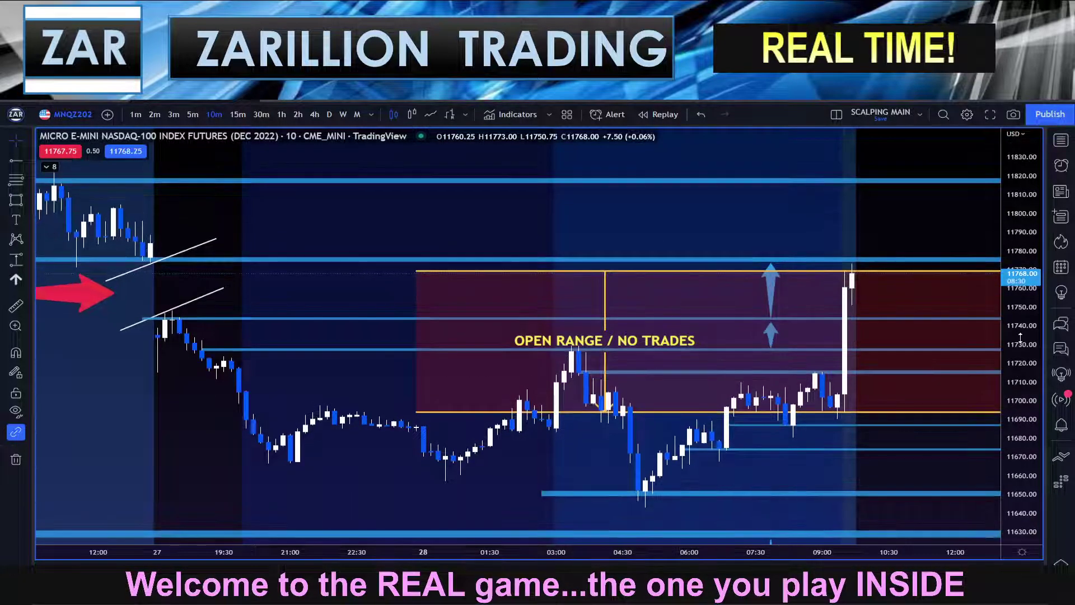
pyautogui.scroll(-1, 689, 263)
pyautogui.moveTo(646, 227); pyautogui.dragTo(672, 231)
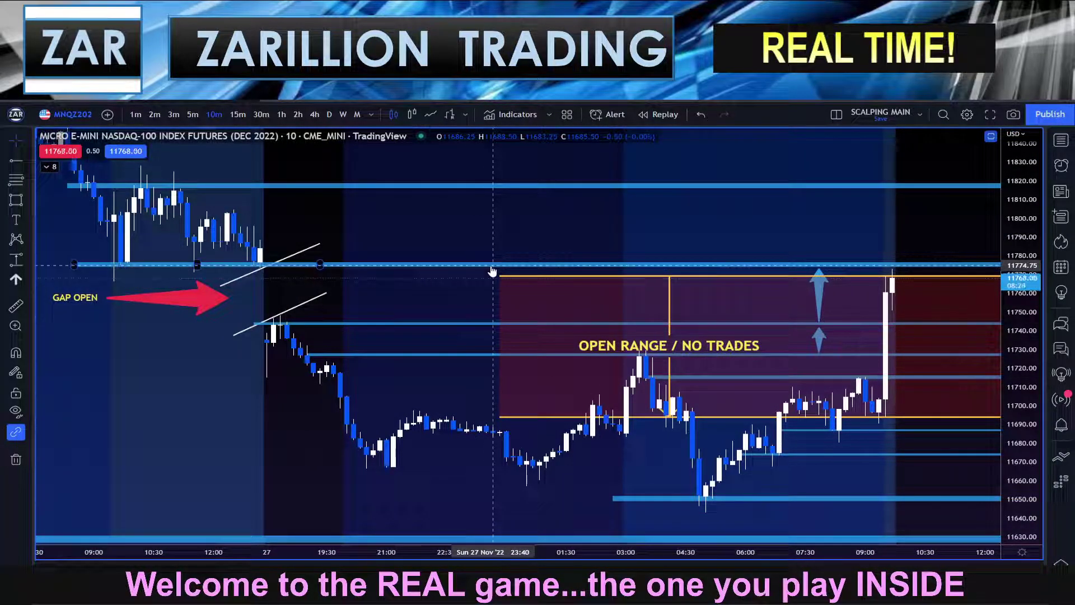
pyautogui.moveTo(500, 242); pyautogui.dragTo(502, 239)
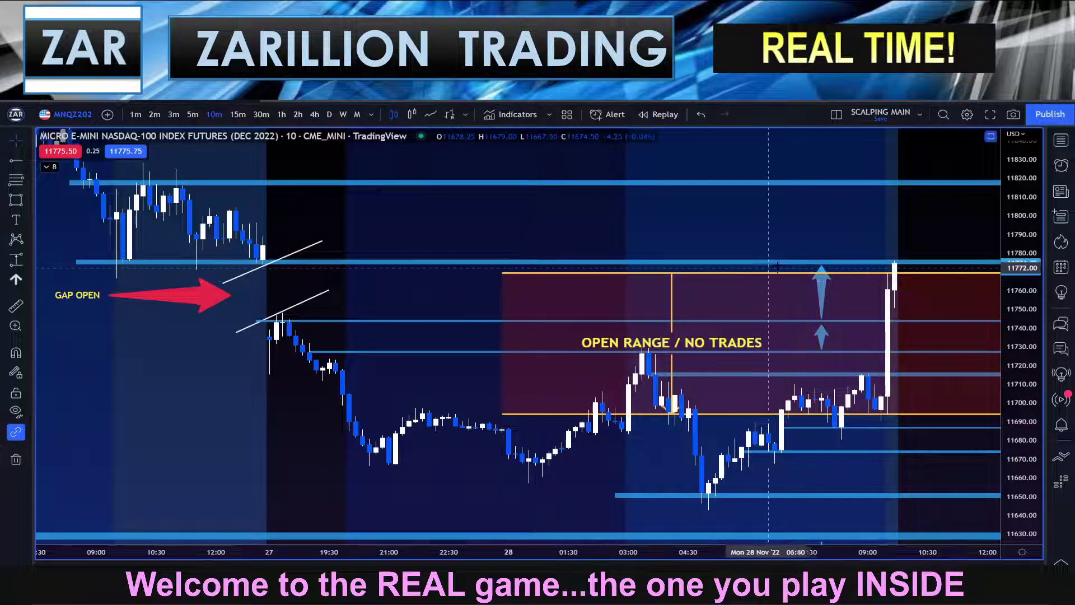
pyautogui.scroll(-5, 795, 291)
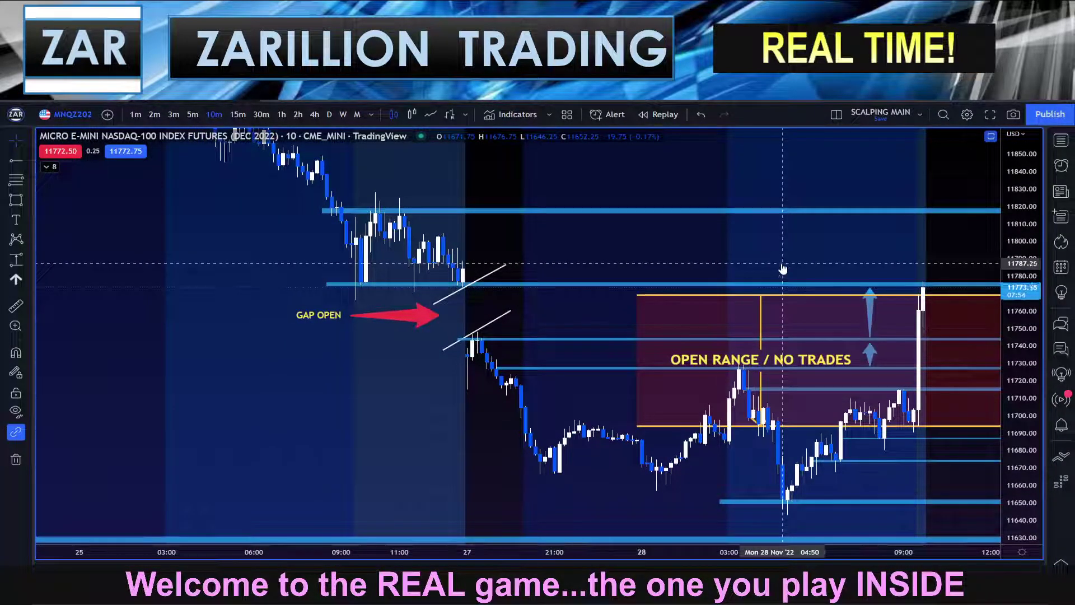
pyautogui.scroll(2, 783, 269)
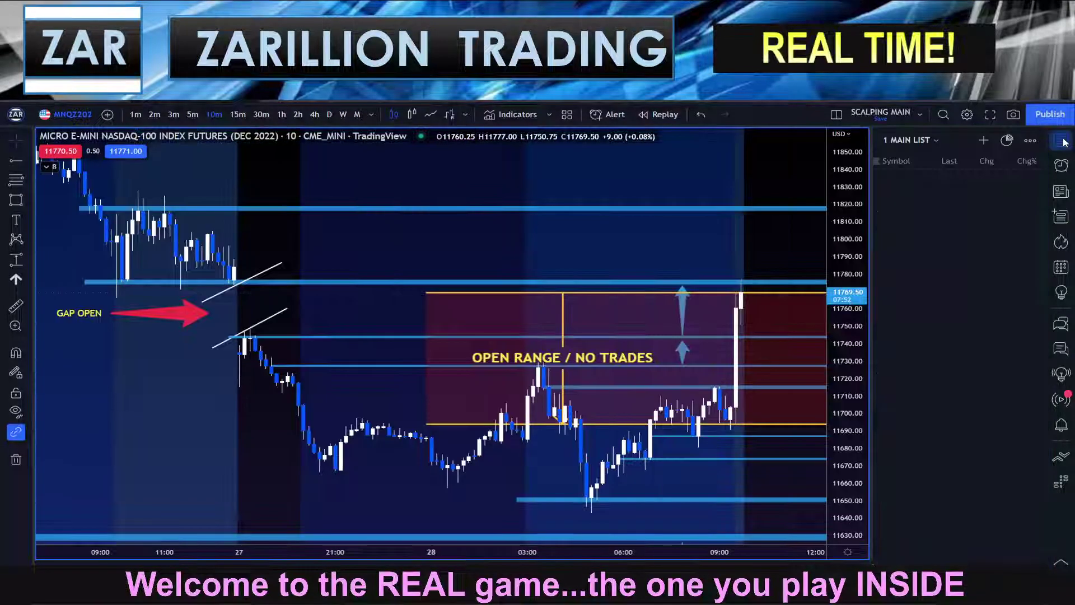
# Step: Show the 1 MAIN LIST watchlist and examine how price moves between the open range's upper edge and the zone above it
pyautogui.click(1062, 141)
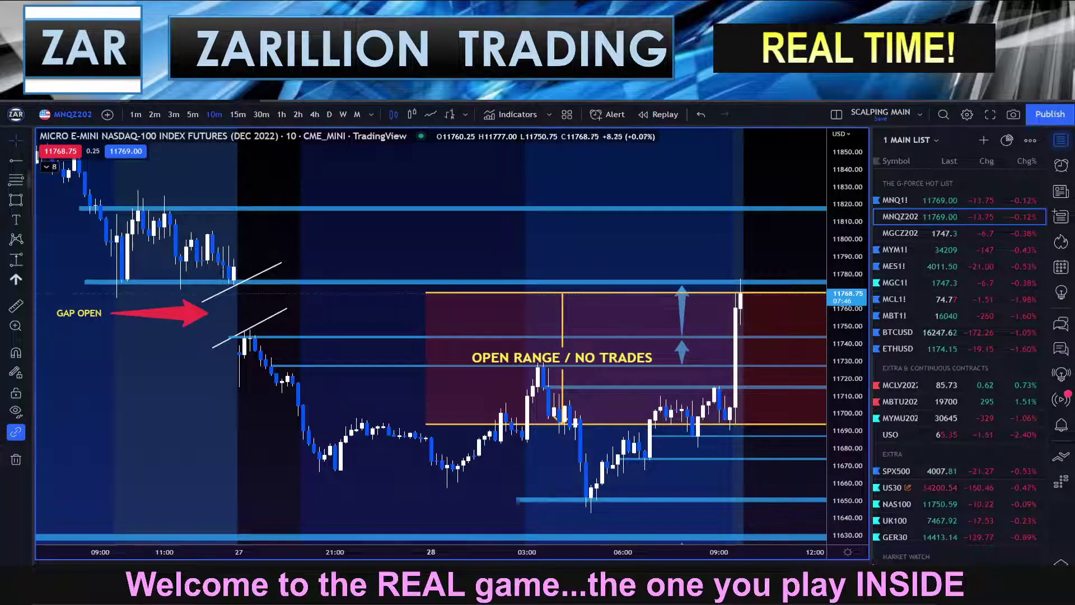
pyautogui.scroll(2, 703, 380)
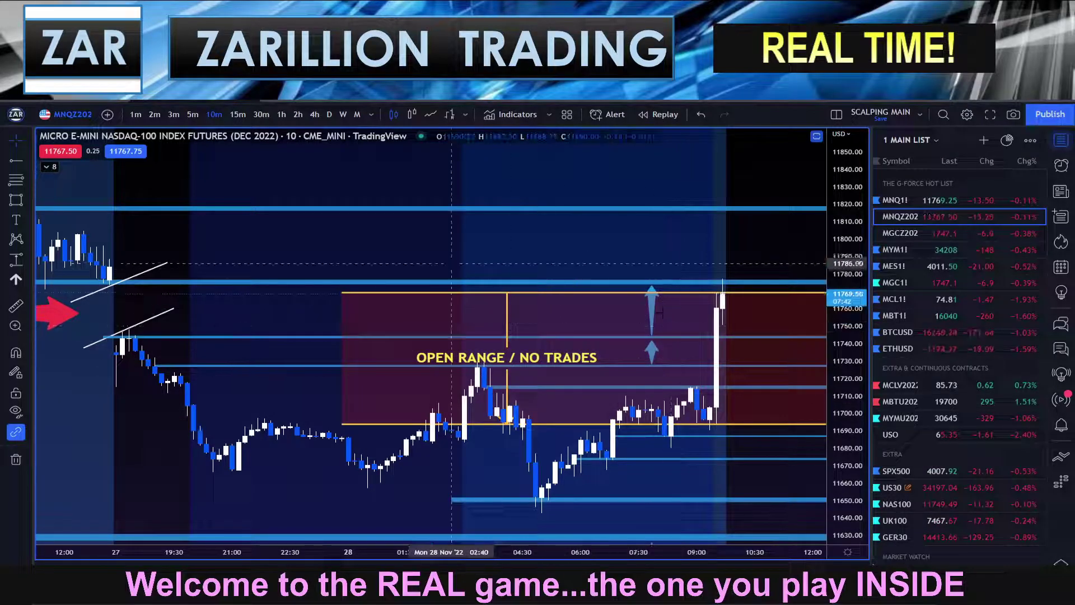
pyautogui.moveTo(498, 260); pyautogui.dragTo(528, 260)
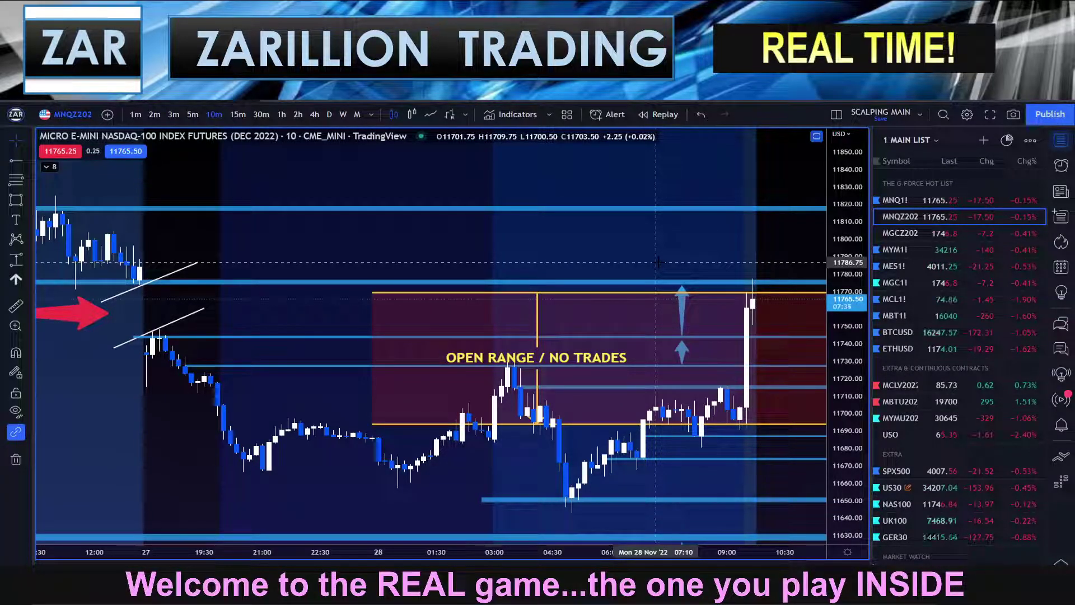
pyautogui.moveTo(674, 258); pyautogui.dragTo(694, 251)
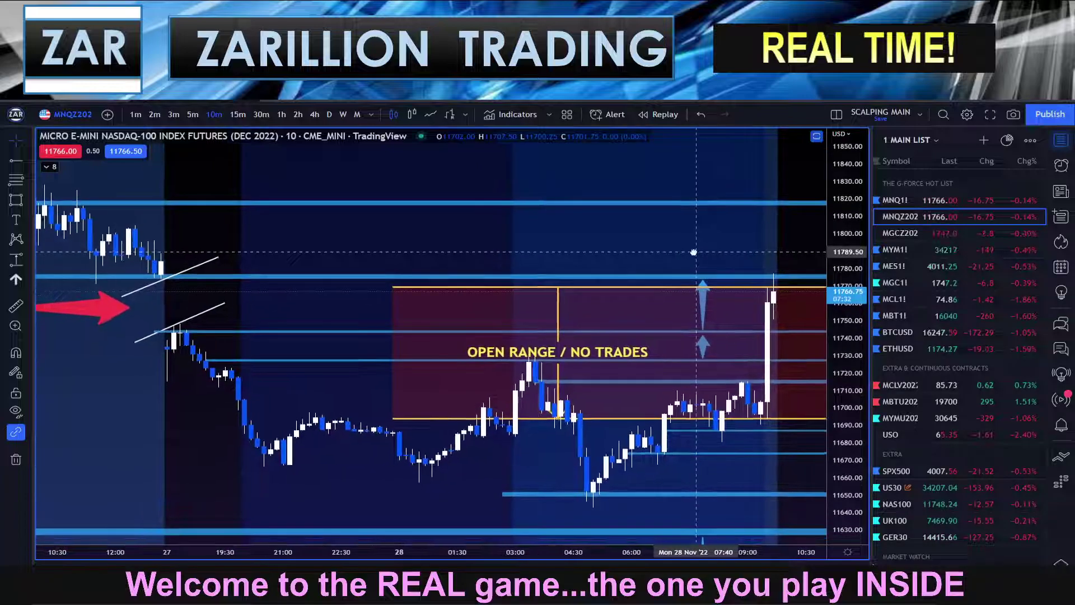
pyautogui.moveTo(859, 288); pyautogui.dragTo(860, 354)
pyautogui.scroll(-1, 605, 230)
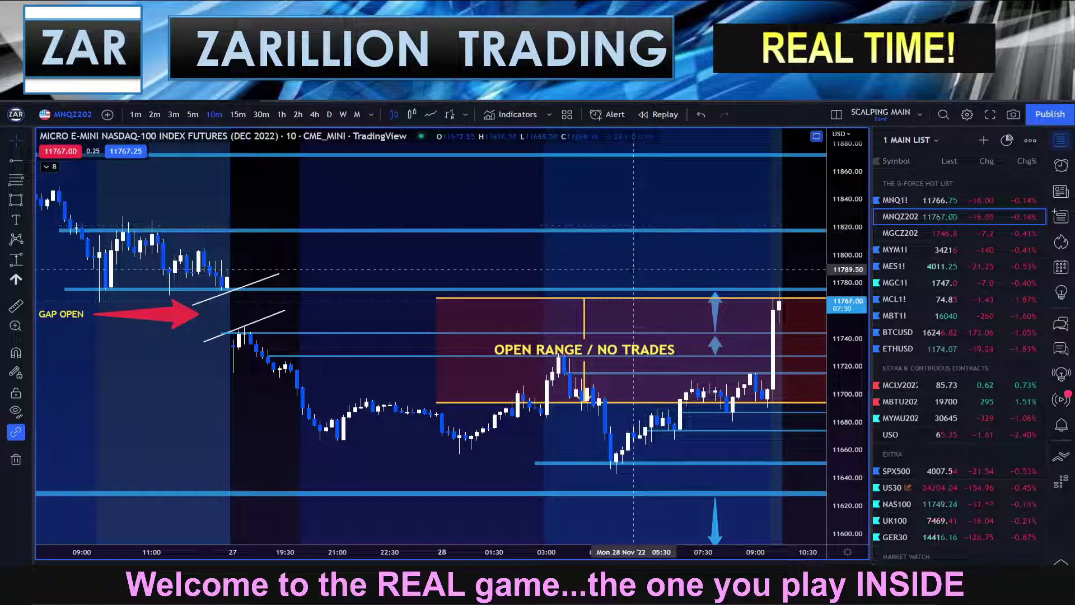
pyautogui.moveTo(633, 271); pyautogui.dragTo(637, 259)
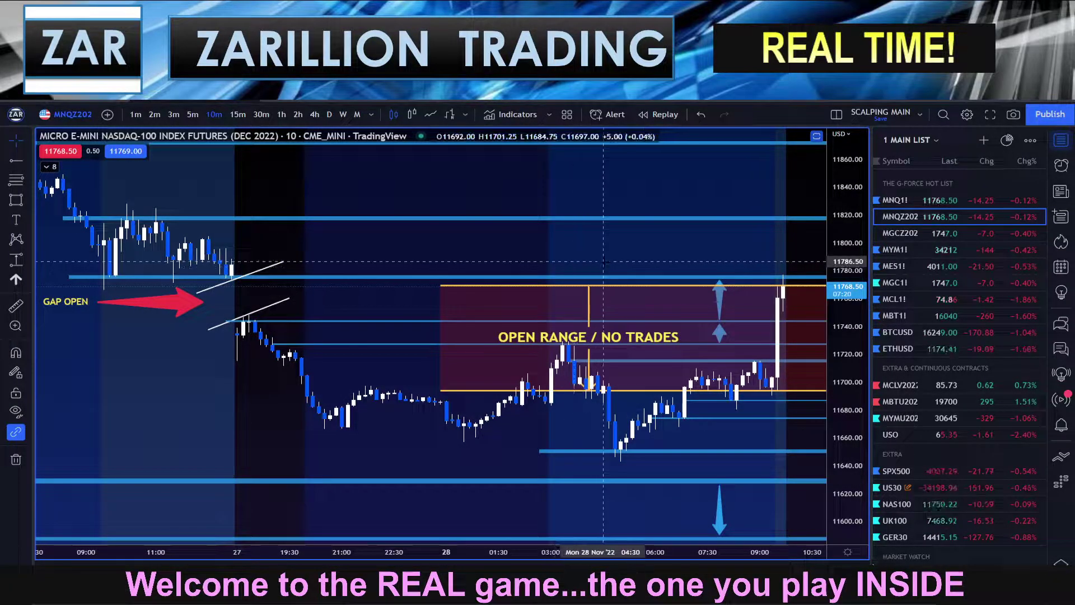
pyautogui.scroll(-2, 639, 258)
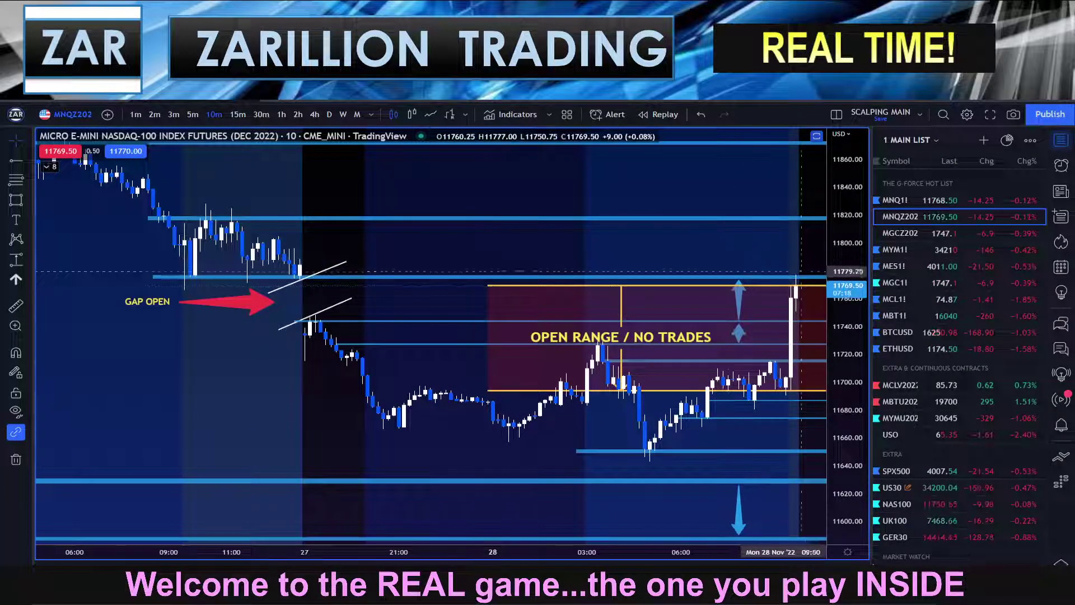
pyautogui.moveTo(846, 253); pyautogui.dragTo(846, 280)
pyautogui.moveTo(576, 257); pyautogui.dragTo(572, 243)
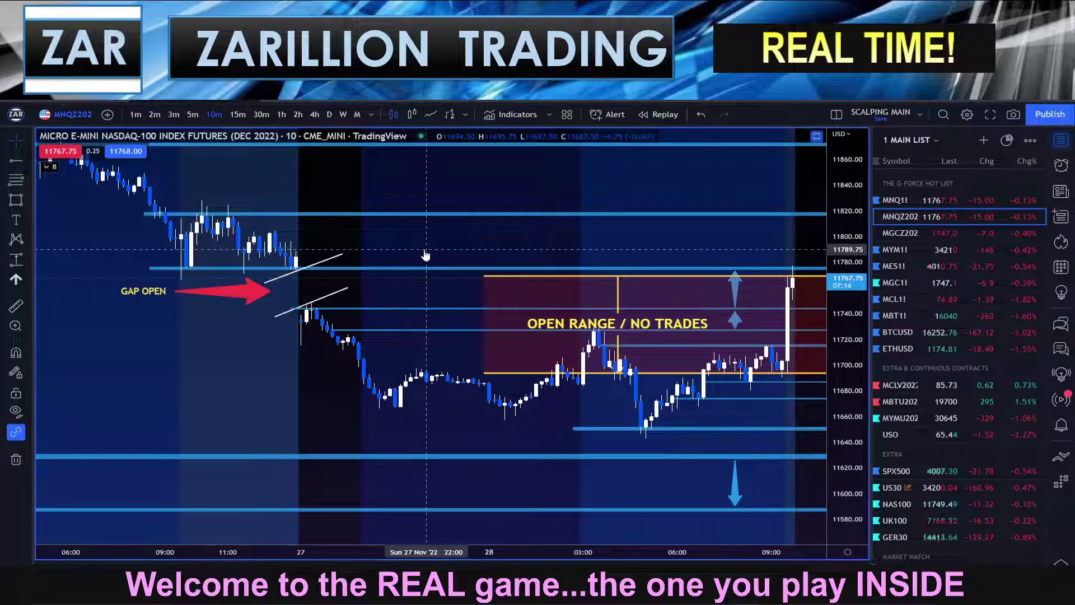
pyautogui.scroll(2, 425, 255)
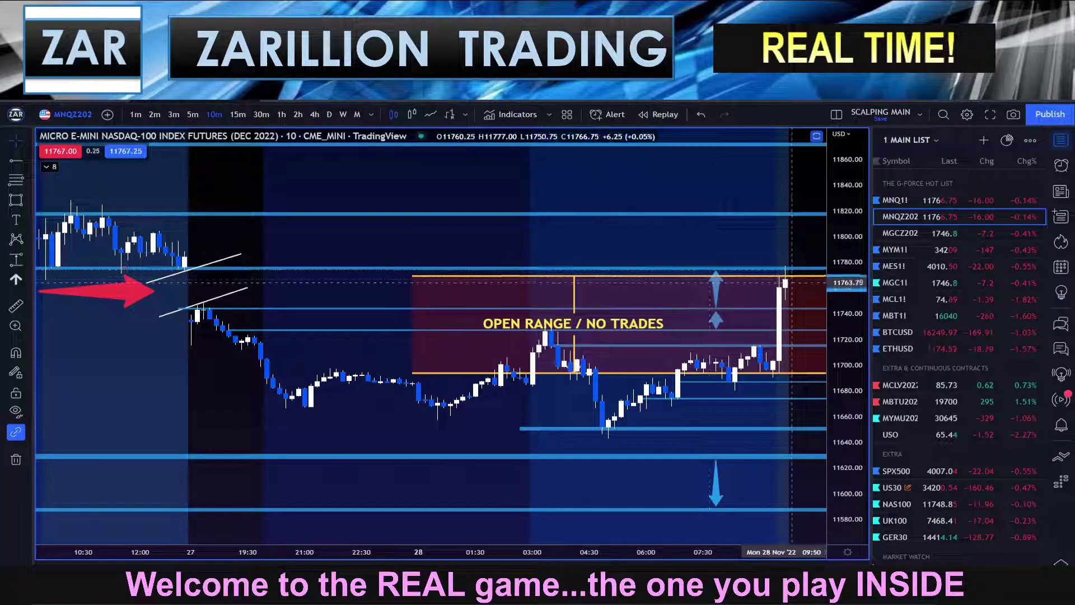
pyautogui.moveTo(852, 339); pyautogui.dragTo(852, 308)
pyautogui.scroll(2, 524, 245)
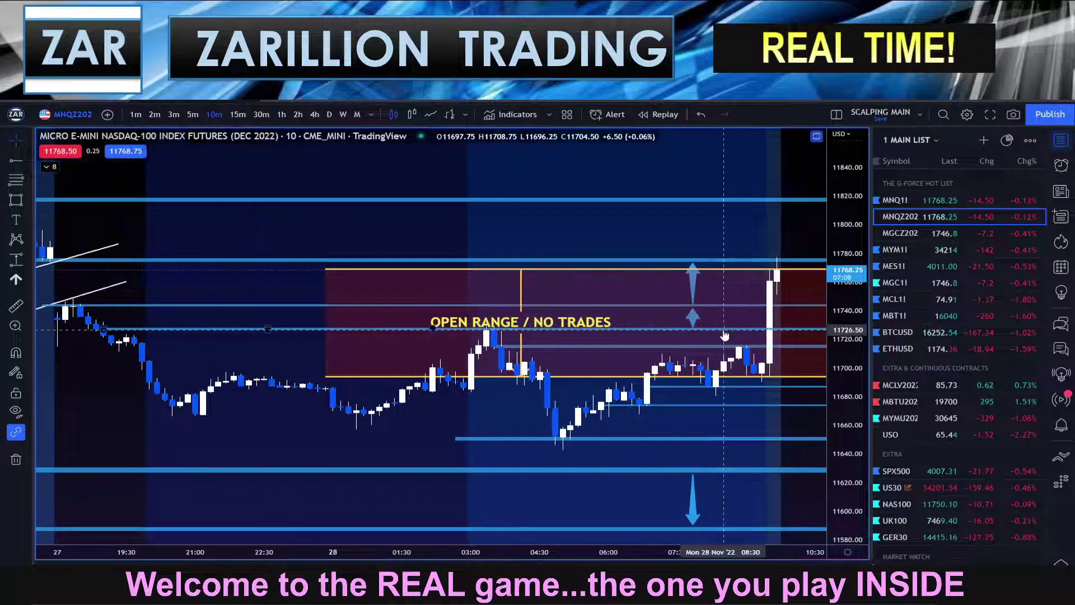
pyautogui.moveTo(523, 245); pyautogui.dragTo(532, 238)
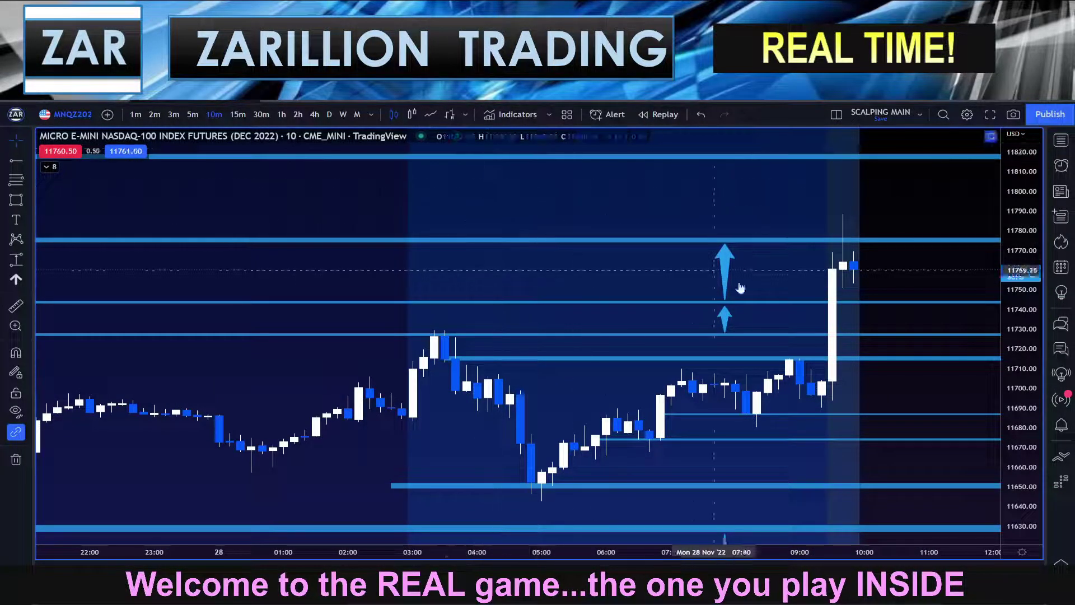
# Step: Examine the 09:40 candle's upper wick and the following candle around the 11775 zone
pyautogui.moveTo(1020, 311); pyautogui.dragTo(1018, 296)
pyautogui.moveTo(756, 280); pyautogui.dragTo(698, 277)
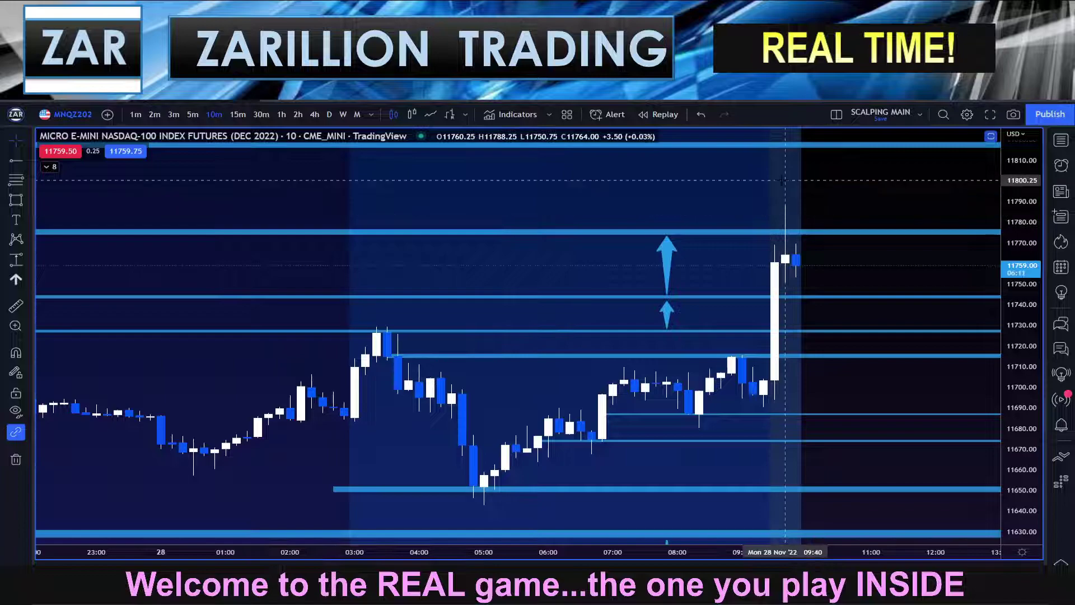
pyautogui.moveTo(725, 210)
pyautogui.mouseDown()
pyautogui.moveTo(706, 219)
pyautogui.moveTo(734, 226)
pyautogui.mouseUp()
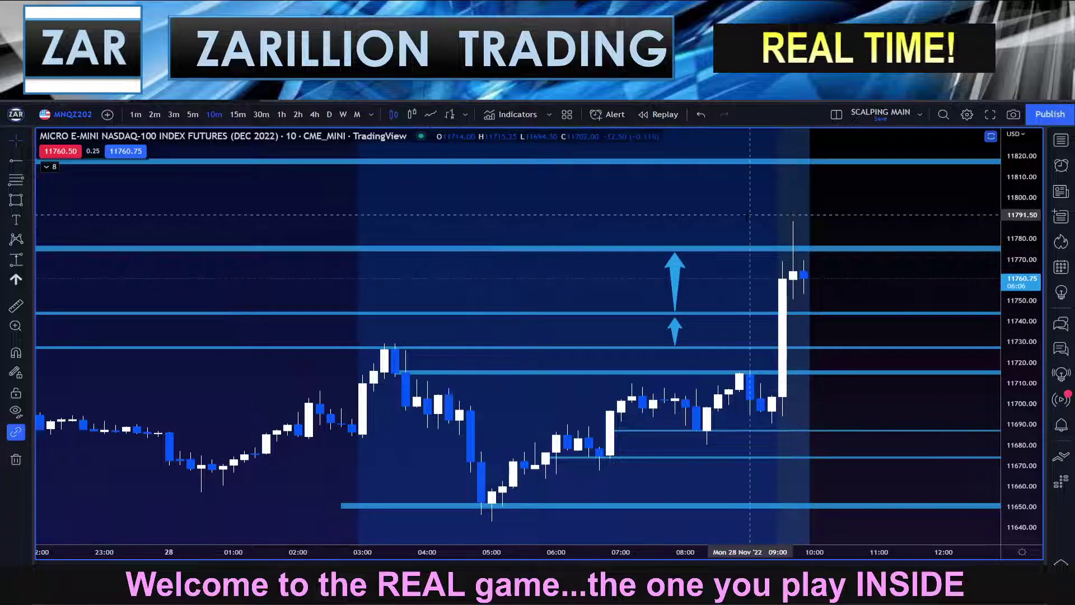
pyautogui.scroll(2, 790, 237)
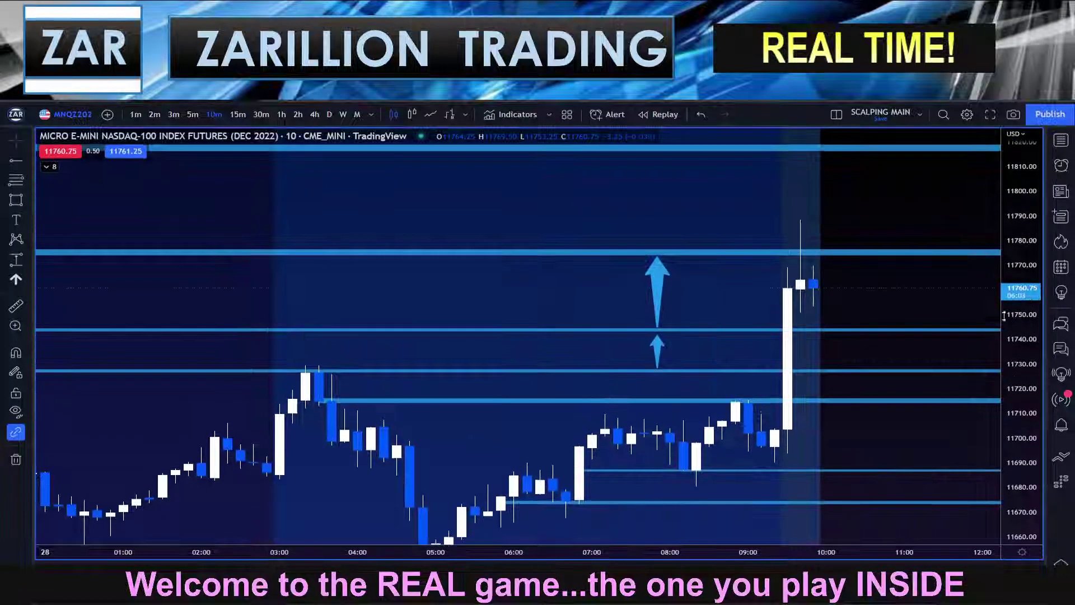
pyautogui.moveTo(727, 229); pyautogui.dragTo(682, 237)
pyautogui.scroll(3, 731, 224)
pyautogui.moveTo(822, 296); pyautogui.dragTo(847, 296)
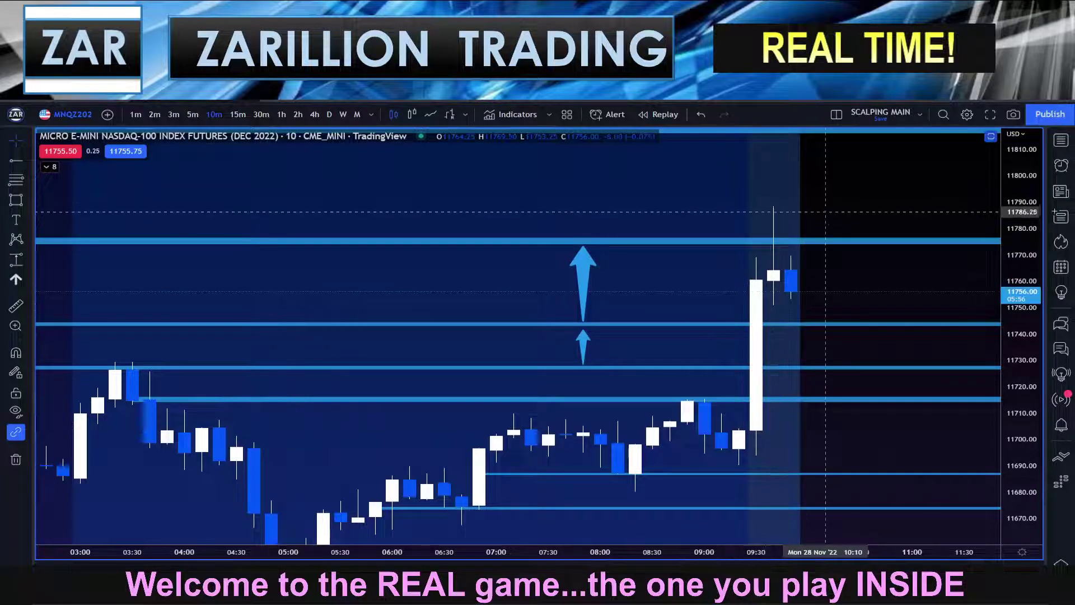
pyautogui.moveTo(825, 211); pyautogui.dragTo(867, 133)
pyautogui.moveTo(1022, 263); pyautogui.dragTo(1022, 353)
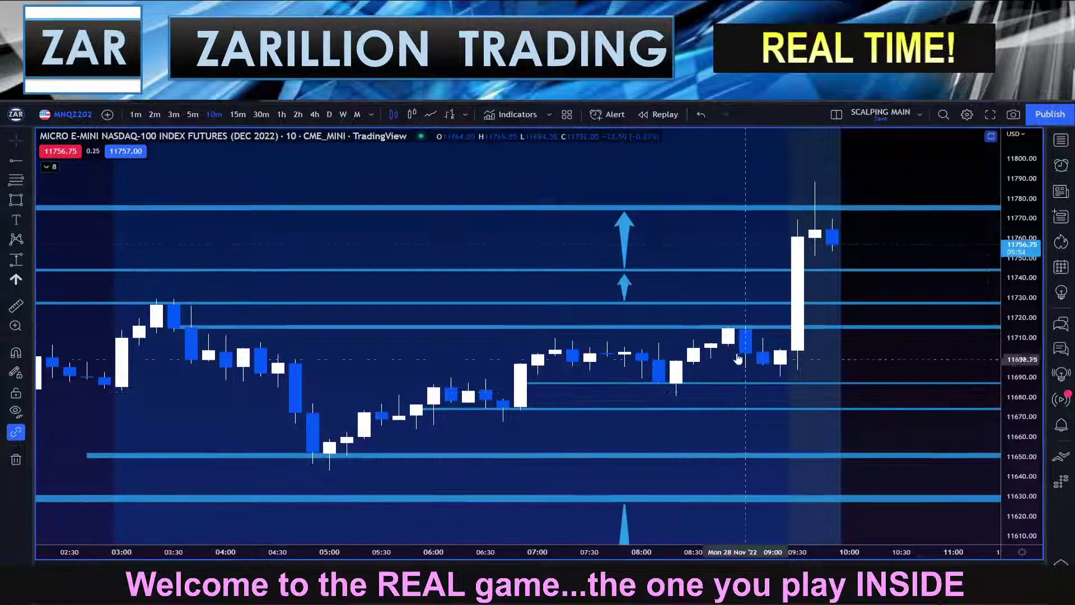
# Step: Move the 11775 zone down to about 11765 and delete the large upward arrow between it and the zone below
pyautogui.scroll(-11, 738, 359)
pyautogui.moveTo(774, 235); pyautogui.dragTo(664, 303)
pyautogui.click(790, 263)
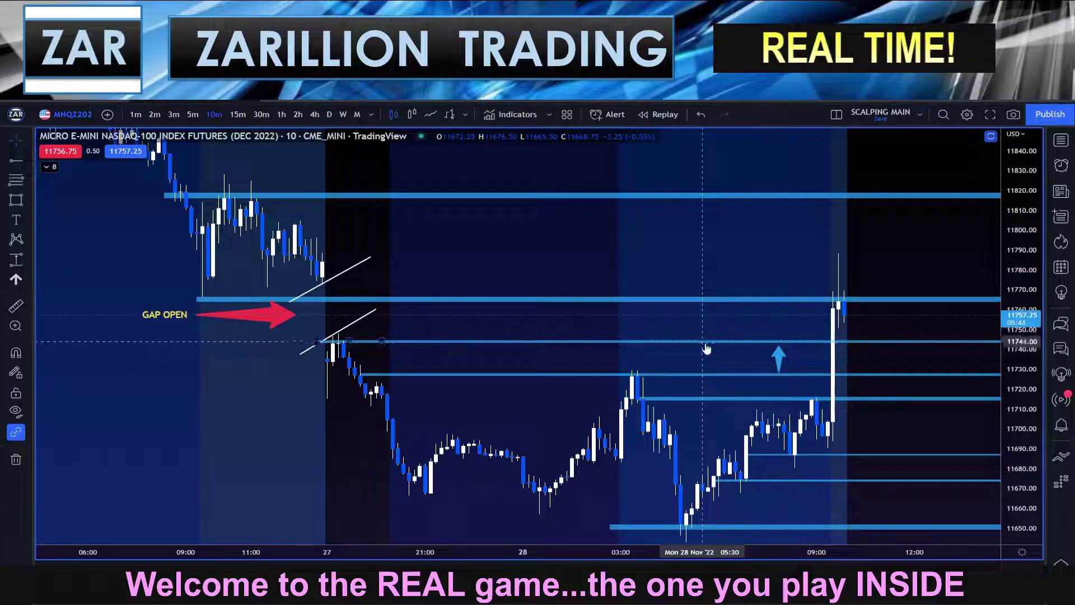
# Step: Delete the zone at about 11744, the small upward arrow, and the GAP OPEN label, red arrow and two white trend lines
pyautogui.click(741, 342)
pyautogui.press('Delete')
pyautogui.click(363, 326)
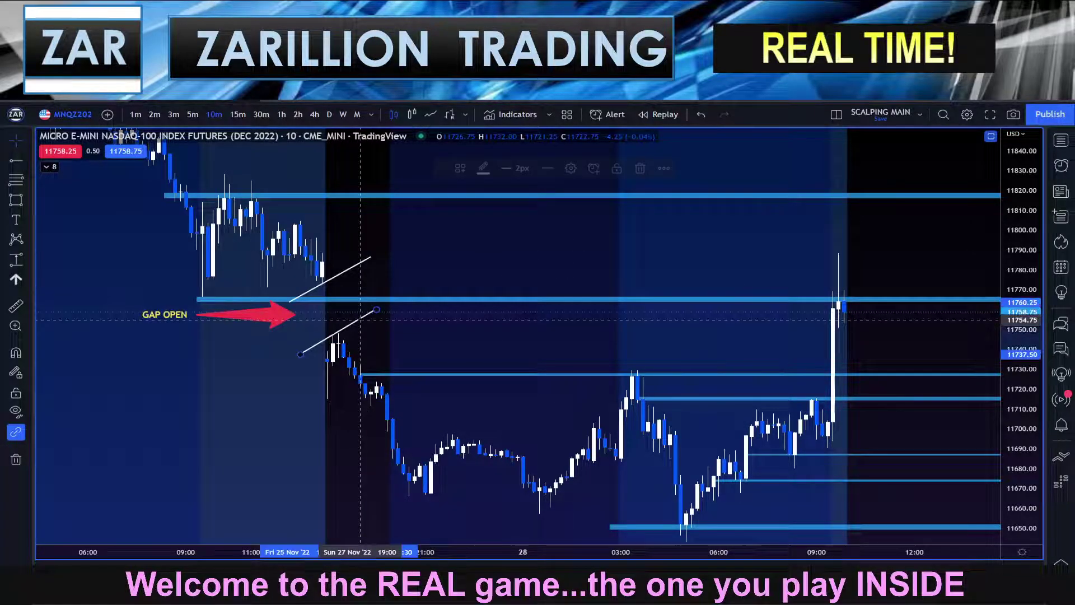
pyautogui.press('Delete')
pyautogui.click(283, 312)
pyautogui.press('Delete')
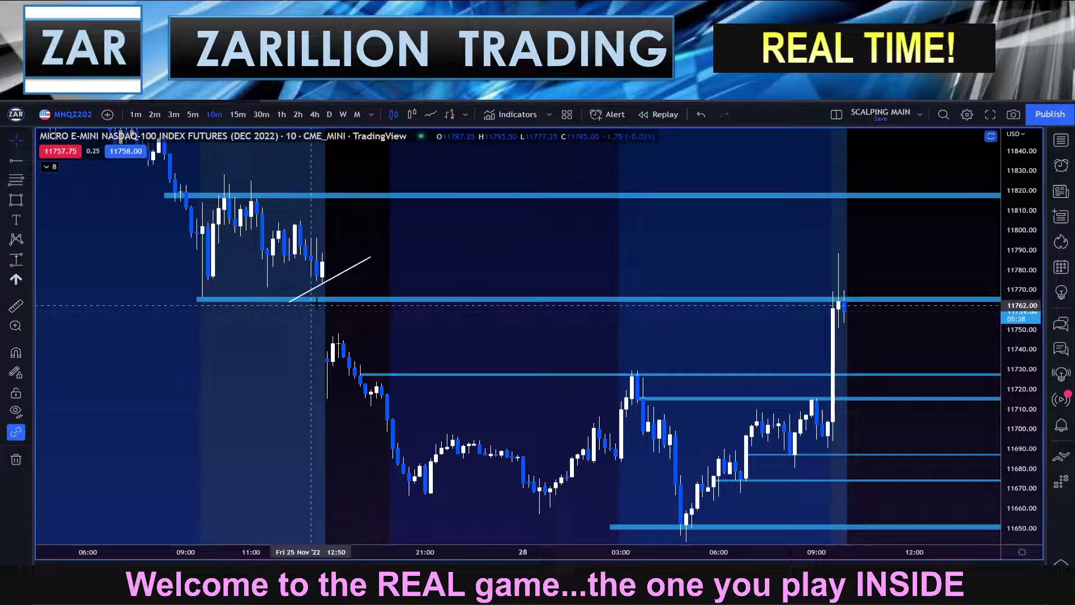
pyautogui.click(350, 268)
pyautogui.press('Delete')
# Step: Examine the opening rally's candles on the 10-minute chart between the zones at about 11715 and 11765
pyautogui.moveTo(767, 330); pyautogui.dragTo(671, 308)
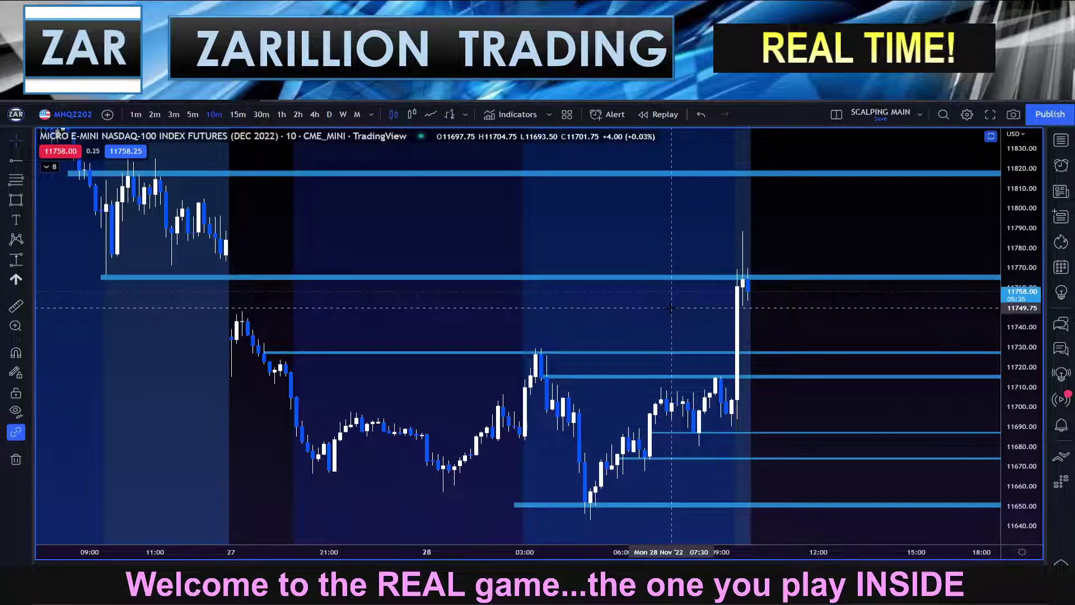
pyautogui.scroll(-2, 671, 308)
pyautogui.moveTo(1017, 364); pyautogui.dragTo(1017, 219)
pyautogui.scroll(4, 823, 291)
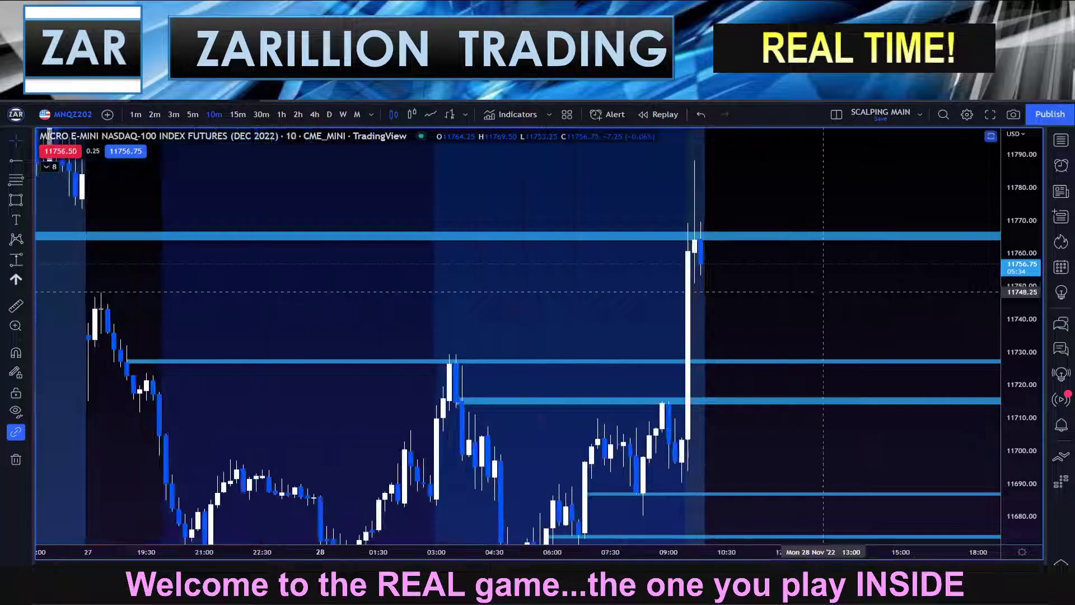
pyautogui.scroll(1, 824, 291)
pyautogui.moveTo(564, 314); pyautogui.dragTo(699, 266)
pyautogui.moveTo(1016, 318); pyautogui.dragTo(1016, 410)
pyautogui.scroll(2, 866, 403)
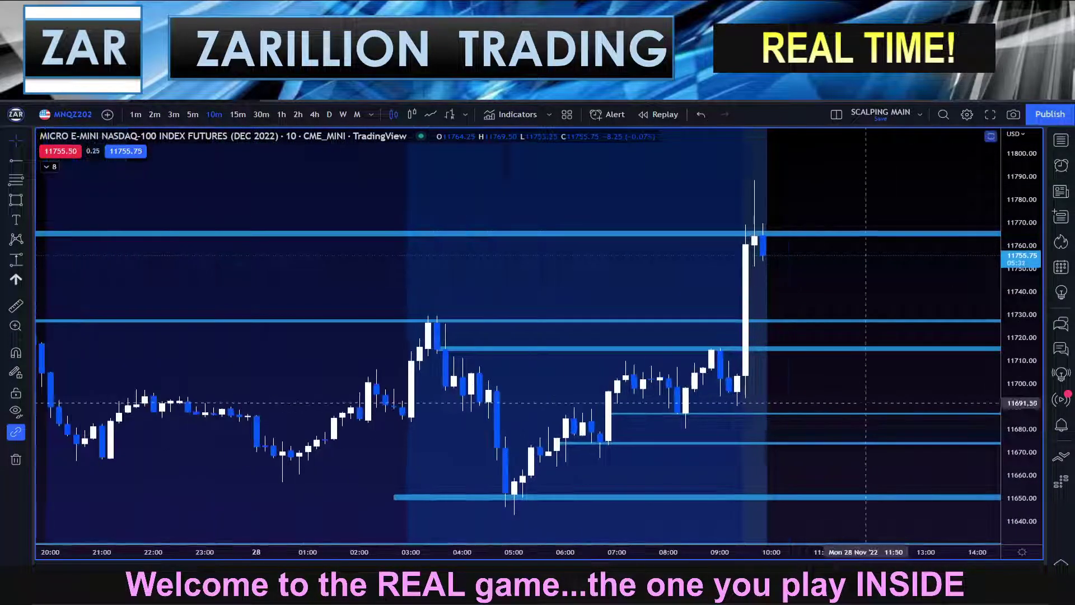
pyautogui.moveTo(666, 273); pyautogui.dragTo(827, 251)
# Step: Examine the wider zone structure from about 11820 down to 11590, including the previous session and the overnight range
pyautogui.moveTo(1019, 285); pyautogui.dragTo(1009, 399)
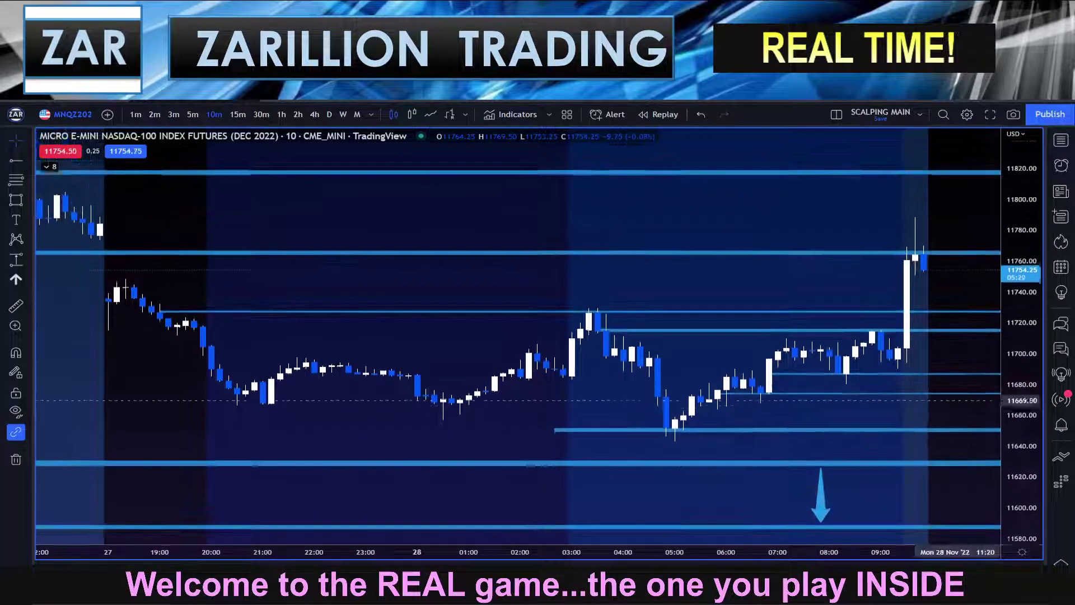
pyautogui.scroll(-1, 828, 342)
pyautogui.moveTo(744, 301); pyautogui.dragTo(700, 320)
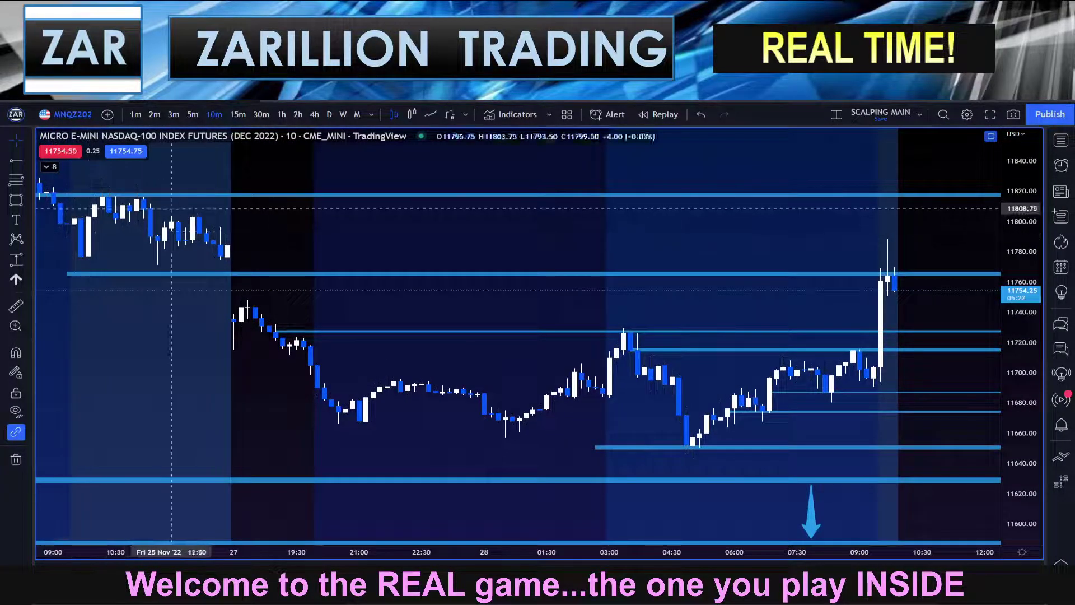
pyautogui.moveTo(771, 257); pyautogui.dragTo(740, 229)
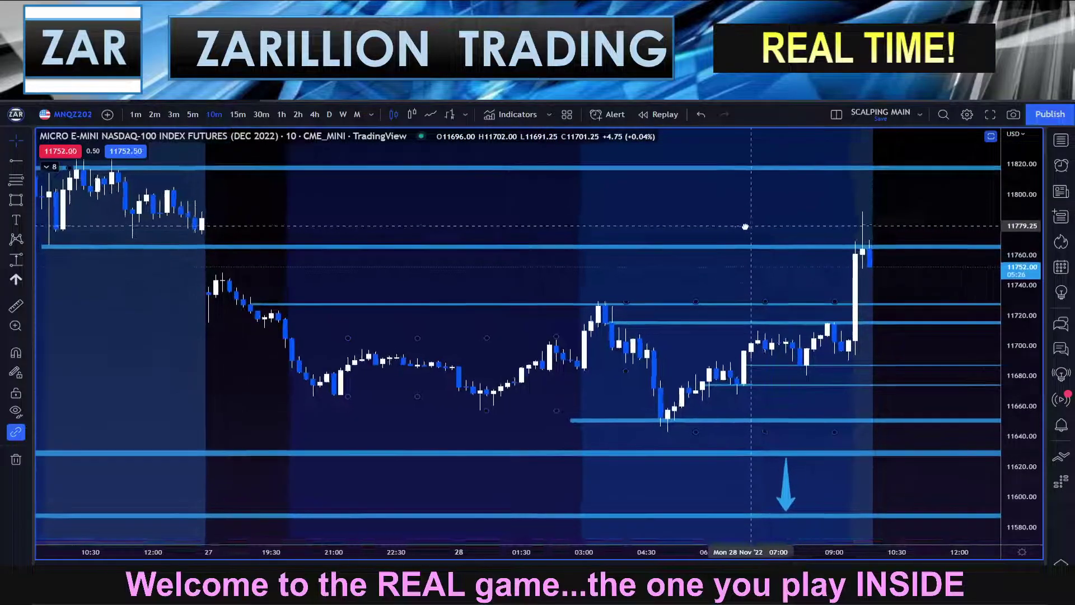
pyautogui.moveTo(1018, 337); pyautogui.dragTo(1017, 296)
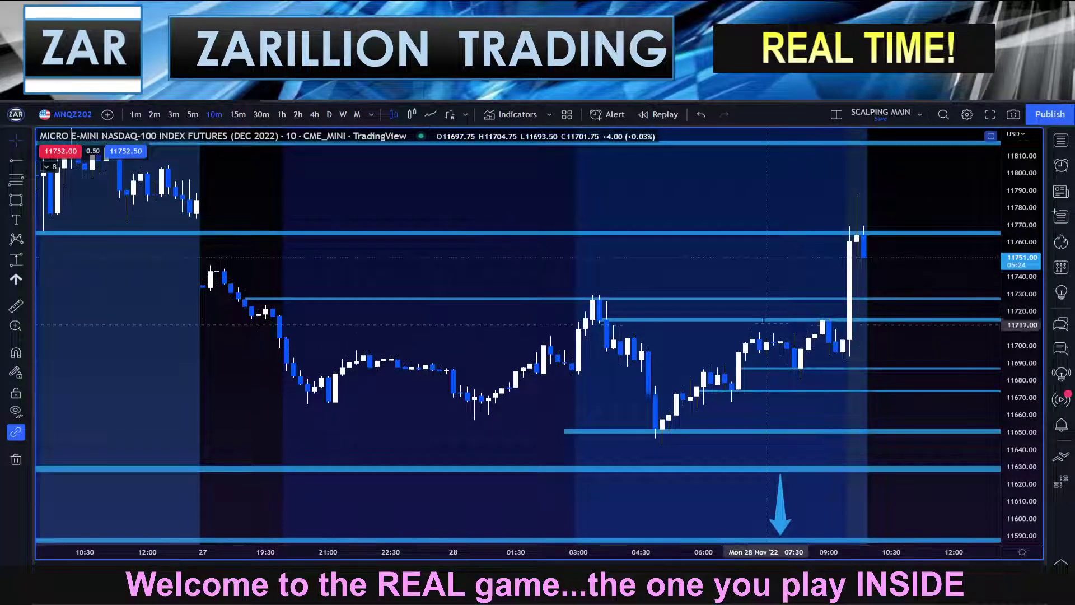
pyautogui.scroll(1, 723, 288)
pyautogui.moveTo(717, 263); pyautogui.dragTo(812, 244)
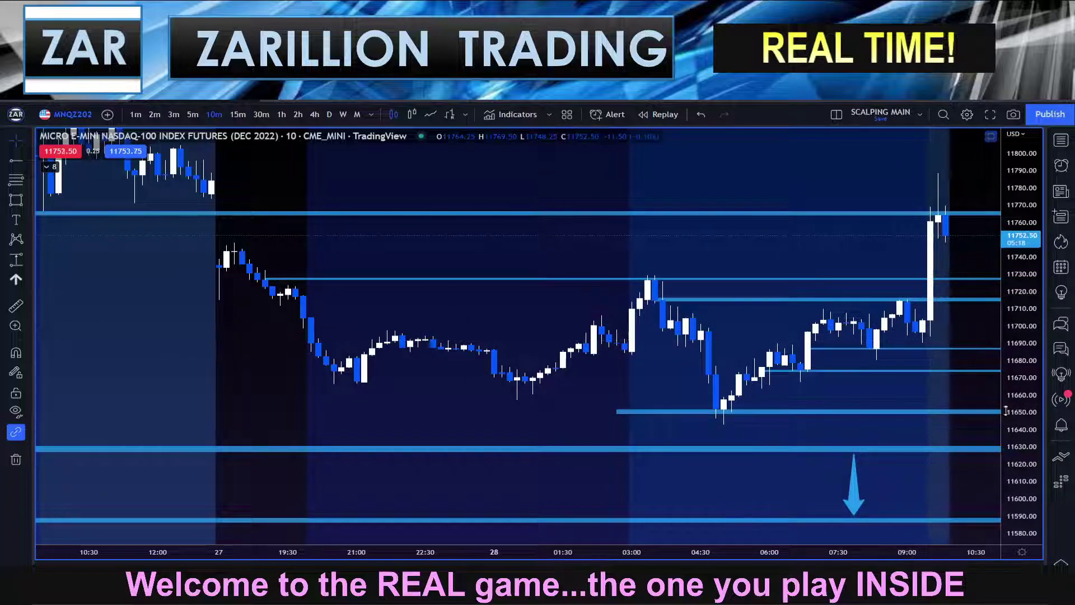
# Step: Show the 3-minute chart beside the 10-minute chart and examine the current candle against the moving average and the zones below
pyautogui.keyDown('alt'); pyautogui.click(896, 442); pyautogui.keyUp('alt')
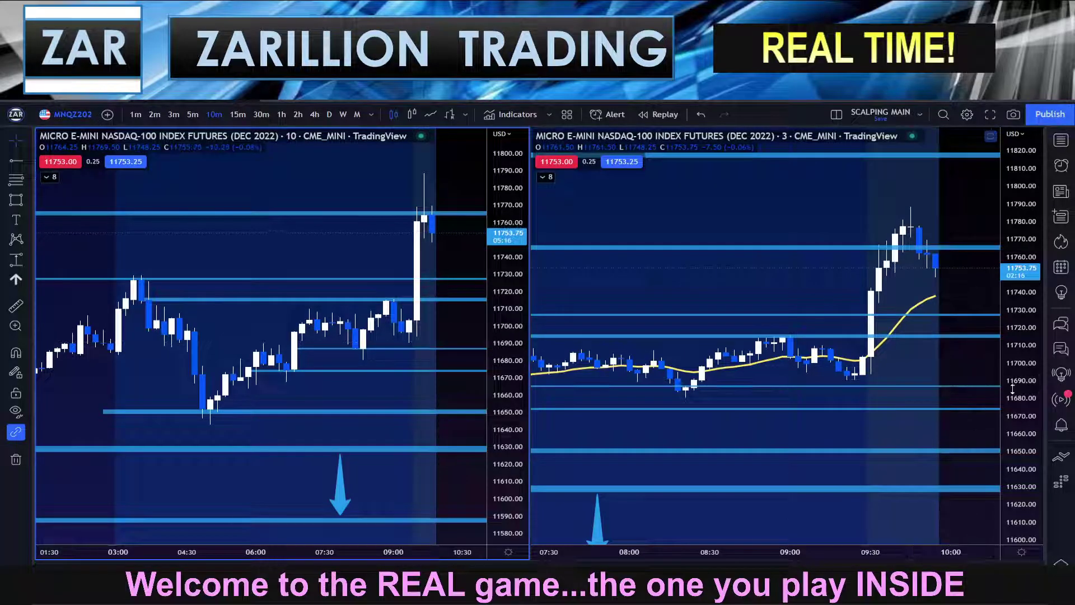
pyautogui.moveTo(1012, 388); pyautogui.dragTo(1012, 340)
pyautogui.scroll(2, 751, 270)
pyautogui.moveTo(724, 264); pyautogui.dragTo(649, 282)
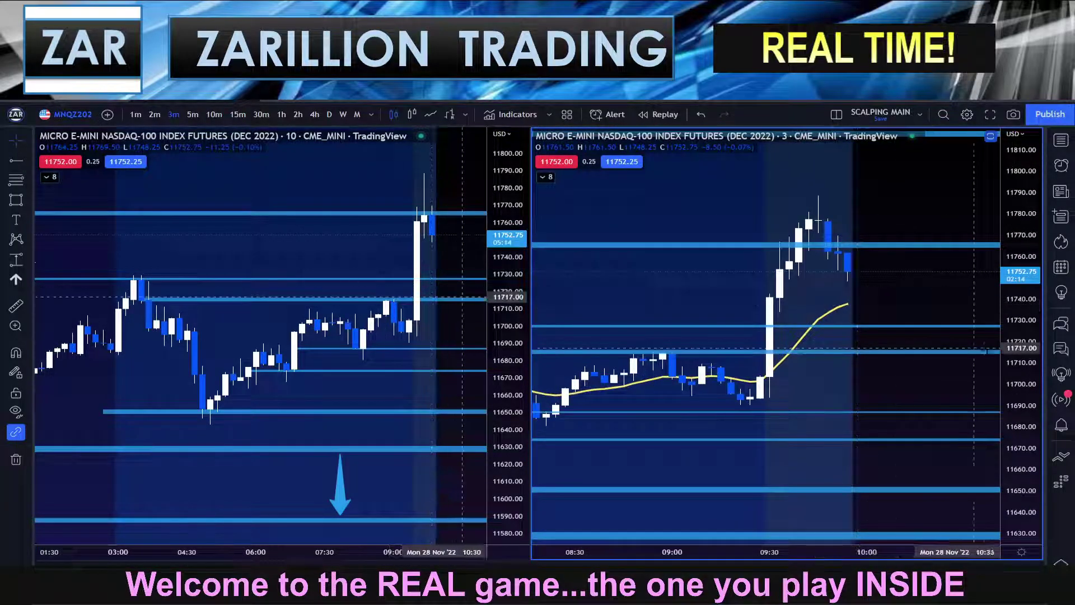
pyautogui.scroll(5, 974, 348)
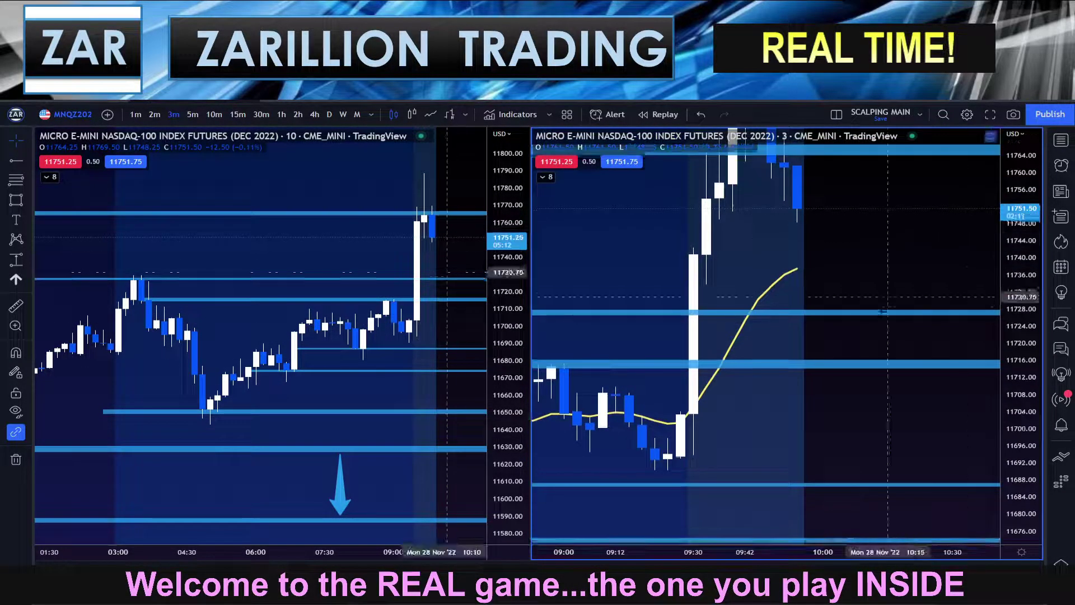
pyautogui.scroll(-4, 888, 297)
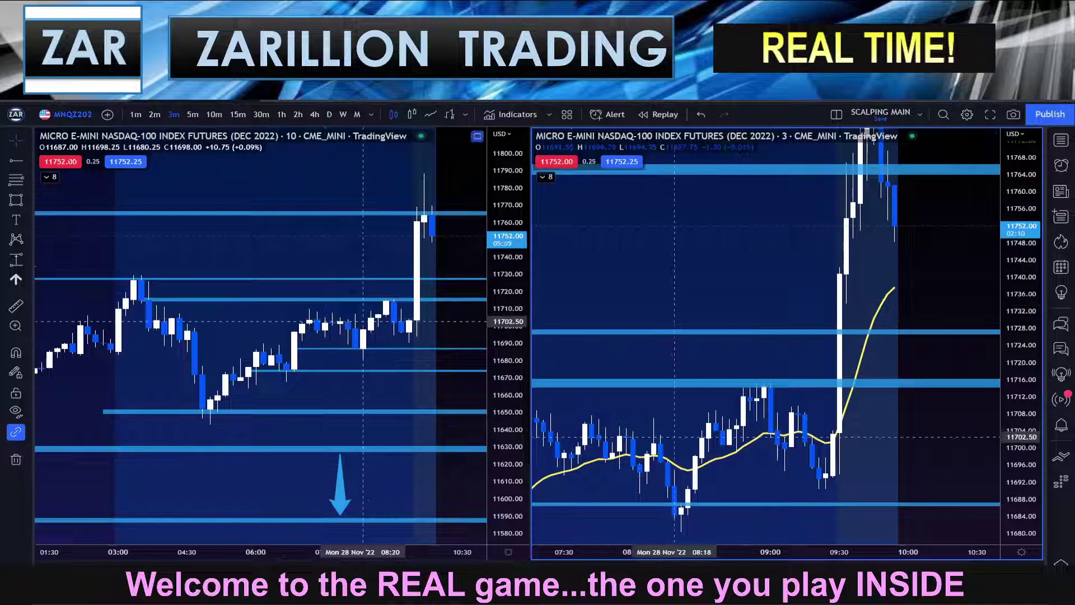
# Step: Delete the zones at about 11727, 11715 and 11687 on the 10-minute chart, and maximize that chart
pyautogui.click(332, 301)
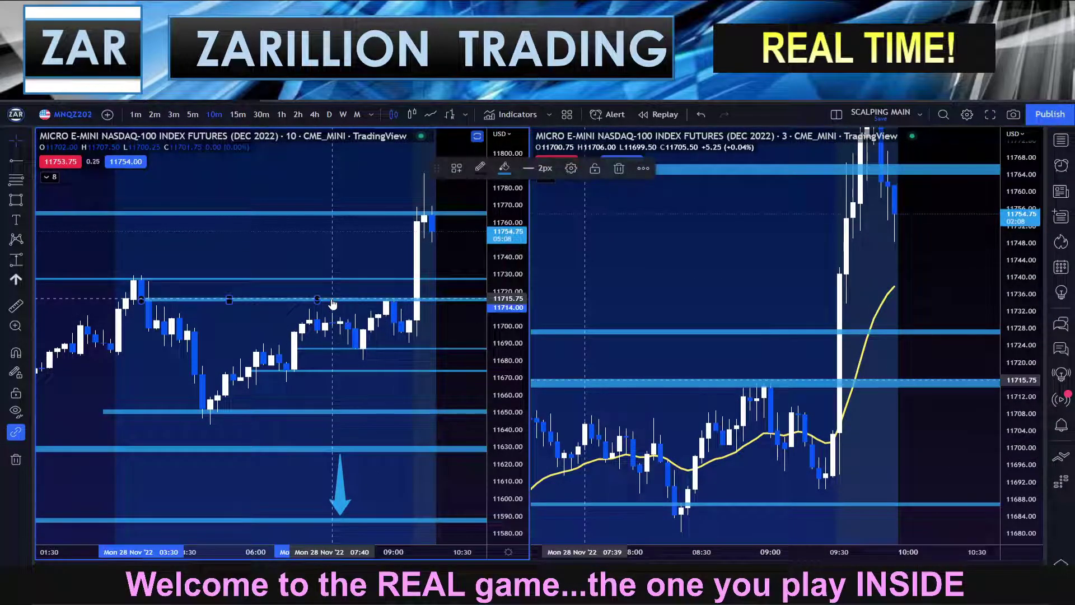
pyautogui.moveTo(332, 302); pyautogui.dragTo(356, 286)
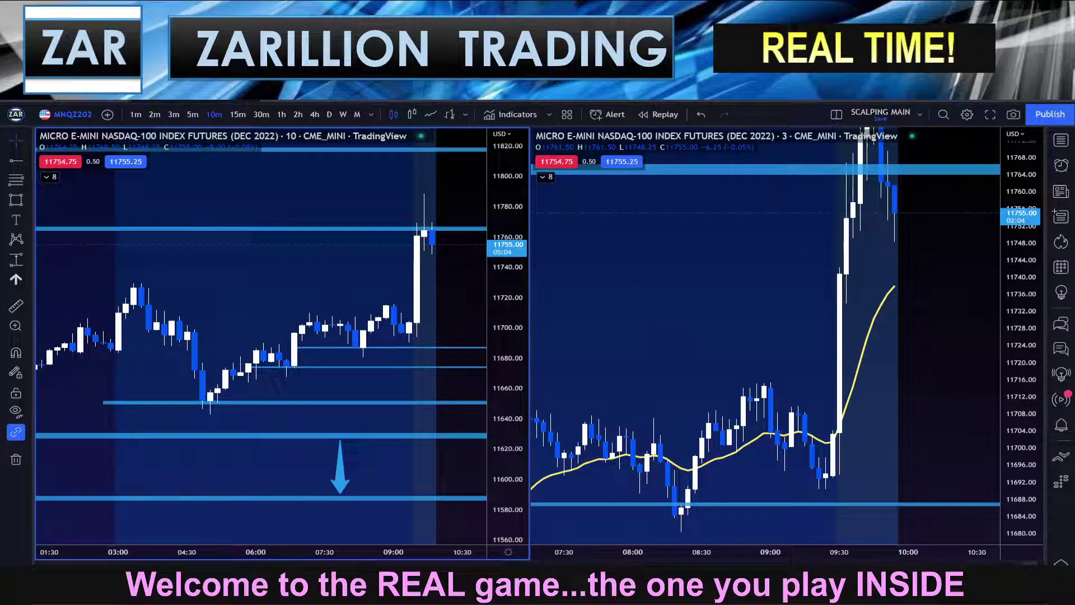
pyautogui.hotkey('alt', 'Return')
pyautogui.scroll(5, 703, 410)
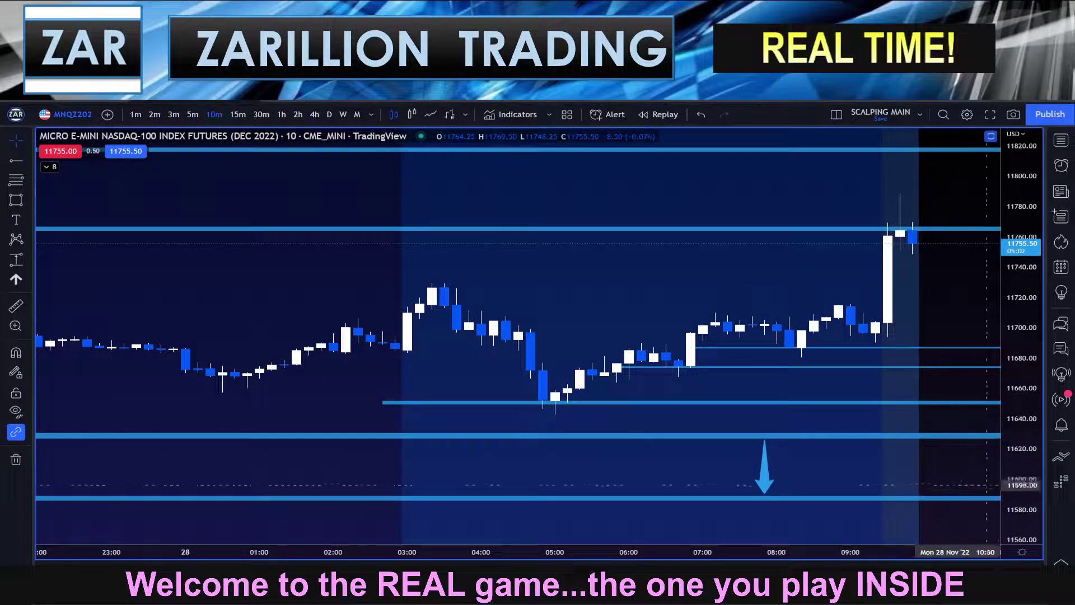
pyautogui.moveTo(1019, 486); pyautogui.dragTo(1017, 410)
pyautogui.moveTo(774, 282); pyautogui.dragTo(664, 278)
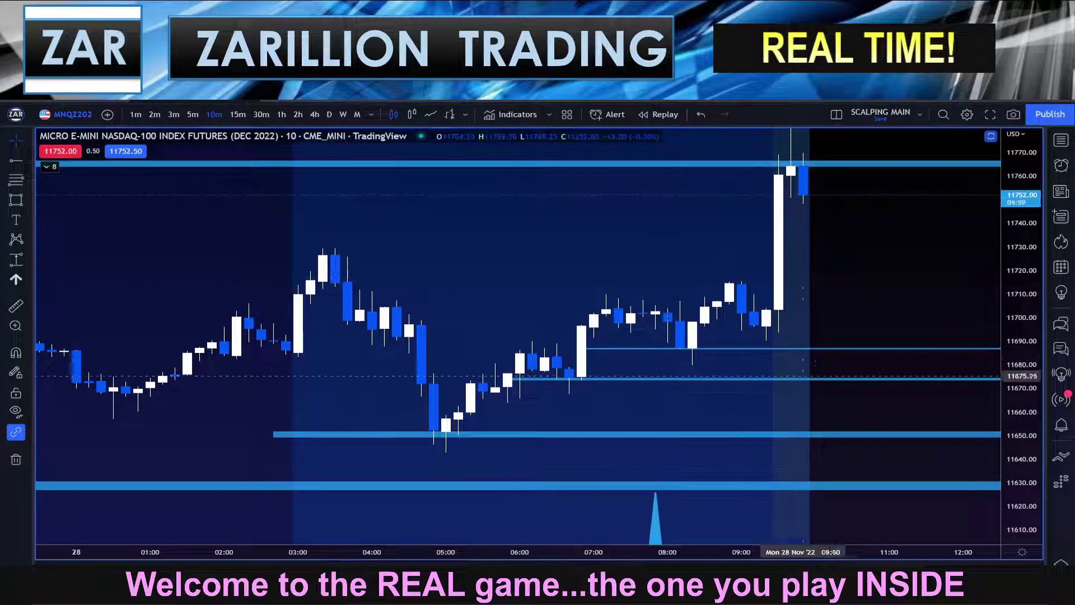
pyautogui.moveTo(819, 319); pyautogui.dragTo(740, 310)
pyautogui.click(653, 340)
pyautogui.press('Delete')
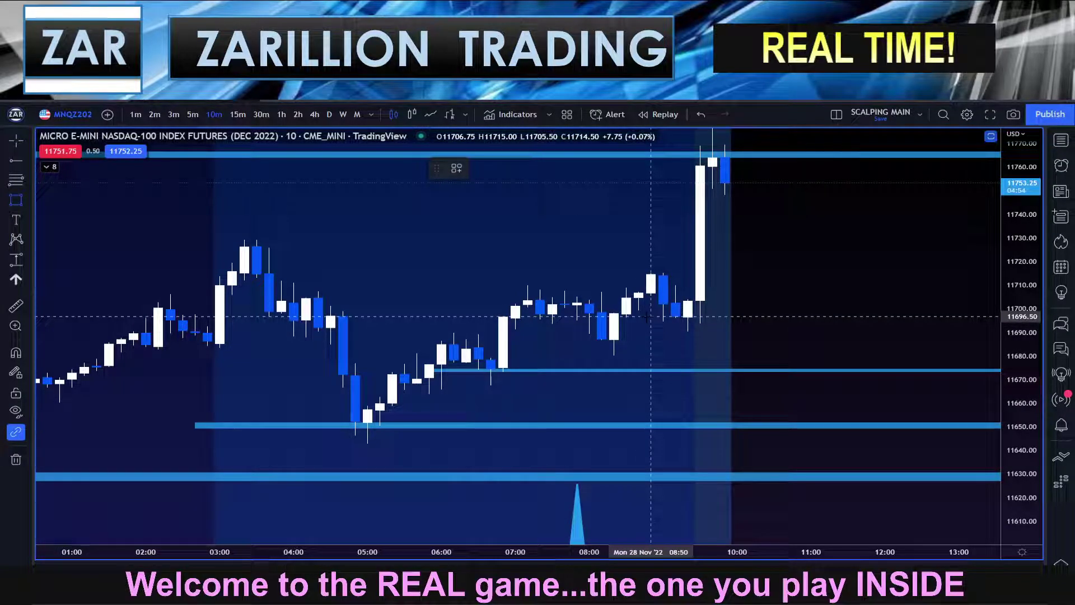
# Step: Draw a rectangle zone at about 11695, starting at the 08:50 candle and reaching past the current candle
pyautogui.click(649, 317)
pyautogui.click(947, 324)
pyautogui.click(897, 257)
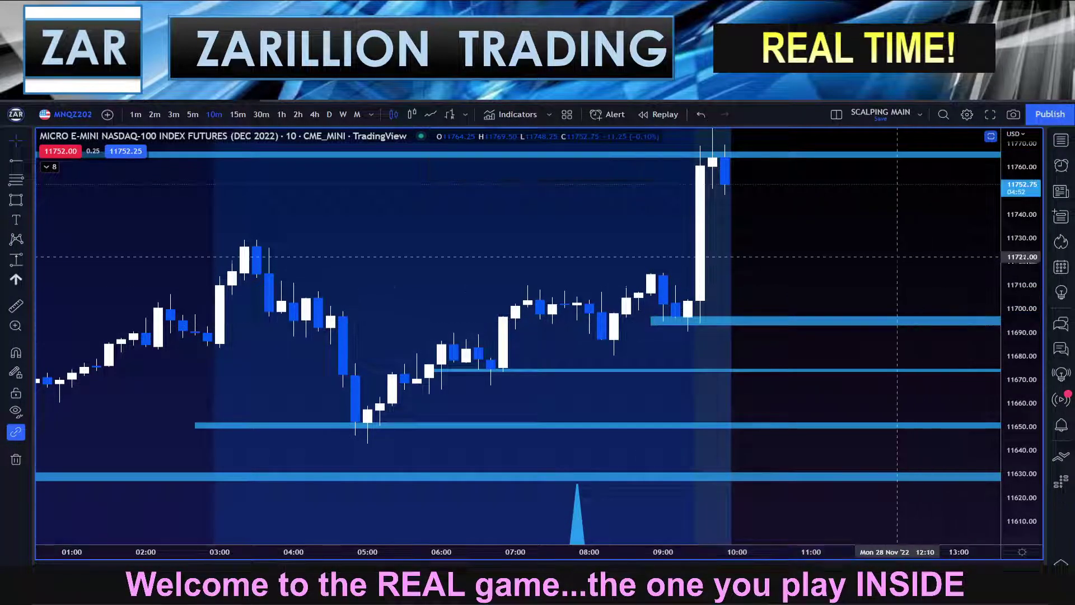
# Step: Examine the current 10-minute candle between the 11765 zone and the new zone at about 11695
pyautogui.moveTo(801, 287); pyautogui.dragTo(820, 327)
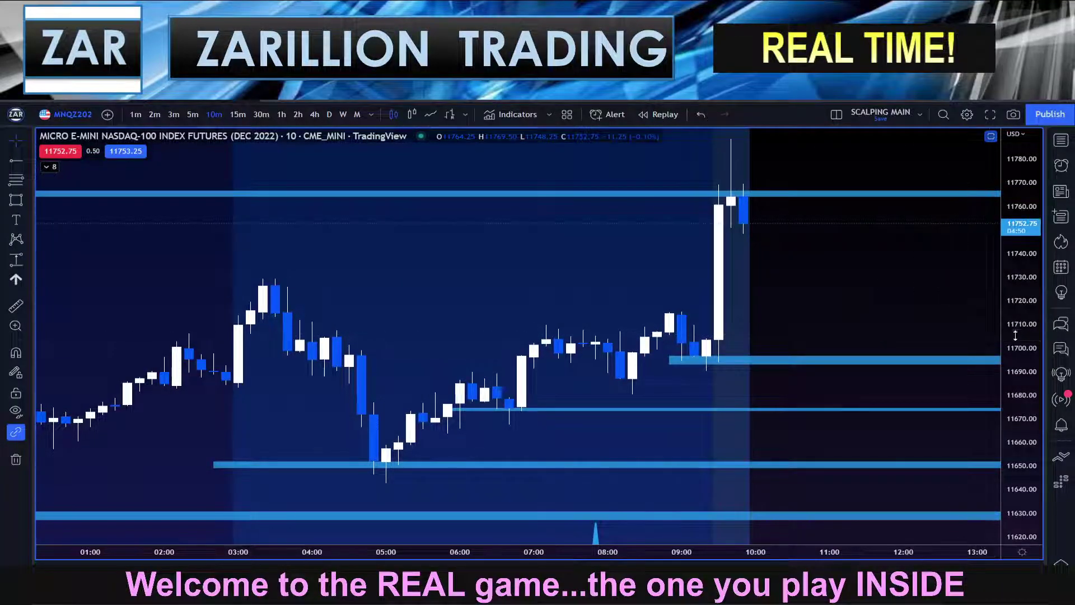
pyautogui.moveTo(1015, 335); pyautogui.dragTo(1015, 356)
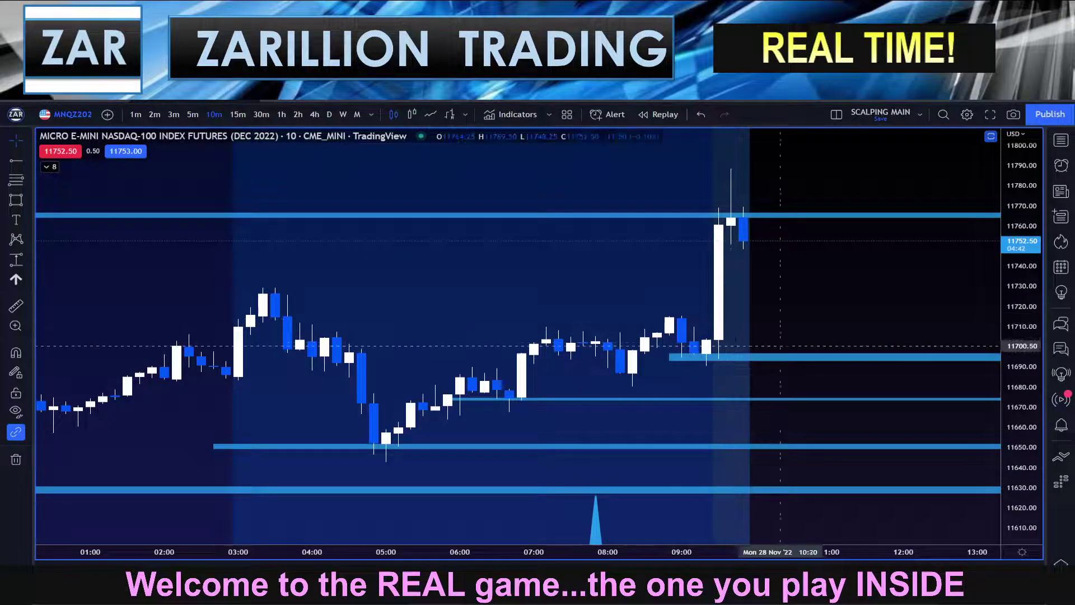
pyautogui.moveTo(787, 344); pyautogui.dragTo(776, 350)
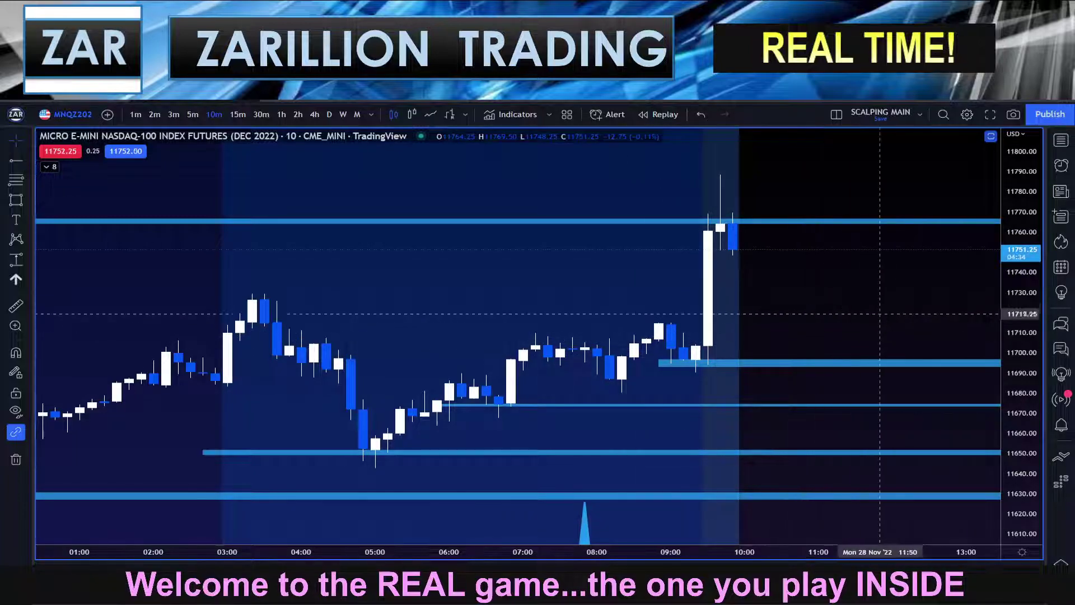
pyautogui.moveTo(893, 300); pyautogui.dragTo(905, 311)
pyautogui.moveTo(1027, 374); pyautogui.dragTo(1008, 257)
pyautogui.scroll(-1, 968, 272)
pyautogui.scroll(-1, 969, 271)
pyautogui.moveTo(936, 290); pyautogui.dragTo(841, 299)
pyautogui.moveTo(1017, 293); pyautogui.dragTo(1014, 336)
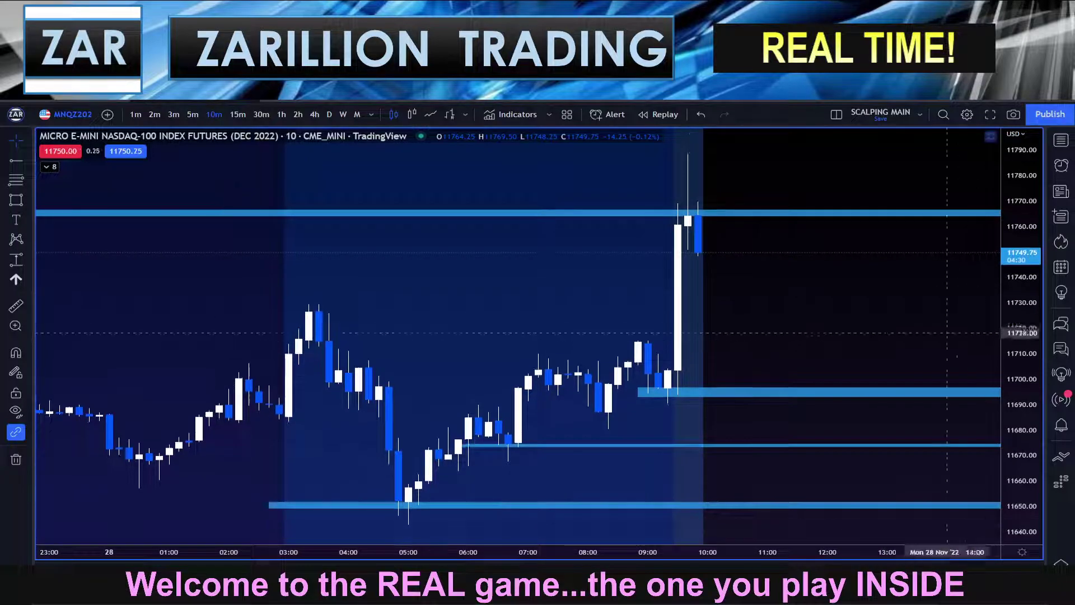
pyautogui.moveTo(857, 332); pyautogui.dragTo(821, 343)
pyautogui.scroll(8, 818, 342)
pyautogui.moveTo(422, 327); pyautogui.dragTo(1019, 331)
pyautogui.scroll(1, 973, 368)
pyautogui.moveTo(947, 335); pyautogui.dragTo(958, 326)
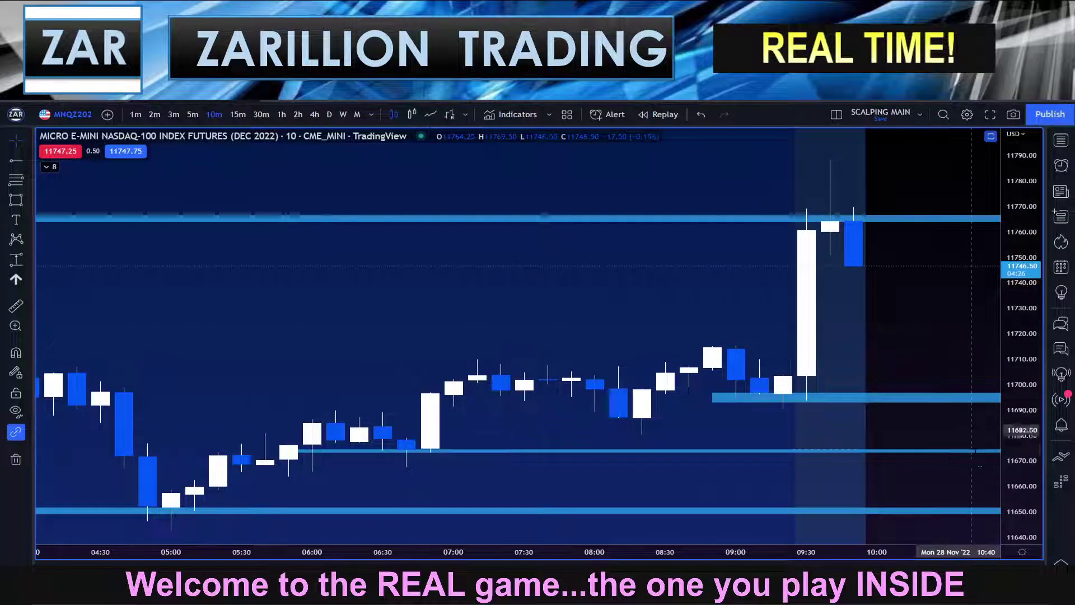
# Step: Restore the two-chart layout and examine the 3-minute candles against the yellow moving average and the 11695 zone
pyautogui.click(1032, 572)
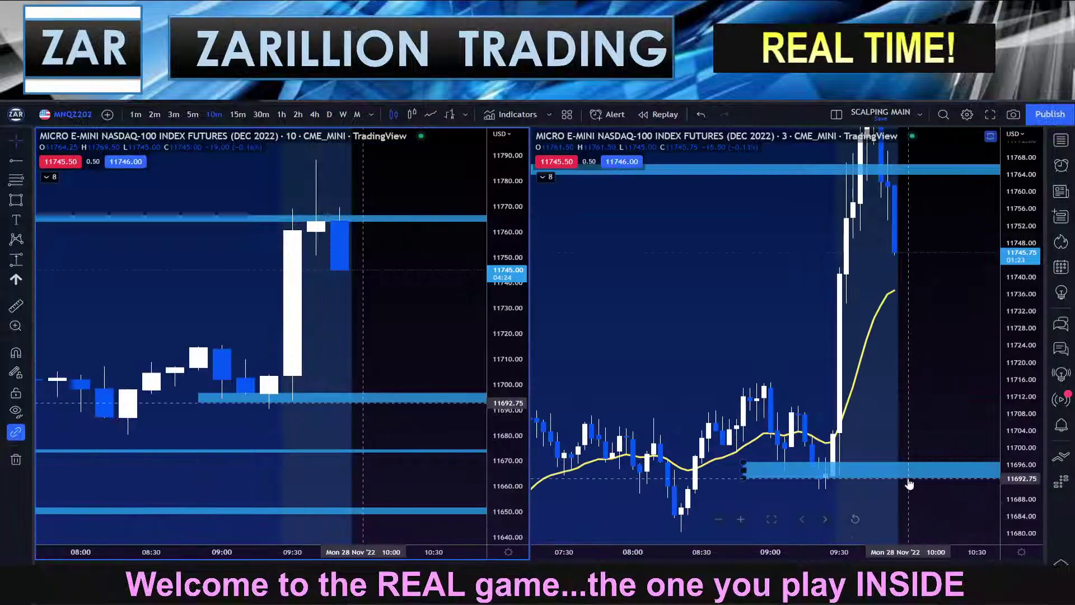
pyautogui.moveTo(1025, 307); pyautogui.dragTo(1021, 446)
pyautogui.scroll(5, 784, 364)
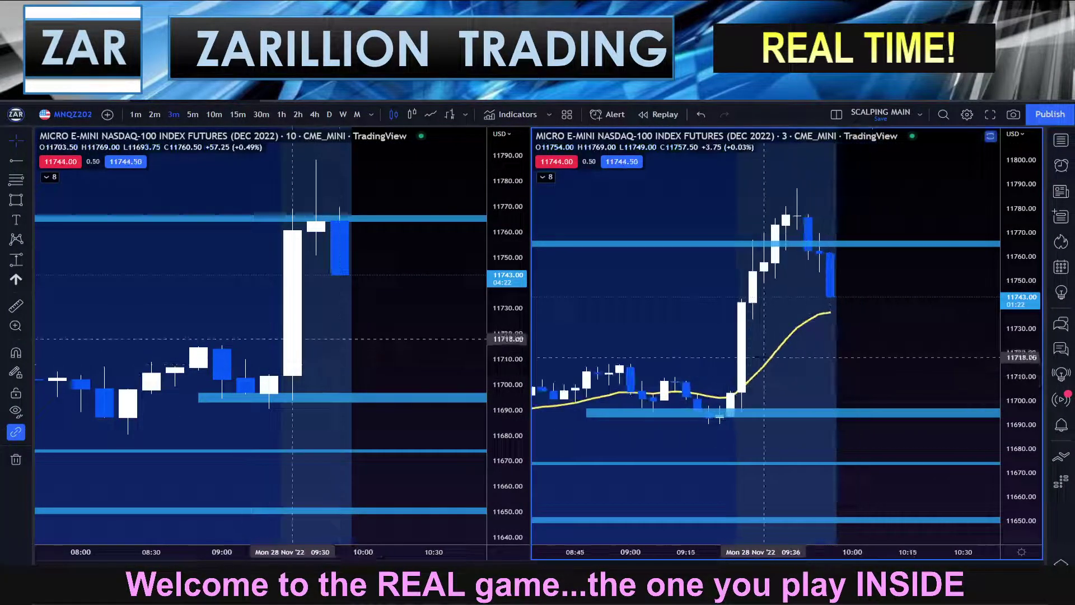
pyautogui.moveTo(617, 278); pyautogui.dragTo(750, 306)
pyautogui.scroll(2, 733, 312)
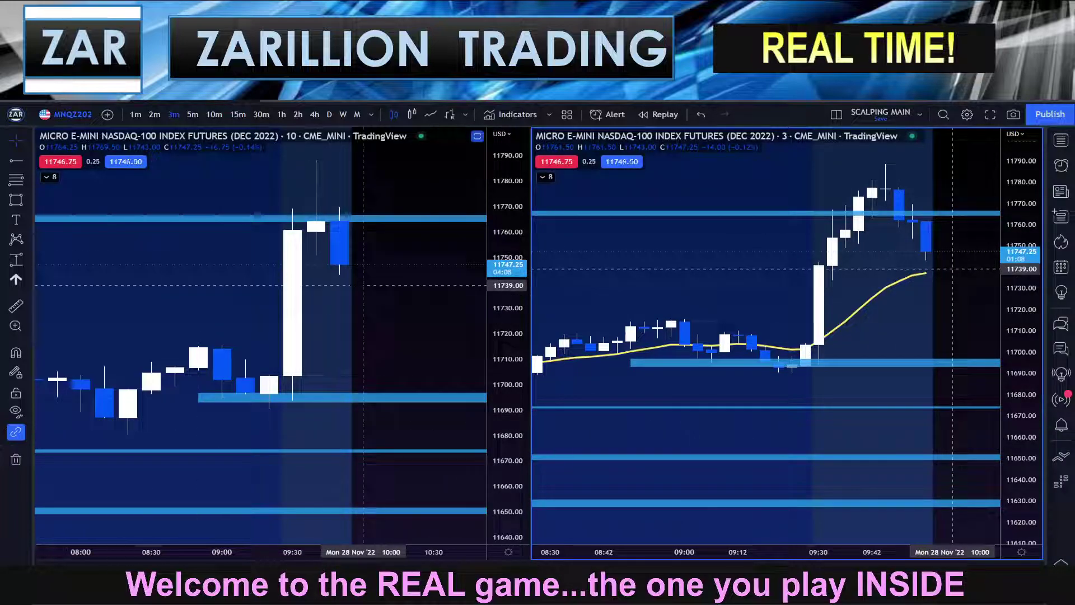
# Step: Measure the price distance from 11739 down toward the 11695 zone on the 10-minute chart, and clear the measurement
pyautogui.keyDown('shift'); pyautogui.click(363, 285); pyautogui.keyUp('shift')
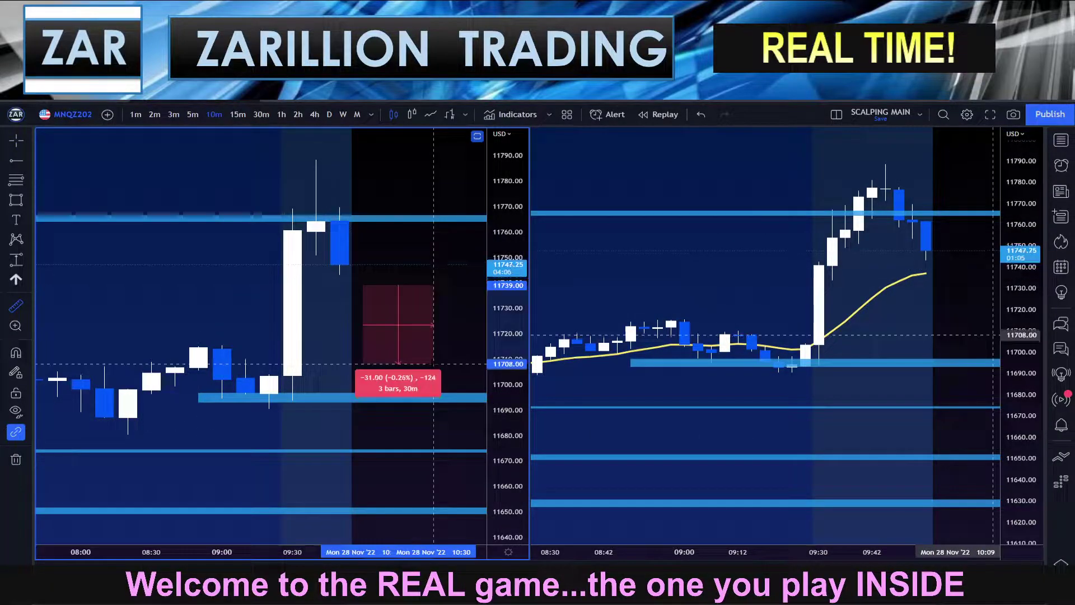
pyautogui.click(434, 373)
pyautogui.click(331, 287)
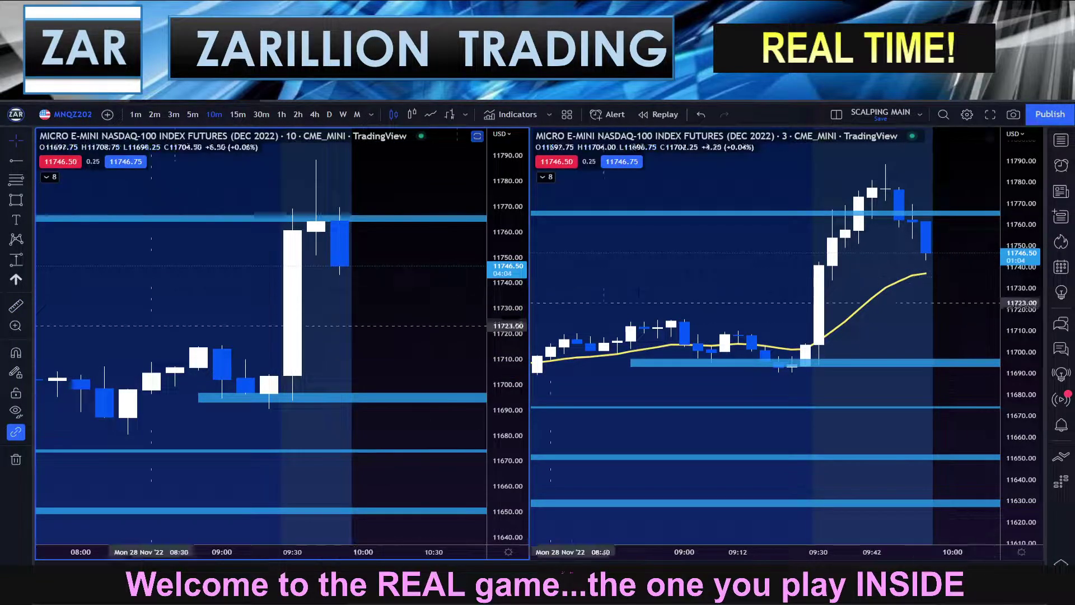
# Step: Check the 1 MAIN LIST watchlist and examine the current candle's position among the zones on both charts
pyautogui.moveTo(1020, 295); pyautogui.dragTo(1020, 325)
pyautogui.scroll(-2, 799, 265)
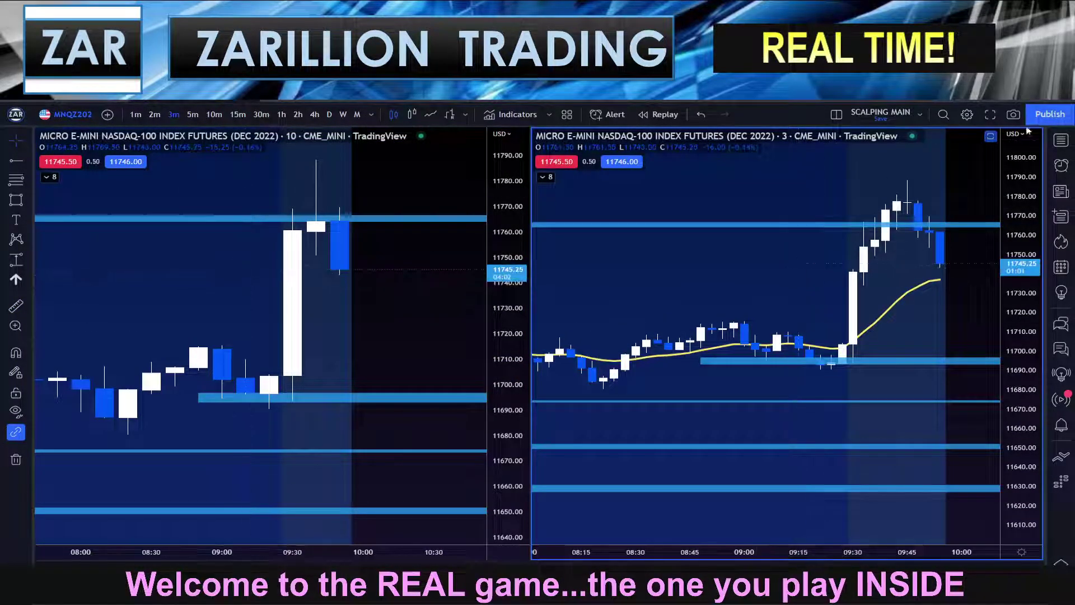
pyautogui.click(1058, 140)
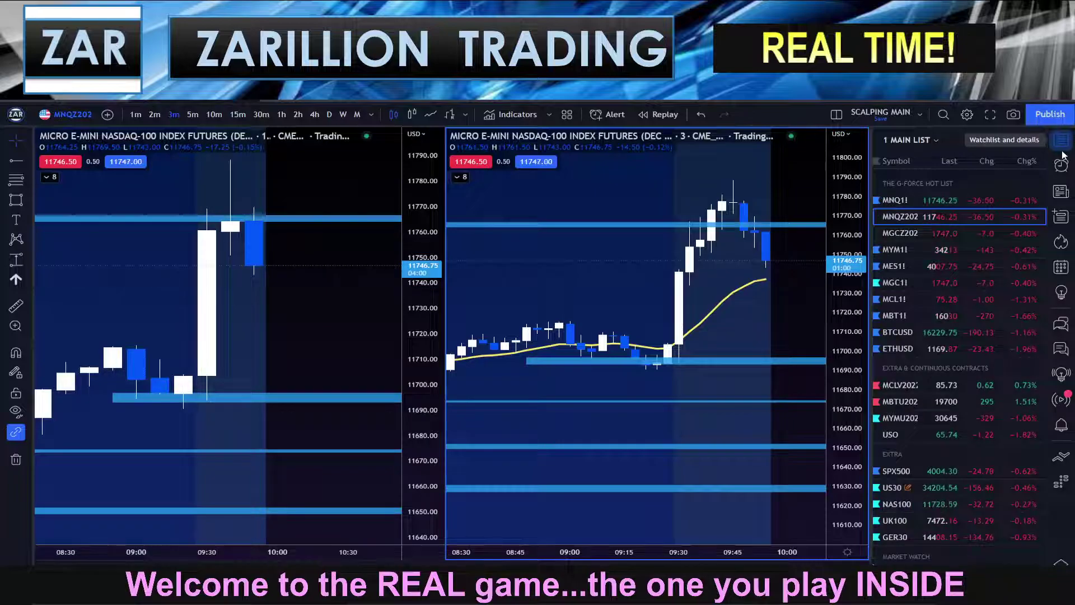
pyautogui.click(1063, 146)
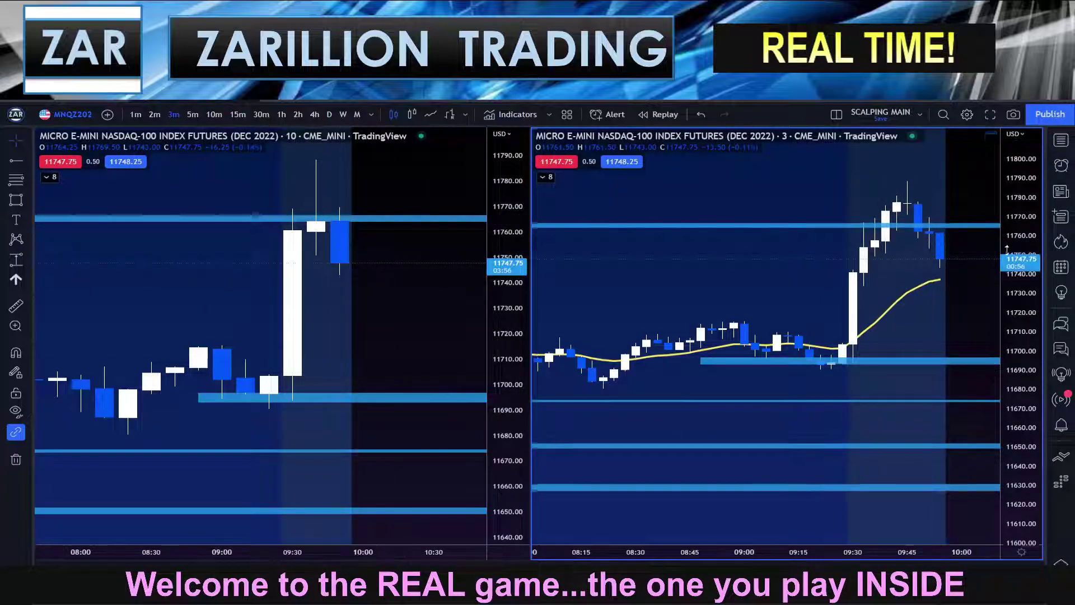
pyautogui.moveTo(1007, 250); pyautogui.dragTo(1007, 298)
pyautogui.moveTo(786, 281); pyautogui.dragTo(811, 269)
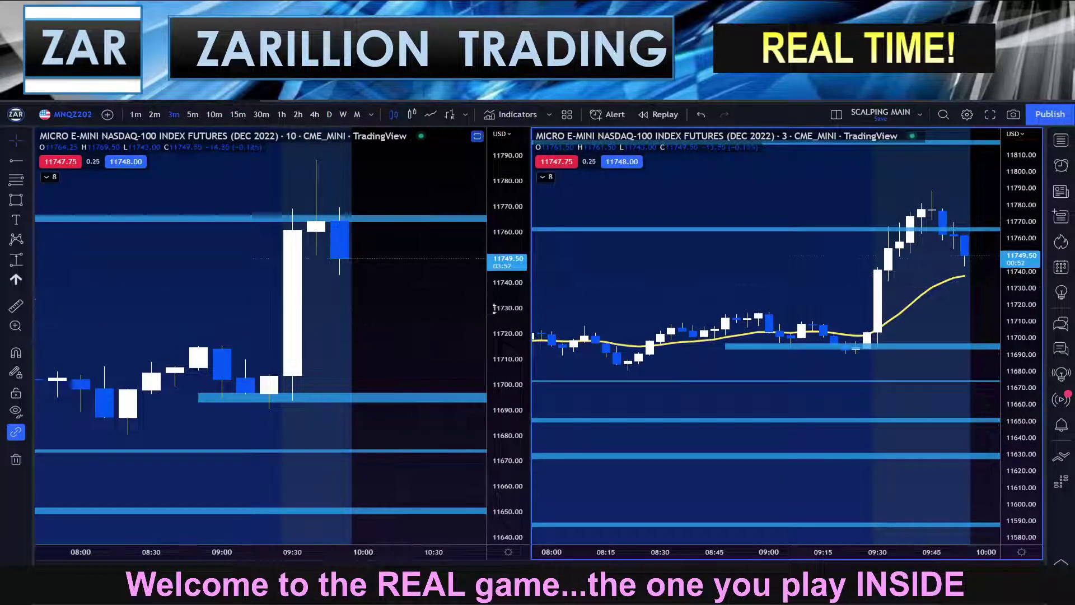
pyautogui.moveTo(495, 309); pyautogui.dragTo(494, 325)
pyautogui.scroll(-2, 390, 285)
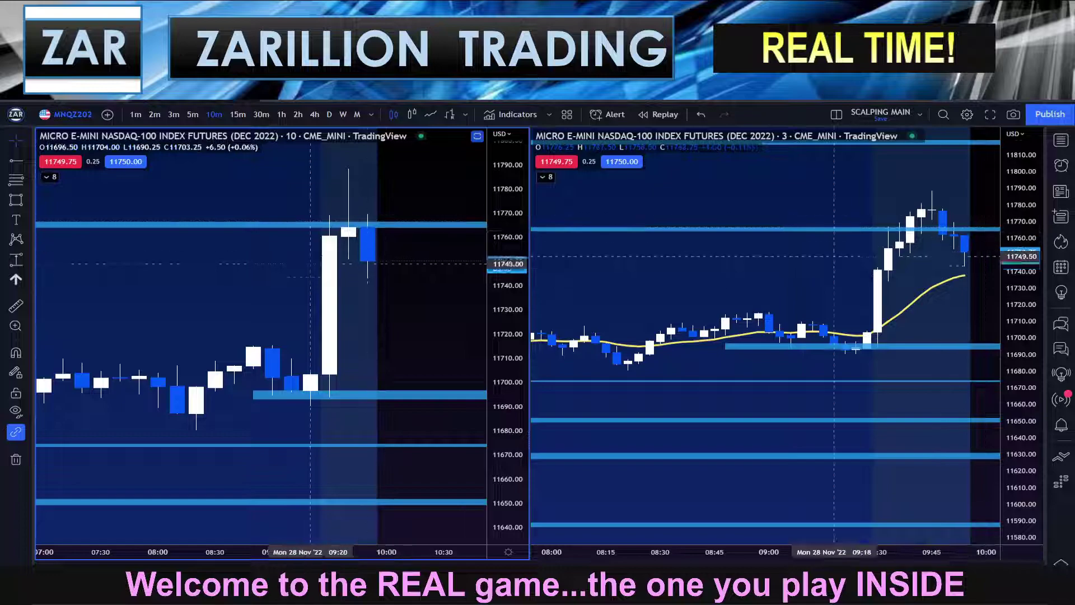
# Step: Examine the pullback from the 11765 zone toward the yellow moving average on the 3-minute chart, alongside the 10-minute chart
pyautogui.moveTo(252, 286); pyautogui.dragTo(285, 293)
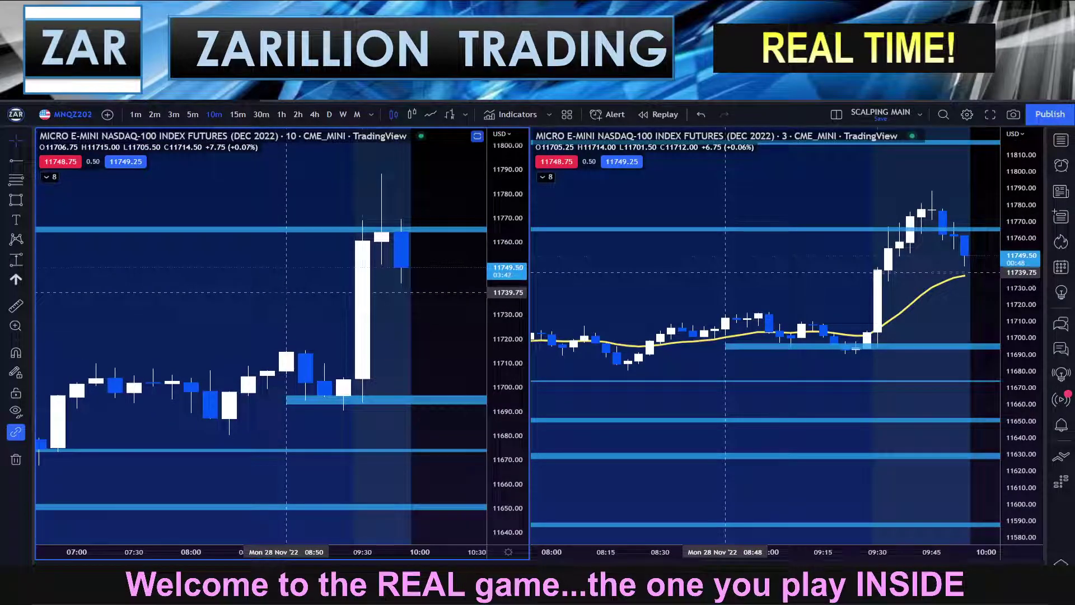
pyautogui.moveTo(788, 268); pyautogui.dragTo(795, 265)
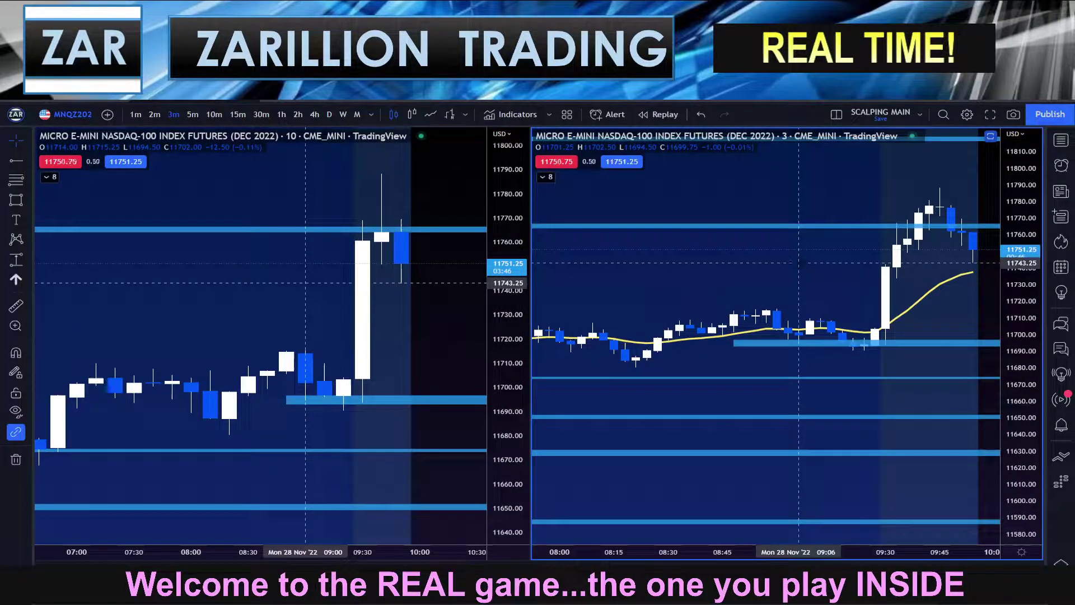
pyautogui.moveTo(1021, 325); pyautogui.dragTo(1021, 302)
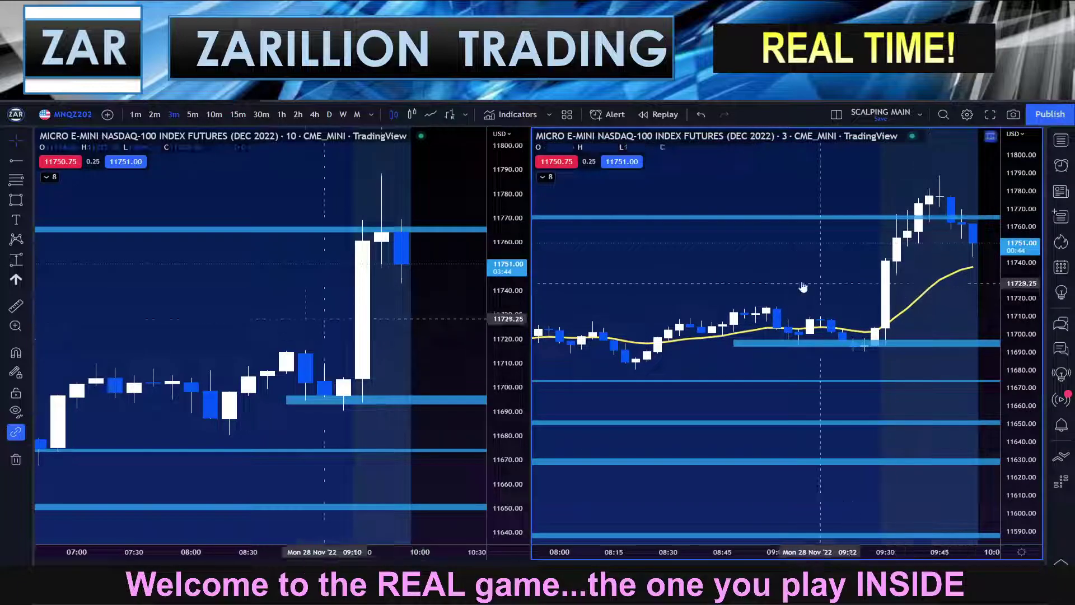
pyautogui.moveTo(804, 287); pyautogui.dragTo(774, 297)
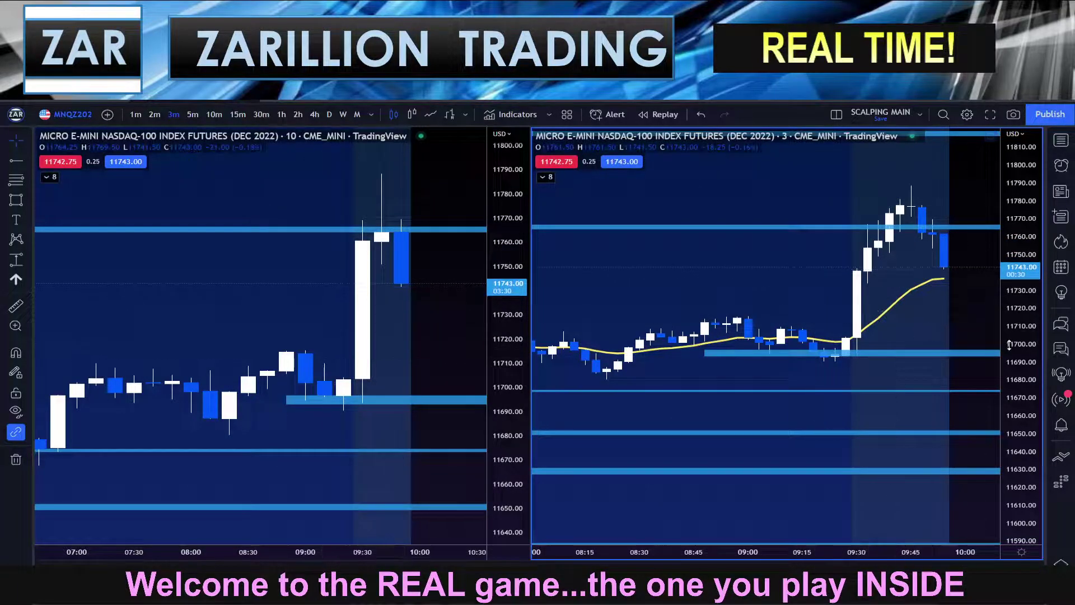
pyautogui.moveTo(1009, 345); pyautogui.dragTo(1009, 280)
pyautogui.moveTo(726, 271); pyautogui.dragTo(748, 263)
pyautogui.moveTo(1019, 295); pyautogui.dragTo(1019, 323)
pyautogui.moveTo(934, 316); pyautogui.dragTo(890, 309)
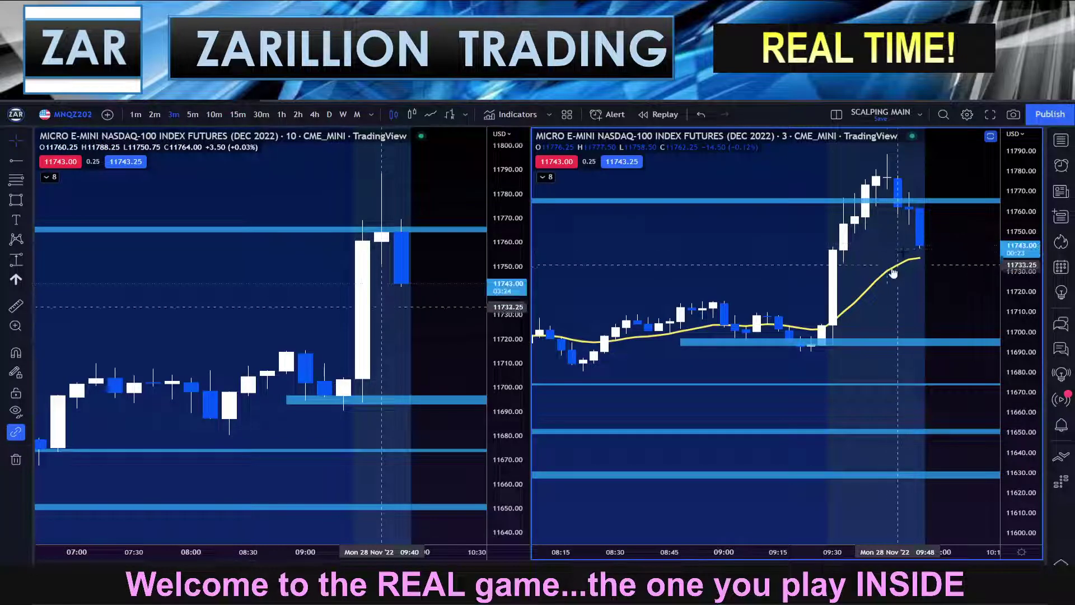
pyautogui.moveTo(893, 273); pyautogui.dragTo(914, 284)
pyautogui.scroll(2, 834, 286)
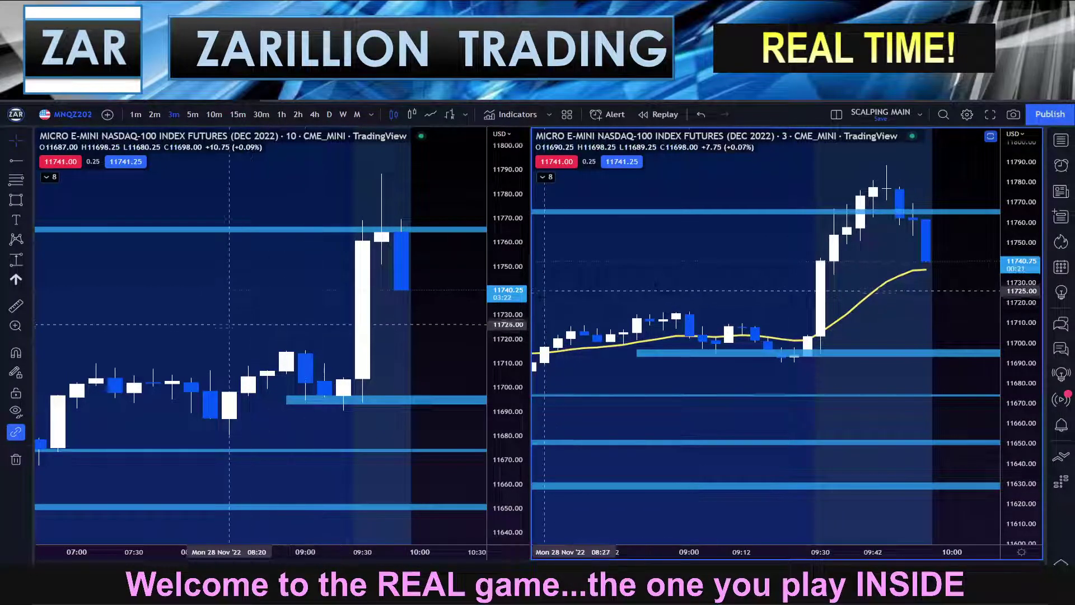
pyautogui.moveTo(513, 325); pyautogui.dragTo(512, 349)
pyautogui.moveTo(410, 355); pyautogui.dragTo(419, 346)
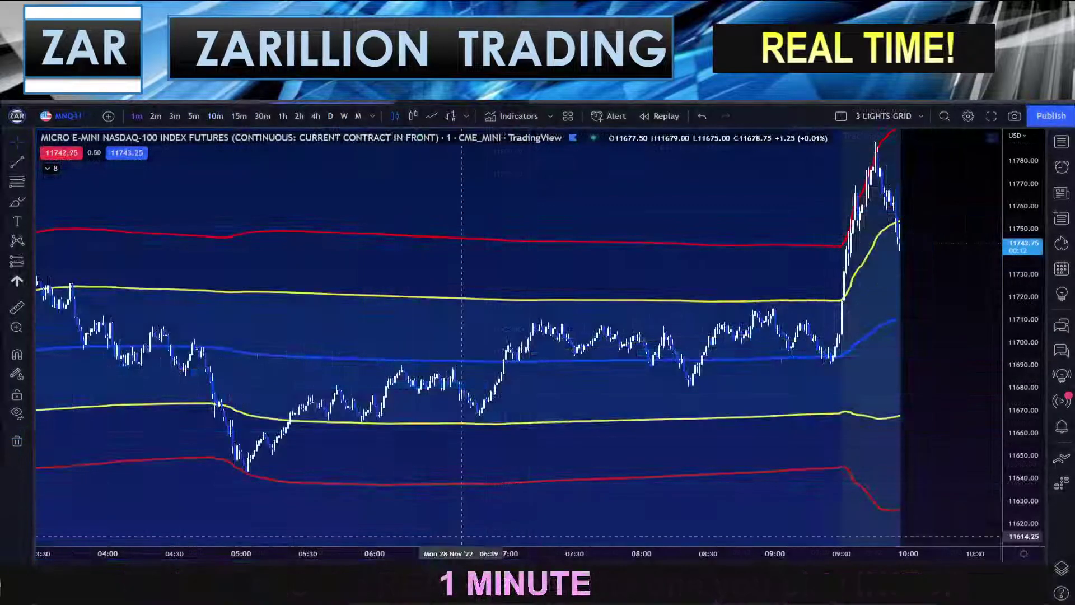
# Step: Examine price since the 09:30 open against the red, yellow and blue bands on the 1-minute chart in the 3 LIGHTS GRID layout
pyautogui.scroll(10, 650, 415)
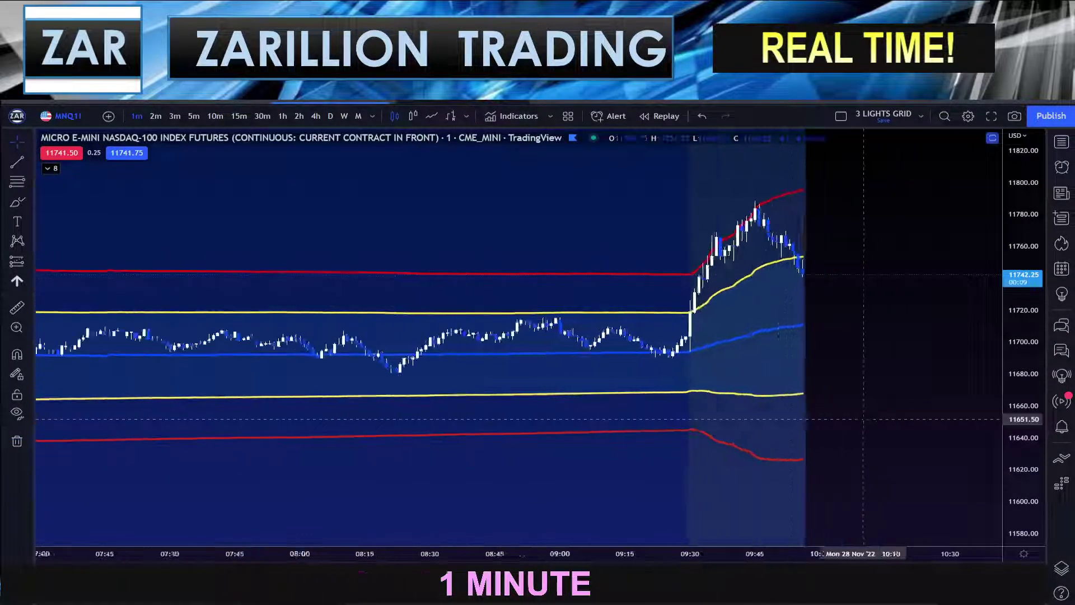
pyautogui.scroll(-8, 649, 414)
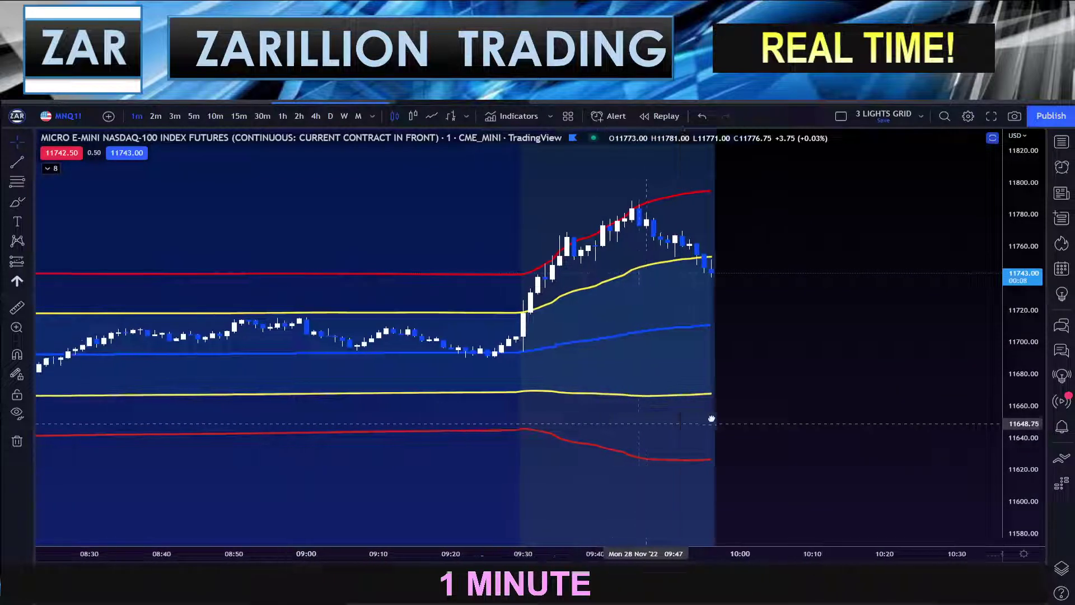
pyautogui.moveTo(1021, 408); pyautogui.dragTo(1020, 331)
pyautogui.scroll(2, 926, 408)
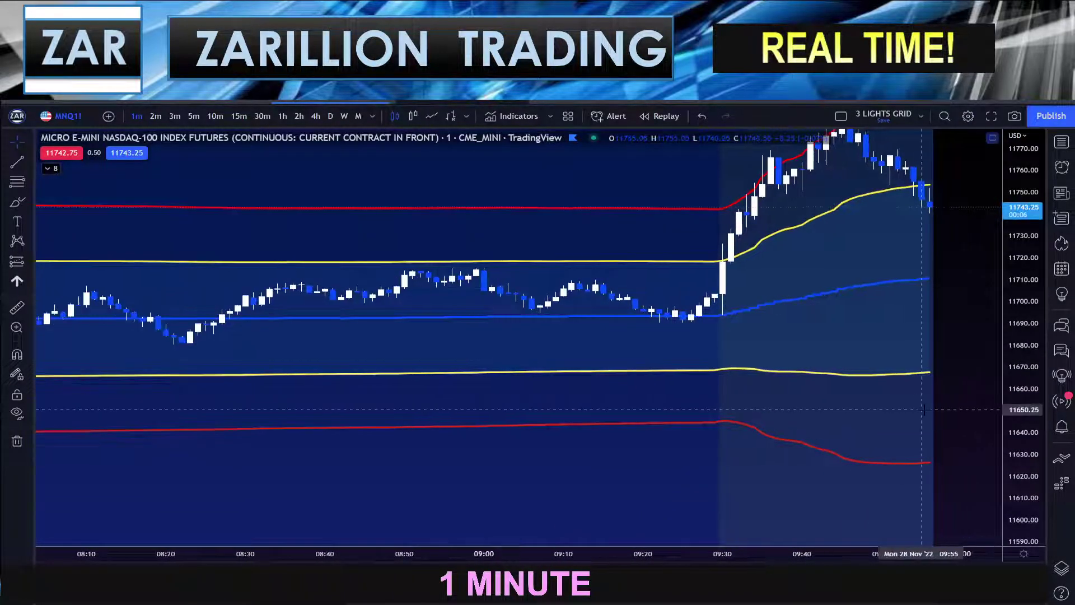
pyautogui.moveTo(861, 344); pyautogui.dragTo(822, 439)
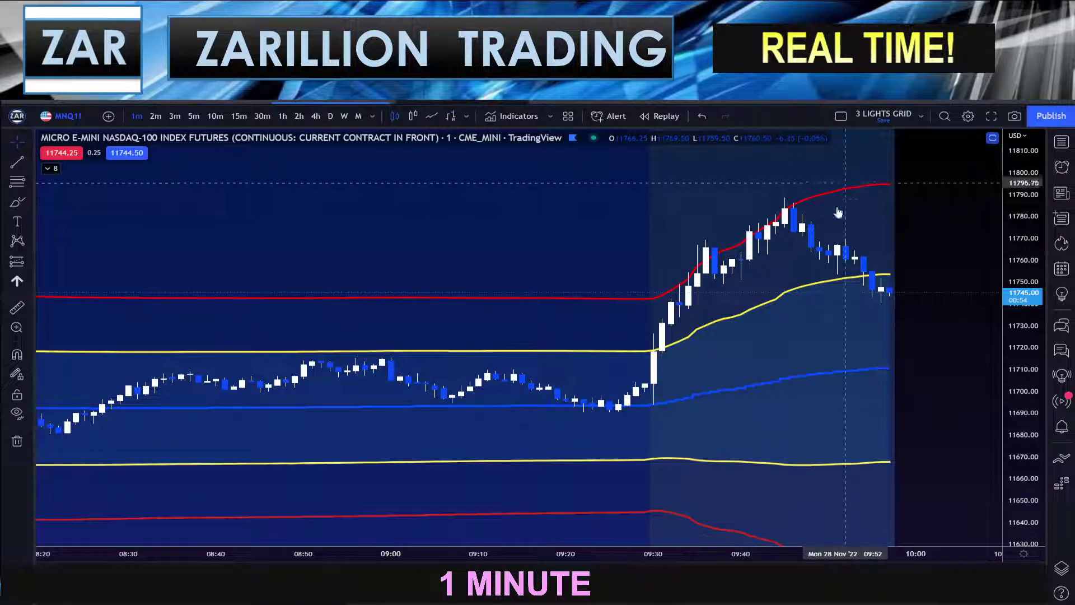
pyautogui.moveTo(1013, 338); pyautogui.dragTo(1013, 360)
pyautogui.moveTo(914, 408); pyautogui.dragTo(916, 326)
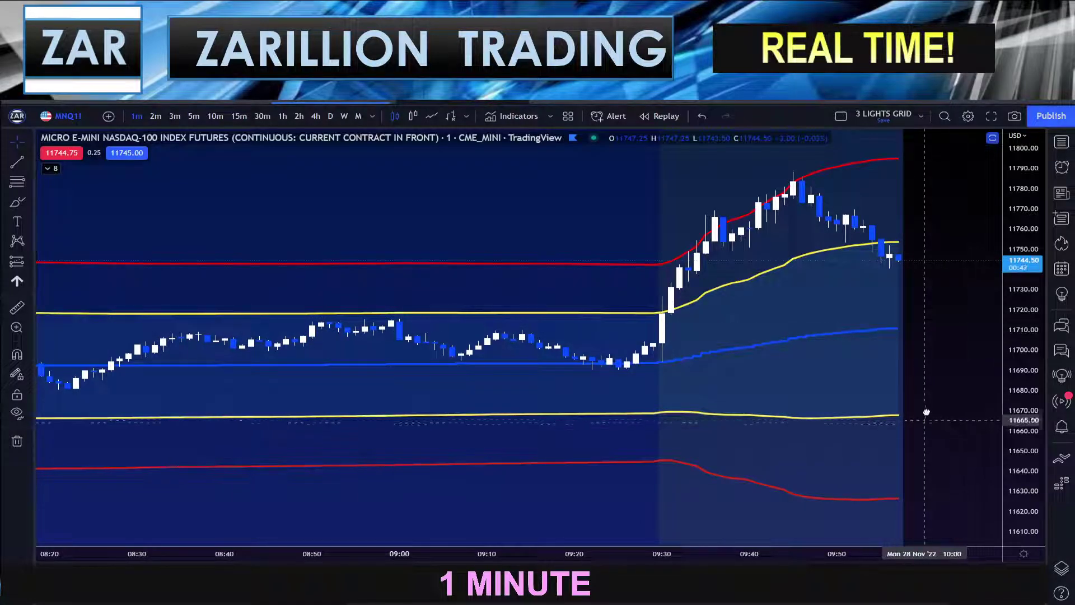
pyautogui.moveTo(929, 419); pyautogui.dragTo(936, 395)
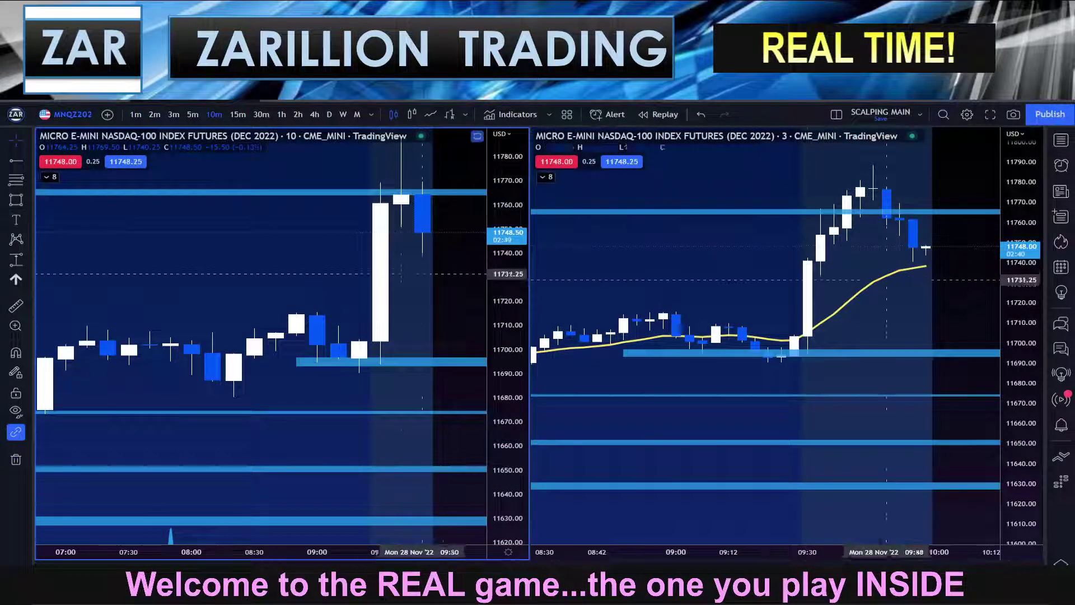
# Step: Maximize the 10-minute chart in the SCALPING MAIN layout and examine the current candle between the 11765 and 11695 zones
pyautogui.moveTo(497, 326); pyautogui.dragTo(497, 323)
pyautogui.moveTo(415, 319); pyautogui.dragTo(438, 318)
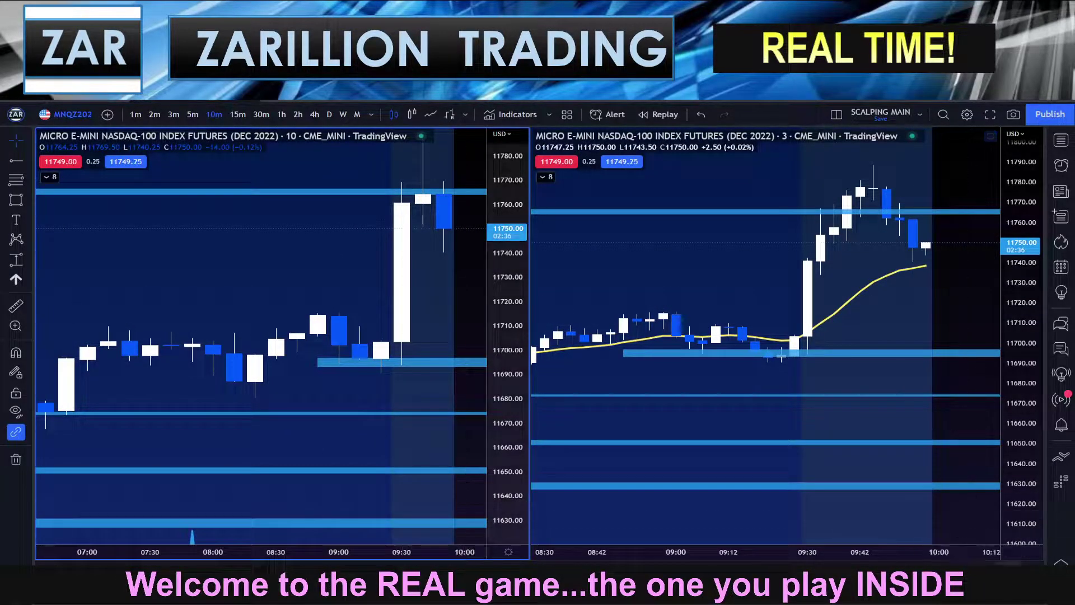
pyautogui.hotkey('alt', 'Return')
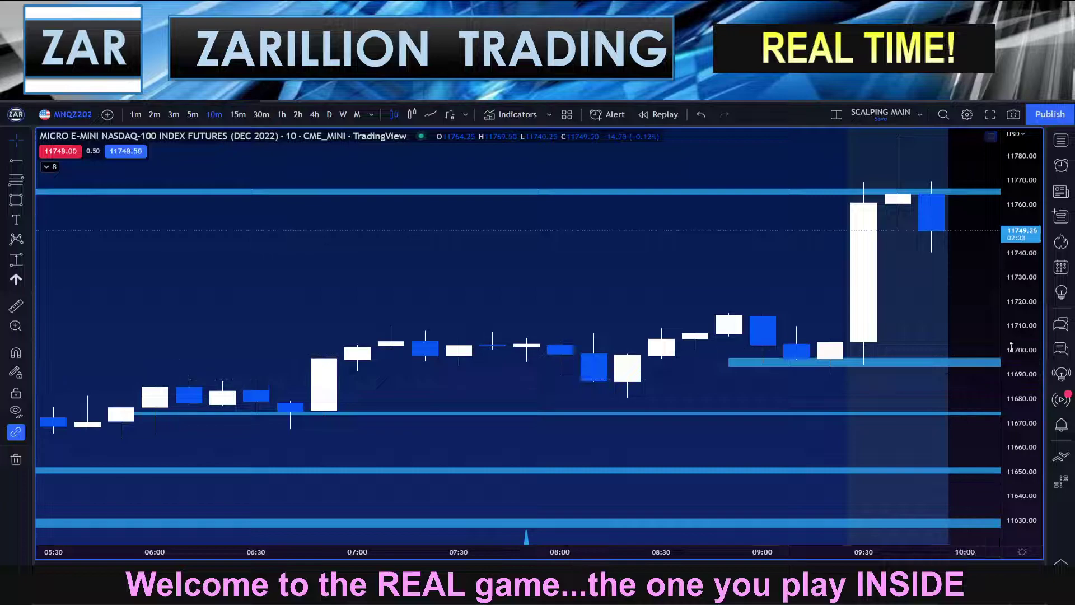
pyautogui.scroll(-3, 669, 346)
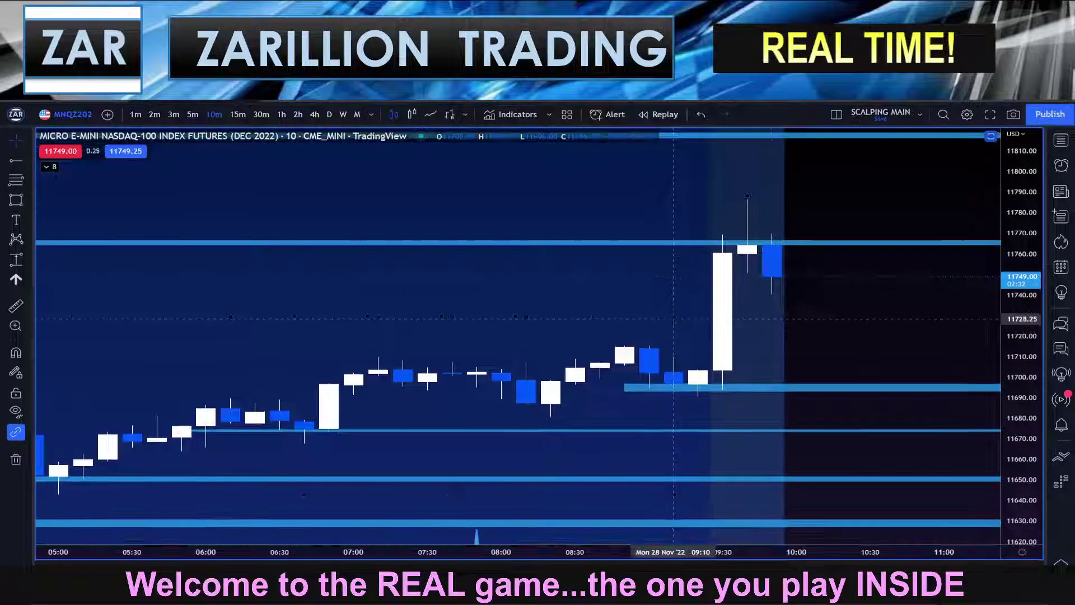
pyautogui.scroll(4, 931, 413)
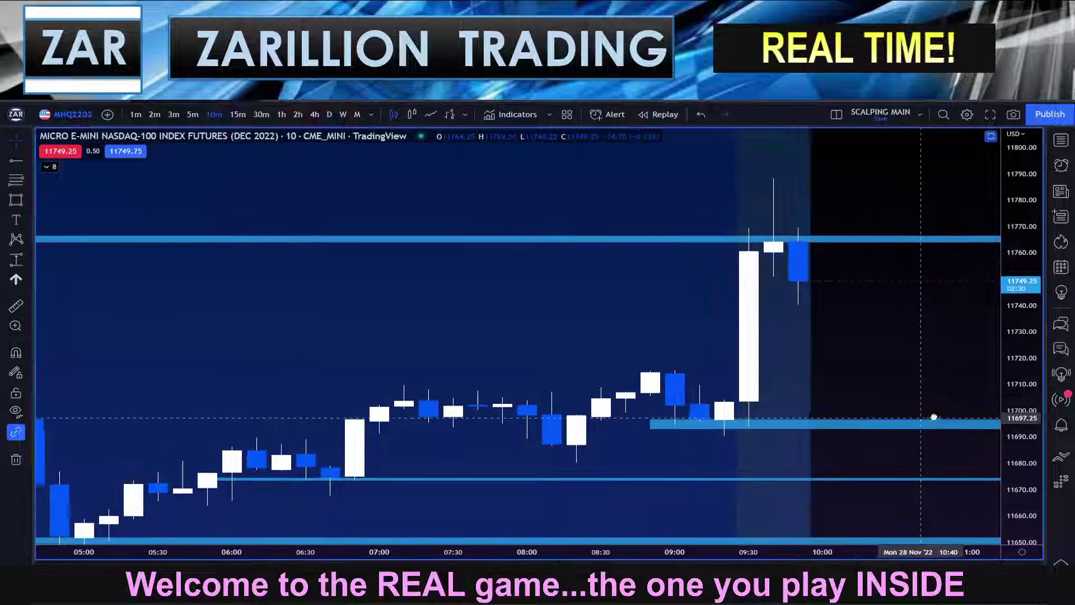
pyautogui.hscroll(3, 893, 384)
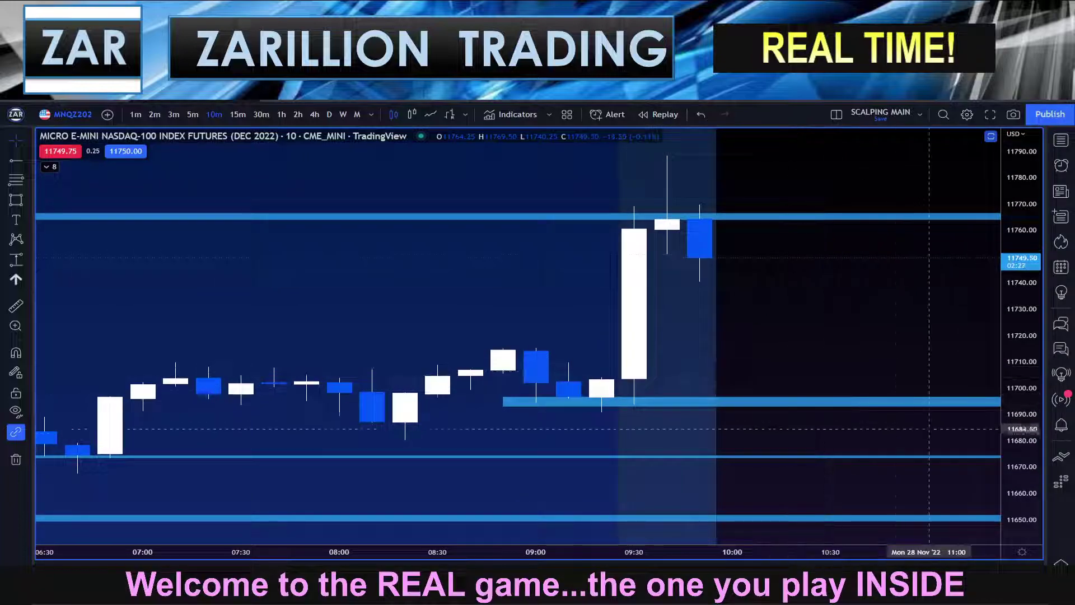
pyautogui.moveTo(1025, 464); pyautogui.dragTo(1023, 401)
pyautogui.moveTo(817, 362); pyautogui.dragTo(851, 393)
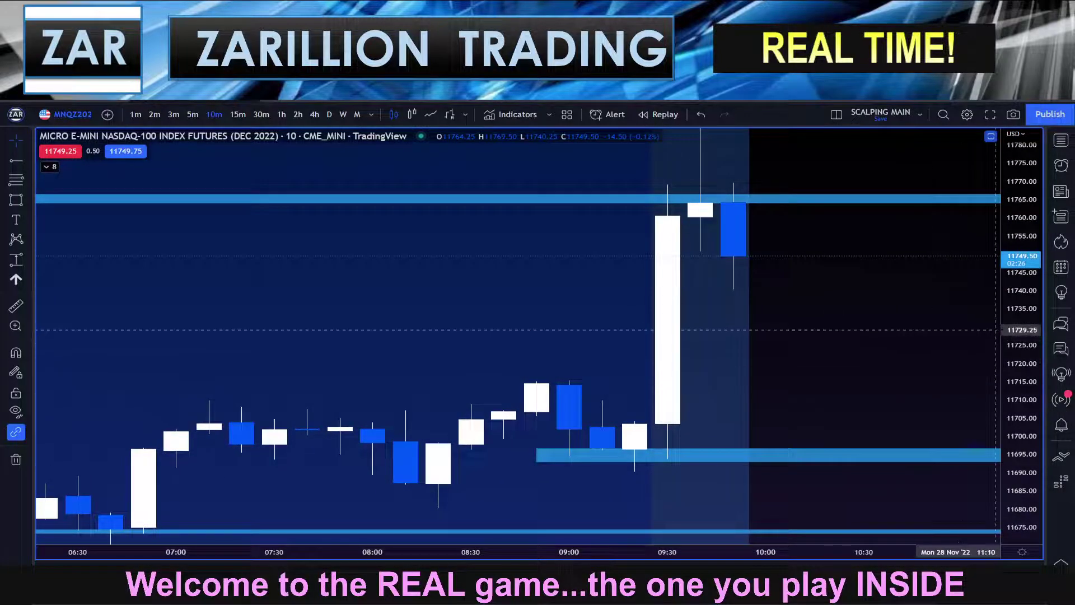
pyautogui.moveTo(1017, 334); pyautogui.dragTo(1016, 384)
pyautogui.moveTo(816, 369); pyautogui.dragTo(819, 364)
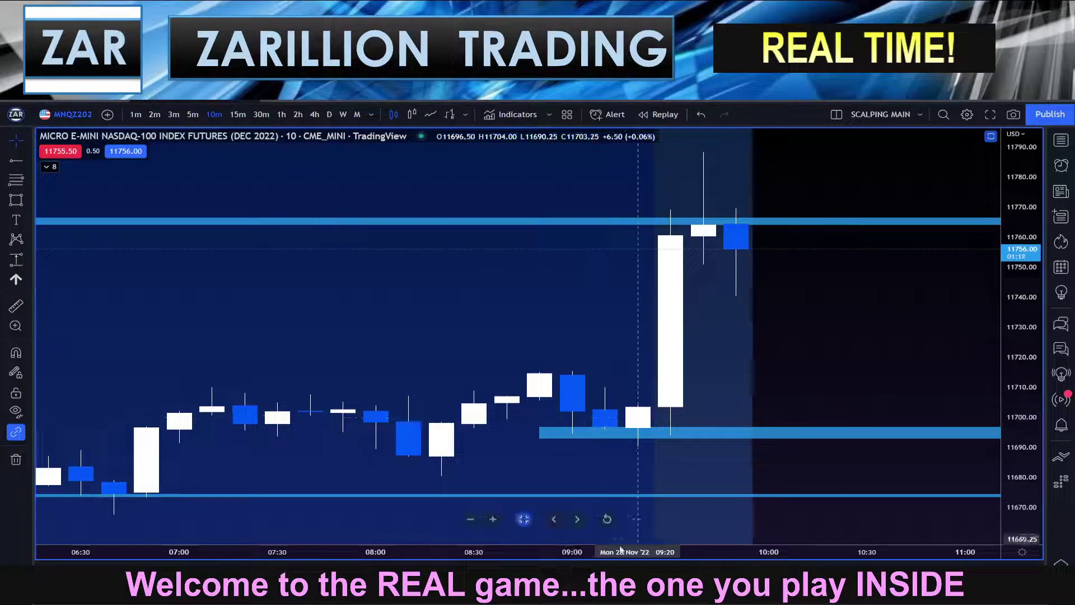
# Step: Place a short position on the 09:50 candle of the 10-minute chart with entry 11739.50, stop 11763.75 and target 11704.75
pyautogui.click(585, 579)
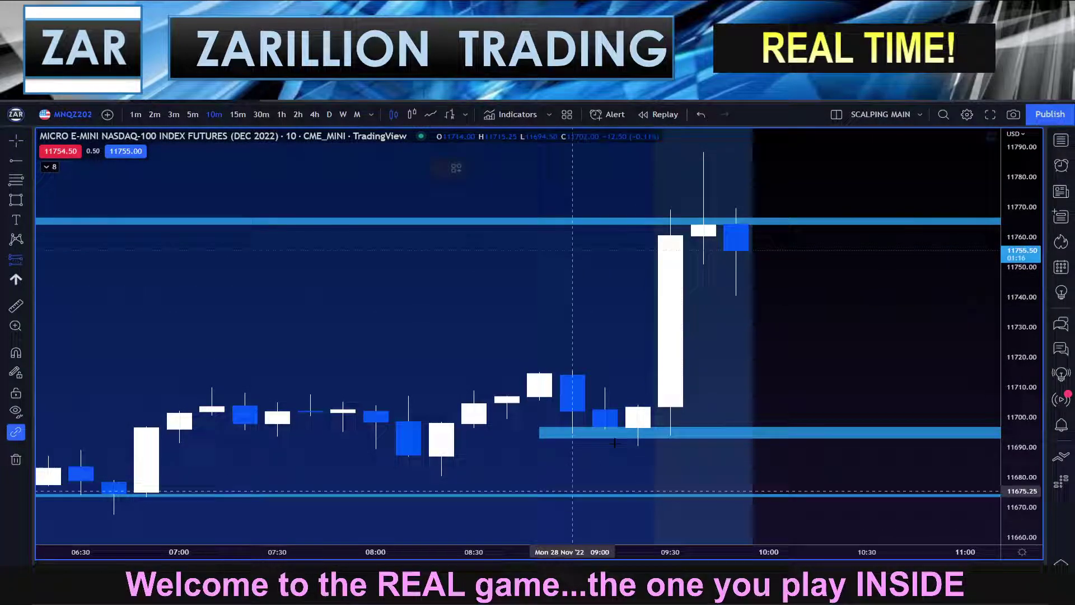
pyautogui.click(733, 300)
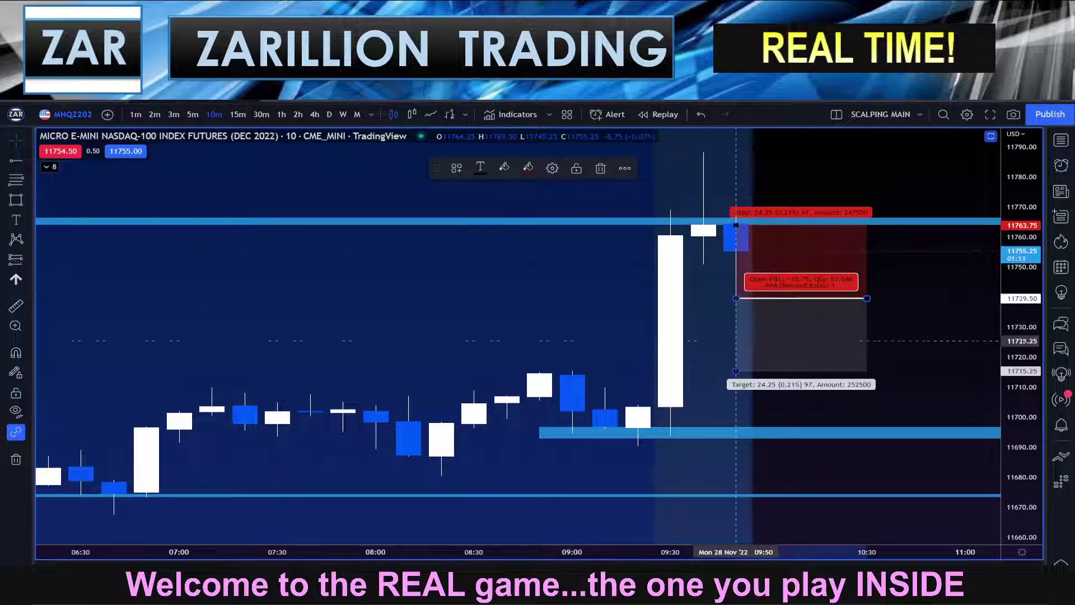
pyautogui.moveTo(736, 372); pyautogui.dragTo(731, 402)
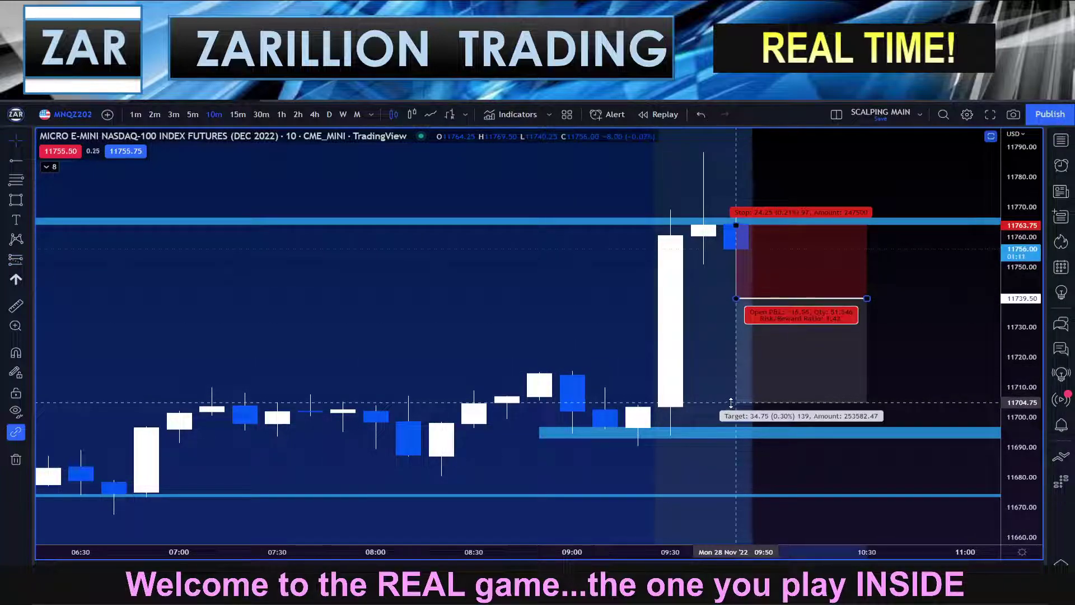
pyautogui.click(710, 341)
# Step: Examine the short position's stop and target areas against the earlier 10-minute candles and the 11695 zone
pyautogui.scroll(2, 686, 332)
pyautogui.moveTo(635, 314); pyautogui.dragTo(643, 316)
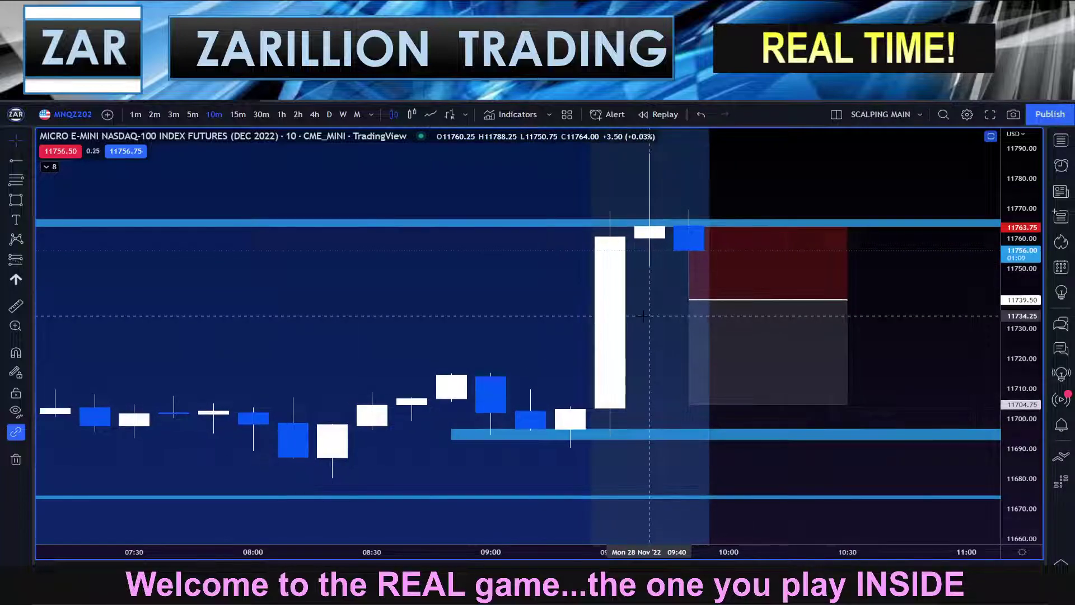
pyautogui.scroll(-3, 642, 315)
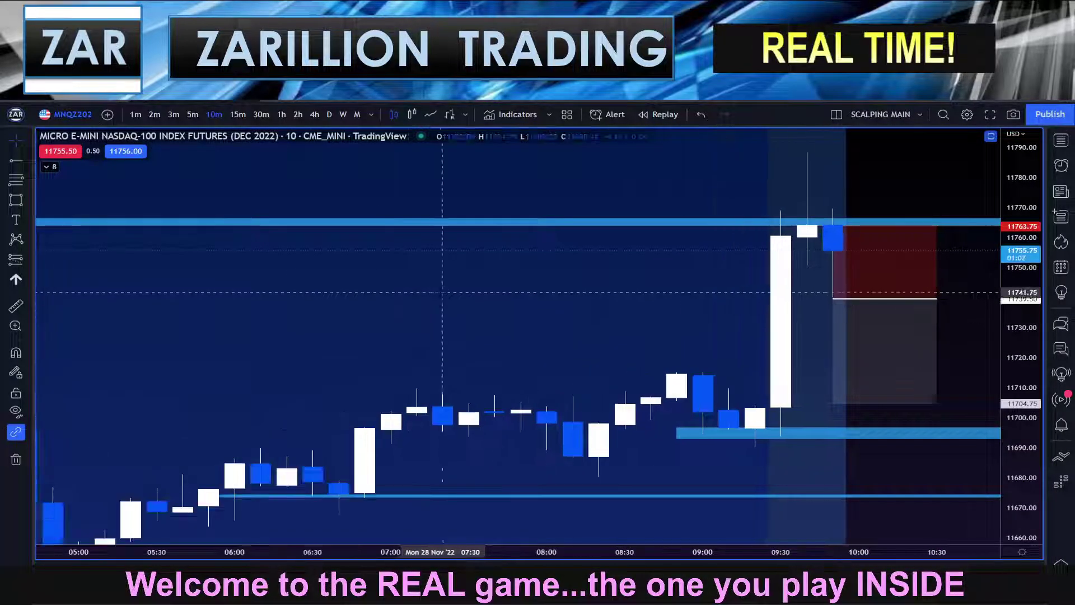
pyautogui.scroll(2, 527, 297)
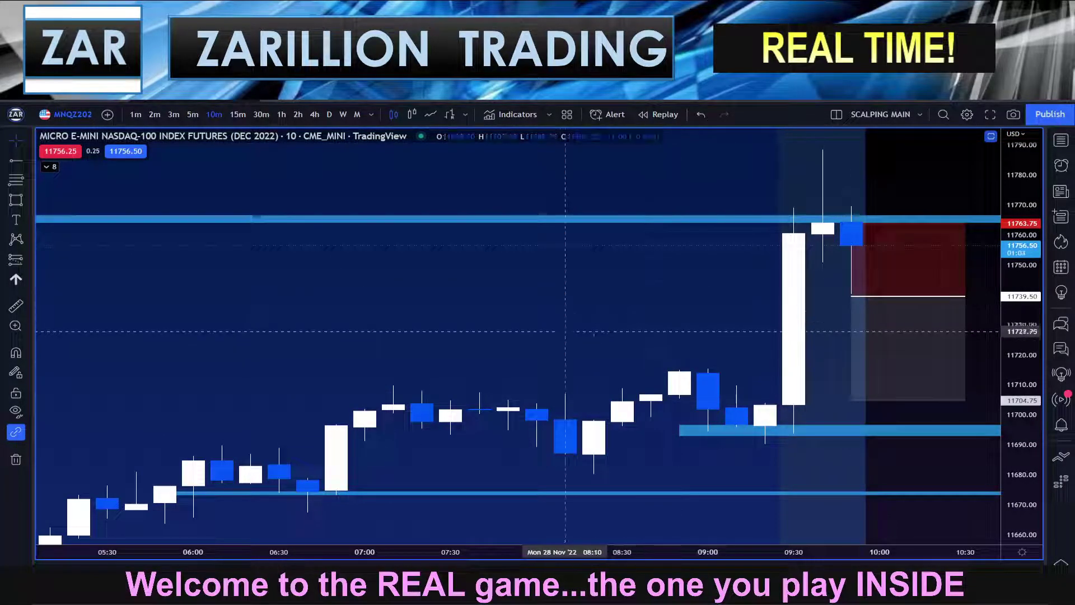
pyautogui.moveTo(563, 332); pyautogui.dragTo(525, 339)
pyautogui.moveTo(601, 314); pyautogui.dragTo(588, 313)
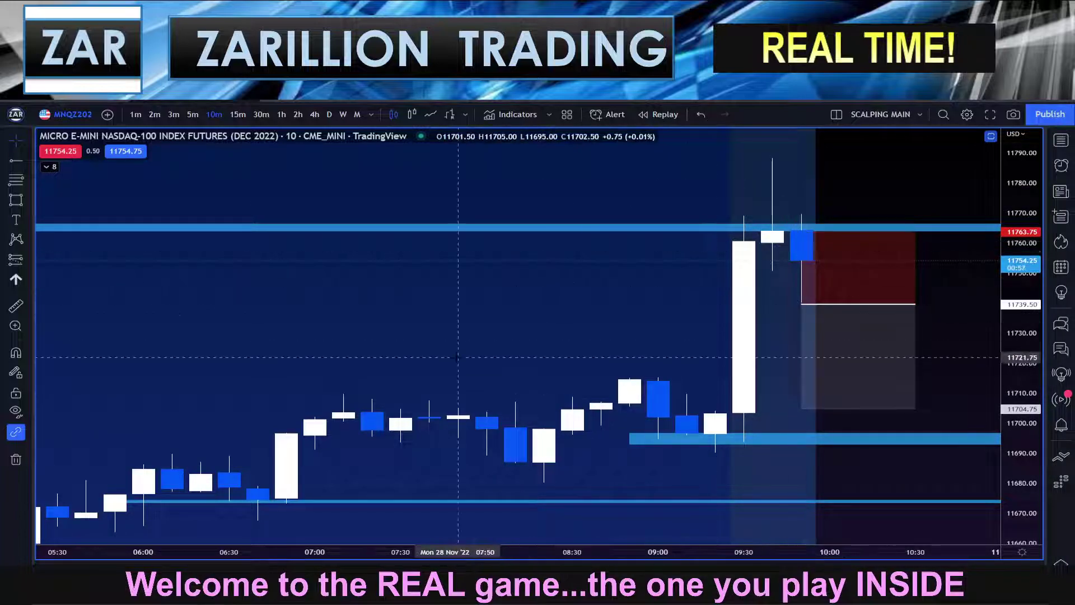
pyautogui.moveTo(486, 325); pyautogui.dragTo(474, 328)
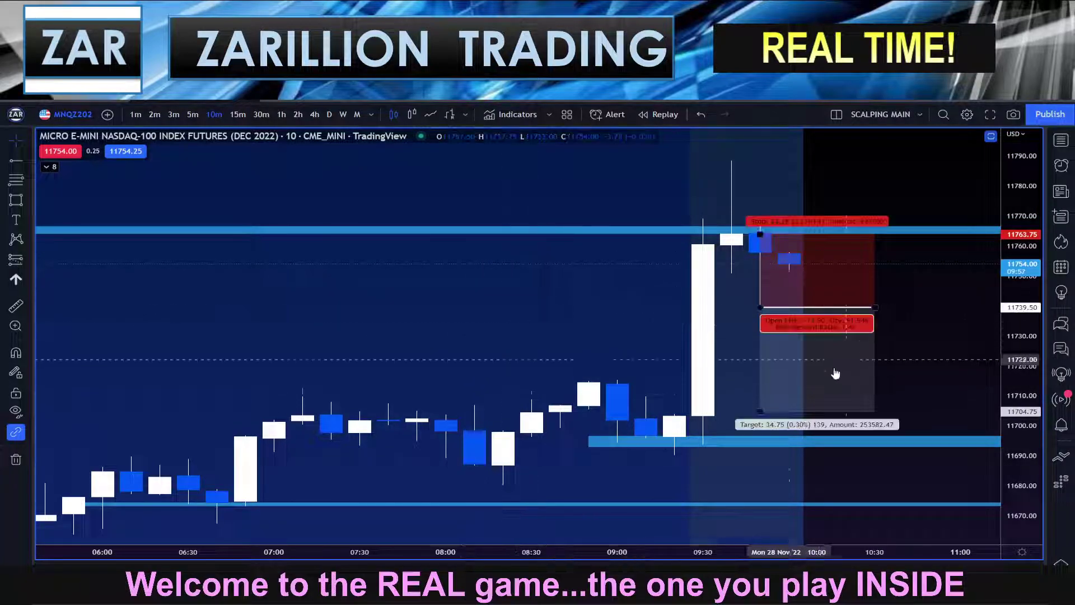
# Step: Examine the new 10:00 candle within the short position's stop area, together with the overnight candles and surrounding zones
pyautogui.moveTo(1025, 398); pyautogui.dragTo(1026, 365)
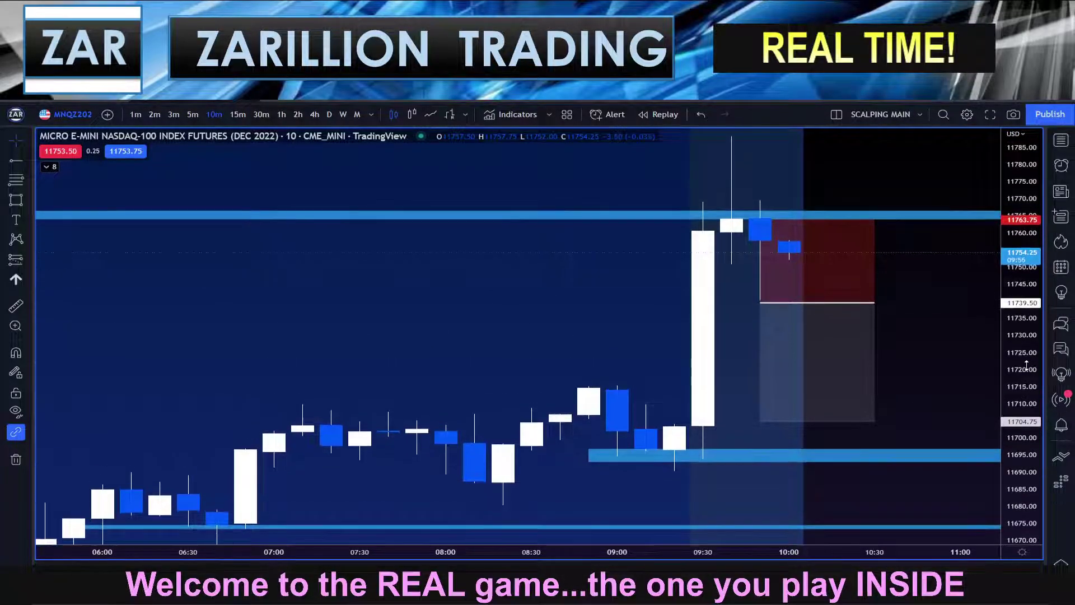
pyautogui.moveTo(593, 291); pyautogui.dragTo(565, 368)
pyautogui.scroll(-4, 566, 368)
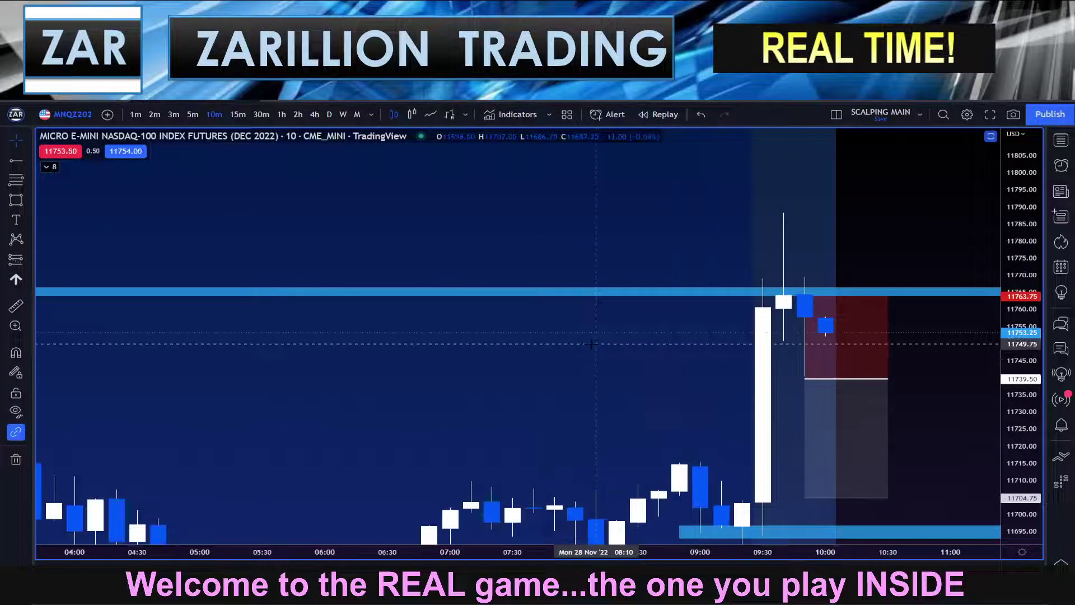
pyautogui.moveTo(1033, 301); pyautogui.dragTo(1034, 322)
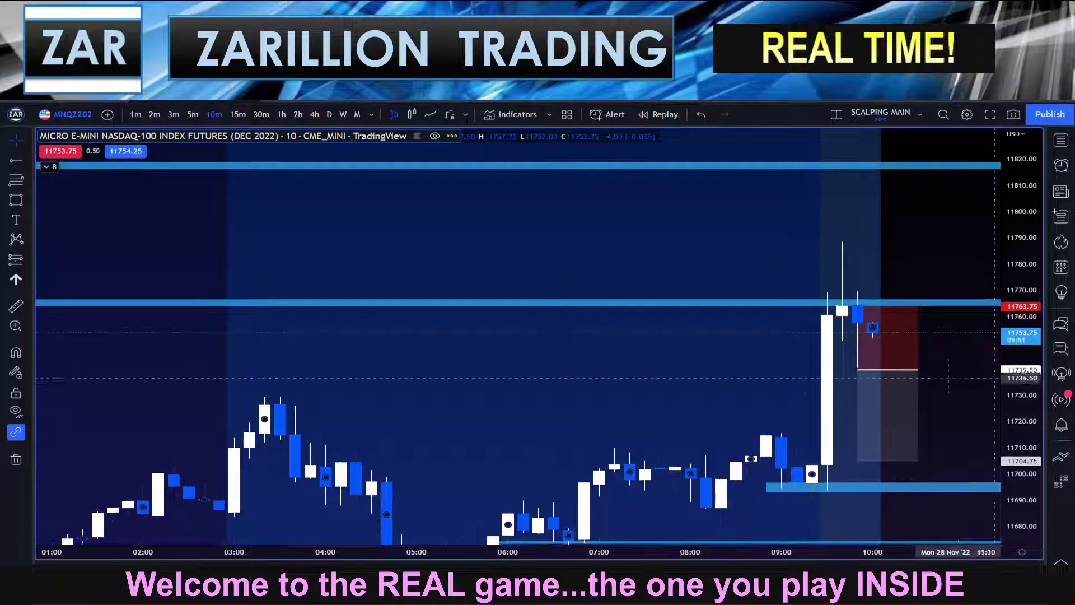
pyautogui.moveTo(743, 366); pyautogui.dragTo(747, 305)
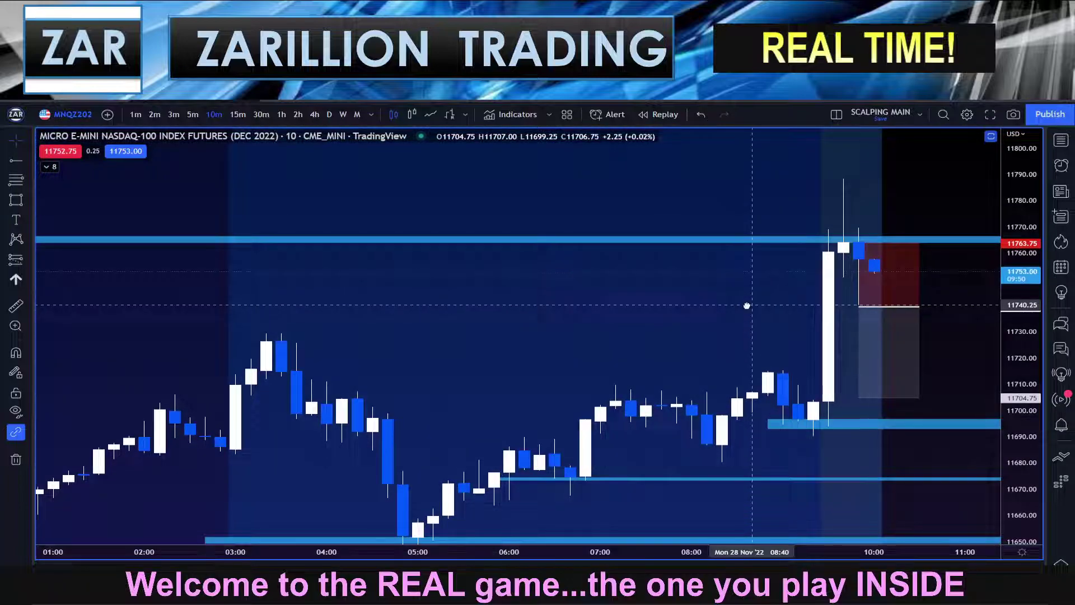
pyautogui.click(874, 275)
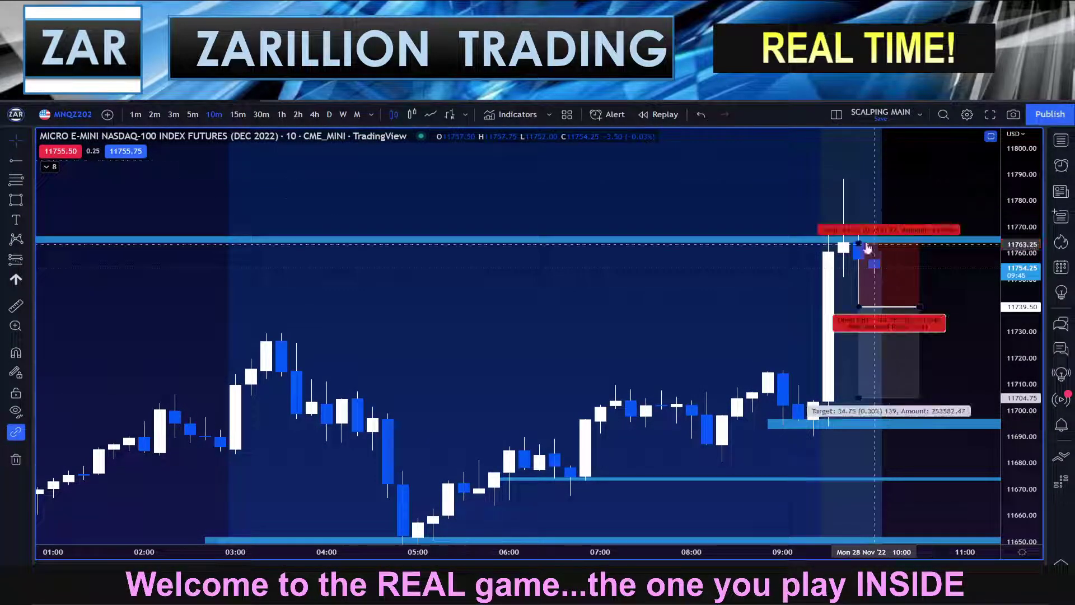
pyautogui.click(860, 273)
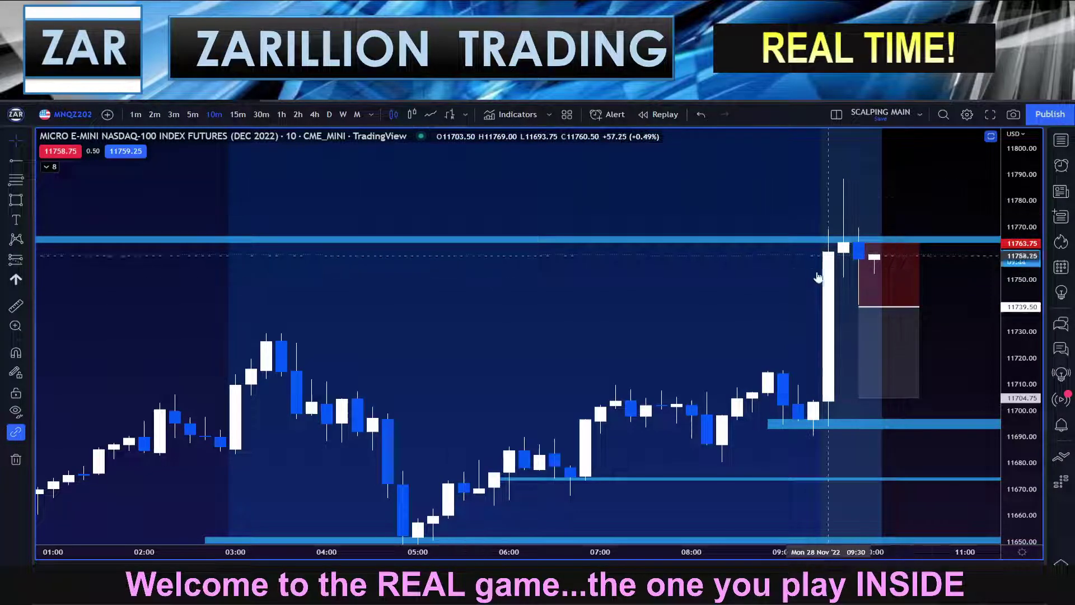
pyautogui.moveTo(722, 318); pyautogui.dragTo(668, 323)
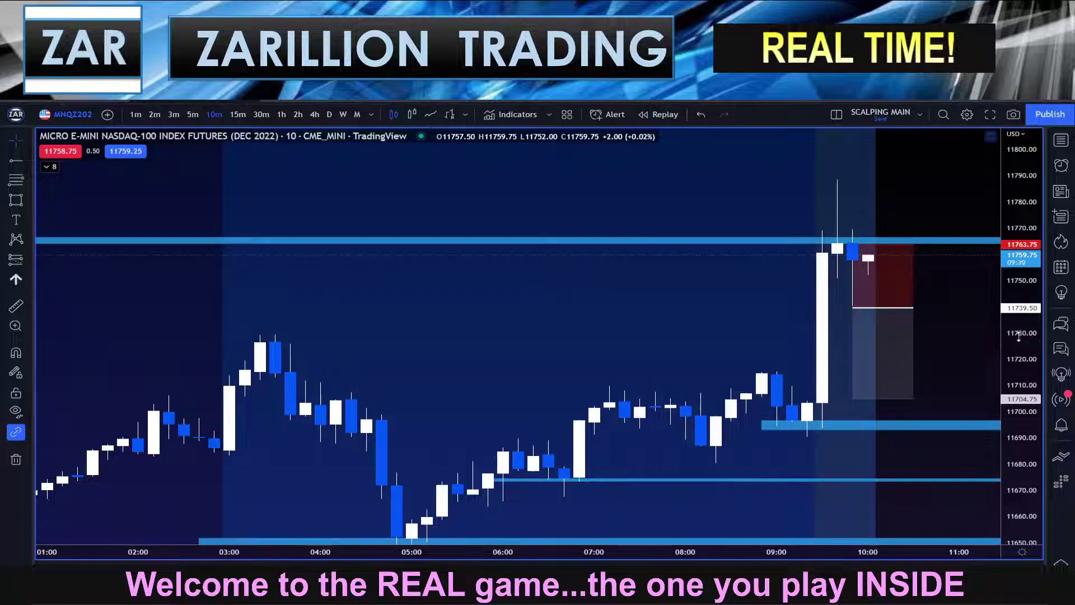
# Step: Examine the 10:00 candle of the 10-minute chart against the short position's entry line and the 11765 and 11695 zones
pyautogui.scroll(1, 755, 274)
pyautogui.scroll(1, 754, 274)
pyautogui.moveTo(755, 274); pyautogui.dragTo(800, 319)
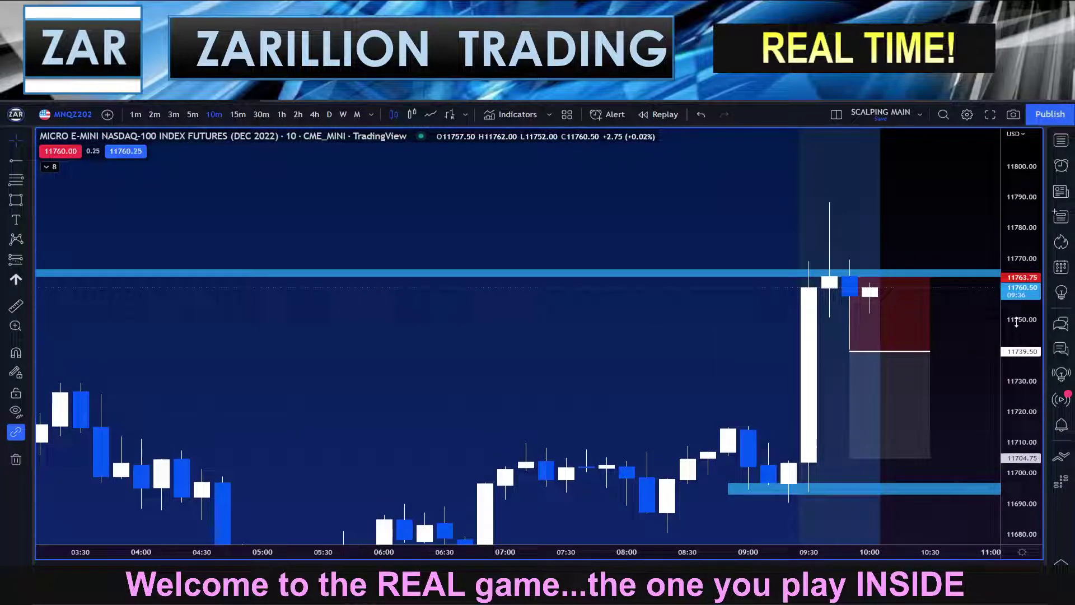
pyautogui.scroll(-1, 662, 362)
pyautogui.moveTo(659, 362); pyautogui.dragTo(678, 358)
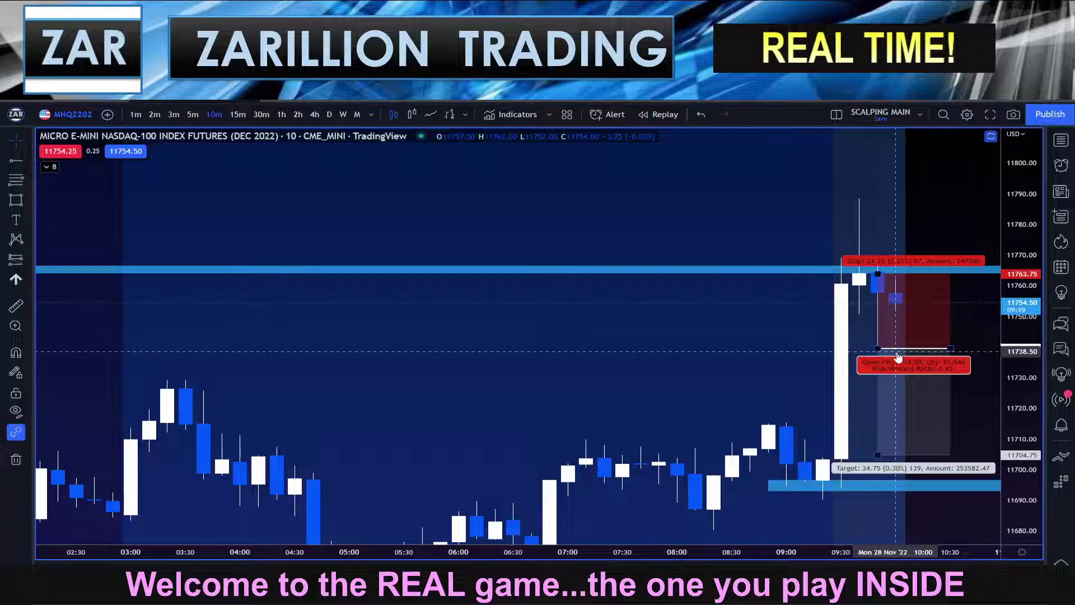
pyautogui.moveTo(743, 318); pyautogui.dragTo(630, 290)
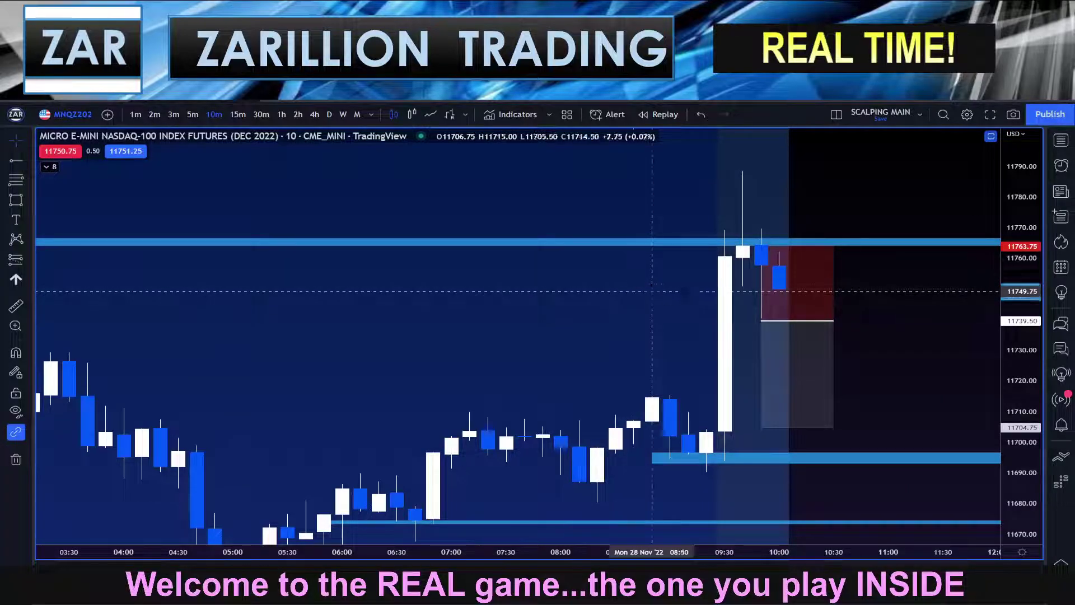
# Step: Restore the two-chart layout, switch the 3-minute chart to 1 minute and align the short position with the 09:56 candle at entry 11739.75
pyautogui.hotkey('alt', 'Return')
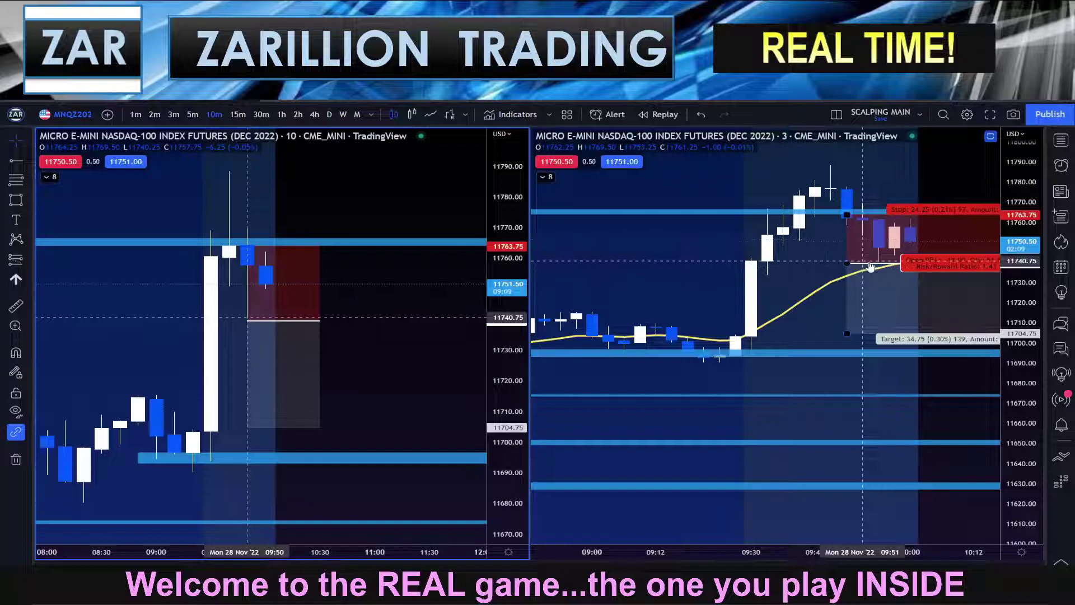
pyautogui.moveTo(868, 274); pyautogui.dragTo(900, 274)
pyautogui.press('1')
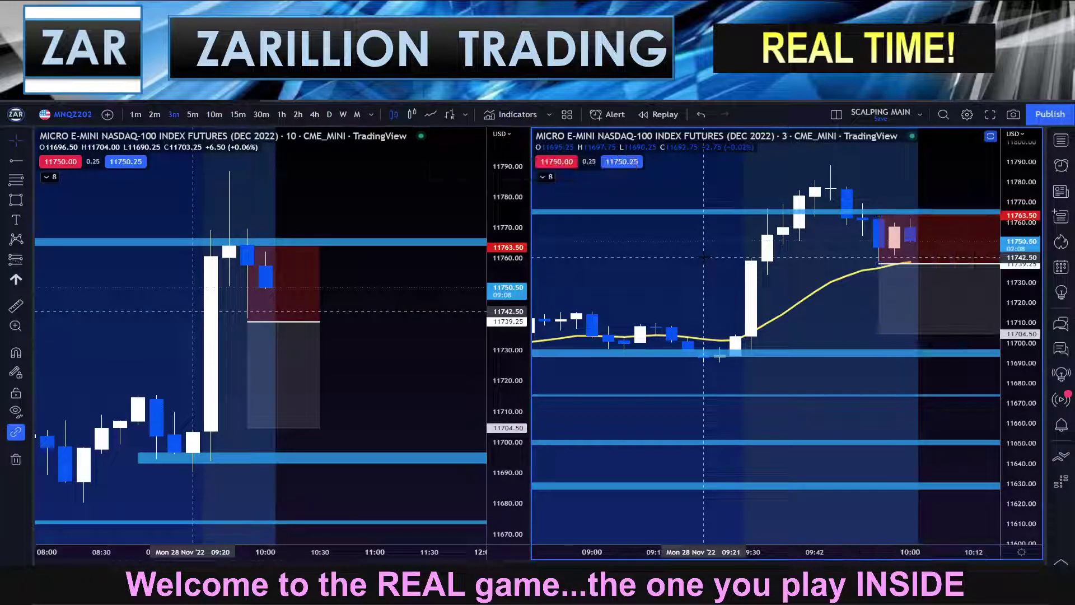
pyautogui.press('Return')
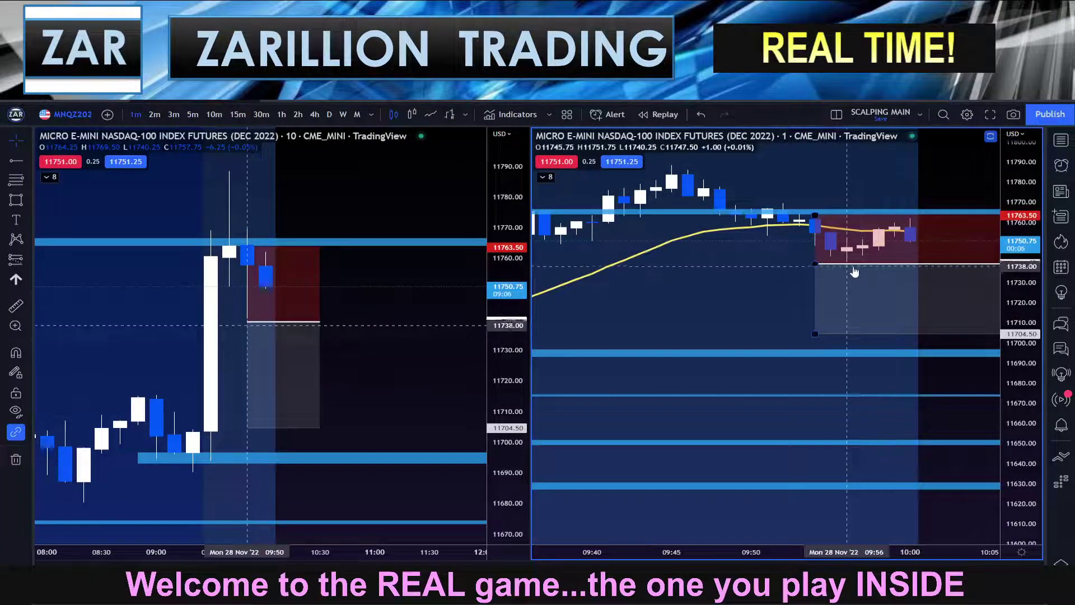
pyautogui.moveTo(849, 266); pyautogui.dragTo(879, 266)
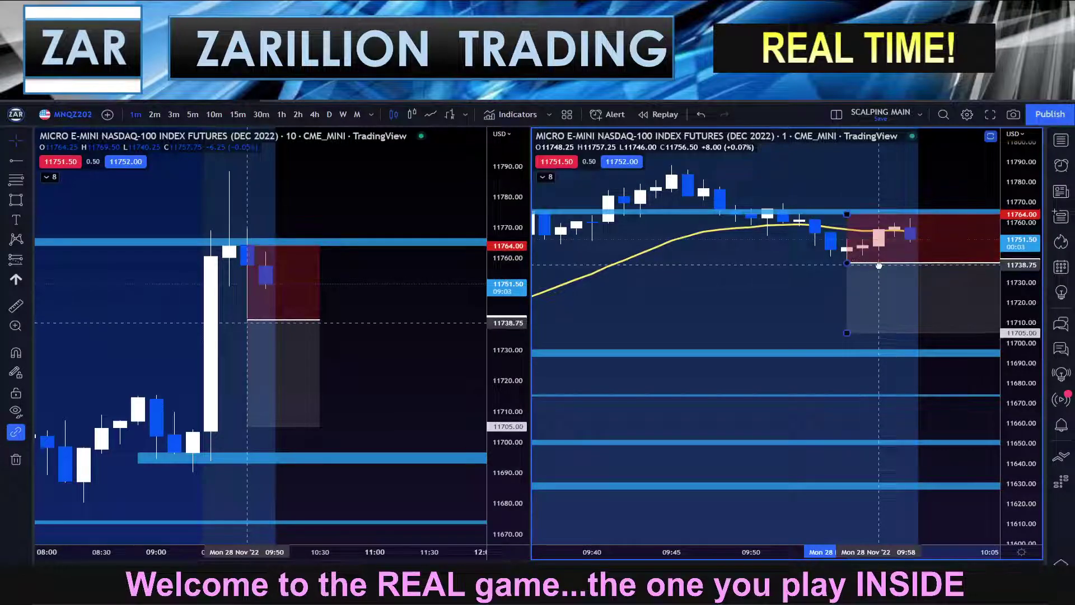
pyautogui.click(831, 270)
# Step: Examine the short position on the 1-minute chart against the moving average and the zones above and below it
pyautogui.moveTo(1007, 337); pyautogui.dragTo(1002, 250)
pyautogui.scroll(-3, 821, 299)
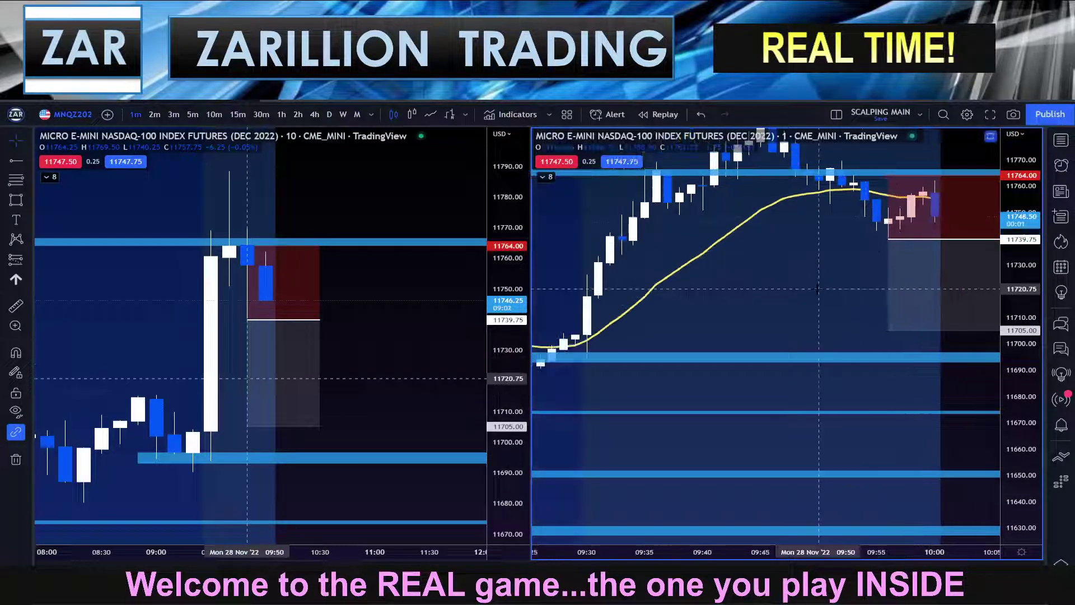
pyautogui.moveTo(821, 299); pyautogui.dragTo(783, 331)
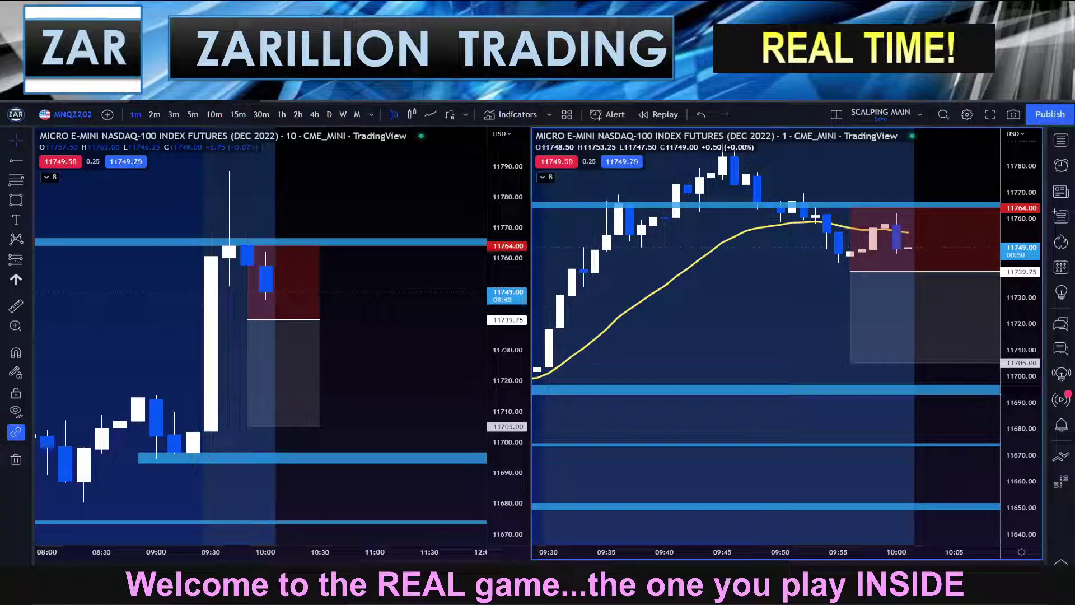
pyautogui.moveTo(1022, 361); pyautogui.dragTo(1018, 312)
pyautogui.scroll(-1, 857, 293)
pyautogui.moveTo(838, 305); pyautogui.dragTo(757, 349)
pyautogui.scroll(-2, 757, 324)
pyautogui.moveTo(1021, 392); pyautogui.dragTo(1021, 337)
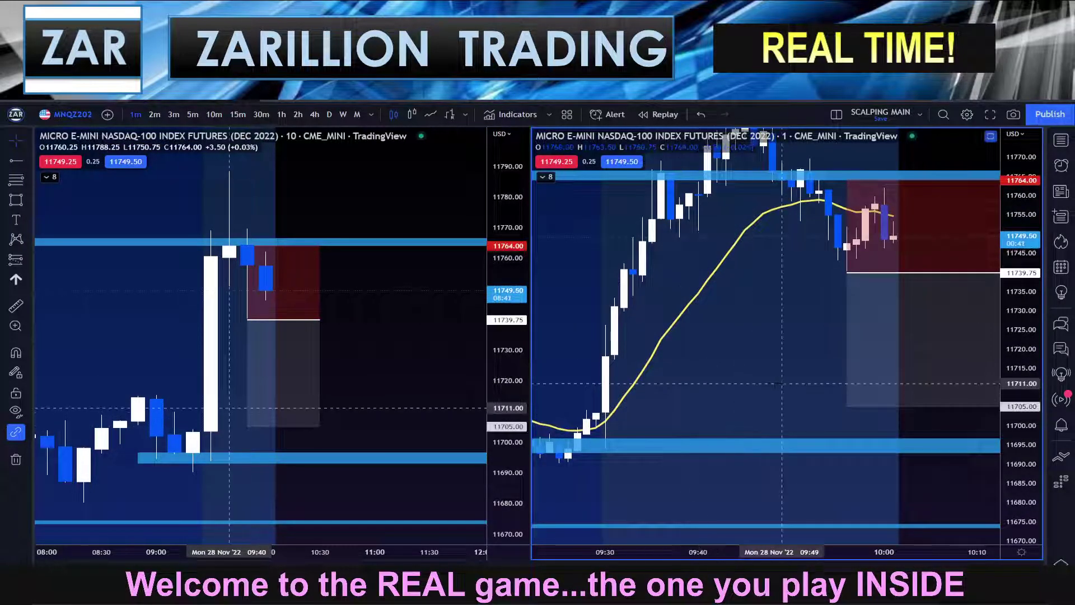
# Step: Examine the 1-minute candles from before the 09:30 open up to the current price inside the stop area
pyautogui.moveTo(753, 418); pyautogui.dragTo(728, 401)
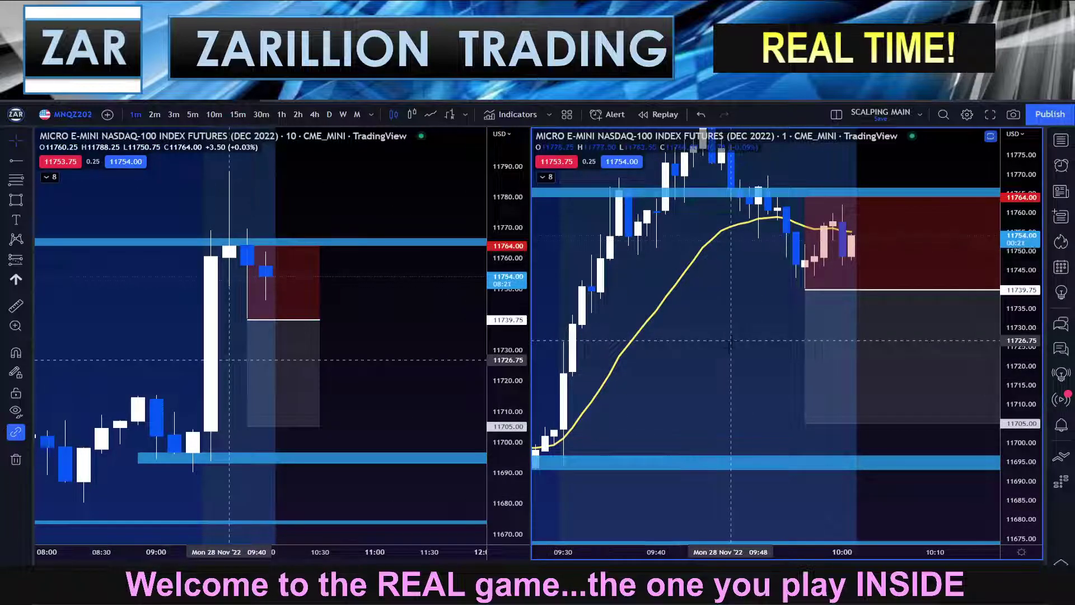
pyautogui.scroll(-2, 730, 342)
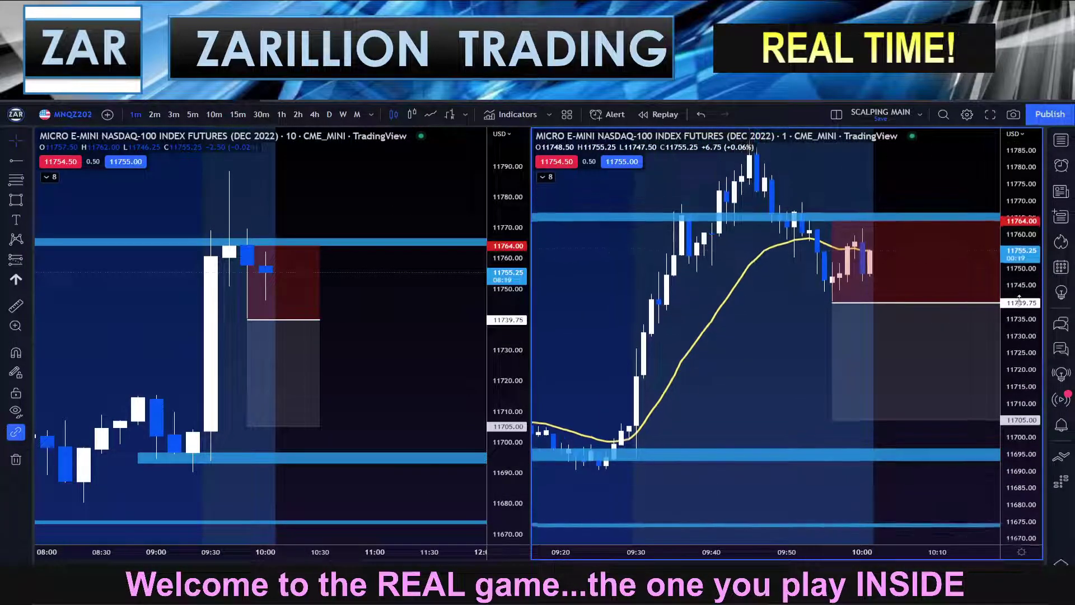
pyautogui.scroll(-1, 809, 370)
pyautogui.scroll(-1, 809, 369)
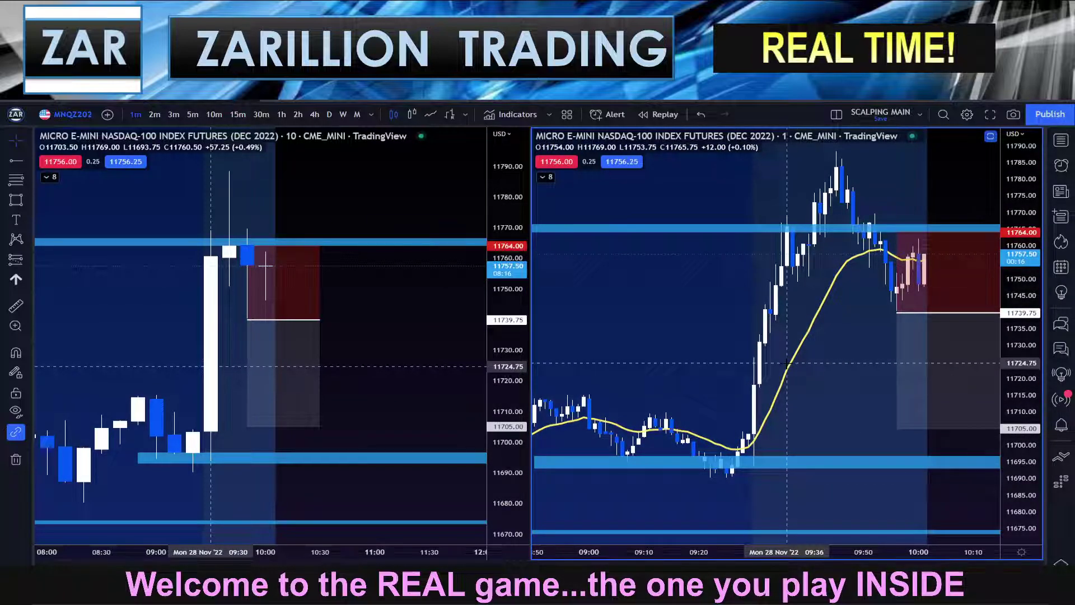
pyautogui.moveTo(867, 341); pyautogui.dragTo(896, 343)
pyautogui.scroll(2, 896, 343)
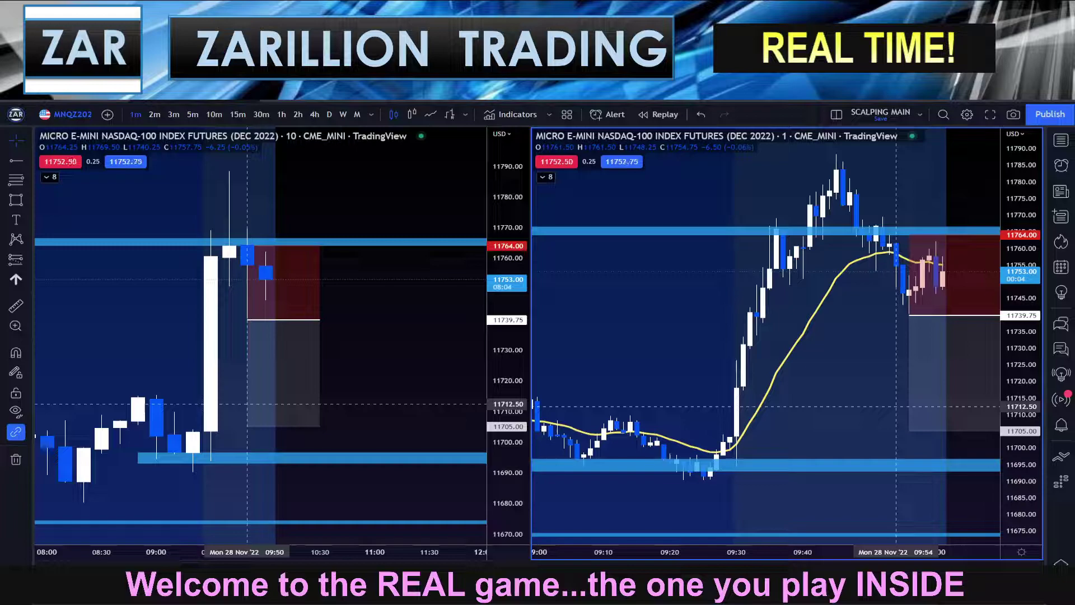
# Step: Set the short position's target to 11719.75 on the 1-minute chart
pyautogui.click(936, 369)
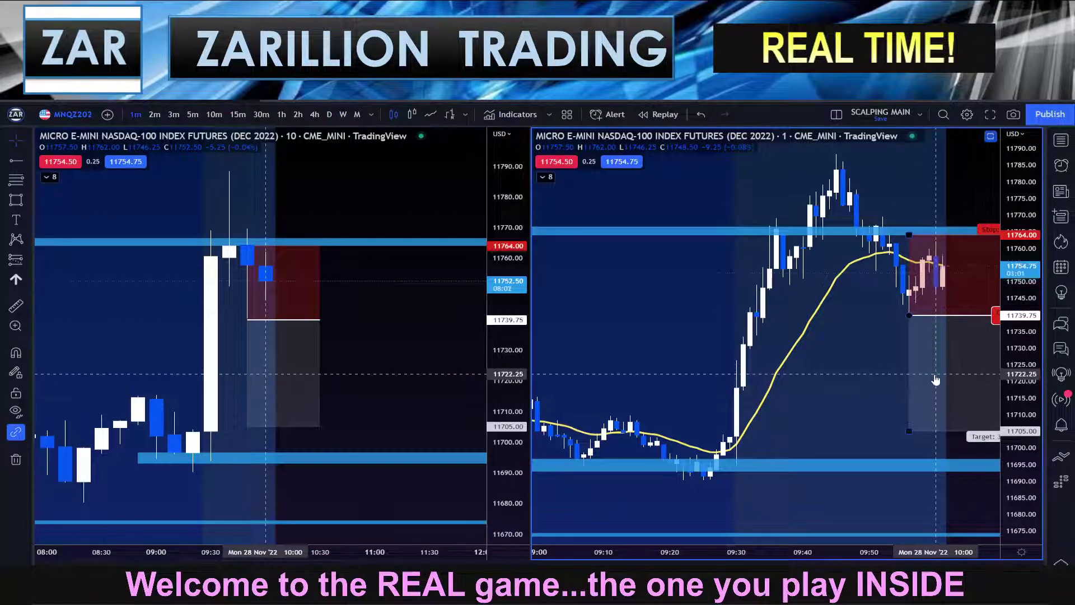
pyautogui.moveTo(935, 370); pyautogui.dragTo(829, 371)
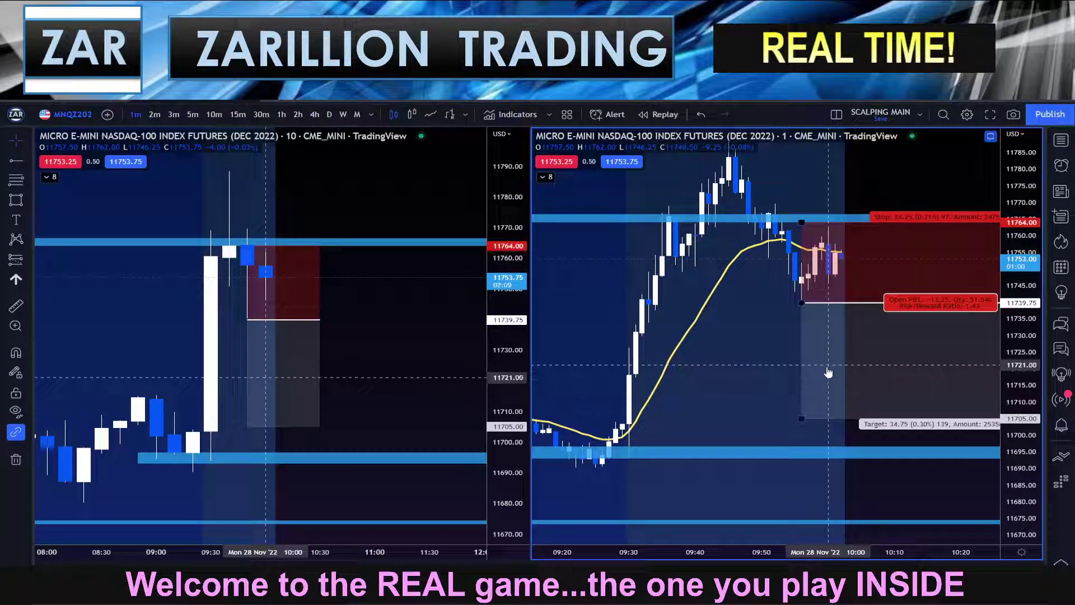
pyautogui.moveTo(801, 419); pyautogui.dragTo(789, 385)
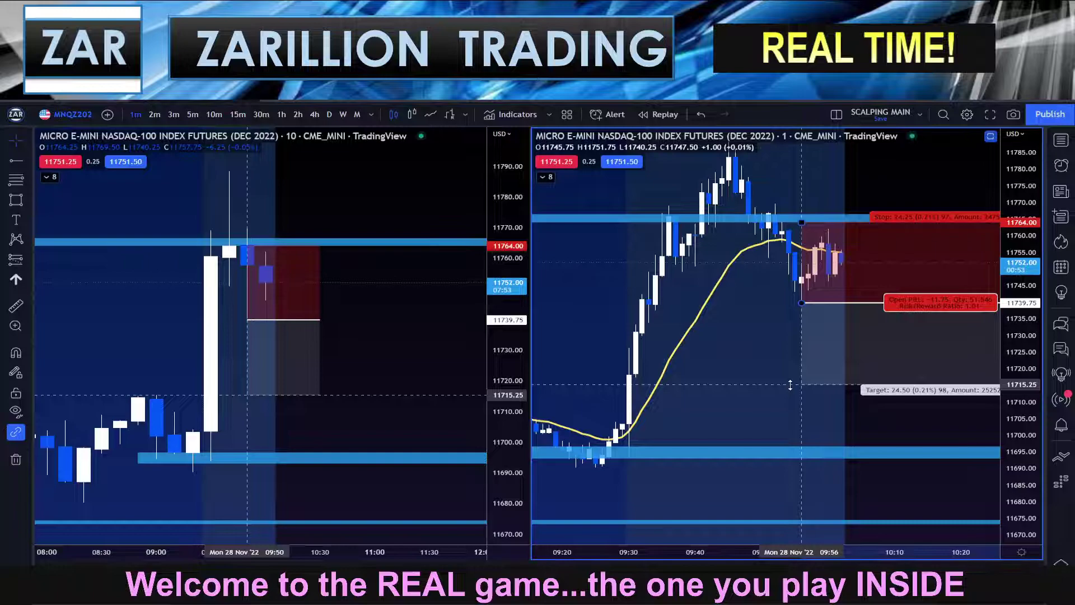
pyautogui.moveTo(789, 385); pyautogui.dragTo(793, 383)
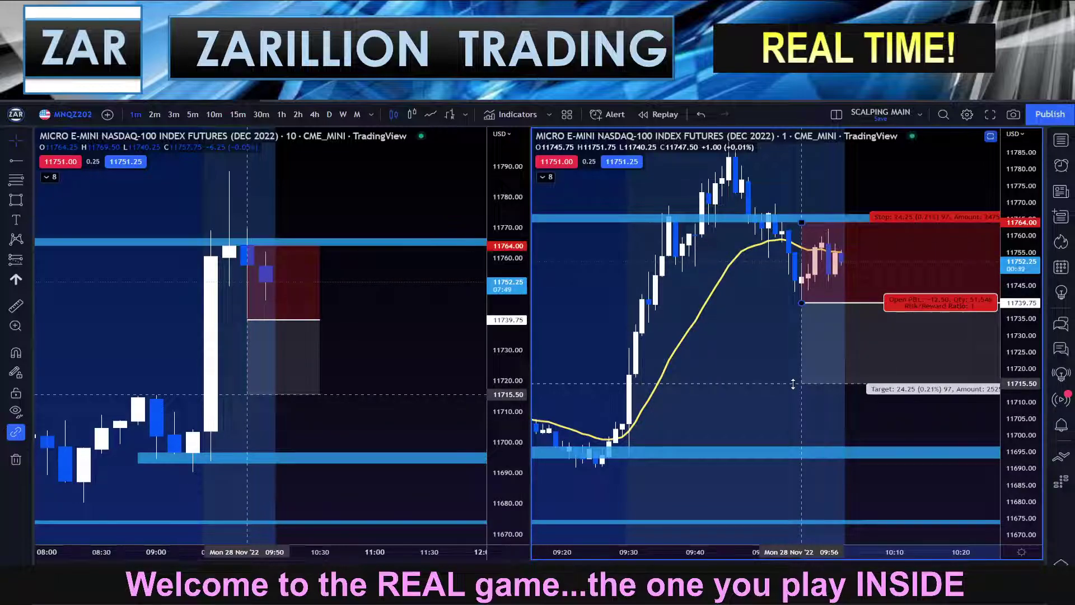
pyautogui.moveTo(793, 383); pyautogui.dragTo(796, 379)
pyautogui.moveTo(798, 378); pyautogui.dragTo(801, 369)
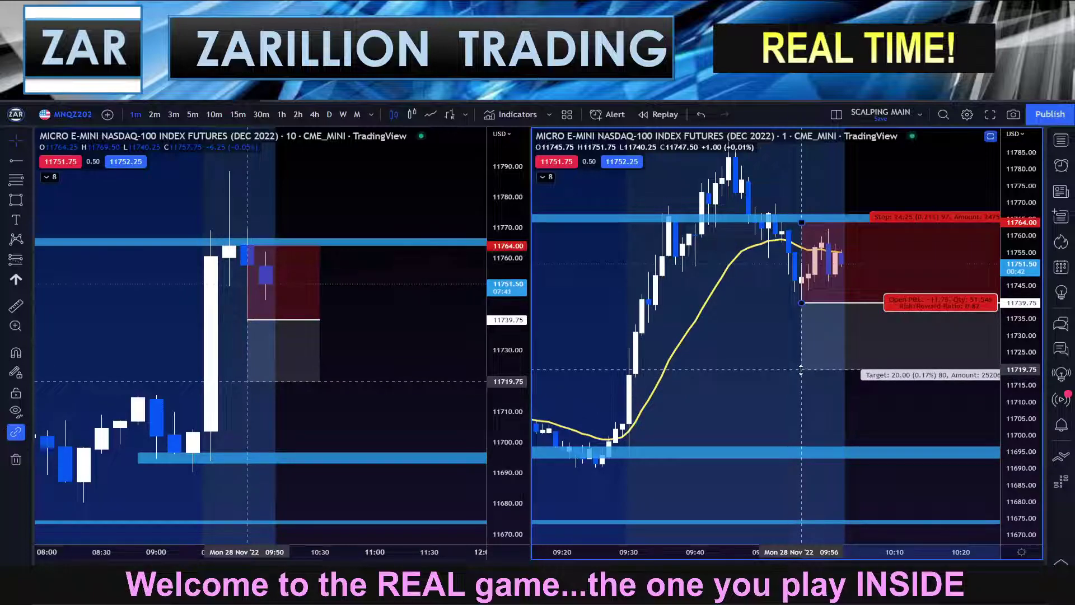
pyautogui.click(747, 370)
# Step: Set the short position's stop to 11763.25, just under the 11765 zone
pyautogui.moveTo(737, 374); pyautogui.dragTo(762, 411)
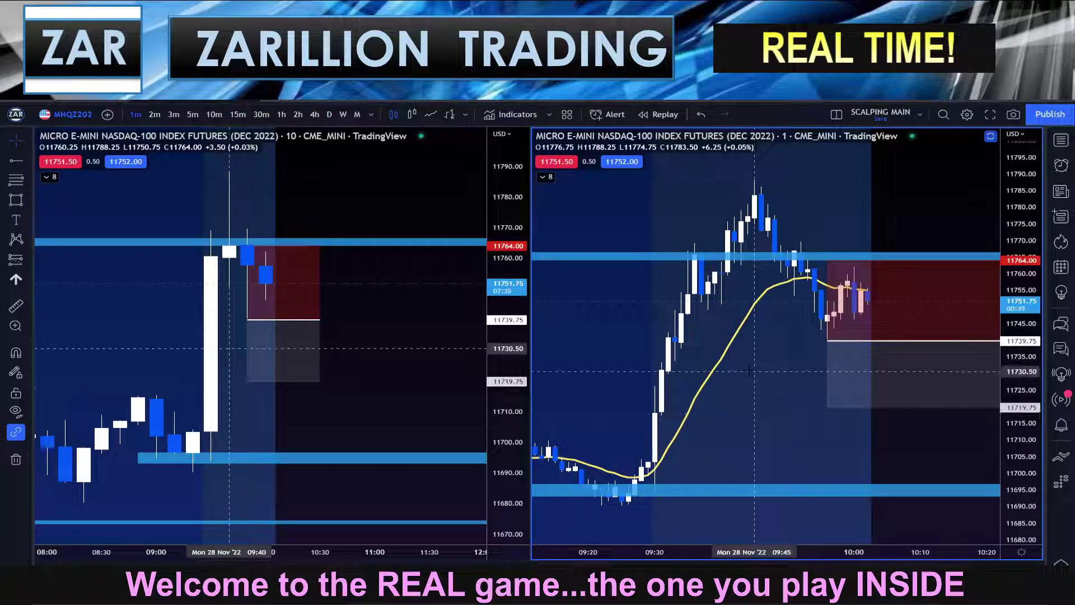
pyautogui.moveTo(749, 370); pyautogui.dragTo(708, 370)
pyautogui.click(787, 261)
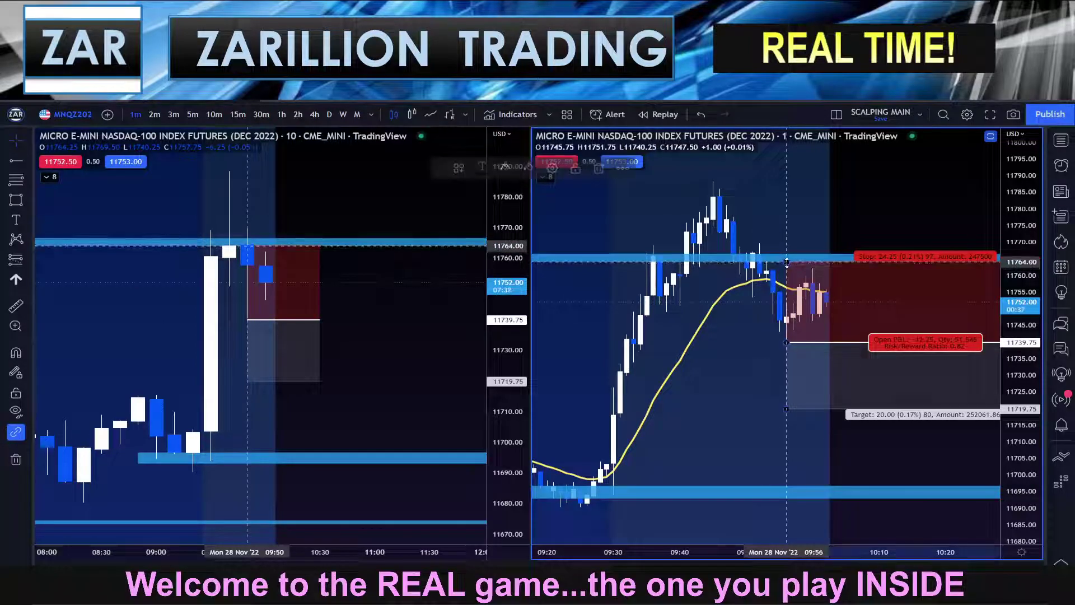
pyautogui.moveTo(740, 384); pyautogui.dragTo(786, 396)
# Step: Examine the latest candles on both charts between the short position's entry line and the 11765 zone
pyautogui.moveTo(142, 357); pyautogui.dragTo(182, 358)
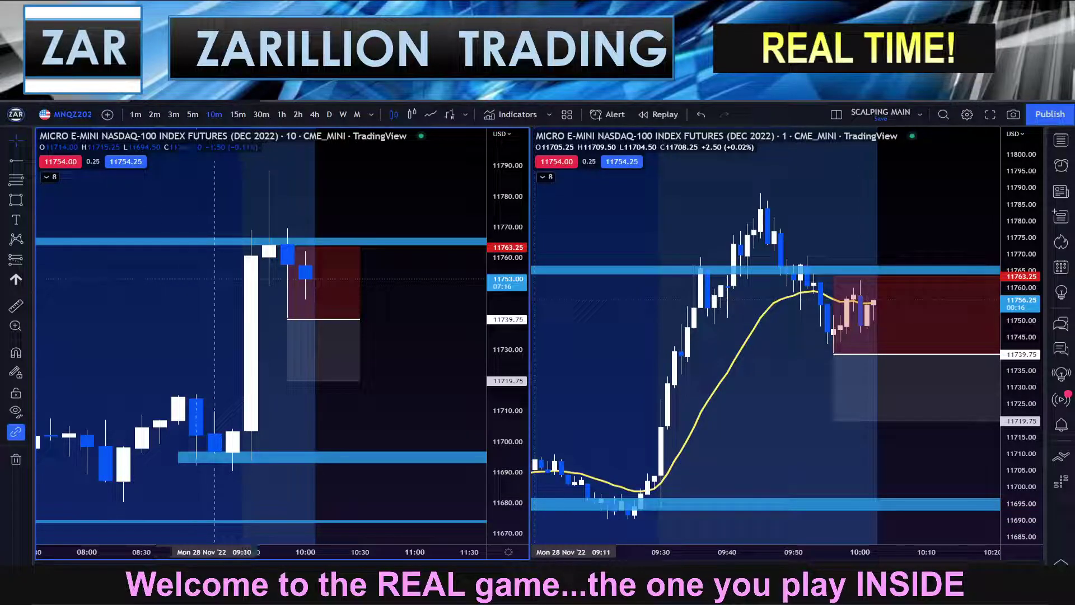
pyautogui.moveTo(695, 238); pyautogui.dragTo(711, 237)
pyautogui.moveTo(1013, 313); pyautogui.dragTo(1025, 236)
pyautogui.moveTo(640, 307); pyautogui.dragTo(647, 337)
pyautogui.scroll(1, 665, 307)
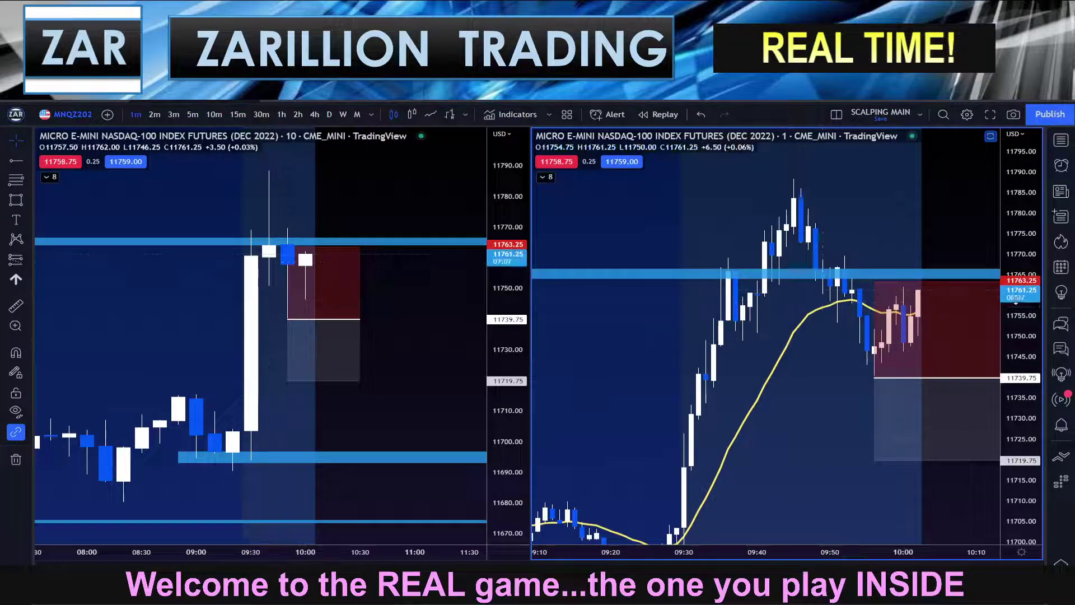
pyautogui.moveTo(1020, 343); pyautogui.dragTo(1021, 402)
pyautogui.scroll(2, 732, 405)
pyautogui.moveTo(696, 398); pyautogui.dragTo(768, 372)
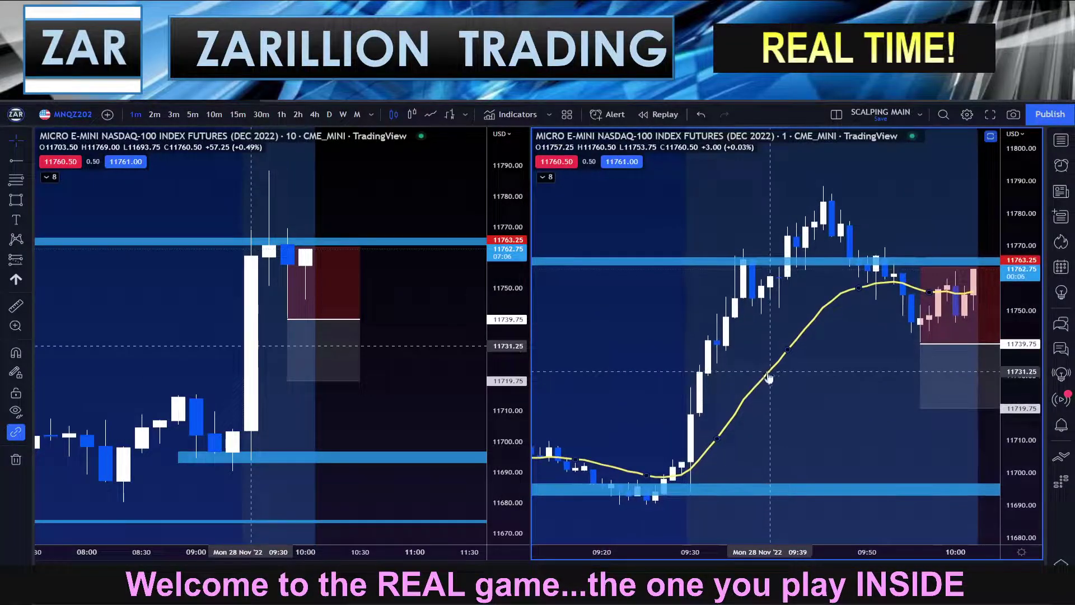
pyautogui.moveTo(645, 315); pyautogui.dragTo(594, 338)
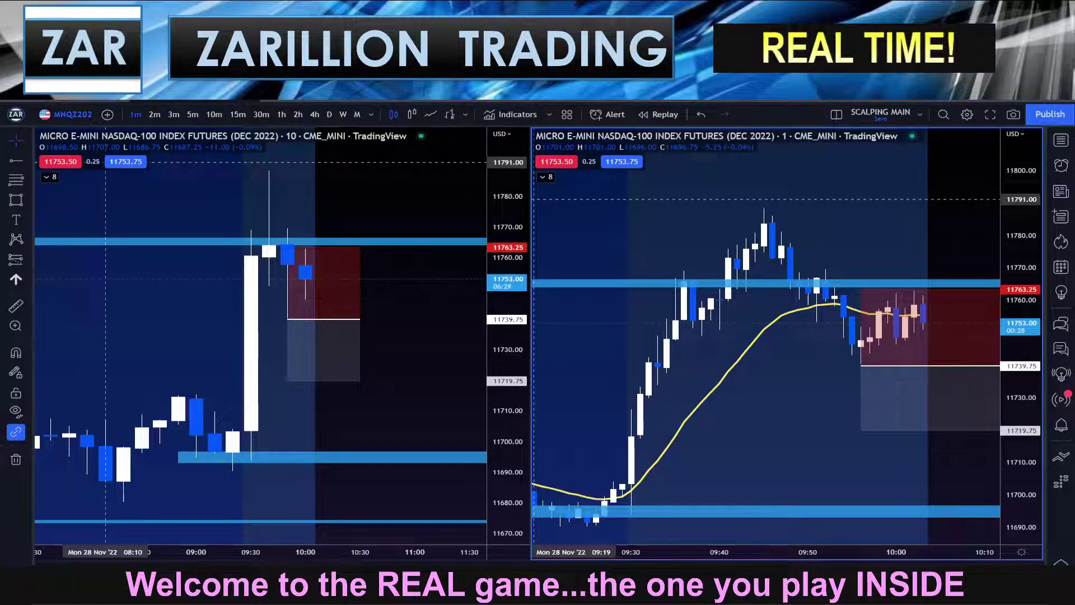
pyautogui.moveTo(806, 402); pyautogui.dragTo(792, 336)
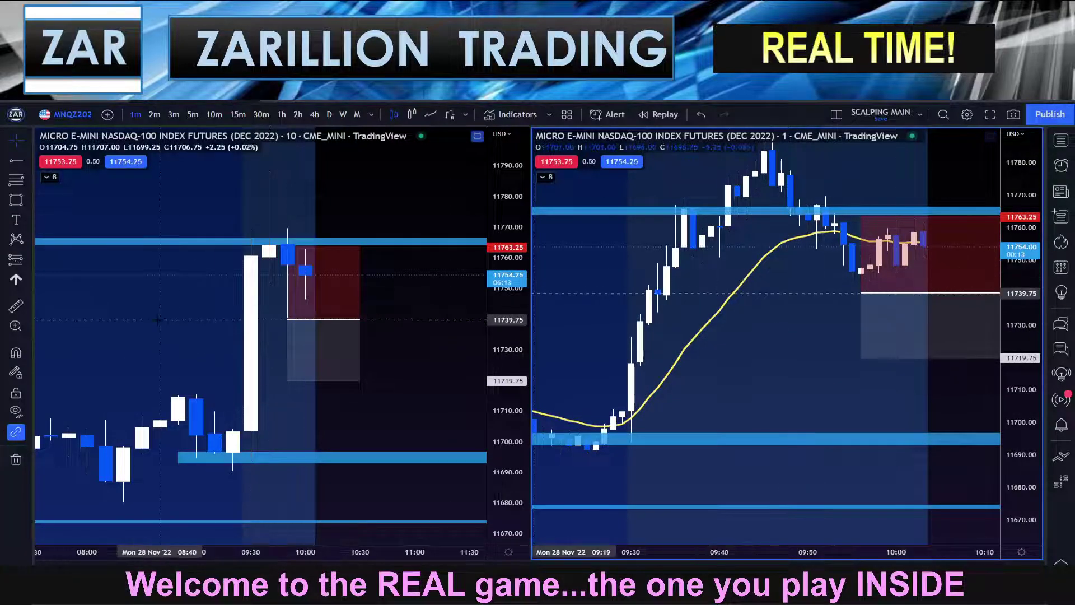
# Step: Examine the current 10- and 1-minute candles against the short position's 11763.25 stop and the moving average
pyautogui.moveTo(161, 317); pyautogui.dragTo(261, 282)
pyautogui.click(914, 246)
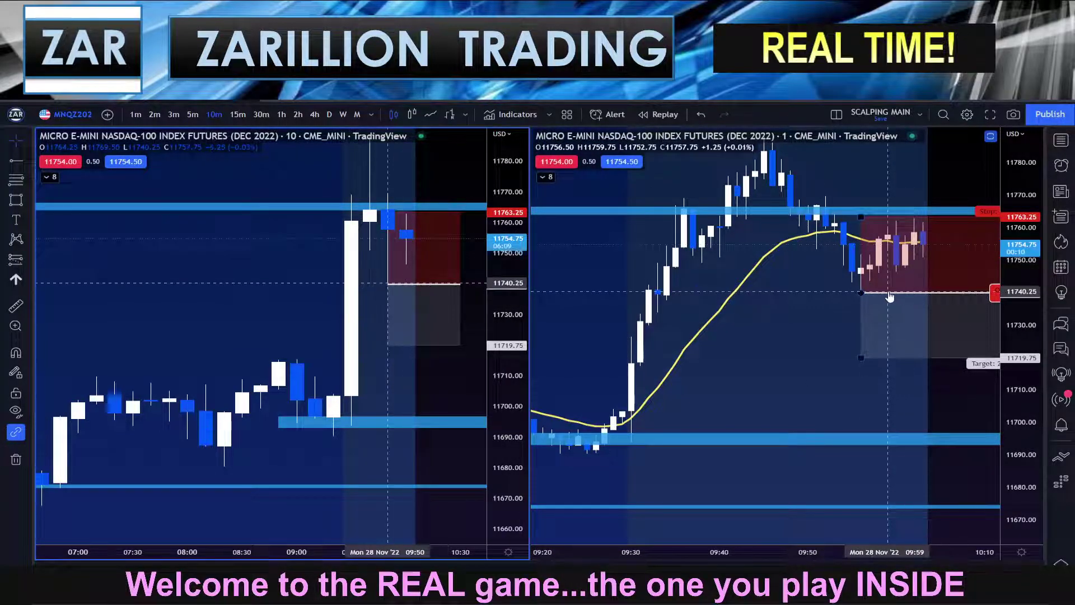
pyautogui.click(791, 337)
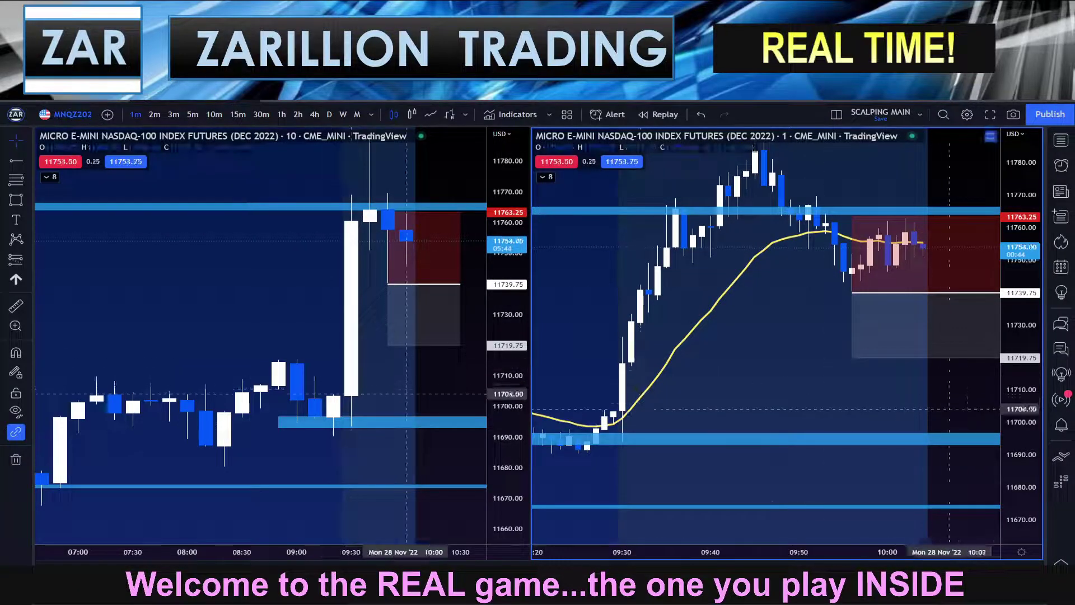
pyautogui.moveTo(1020, 462); pyautogui.dragTo(1021, 328)
pyautogui.moveTo(779, 351); pyautogui.dragTo(794, 434)
pyautogui.scroll(3, 789, 456)
pyautogui.scroll(3, 772, 435)
pyautogui.scroll(-3, 771, 435)
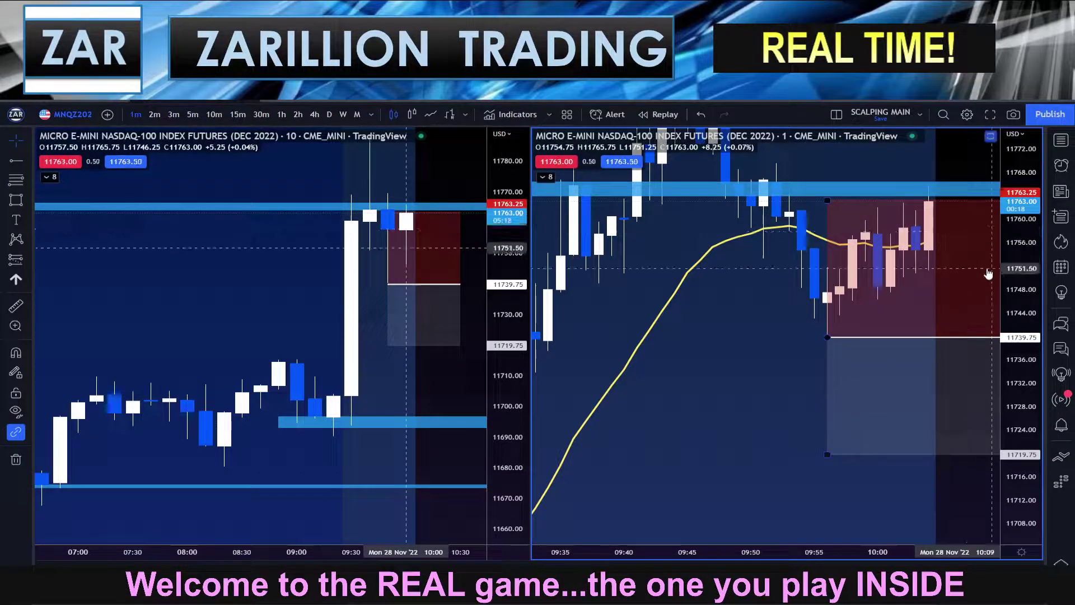
pyautogui.moveTo(1009, 242); pyautogui.dragTo(997, 365)
pyautogui.scroll(-4, 790, 398)
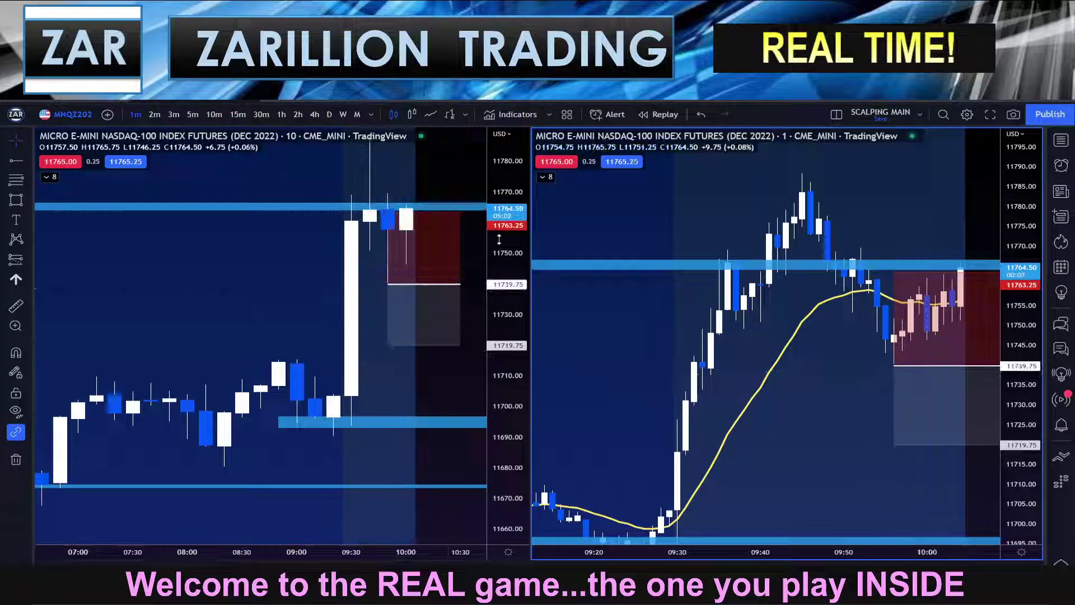
# Step: Delete the short position and return to the 10-minute chart, showing the overnight candles and lower zones
pyautogui.click(479, 338)
pyautogui.scroll(-5, 355, 296)
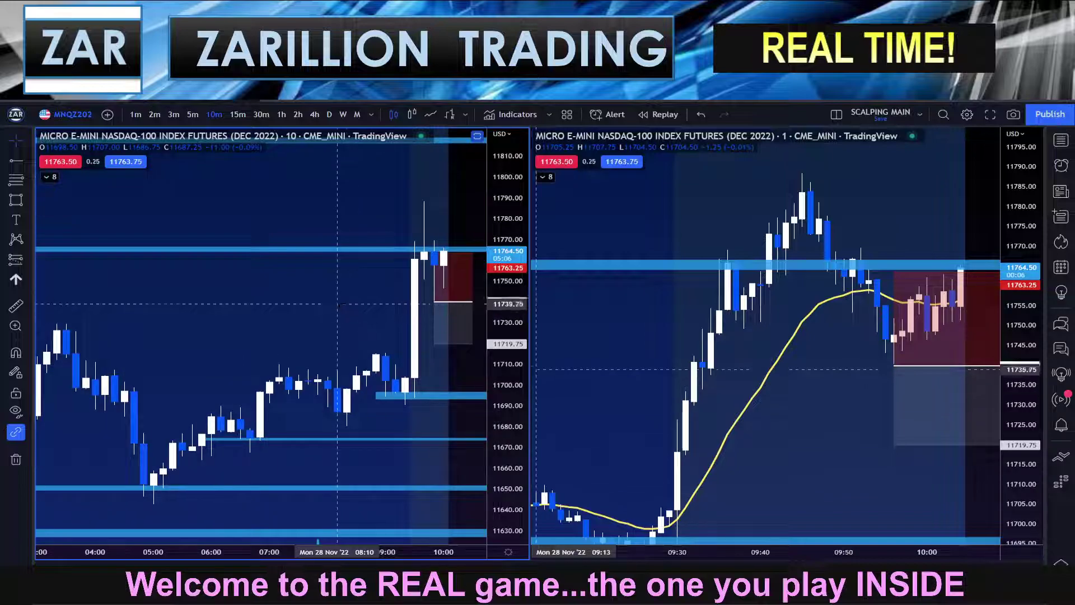
pyautogui.moveTo(355, 297); pyautogui.dragTo(336, 303)
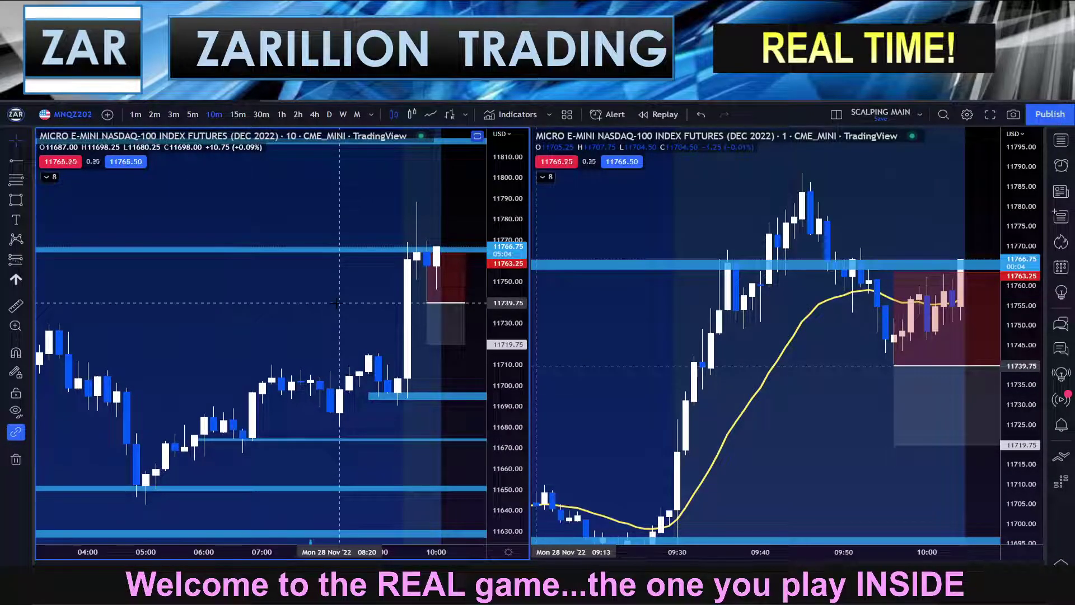
pyautogui.click(927, 395)
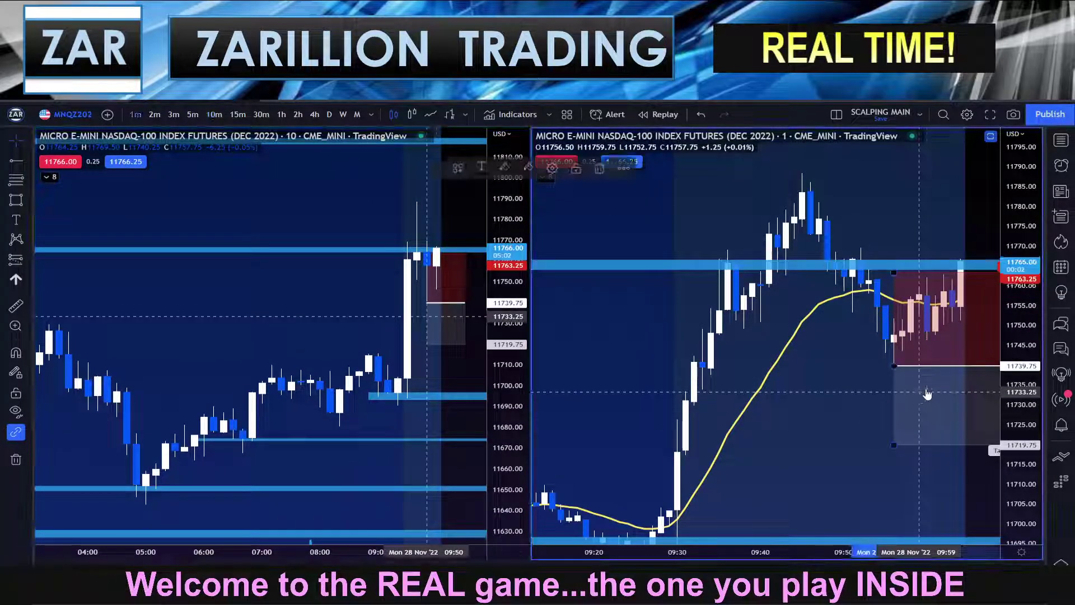
pyautogui.press('Delete')
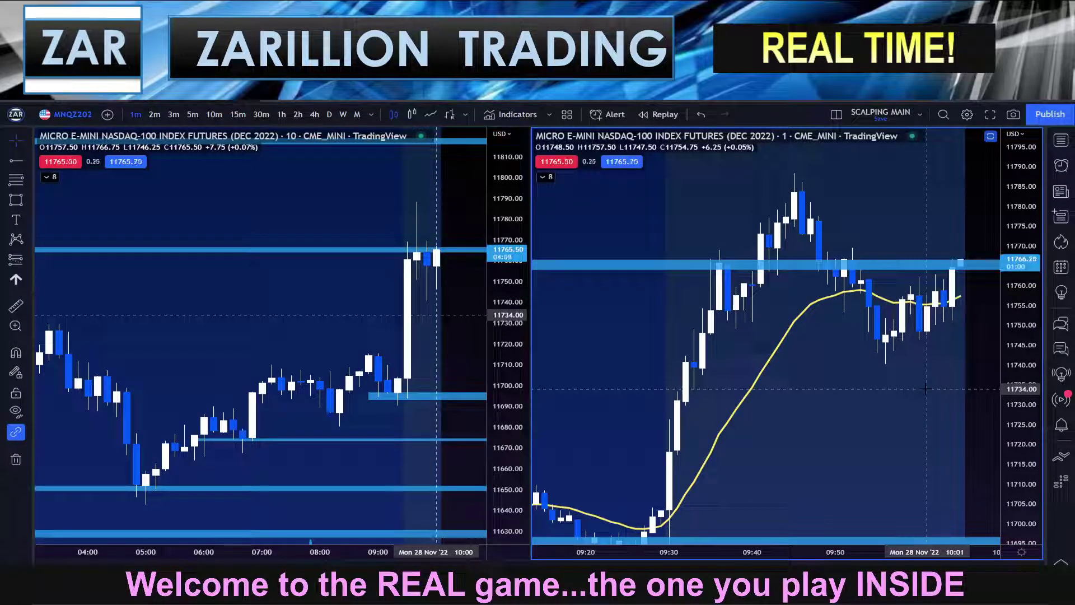
pyautogui.click(368, 255)
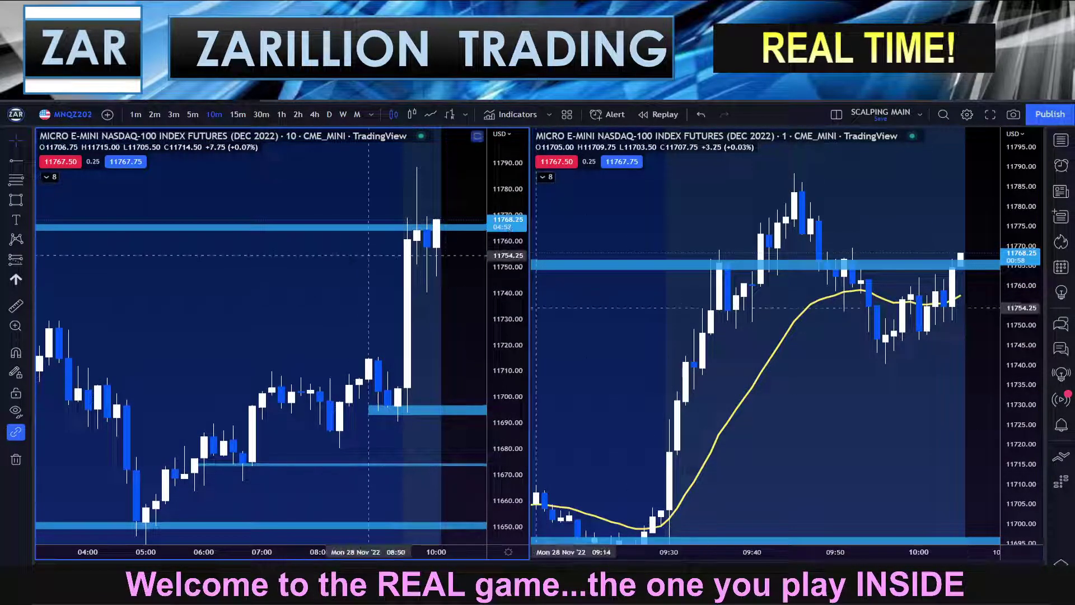
# Step: Draw a horizontal ray at 11802.50 from Friday's swing high on the 10-minute chart and measure the move up to it from 11770
pyautogui.scroll(-3, 368, 255)
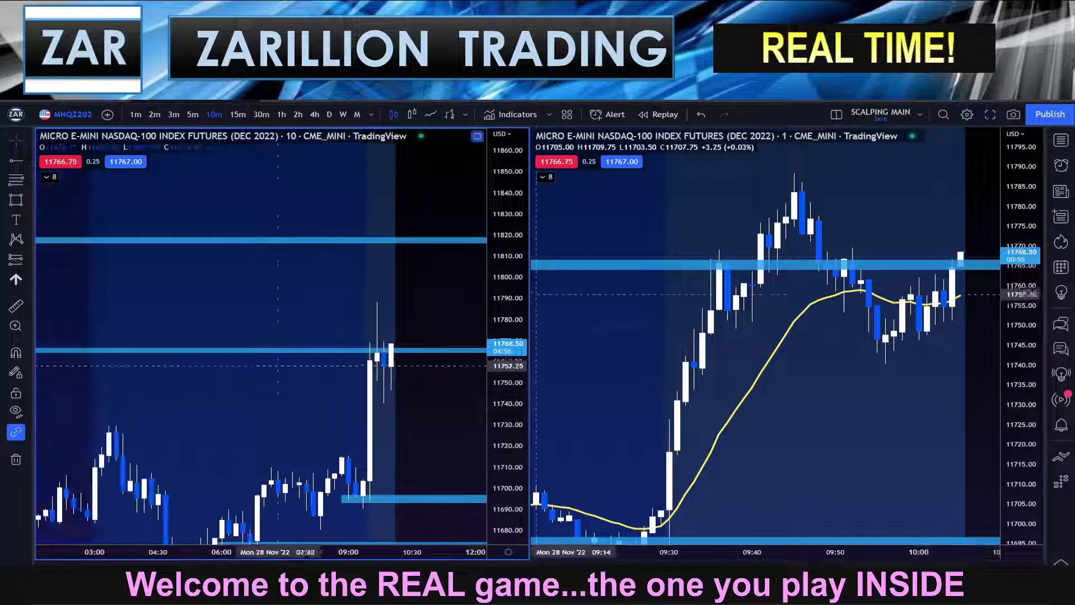
pyautogui.scroll(-5, 278, 365)
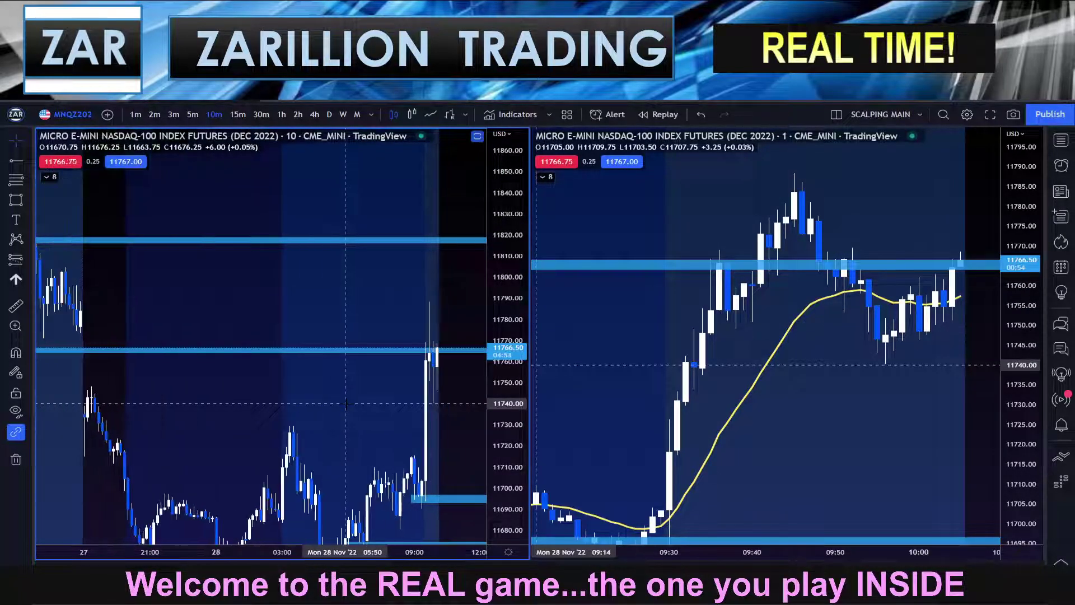
pyautogui.scroll(-4, 345, 403)
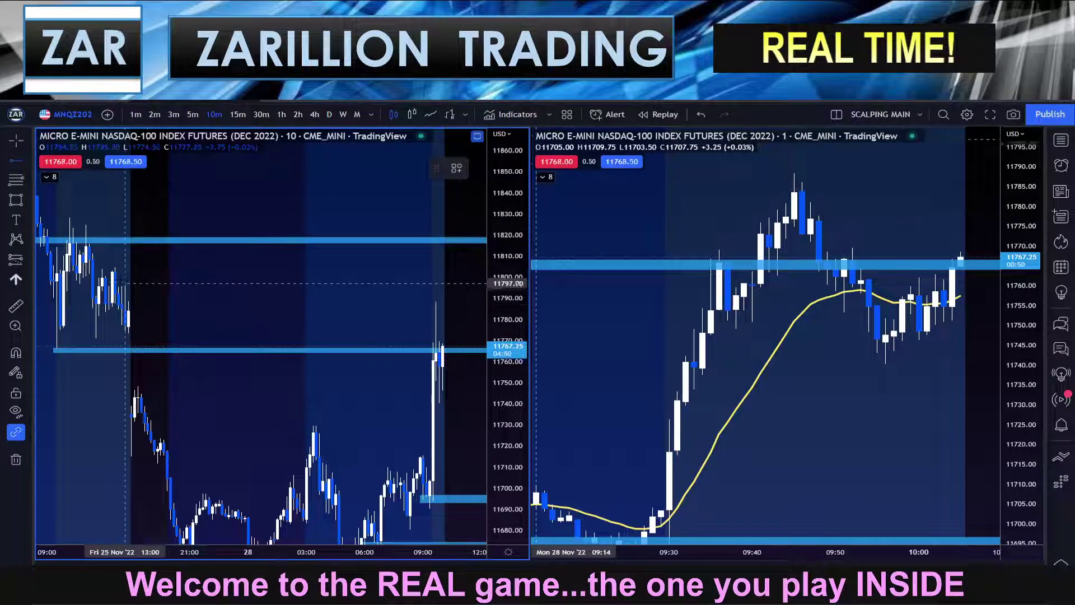
pyautogui.click(112, 271)
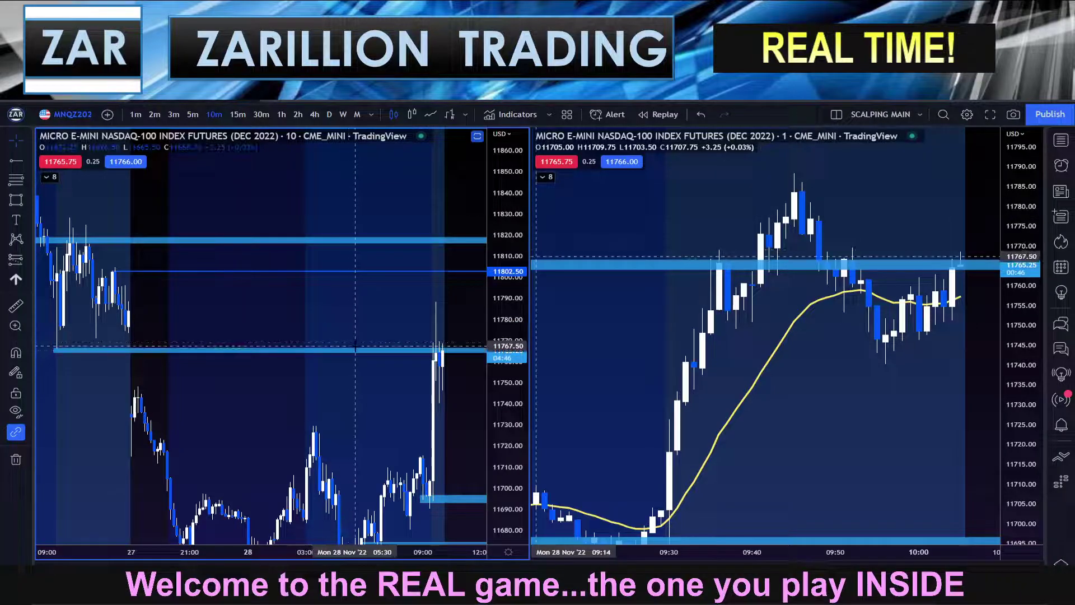
pyautogui.keyDown('shift'); pyautogui.click(361, 340); pyautogui.keyUp('shift')
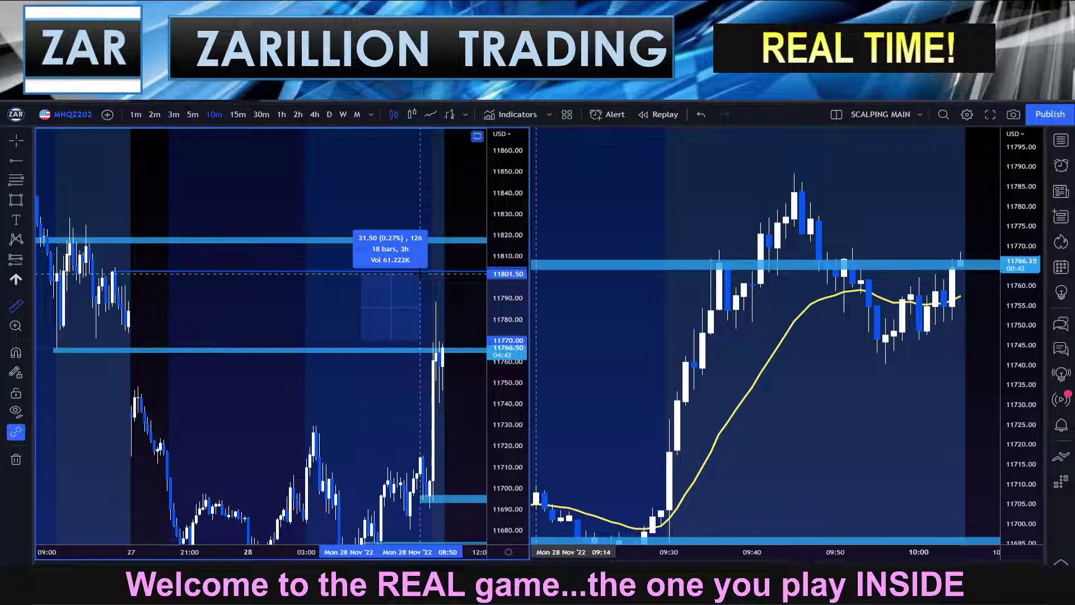
pyautogui.click(420, 274)
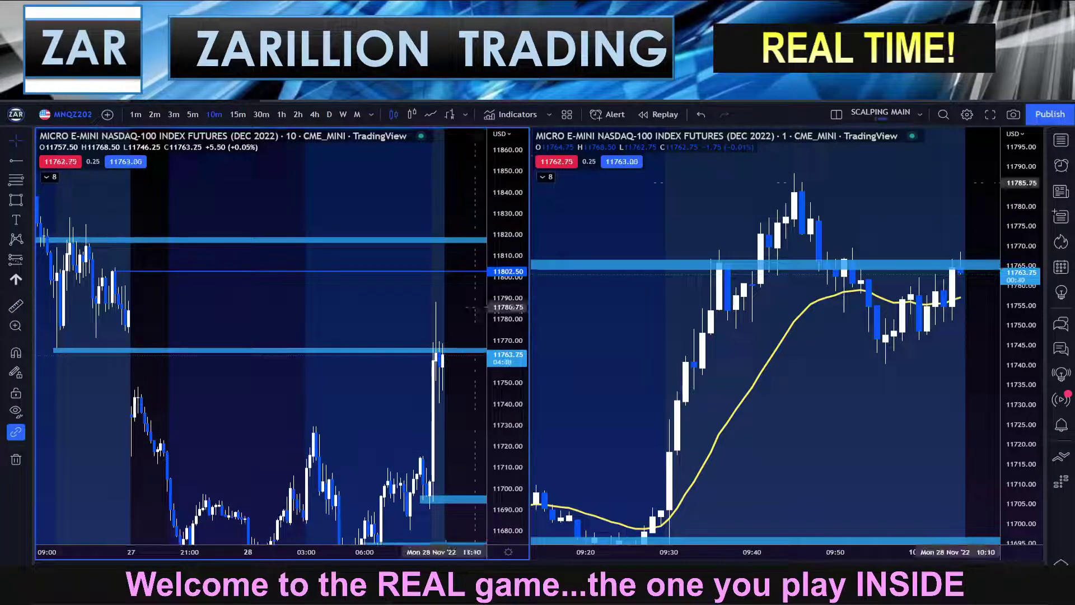
# Step: Examine the latest 10- and 1-minute candles between the 11765 zone and the 11695 zone
pyautogui.scroll(3, 475, 307)
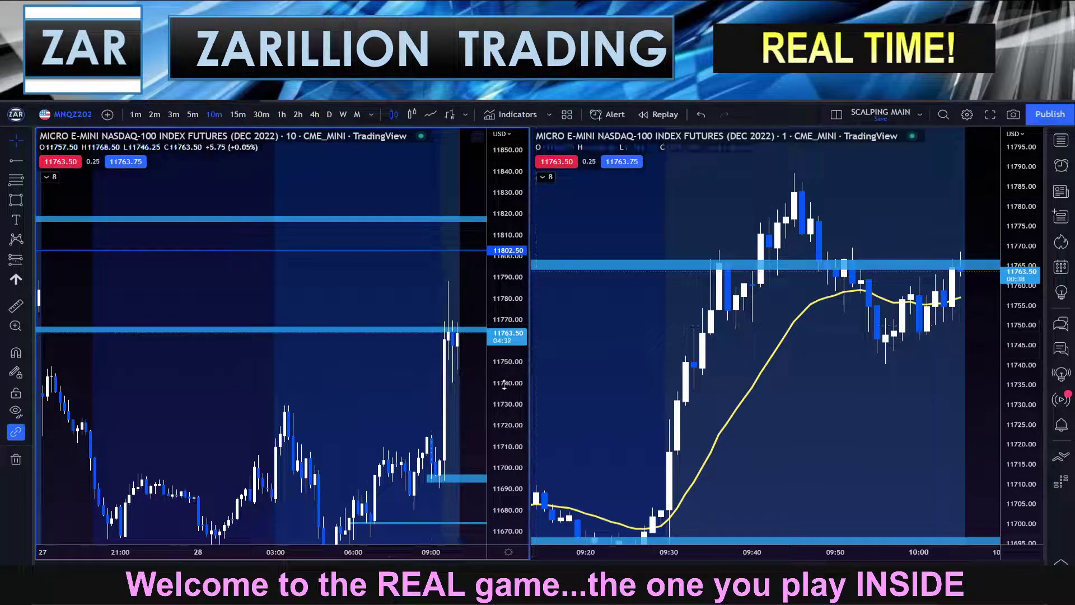
pyautogui.moveTo(504, 384); pyautogui.dragTo(504, 360)
pyautogui.scroll(4, 427, 340)
pyautogui.moveTo(356, 292); pyautogui.dragTo(374, 274)
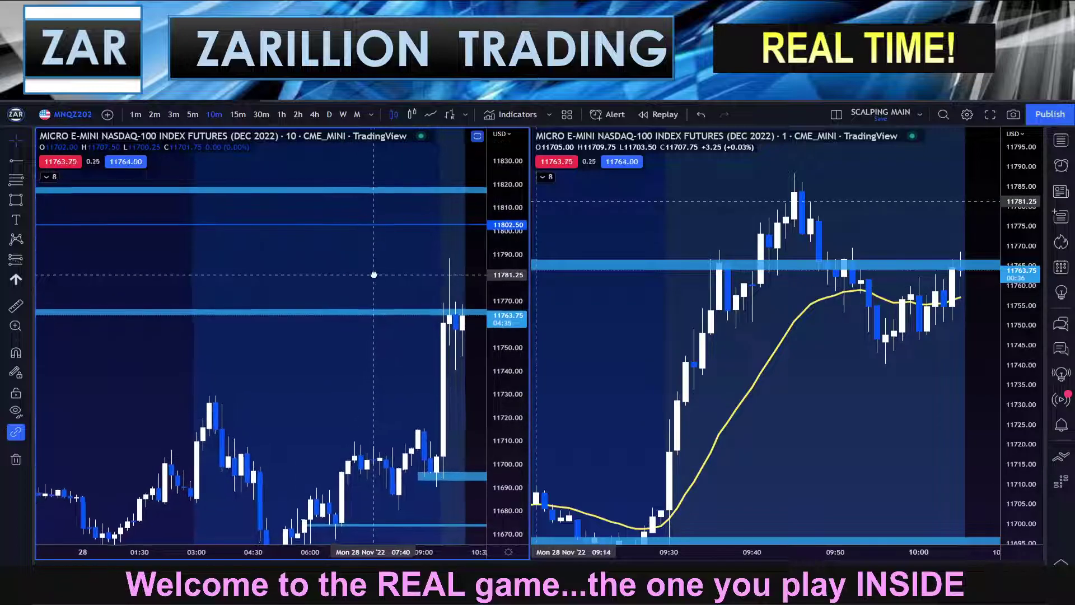
pyautogui.scroll(3, 374, 275)
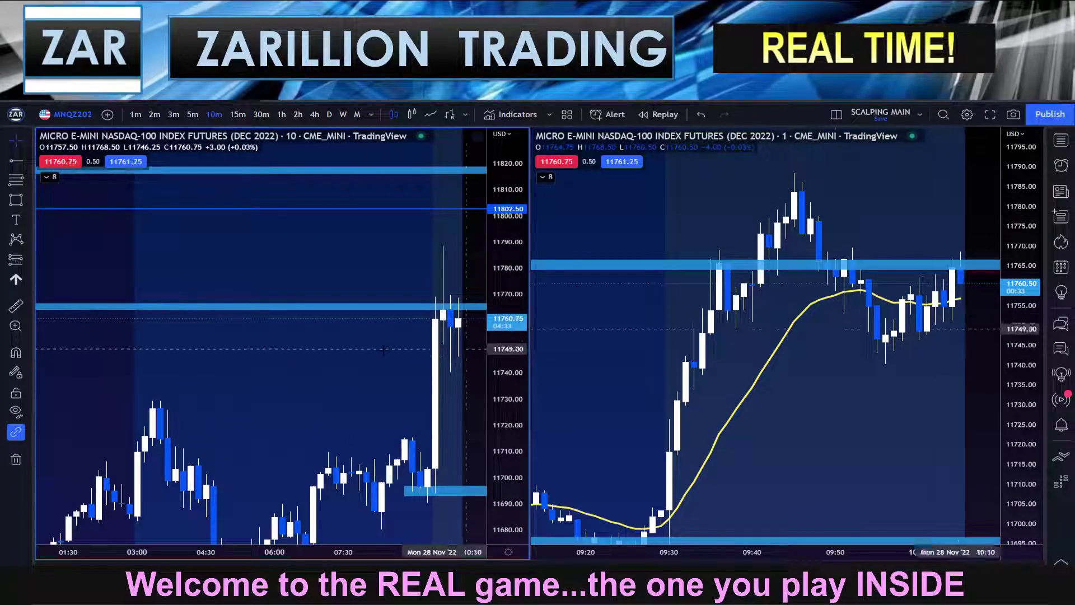
pyautogui.moveTo(383, 351); pyautogui.dragTo(255, 354)
pyautogui.moveTo(523, 363); pyautogui.dragTo(523, 351)
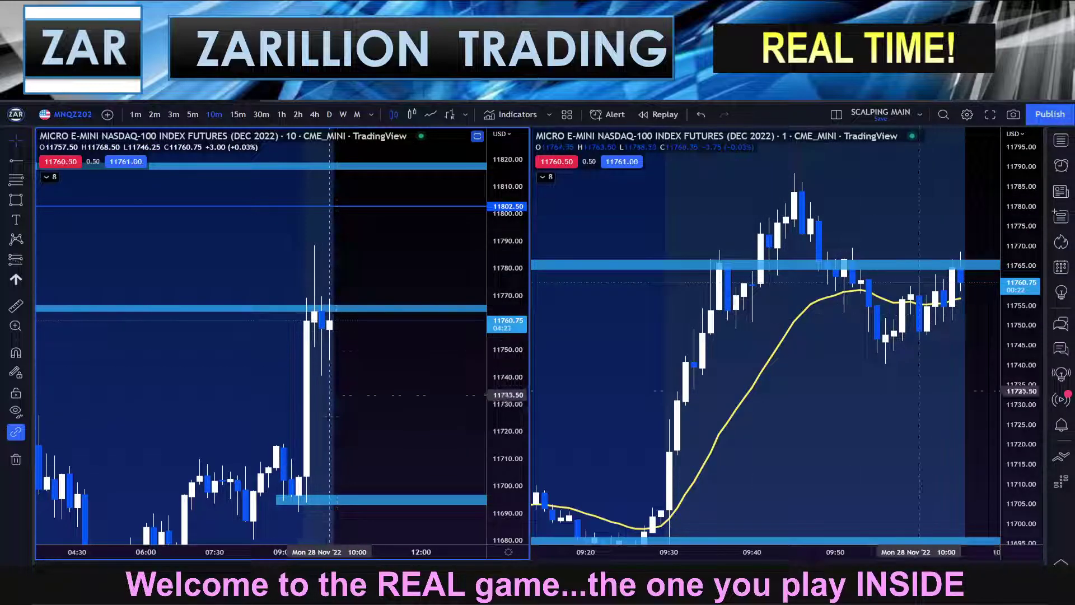
pyautogui.moveTo(237, 368); pyautogui.dragTo(311, 334)
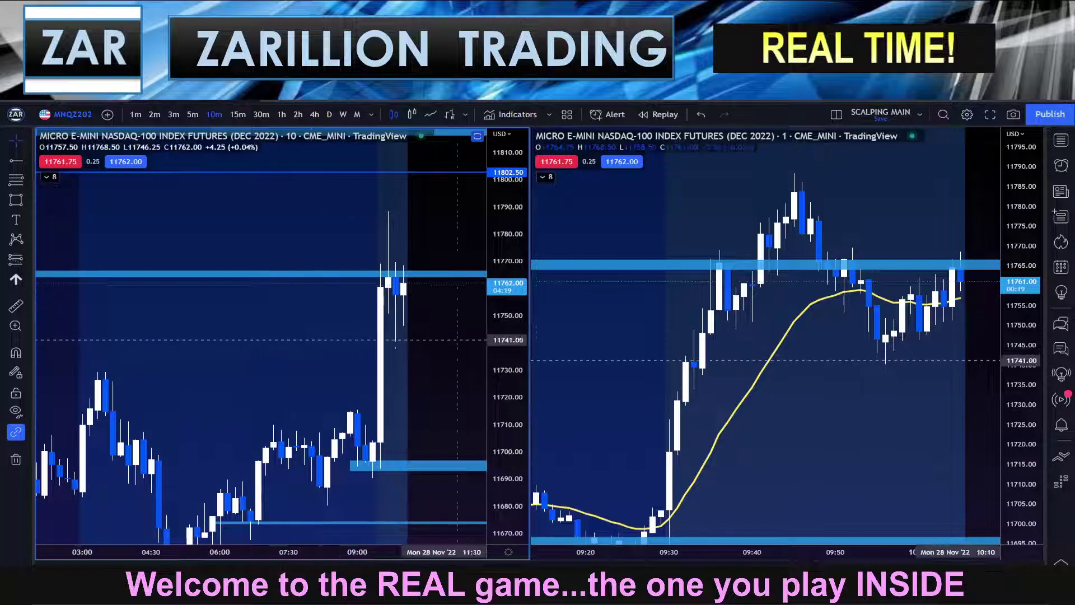
pyautogui.scroll(3, 284, 353)
pyautogui.scroll(2, 285, 353)
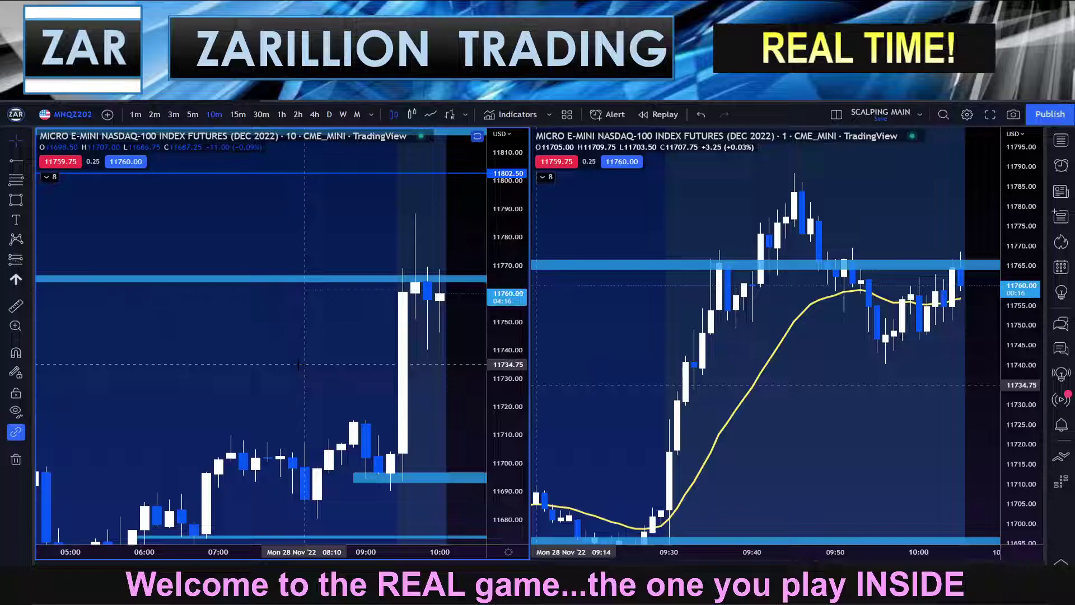
pyautogui.click(926, 415)
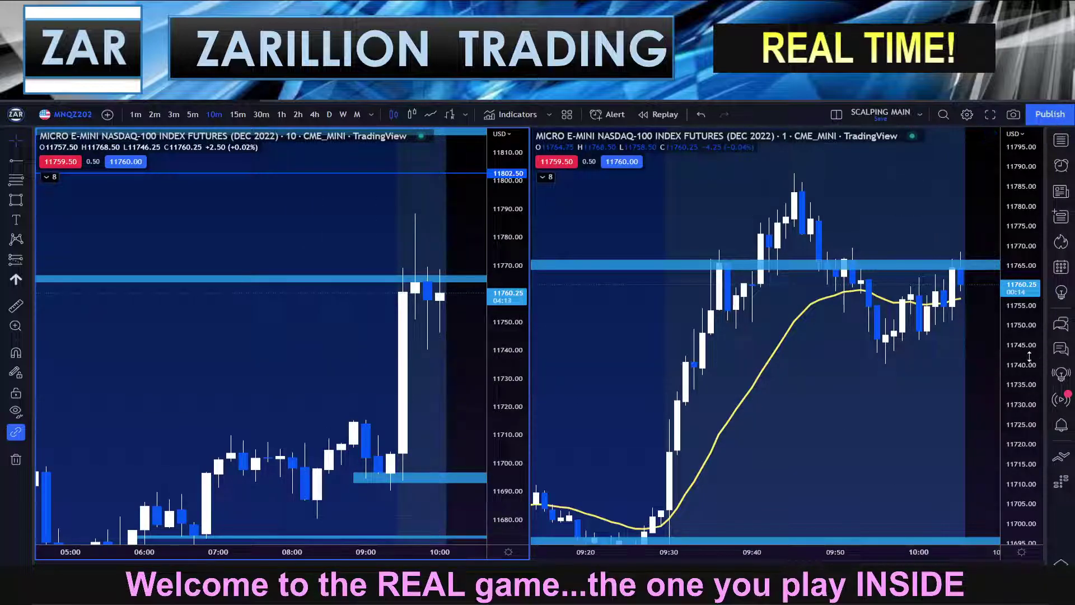
pyautogui.scroll(-3, 927, 414)
pyautogui.moveTo(926, 414); pyautogui.dragTo(909, 385)
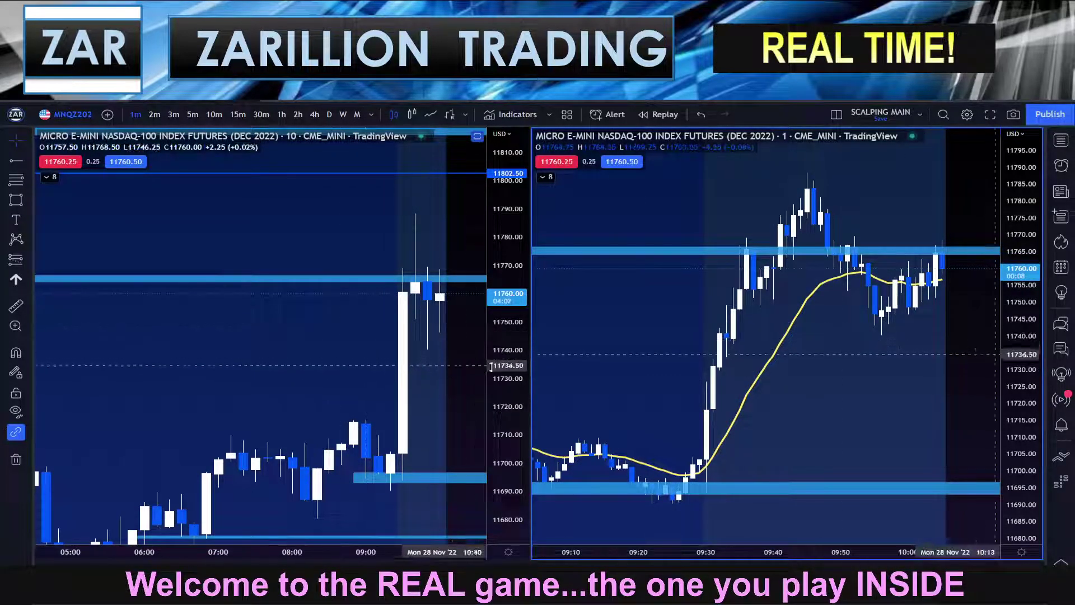
pyautogui.click(318, 352)
pyautogui.moveTo(311, 360); pyautogui.dragTo(328, 351)
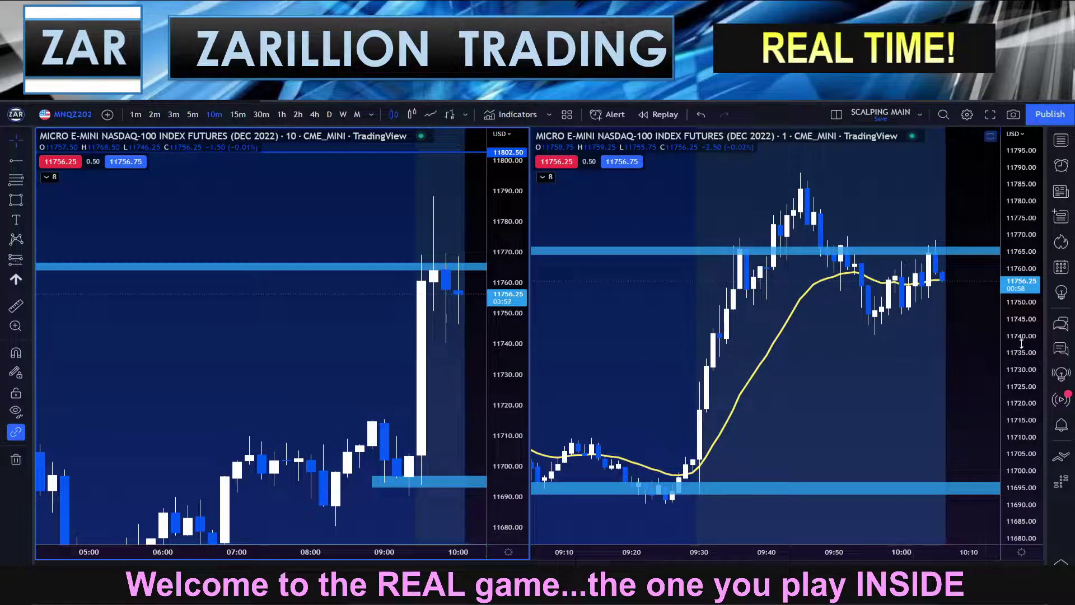
# Step: Place a short position with its entry at 11740 on the 1-minute chart's 09:56 low and extend it past the current candle
pyautogui.moveTo(822, 402); pyautogui.dragTo(796, 355)
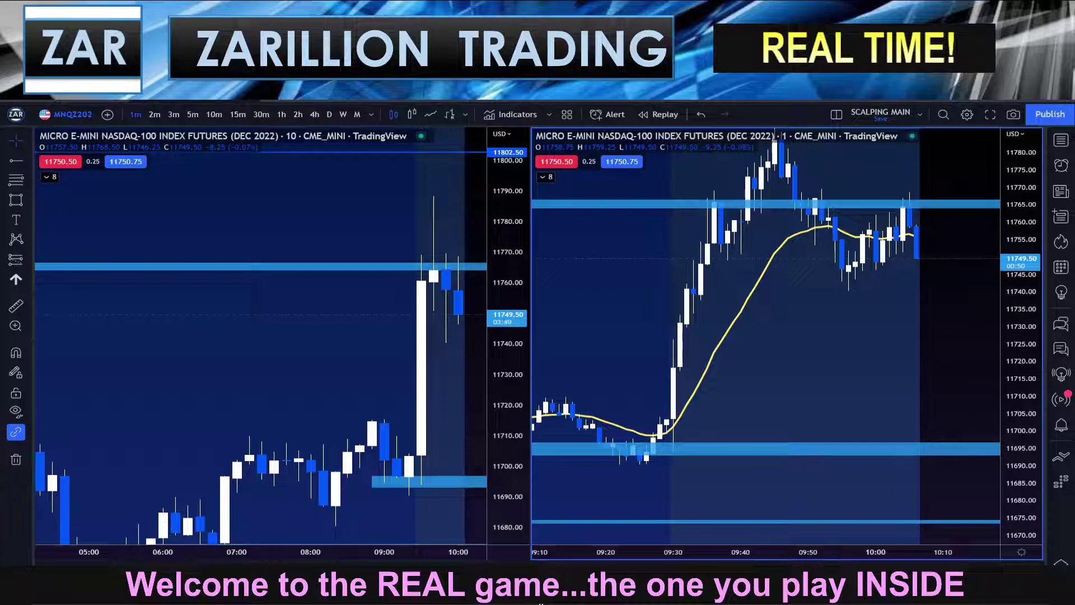
pyautogui.click(850, 292)
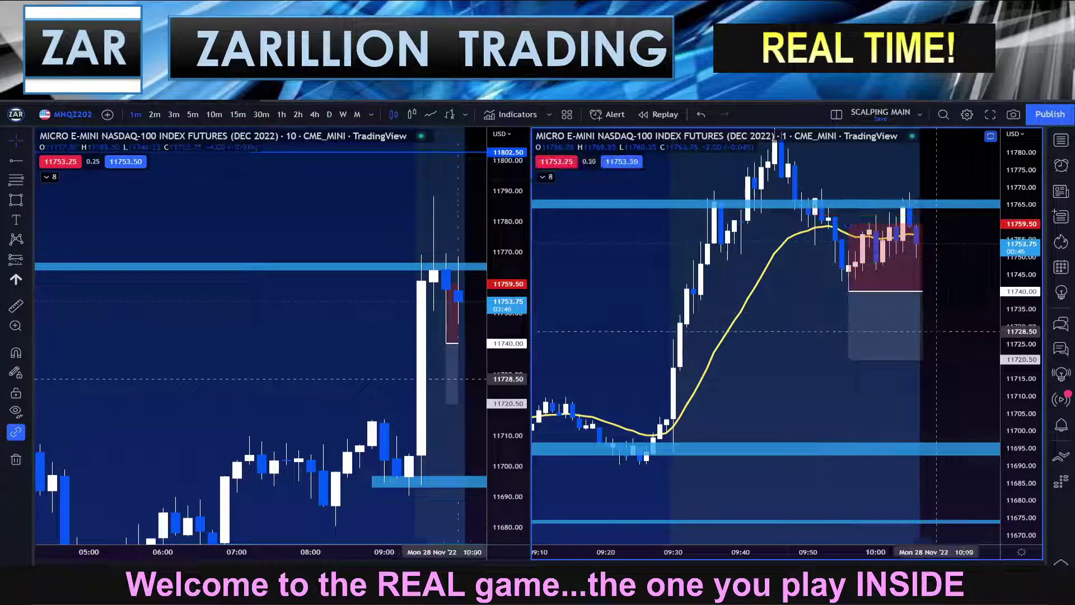
pyautogui.moveTo(1008, 325); pyautogui.dragTo(1008, 285)
pyautogui.moveTo(796, 324); pyautogui.dragTo(769, 359)
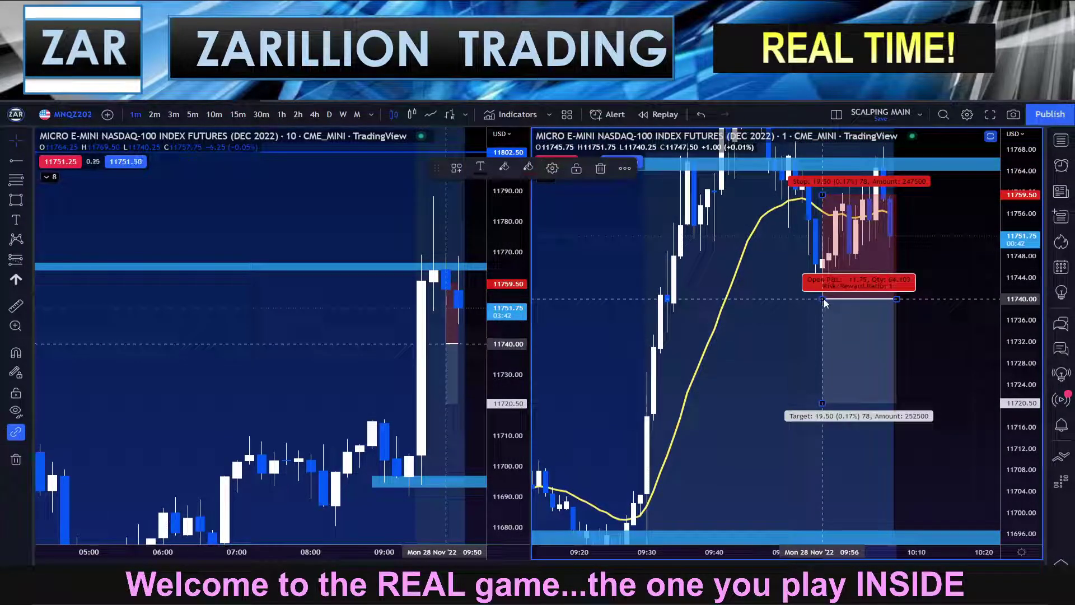
pyautogui.moveTo(897, 299); pyautogui.dragTo(960, 298)
pyautogui.moveTo(777, 335); pyautogui.dragTo(721, 423)
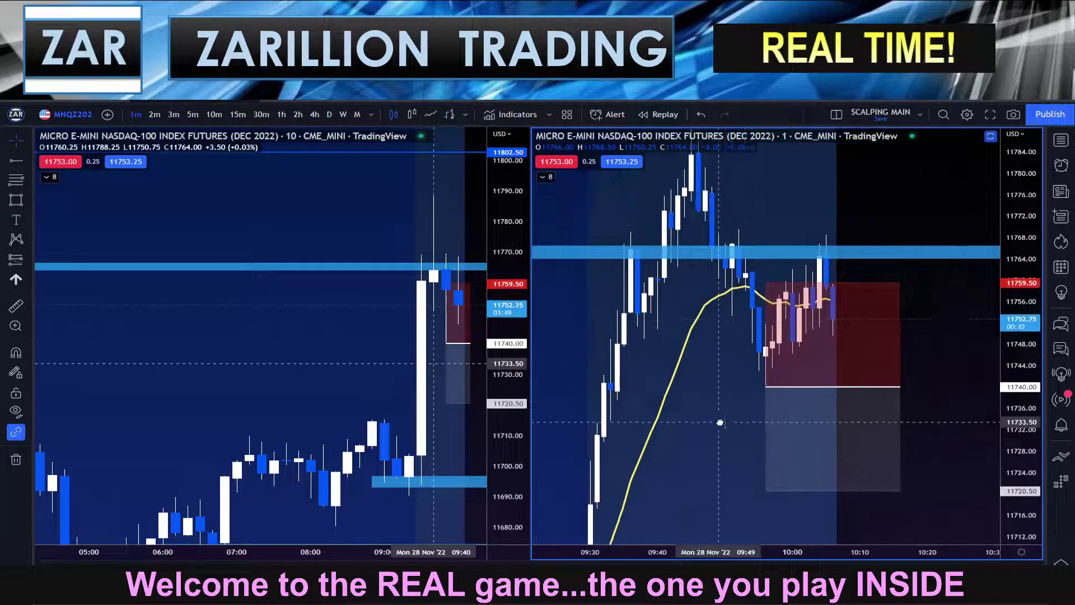
# Step: Set the short position's stop to 11767, above the 11765 zone, and its target to 11720
pyautogui.moveTo(766, 284); pyautogui.dragTo(766, 242)
pyautogui.moveTo(724, 469); pyautogui.dragTo(758, 406)
pyautogui.click(797, 430)
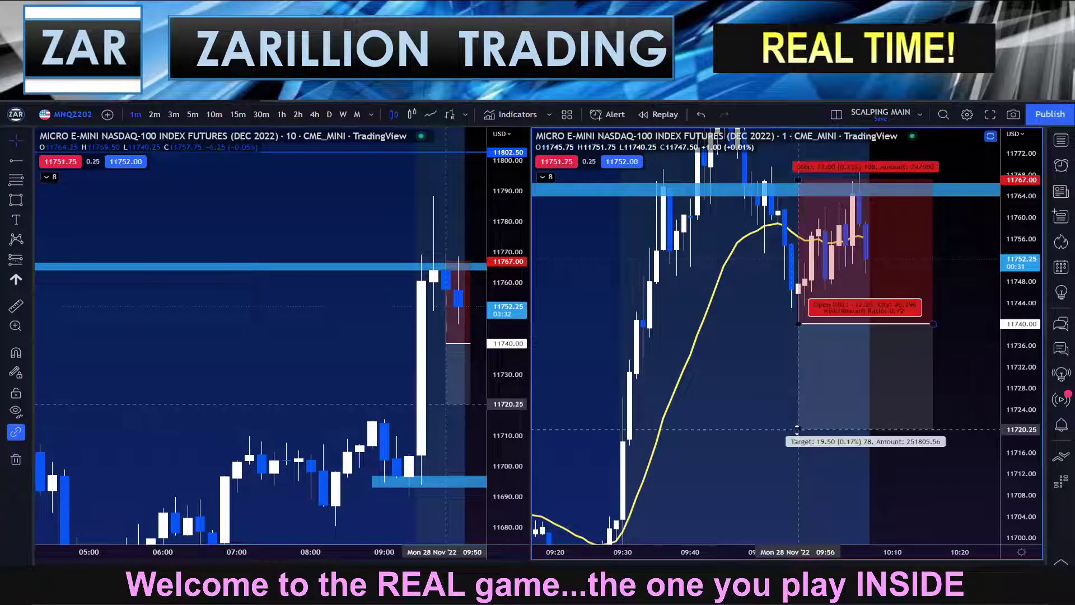
pyautogui.moveTo(797, 430)
pyautogui.mouseDown()
pyautogui.moveTo(806, 448)
pyautogui.moveTo(813, 435)
pyautogui.mouseUp()
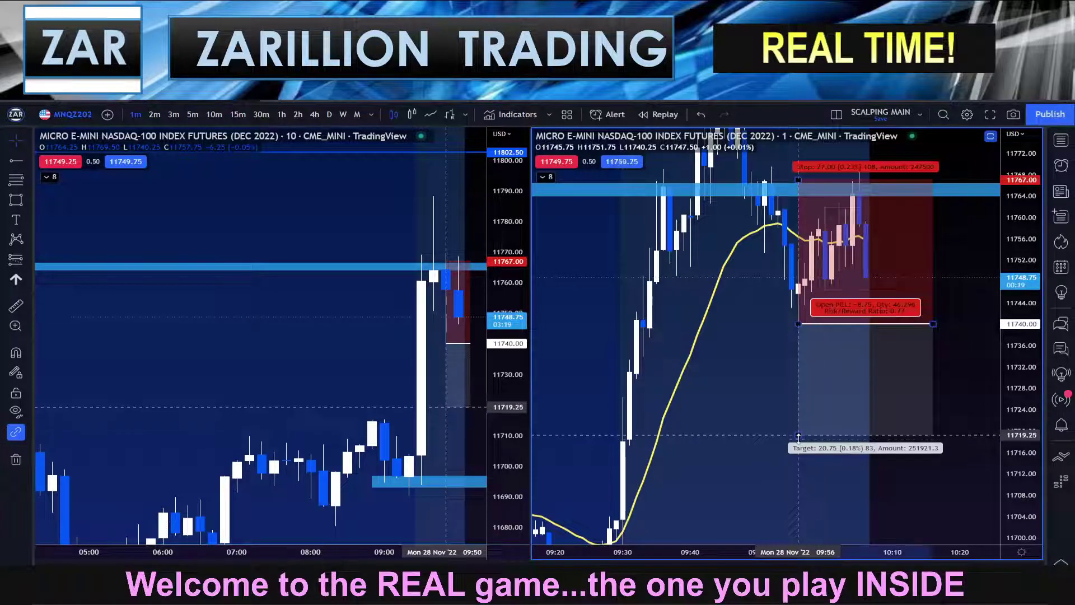
pyautogui.moveTo(802, 434); pyautogui.dragTo(801, 431)
pyautogui.click(726, 420)
# Step: Examine the current 10- and 1-minute candles against the short position's 11740 entry and its target area
pyautogui.moveTo(723, 420)
pyautogui.mouseDown()
pyautogui.moveTo(682, 442)
pyautogui.moveTo(720, 429)
pyautogui.mouseUp()
pyautogui.moveTo(1018, 263); pyautogui.dragTo(1019, 353)
pyautogui.scroll(5, 266, 331)
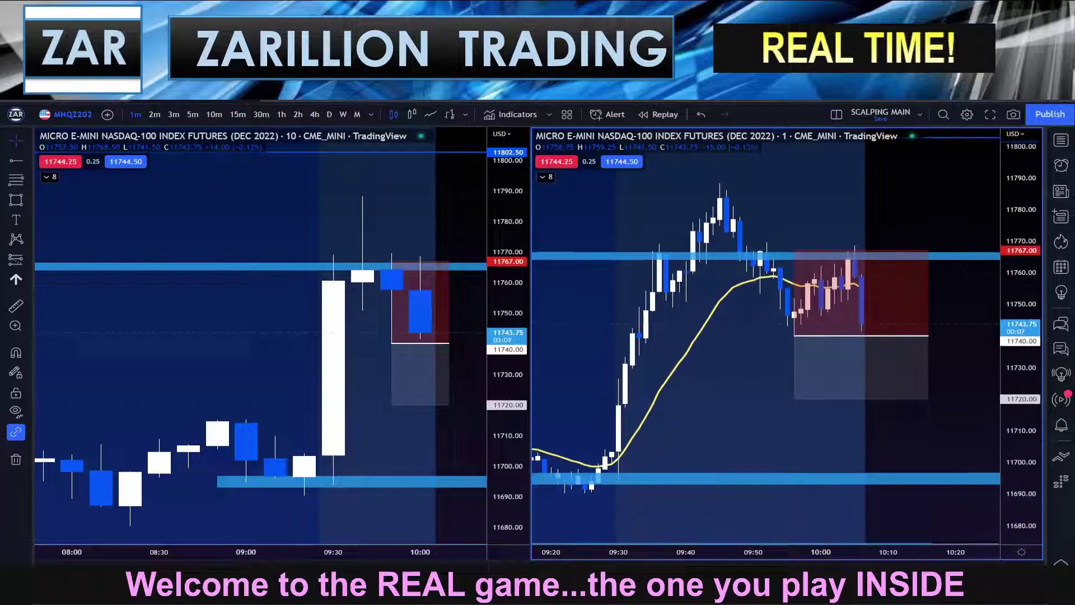
pyautogui.scroll(3, 638, 371)
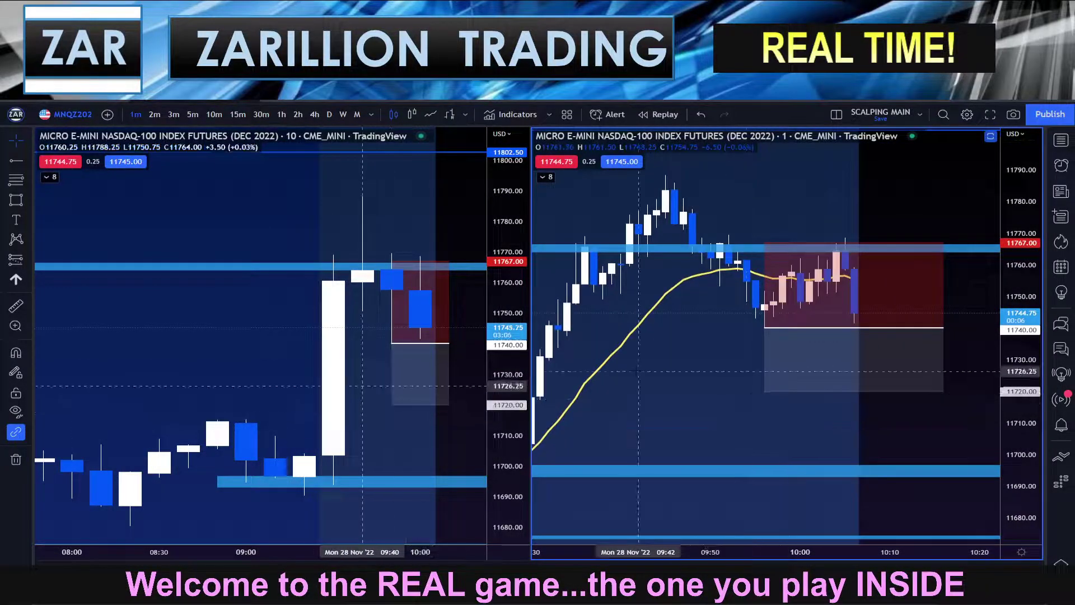
pyautogui.click(866, 308)
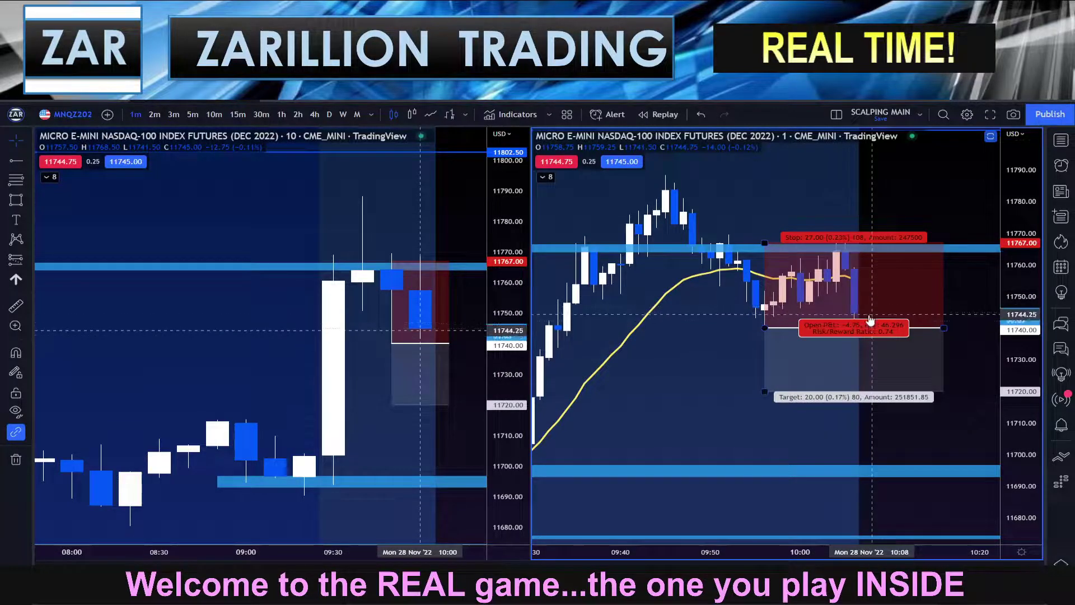
pyautogui.moveTo(691, 368); pyautogui.dragTo(698, 357)
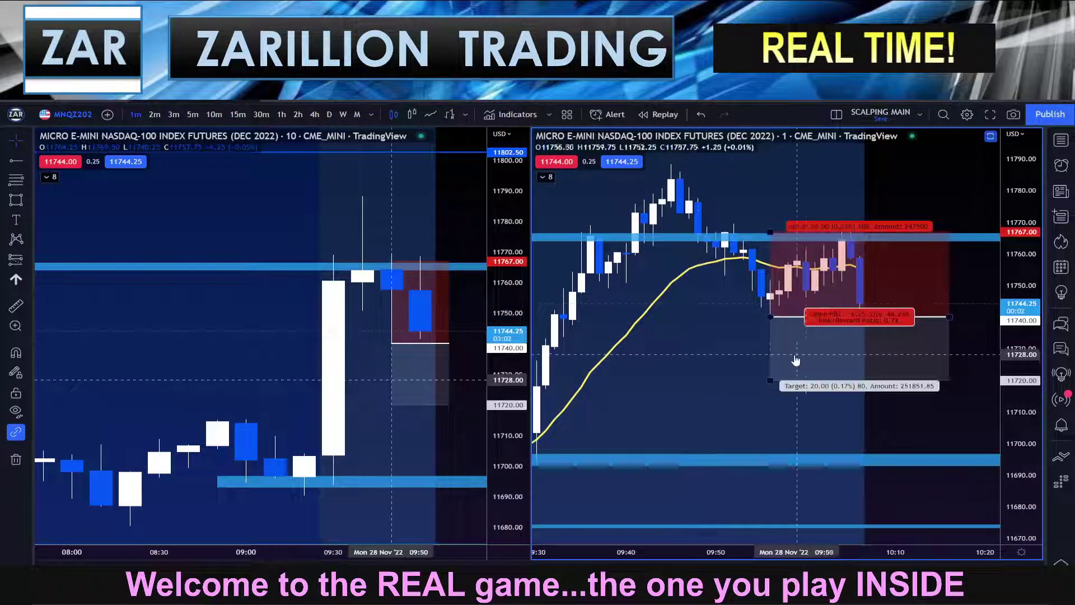
pyautogui.click(651, 399)
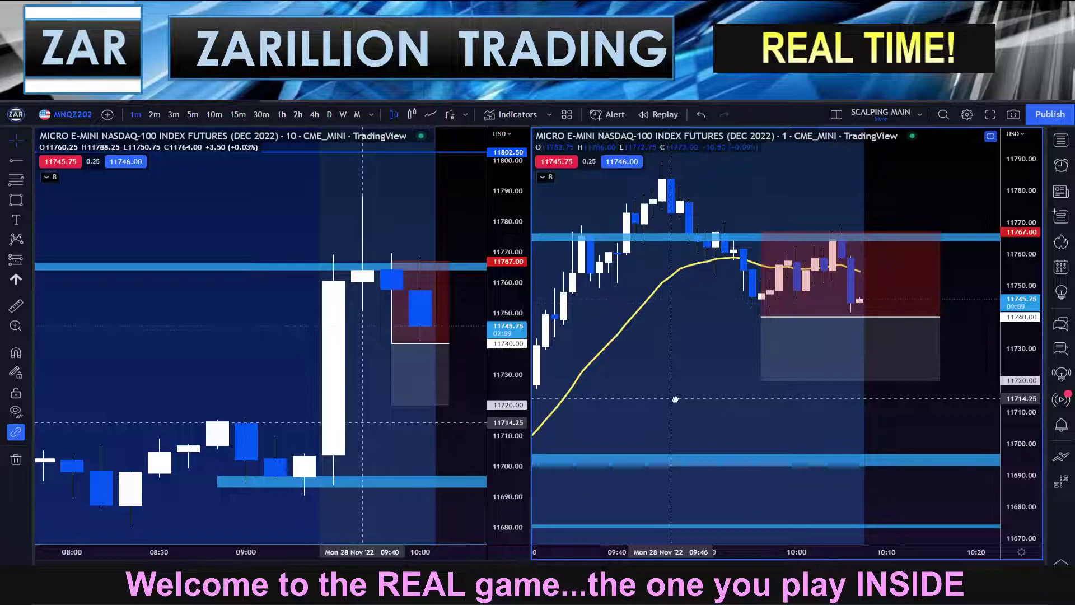
pyautogui.moveTo(675, 400); pyautogui.dragTo(686, 402)
pyautogui.moveTo(1033, 412); pyautogui.dragTo(1046, 370)
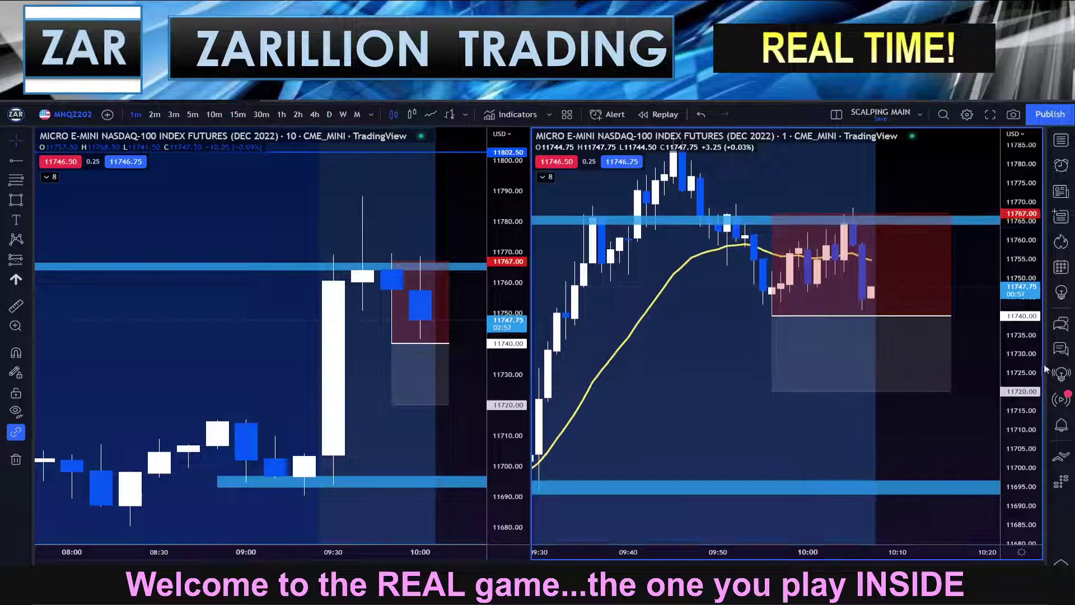
pyautogui.scroll(2, 682, 433)
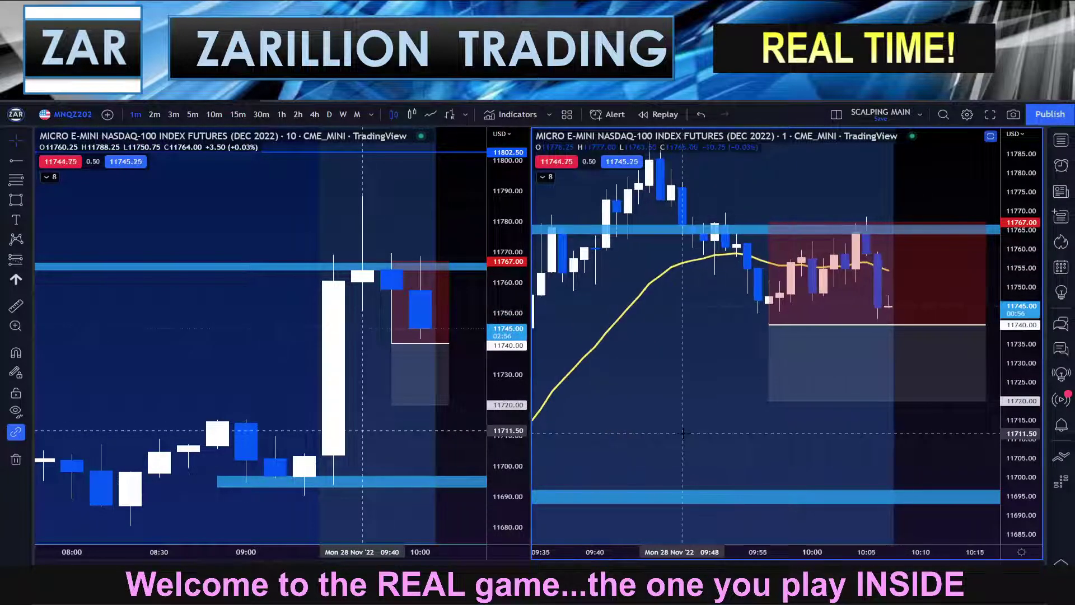
pyautogui.moveTo(688, 431); pyautogui.dragTo(715, 409)
pyautogui.moveTo(1020, 453); pyautogui.dragTo(1021, 397)
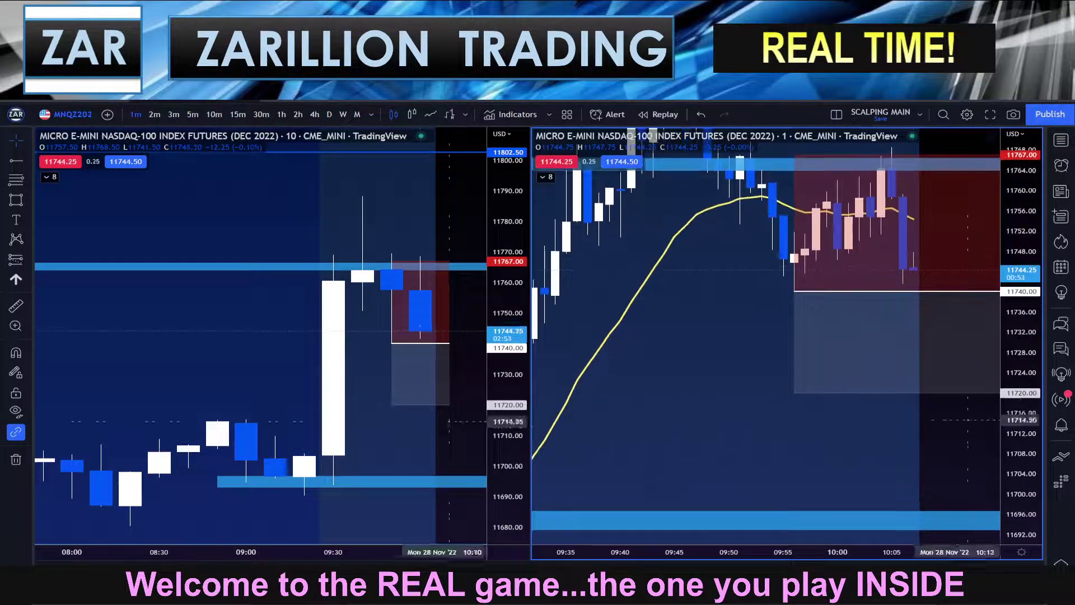
pyautogui.moveTo(709, 427); pyautogui.dragTo(694, 457)
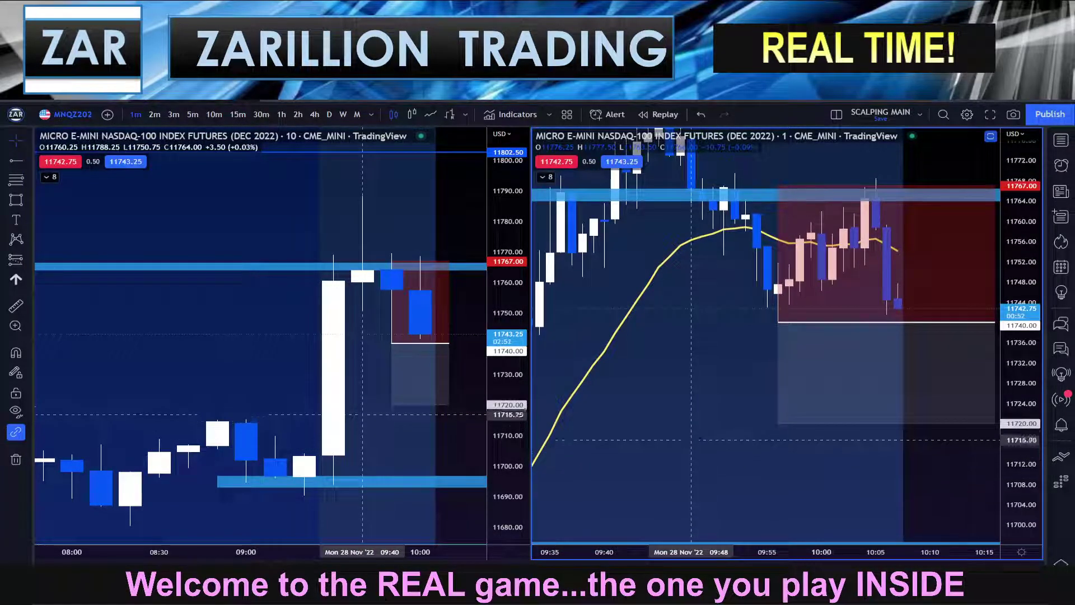
# Step: Tighten the short position's stop to 11759.75 on the 1-minute chart
pyautogui.click(783, 403)
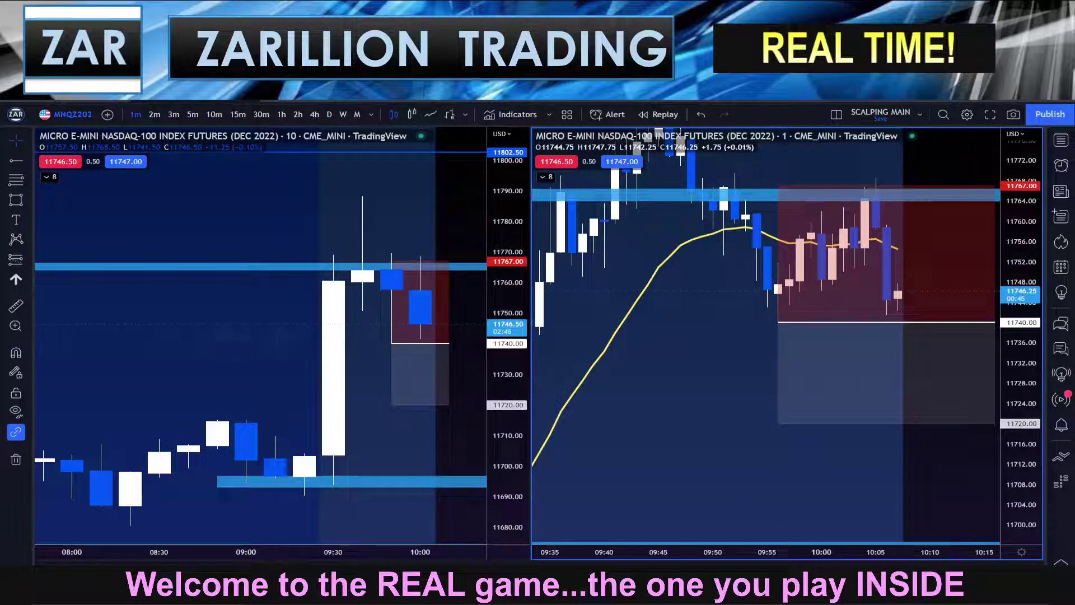
pyautogui.click(777, 186)
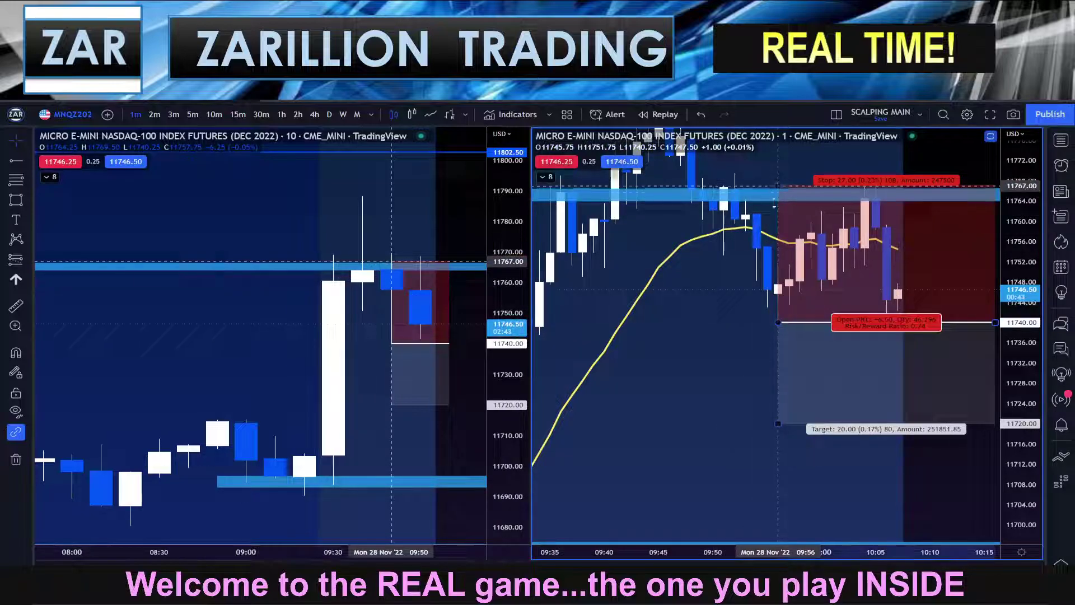
pyautogui.moveTo(774, 203); pyautogui.dragTo(778, 222)
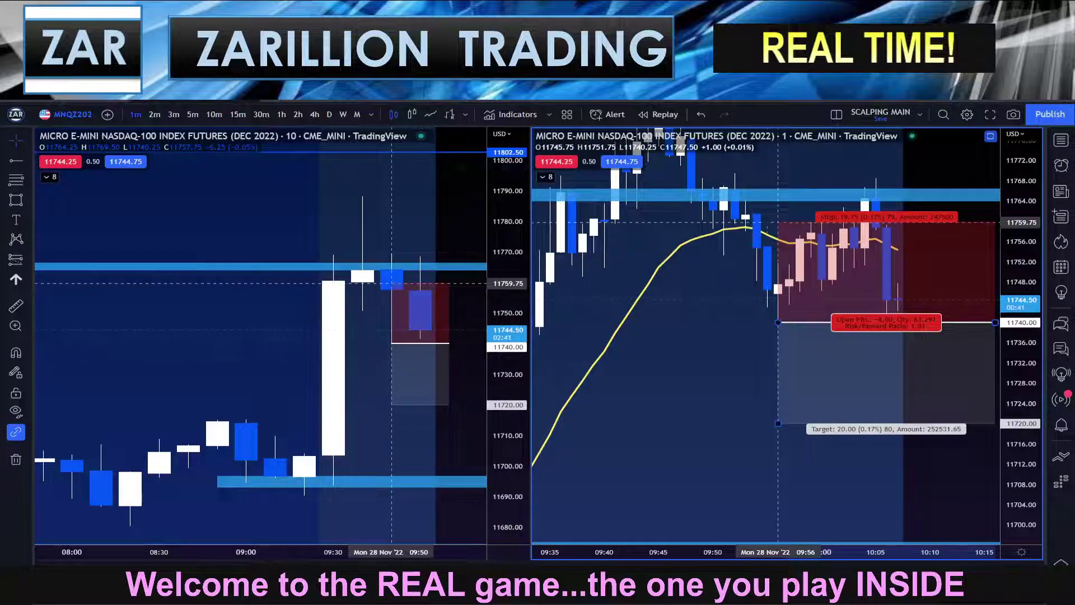
pyautogui.click(658, 365)
pyautogui.scroll(1, 644, 361)
pyautogui.moveTo(625, 358); pyautogui.dragTo(639, 333)
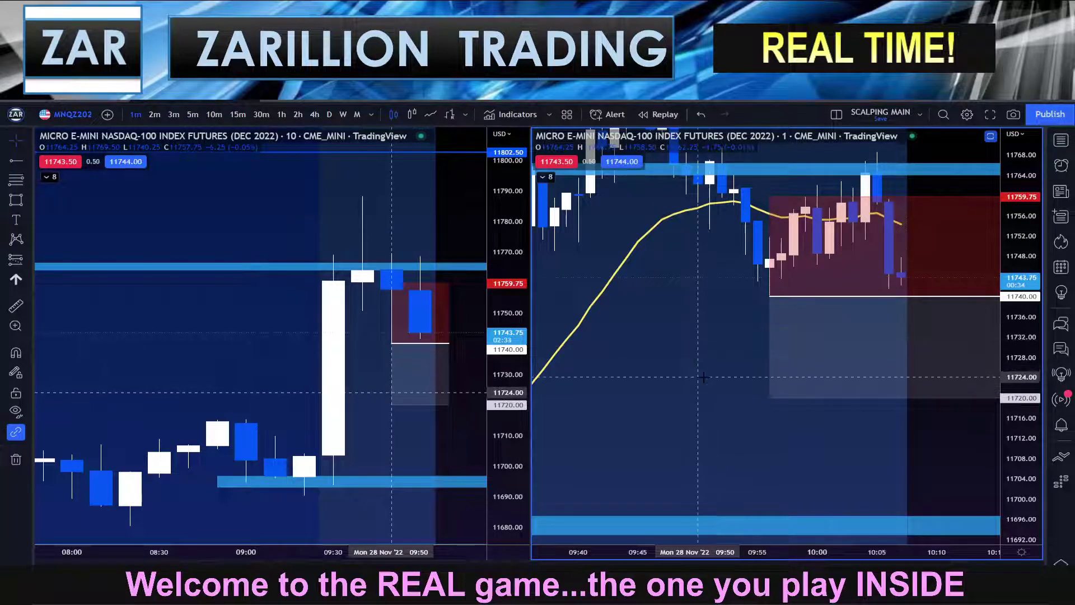
pyautogui.moveTo(692, 362); pyautogui.dragTo(707, 348)
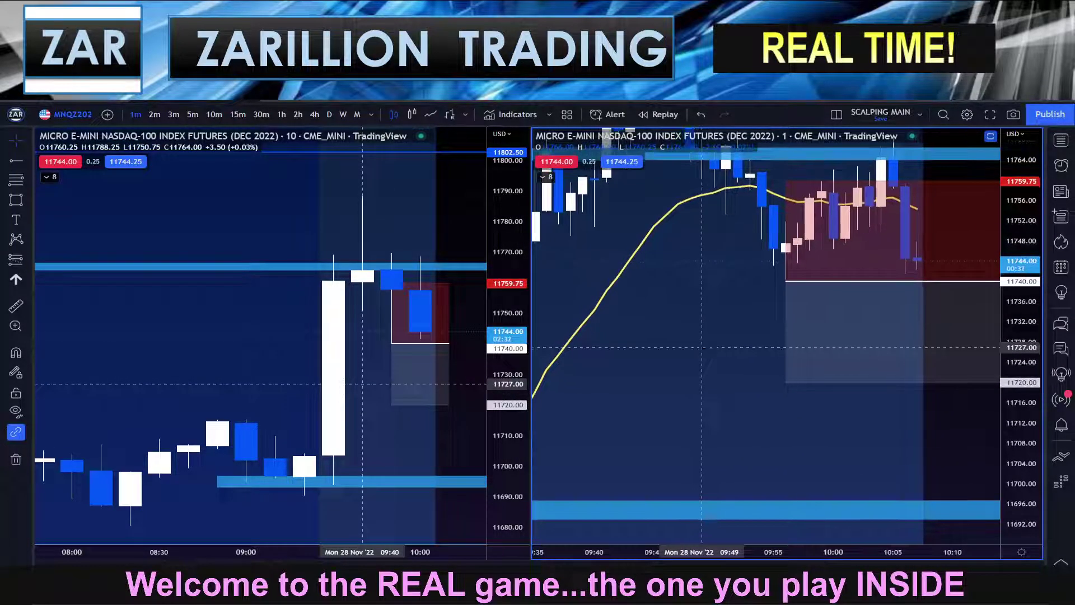
# Step: Compare the latest 10- and 1-minute candles with the short position's 11740 entry and 11720 target
pyautogui.moveTo(229, 354); pyautogui.dragTo(192, 284)
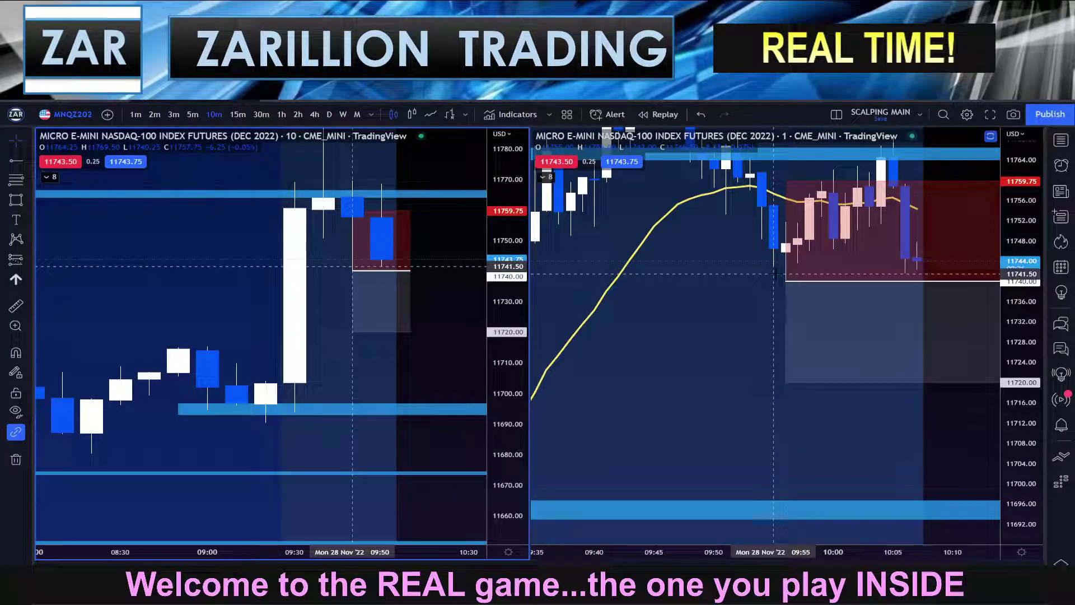
pyautogui.moveTo(674, 377); pyautogui.dragTo(703, 422)
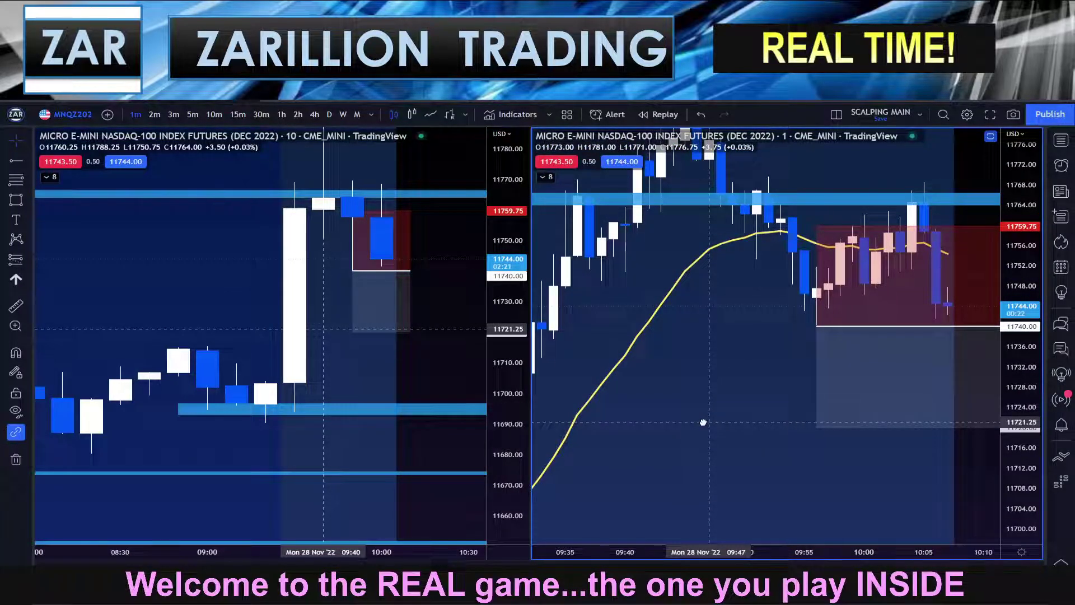
pyautogui.moveTo(1035, 406); pyautogui.dragTo(1033, 390)
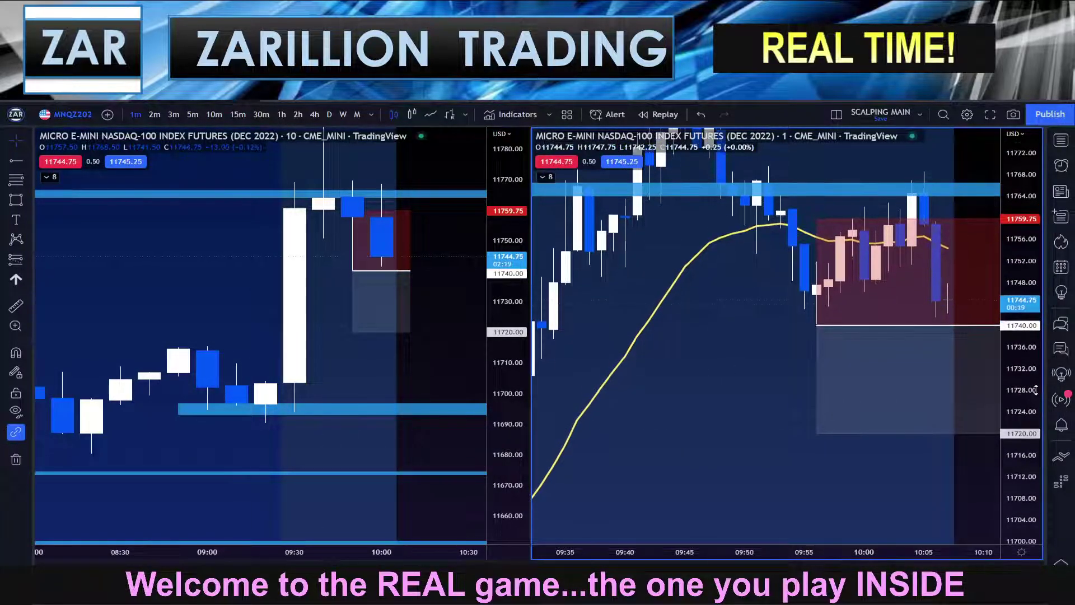
pyautogui.moveTo(726, 372); pyautogui.dragTo(725, 386)
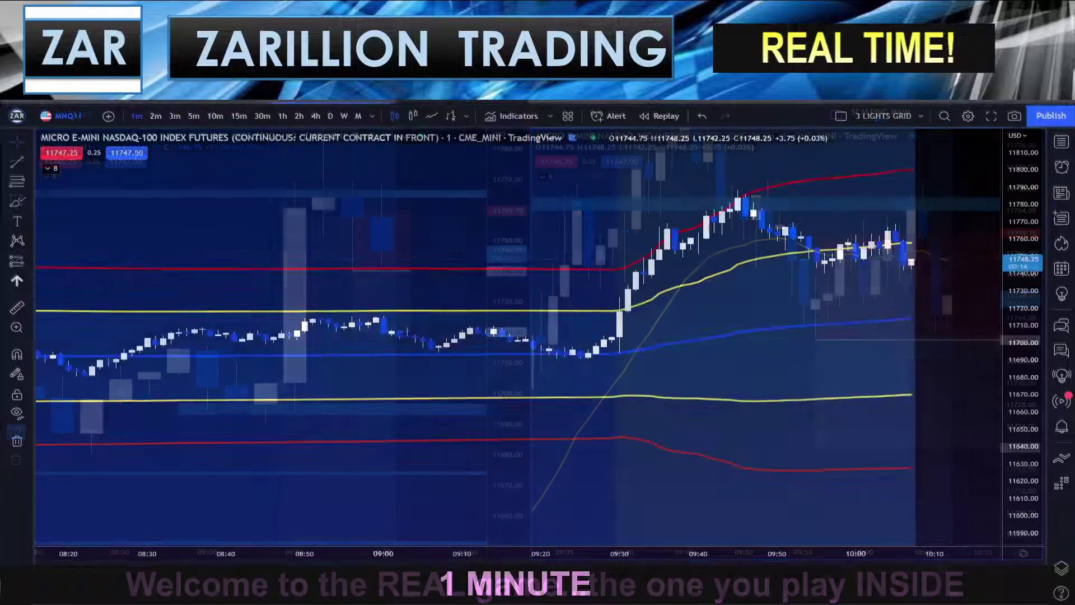
# Step: Draw a horizontal ray at 11740 from the 09:56 low on the 3 LIGHTS GRID layout's 1-minute chart
pyautogui.scroll(2, 928, 306)
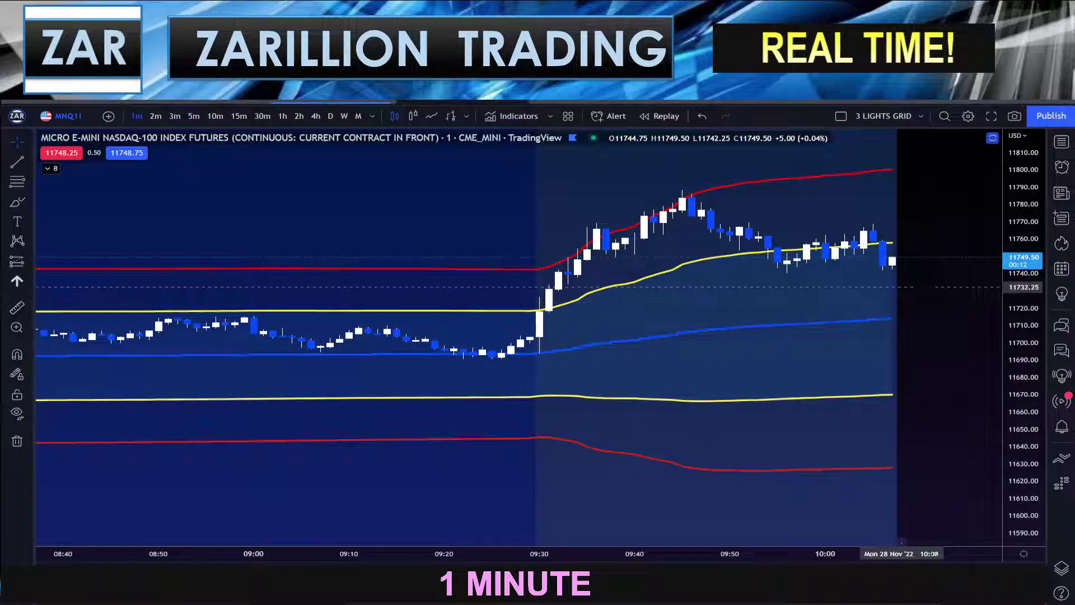
pyautogui.moveTo(1018, 335); pyautogui.dragTo(1018, 293)
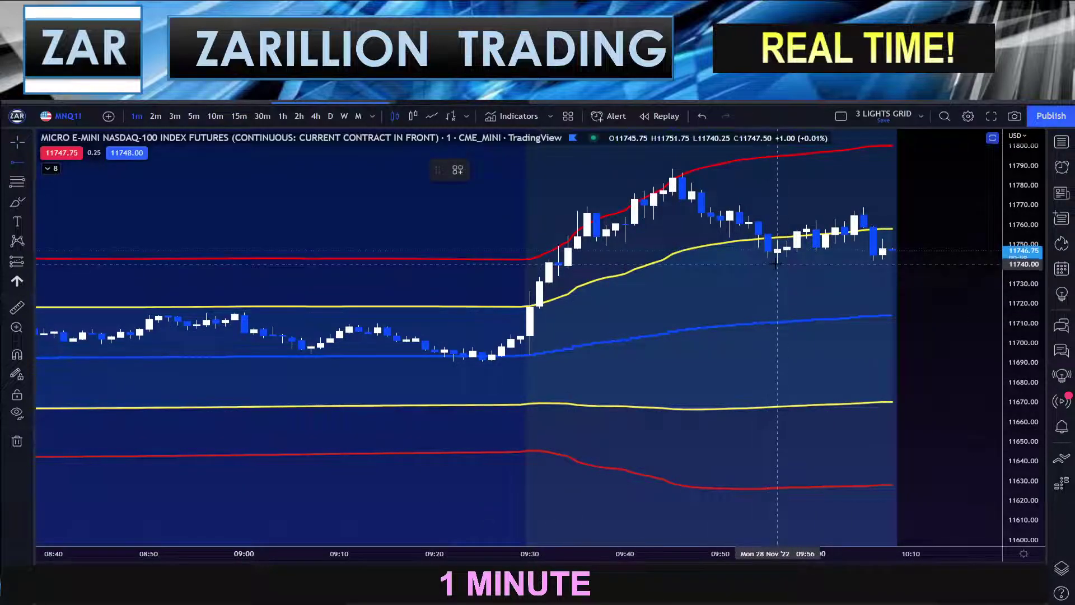
pyautogui.click(777, 263)
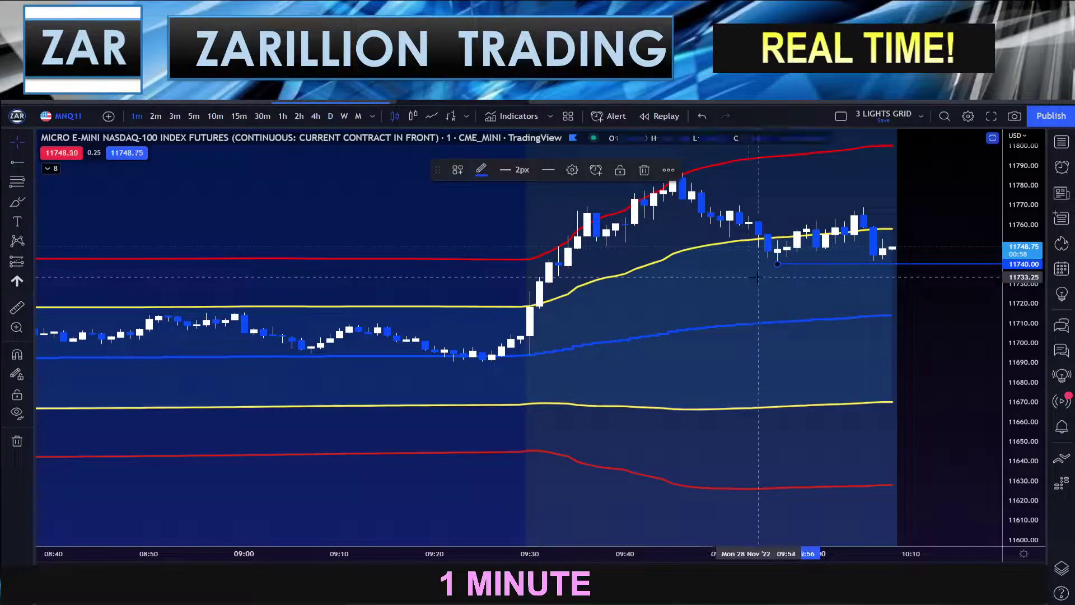
pyautogui.moveTo(1001, 309); pyautogui.dragTo(1001, 306)
pyautogui.click(883, 307)
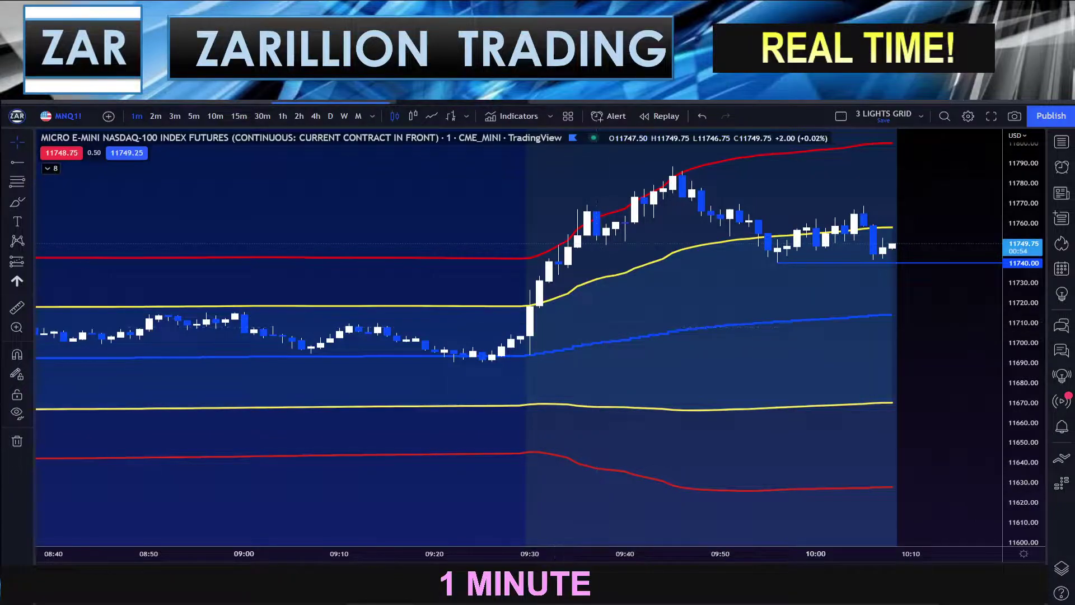
pyautogui.click(913, 264)
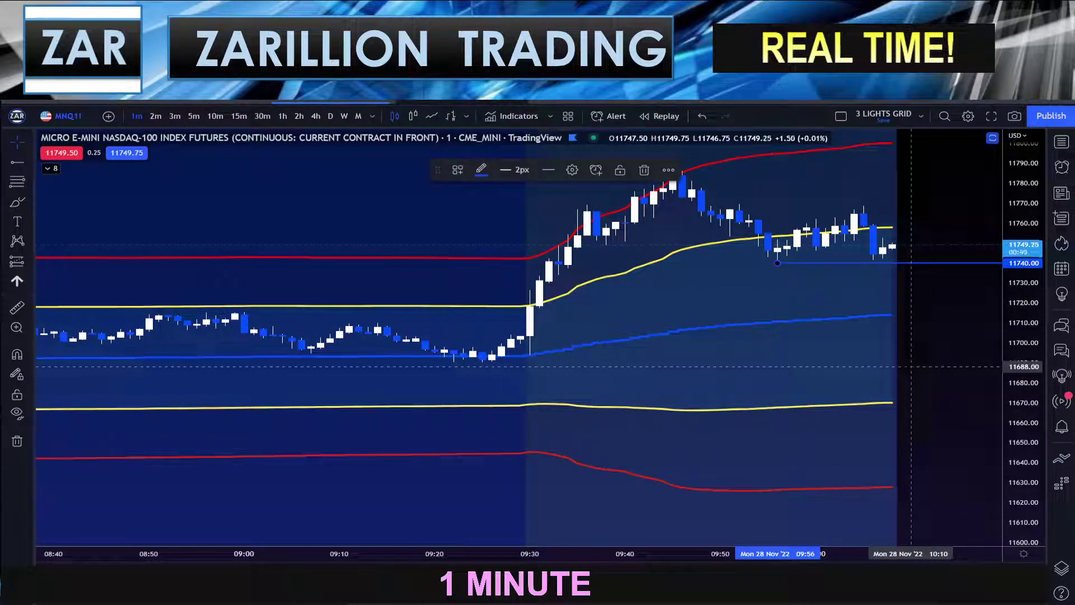
# Step: Place a short position just past the latest candle at 11740.25, with its stop at 11769.50 and target at 11715.25
pyautogui.moveTo(911, 367); pyautogui.dragTo(775, 398)
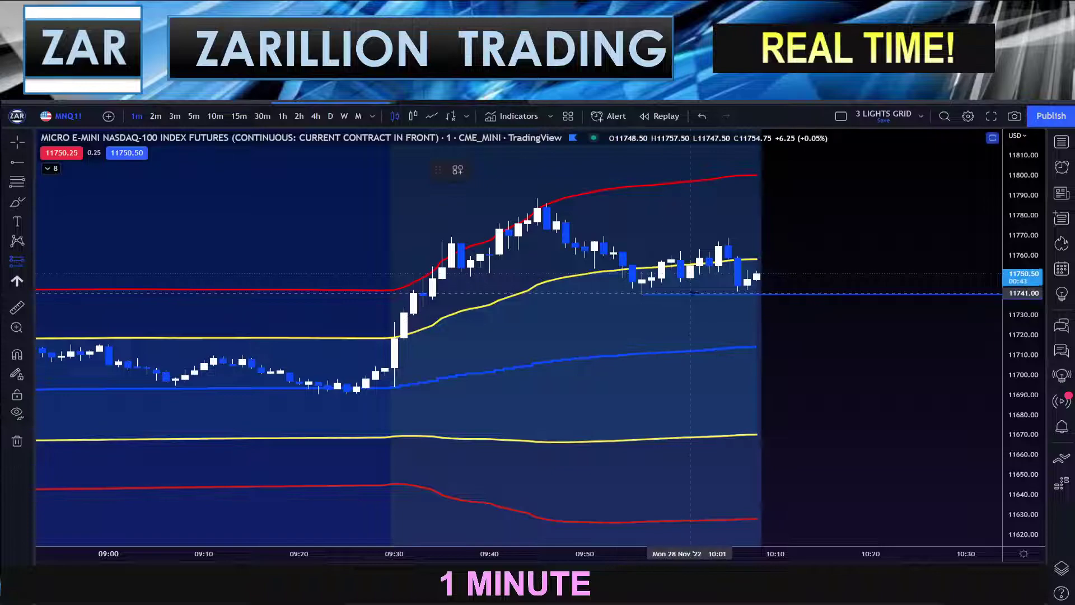
pyautogui.click(767, 294)
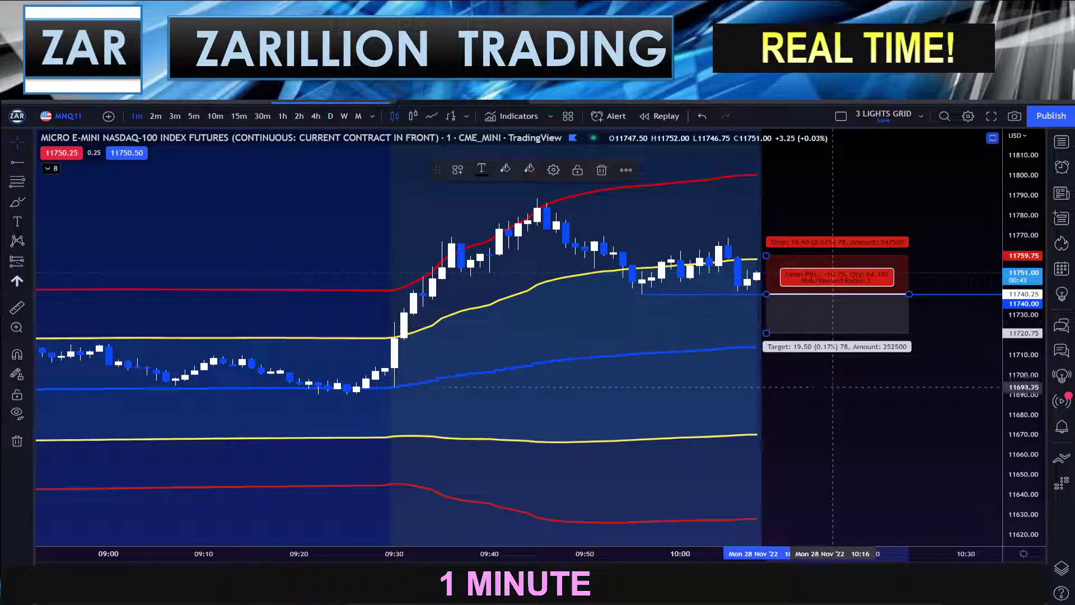
pyautogui.moveTo(764, 251); pyautogui.dragTo(765, 236)
pyautogui.moveTo(766, 332); pyautogui.dragTo(766, 344)
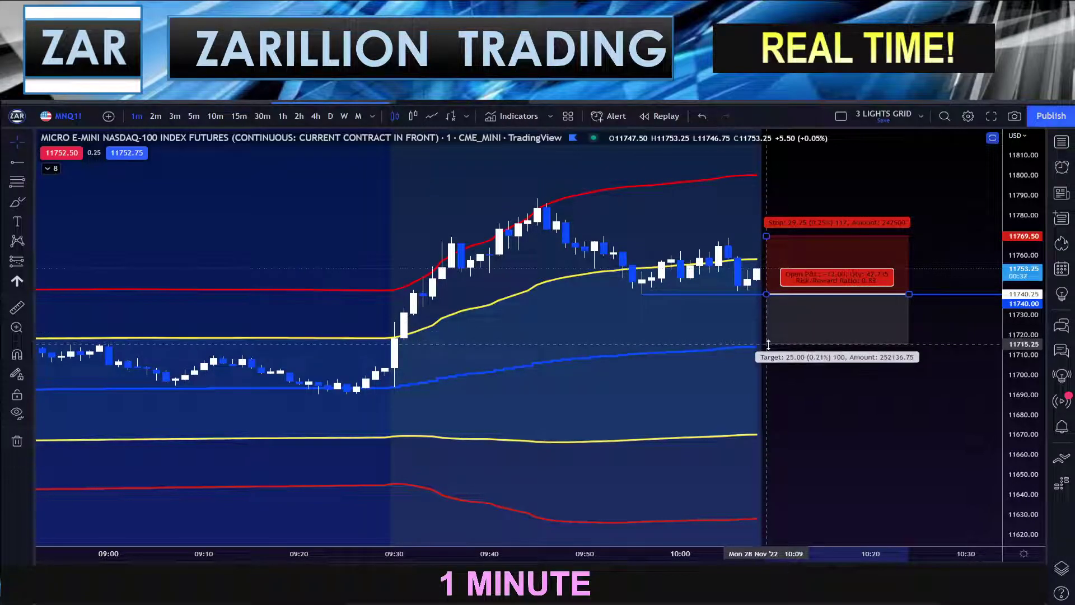
# Step: Raise the new short position's target to 11719.25, and shift the whole position onto the current candle with its entry at 11740
pyautogui.scroll(-2, 865, 456)
pyautogui.moveTo(865, 457); pyautogui.dragTo(914, 465)
pyautogui.scroll(3, 842, 430)
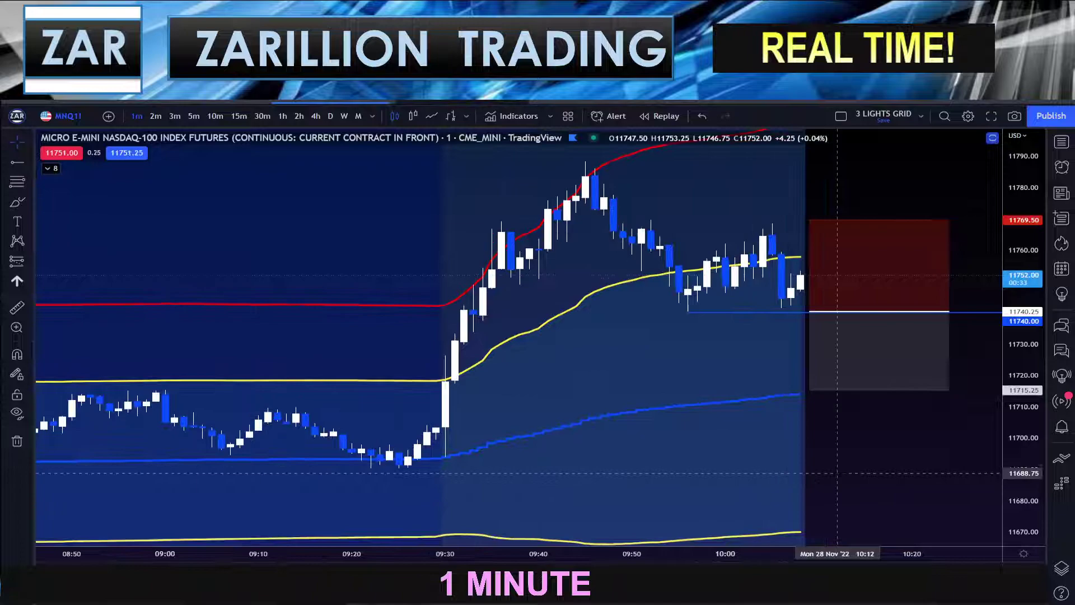
pyautogui.moveTo(790, 390); pyautogui.dragTo(792, 377)
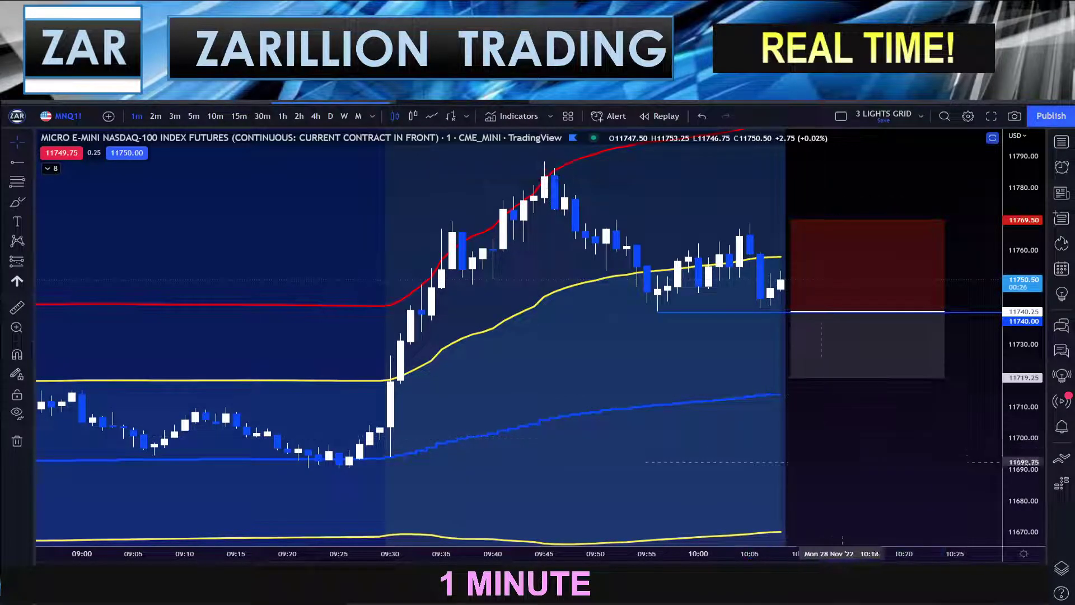
pyautogui.moveTo(886, 312); pyautogui.dragTo(873, 309)
pyautogui.click(965, 477)
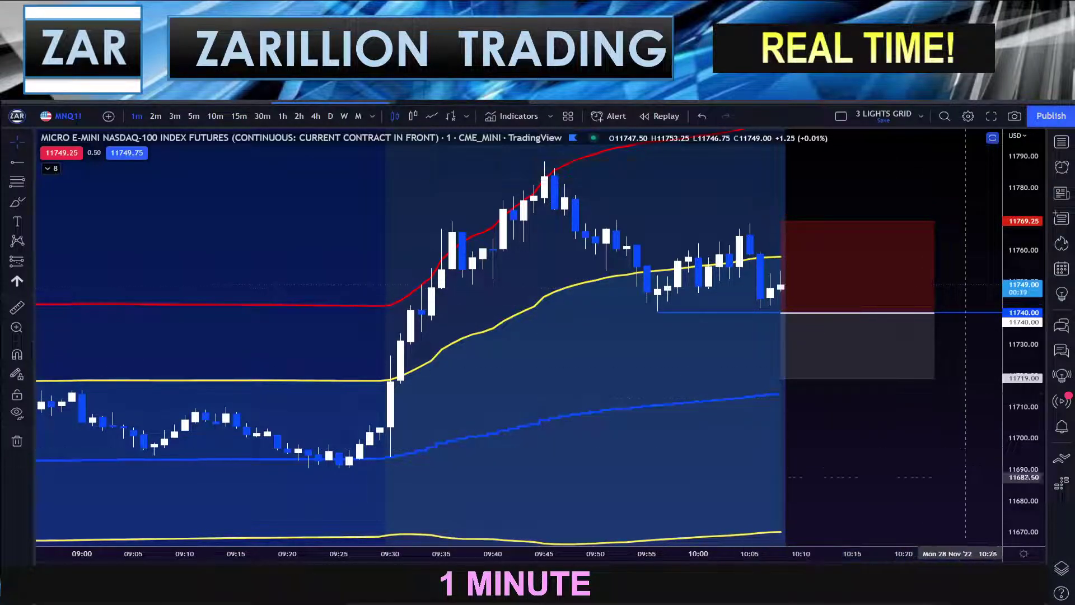
# Step: Tighten the stop of the short position on the 3 LIGHTS GRID chart to 11760.50
pyautogui.moveTo(1031, 480); pyautogui.dragTo(1030, 434)
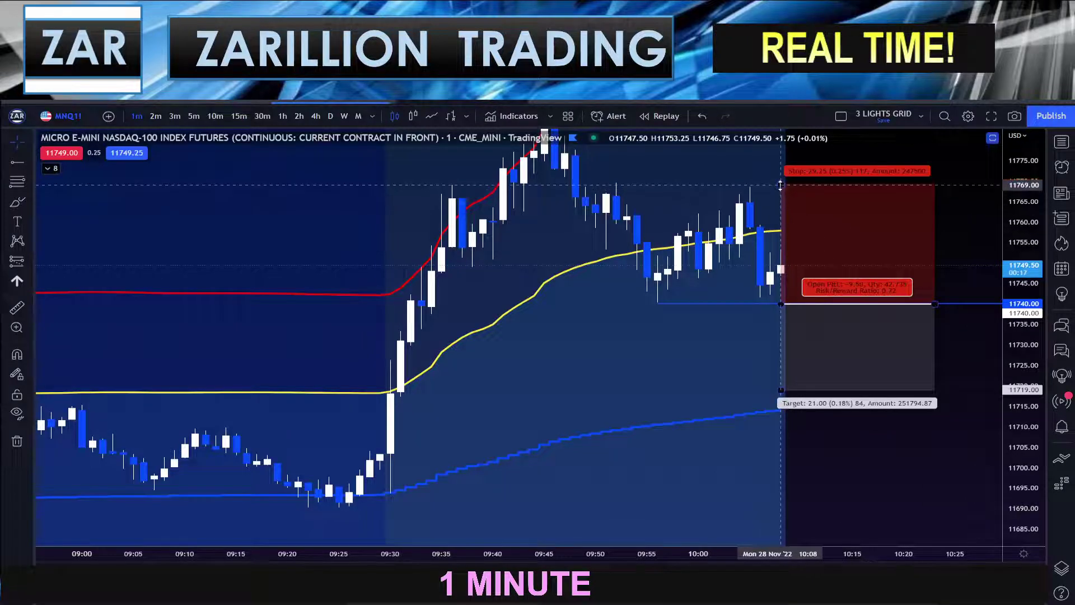
pyautogui.moveTo(781, 184); pyautogui.dragTo(778, 219)
pyautogui.click(960, 240)
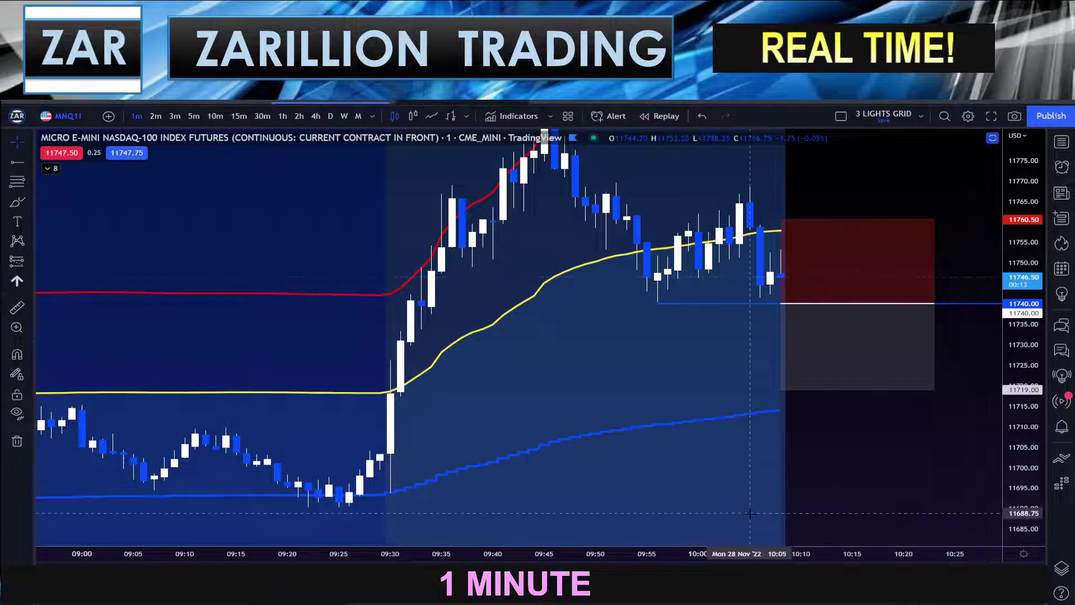
pyautogui.moveTo(899, 463); pyautogui.dragTo(936, 443)
pyautogui.scroll(1, 934, 445)
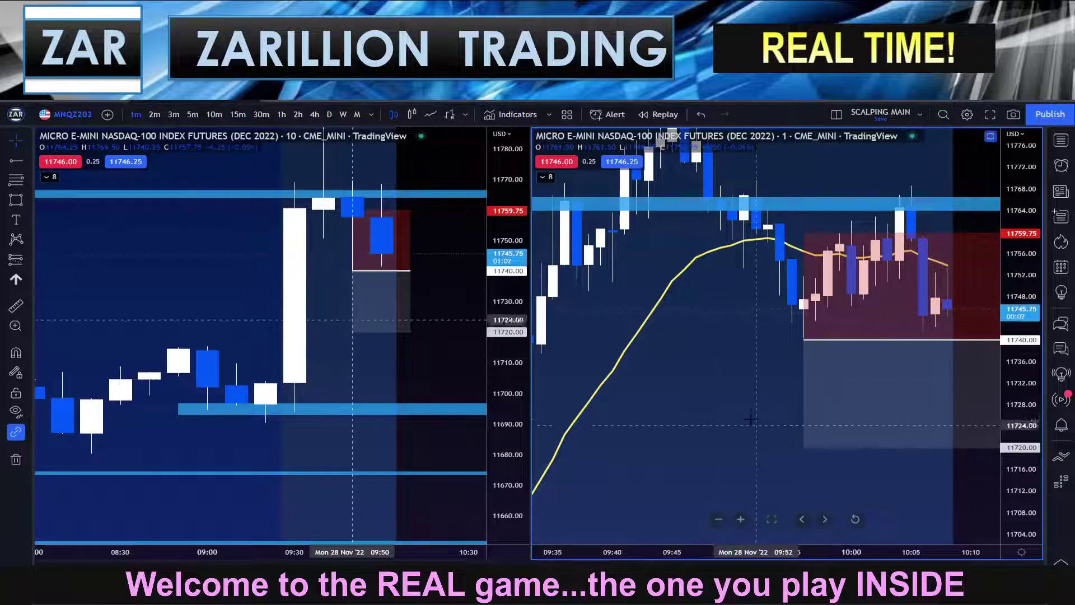
# Step: Examine price action around the 11740 short entry on the SCALPING MAIN layout's 10- and 1-minute charts
pyautogui.moveTo(739, 411); pyautogui.dragTo(704, 421)
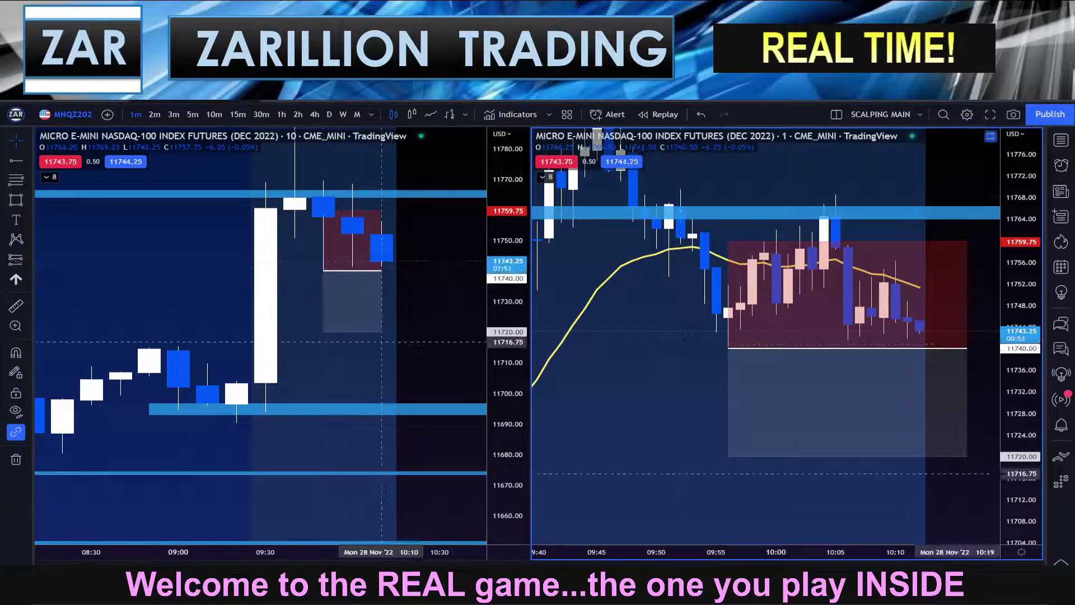
pyautogui.moveTo(1020, 397); pyautogui.dragTo(1020, 298)
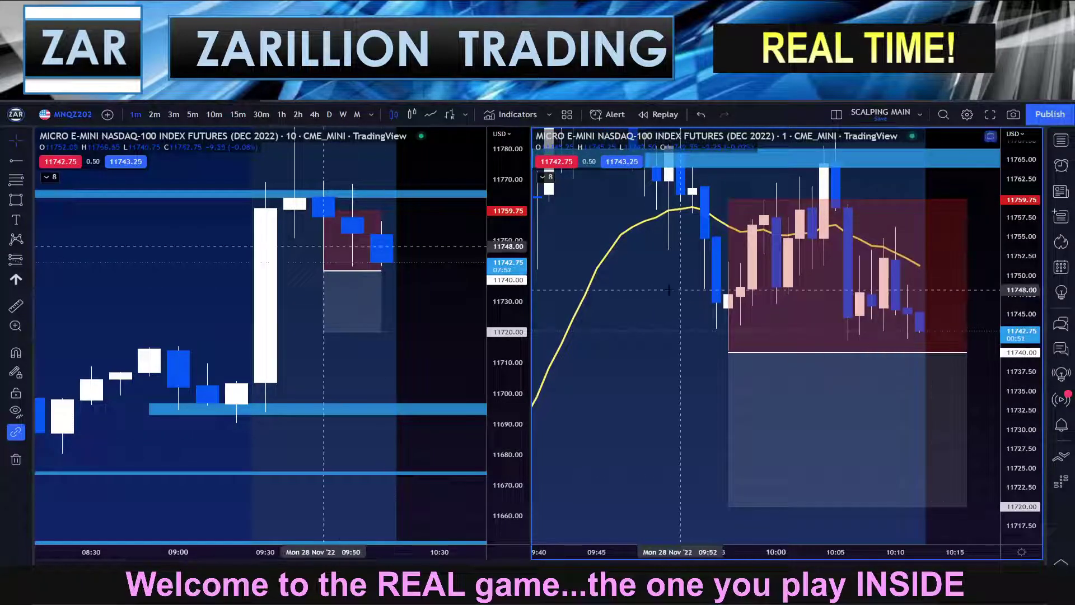
pyautogui.click(469, 297)
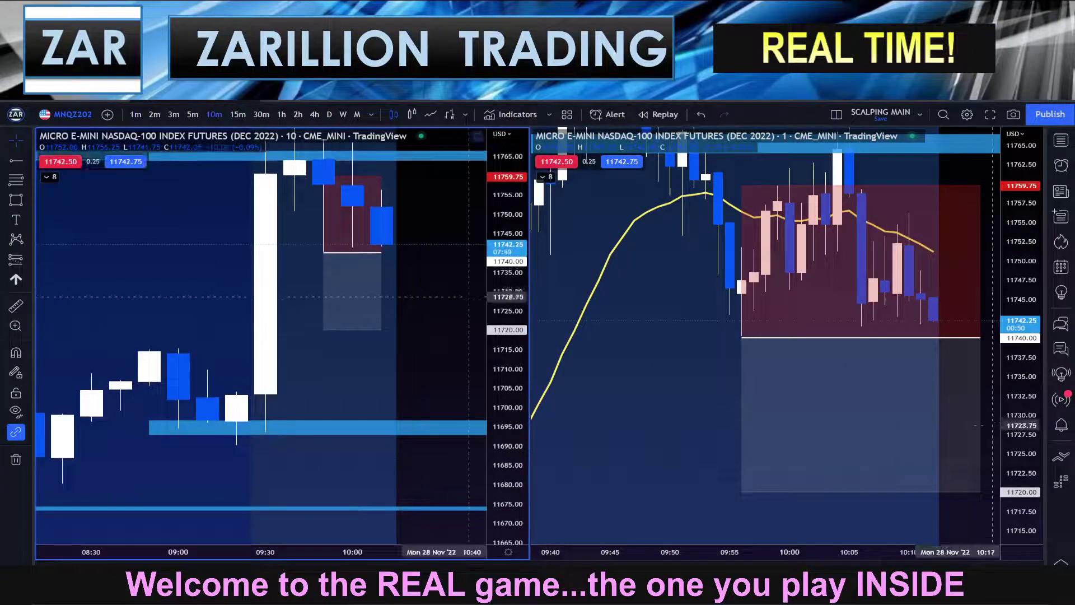
pyautogui.moveTo(422, 320); pyautogui.dragTo(473, 319)
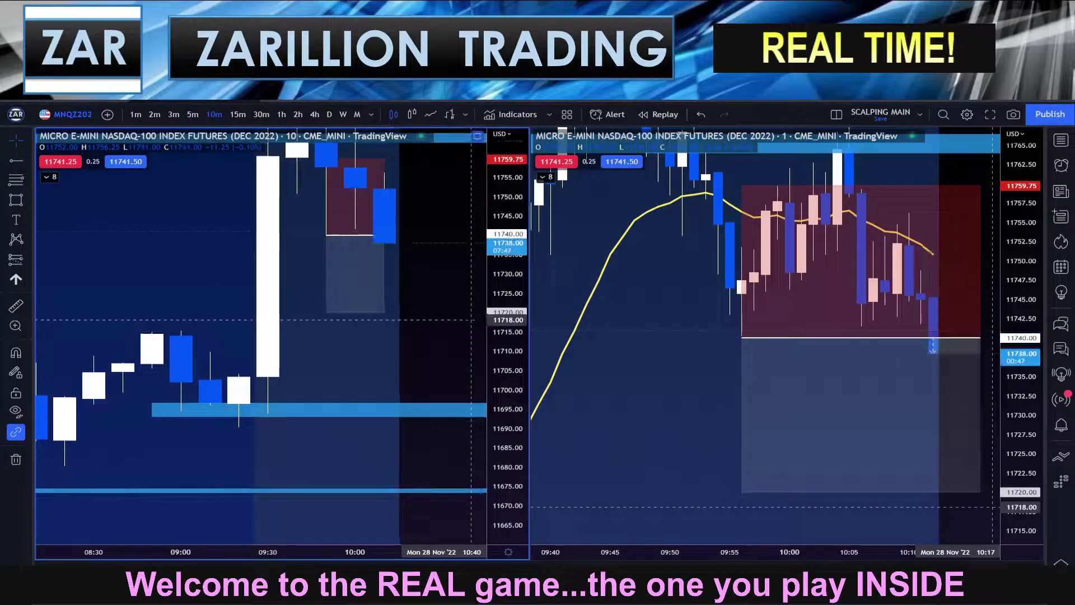
pyautogui.click(812, 381)
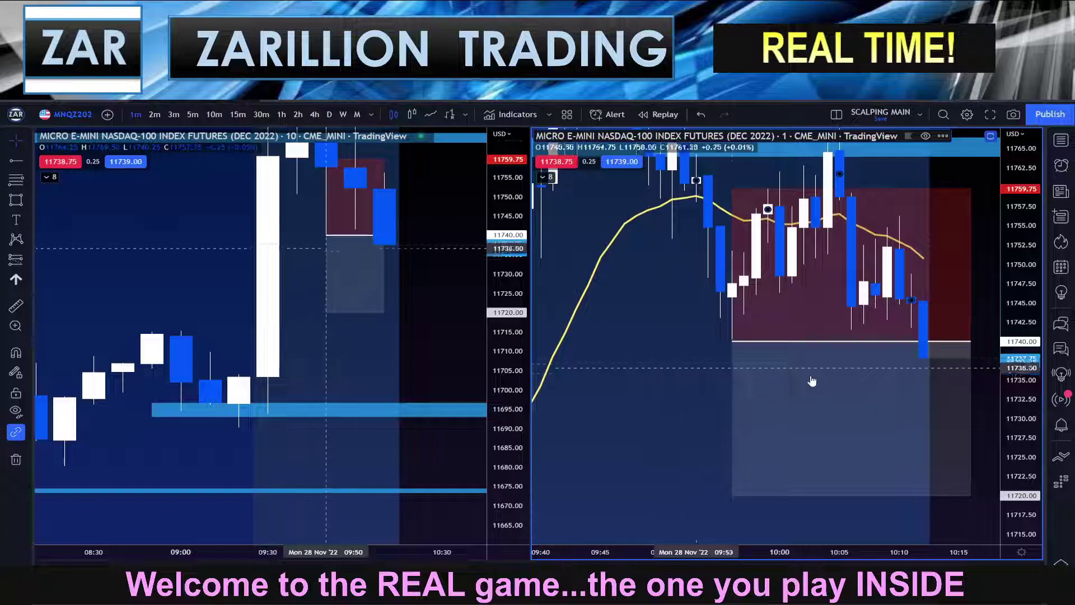
pyautogui.moveTo(618, 391); pyautogui.dragTo(523, 402)
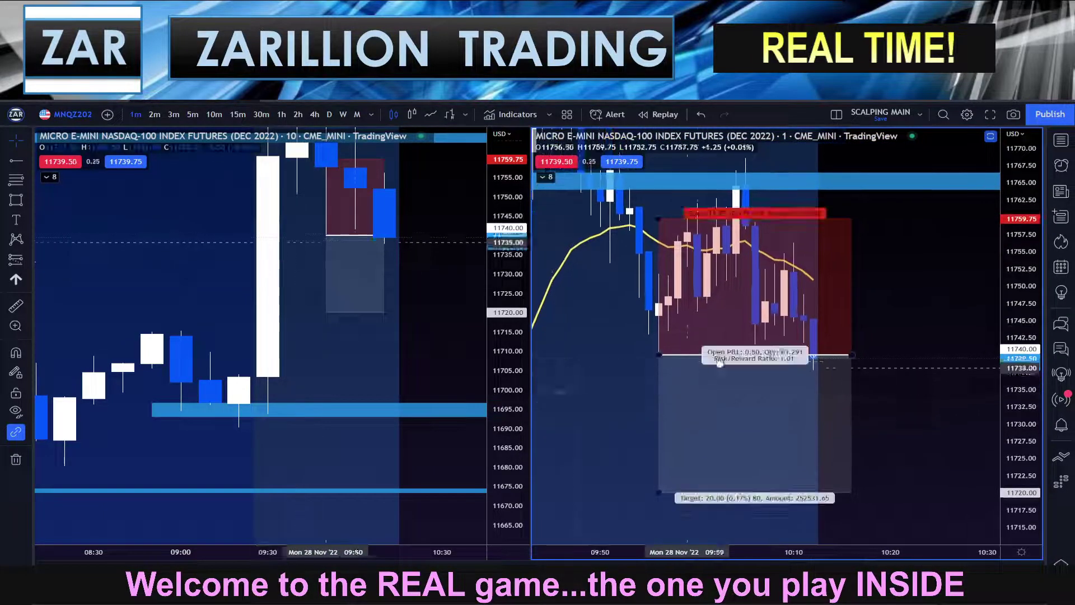
# Step: Extend the short position to about 10:30 on the 1-minute chart and tighten its stop to 11749
pyautogui.moveTo(852, 354); pyautogui.dragTo(997, 354)
pyautogui.scroll(-3, 729, 380)
pyautogui.moveTo(729, 380); pyautogui.dragTo(746, 371)
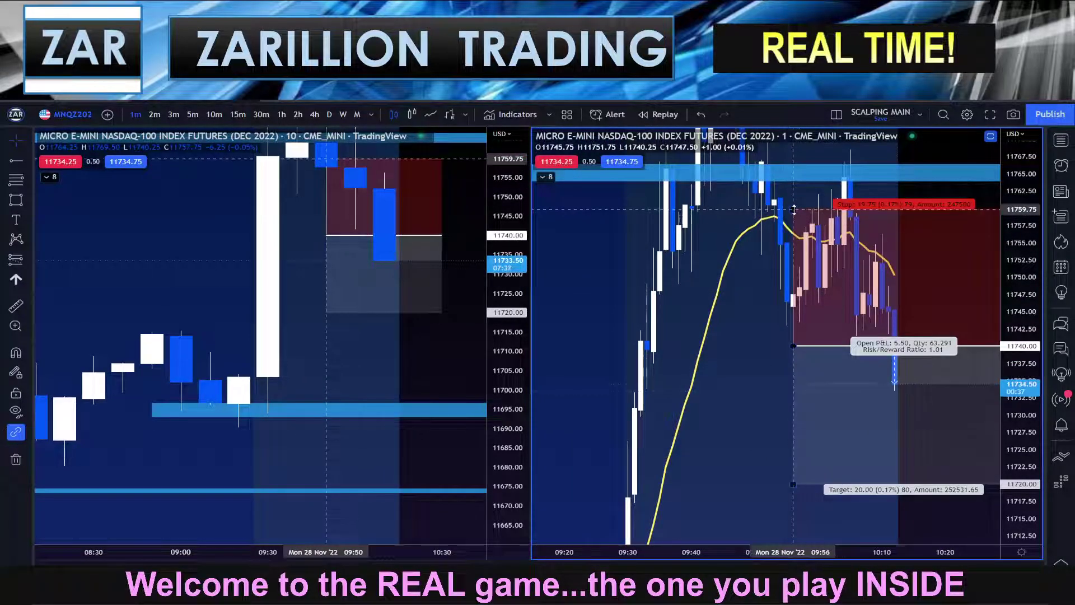
pyautogui.moveTo(794, 210); pyautogui.dragTo(807, 284)
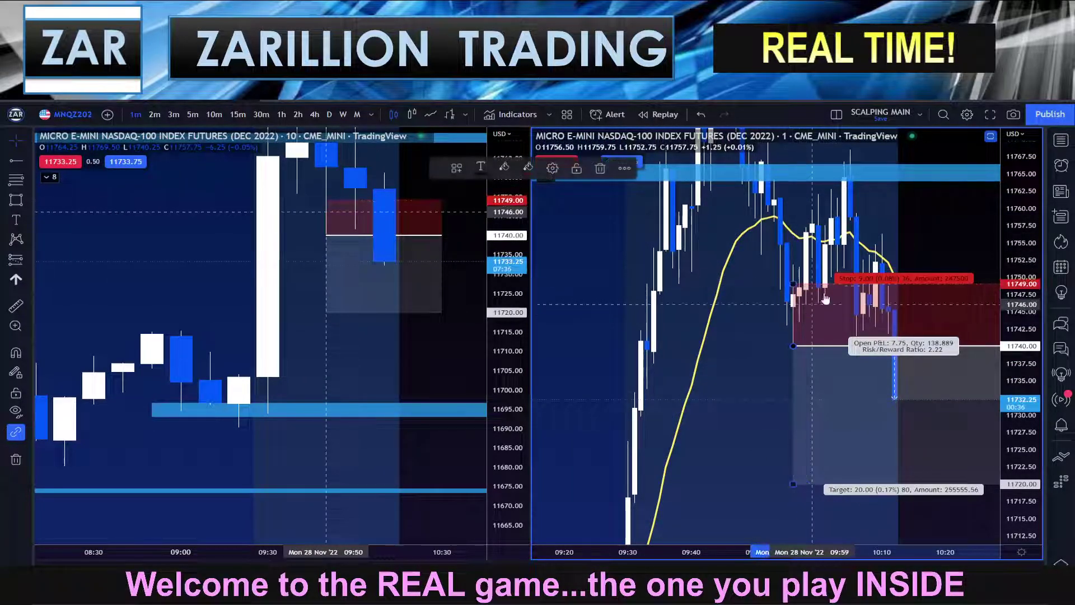
pyautogui.moveTo(723, 329); pyautogui.dragTo(708, 332)
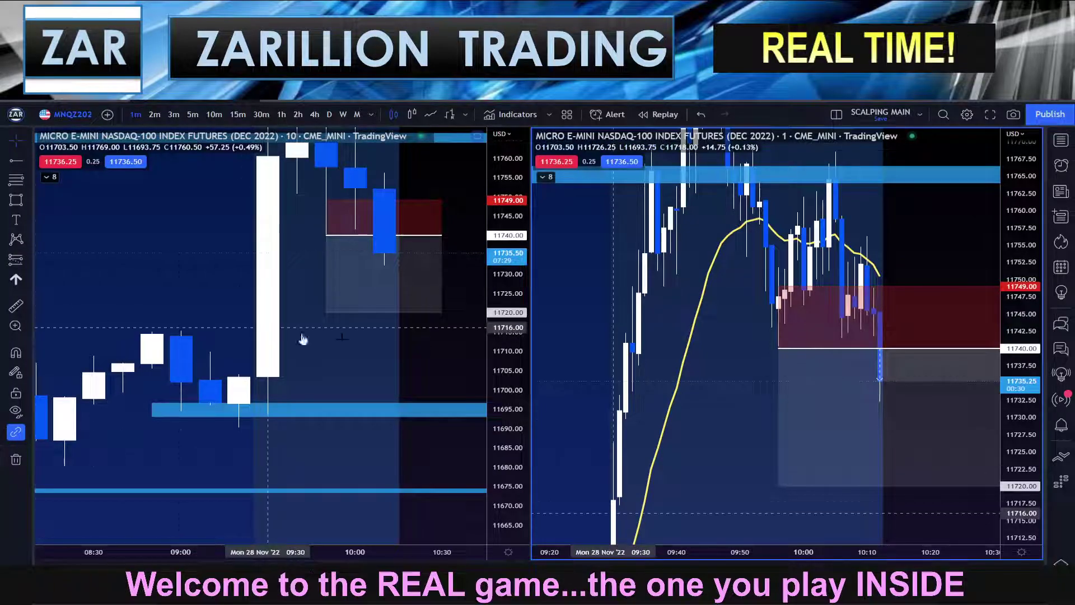
# Step: Examine the current 1- and 10-minute candles between the short's 11740 entry and its 11720 target
pyautogui.scroll(3, 645, 363)
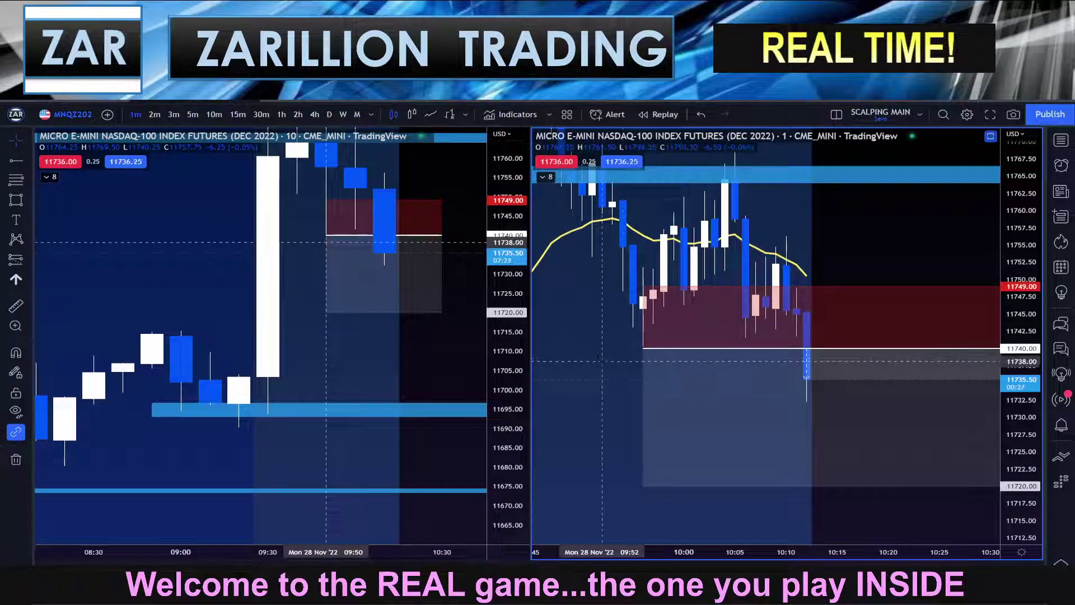
pyautogui.scroll(3, 663, 348)
pyautogui.scroll(3, 644, 358)
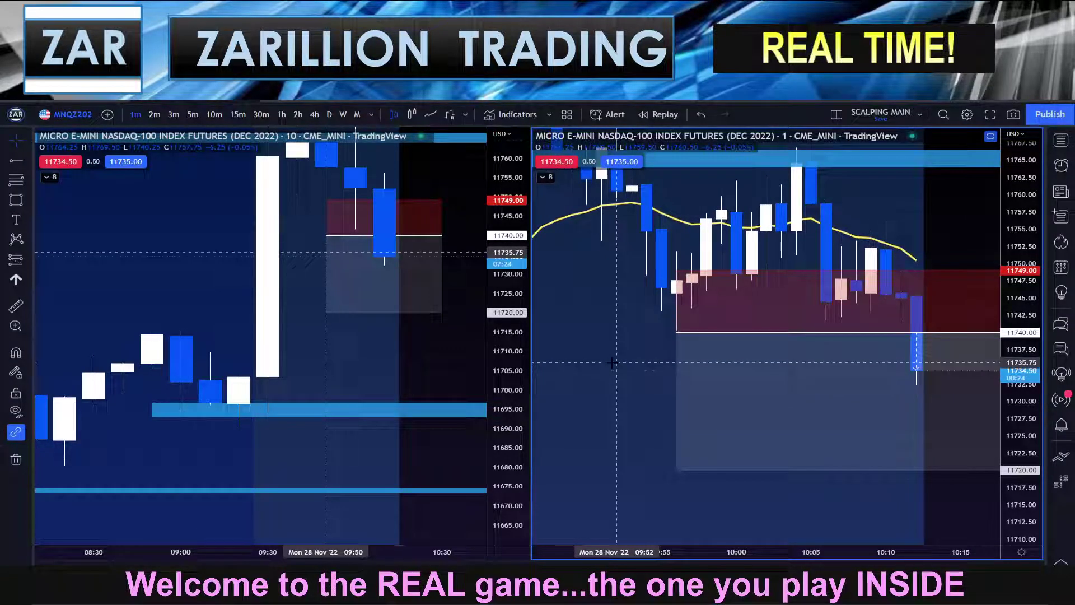
pyautogui.moveTo(618, 362)
pyautogui.mouseDown()
pyautogui.moveTo(633, 365)
pyautogui.moveTo(611, 357)
pyautogui.mouseUp()
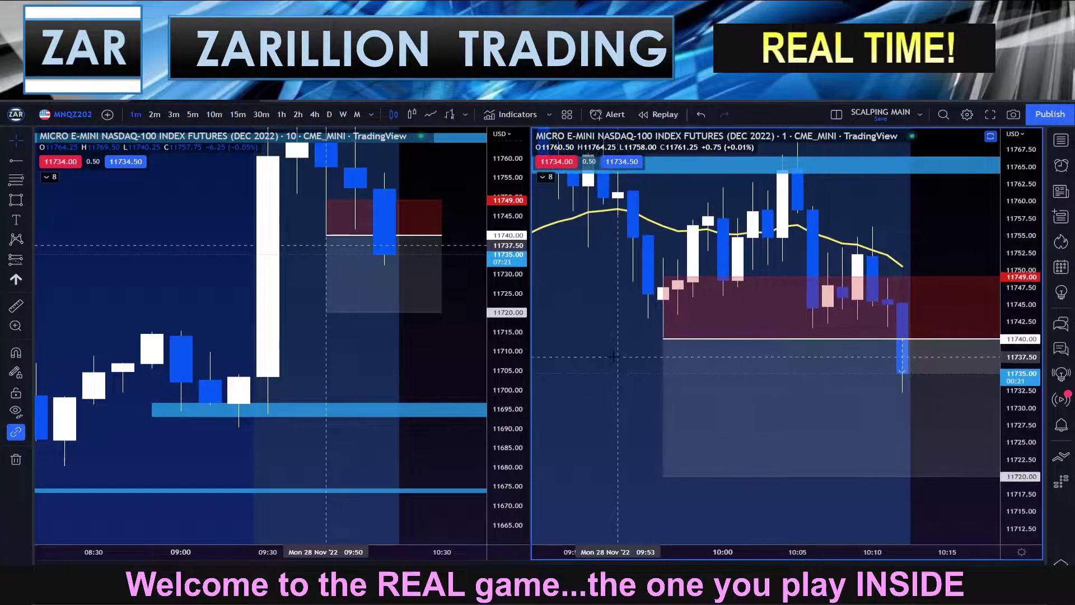
pyautogui.moveTo(521, 362); pyautogui.dragTo(519, 336)
pyautogui.scroll(-1, 438, 345)
pyautogui.moveTo(418, 365); pyautogui.dragTo(393, 394)
pyautogui.scroll(-2, 375, 392)
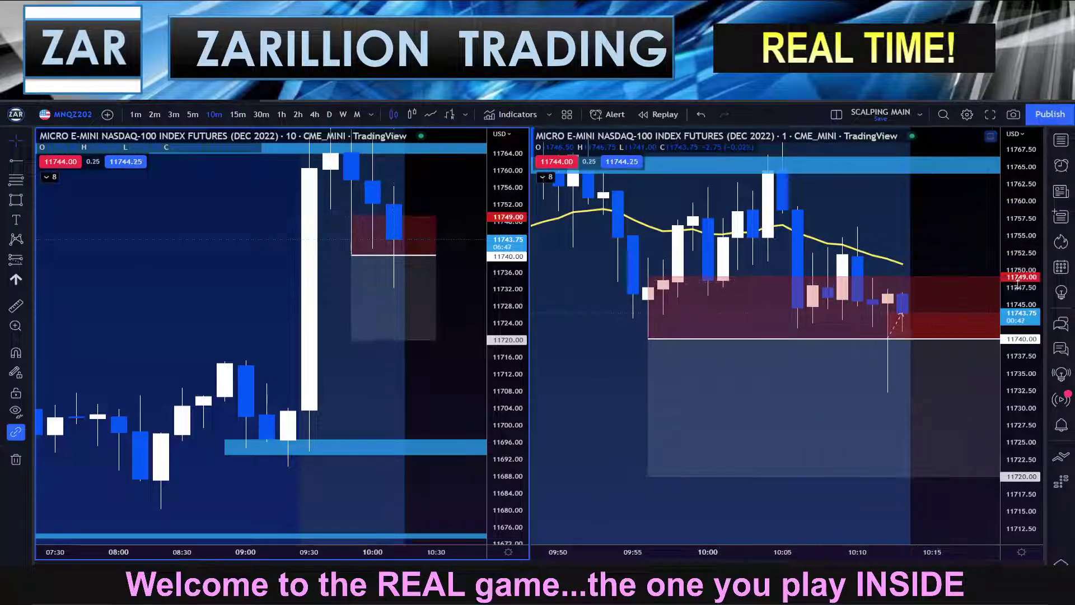
# Step: Examine the latest 1-minute candles against the short position's 11749 stop and the moving average above it
pyautogui.click(1020, 262)
pyautogui.moveTo(1020, 262); pyautogui.dragTo(1020, 255)
pyautogui.moveTo(932, 226); pyautogui.dragTo(909, 256)
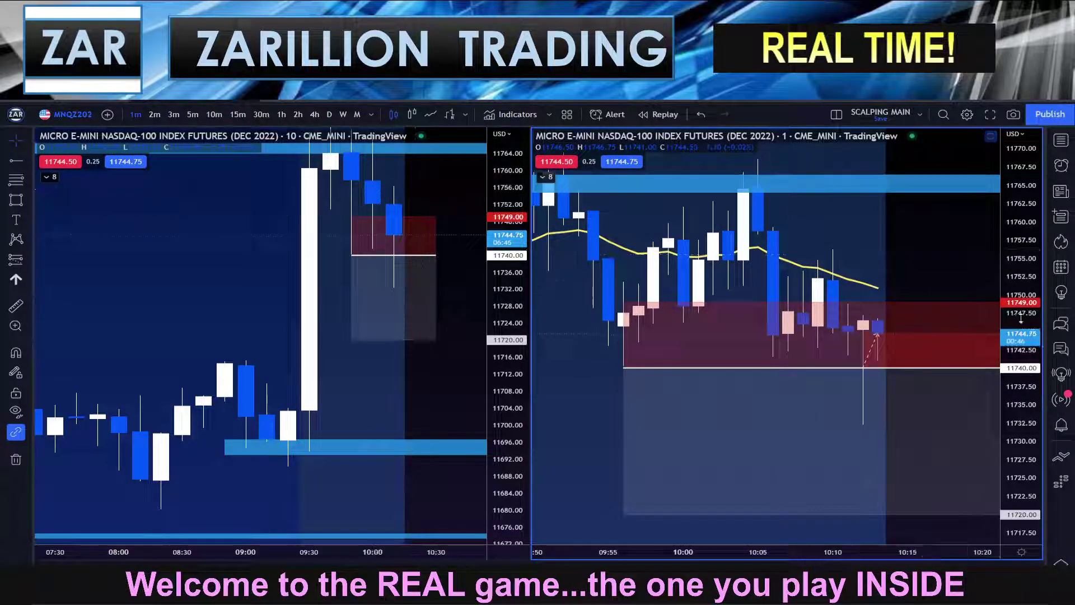
pyautogui.moveTo(1026, 315); pyautogui.dragTo(1027, 256)
pyautogui.scroll(-1, 970, 228)
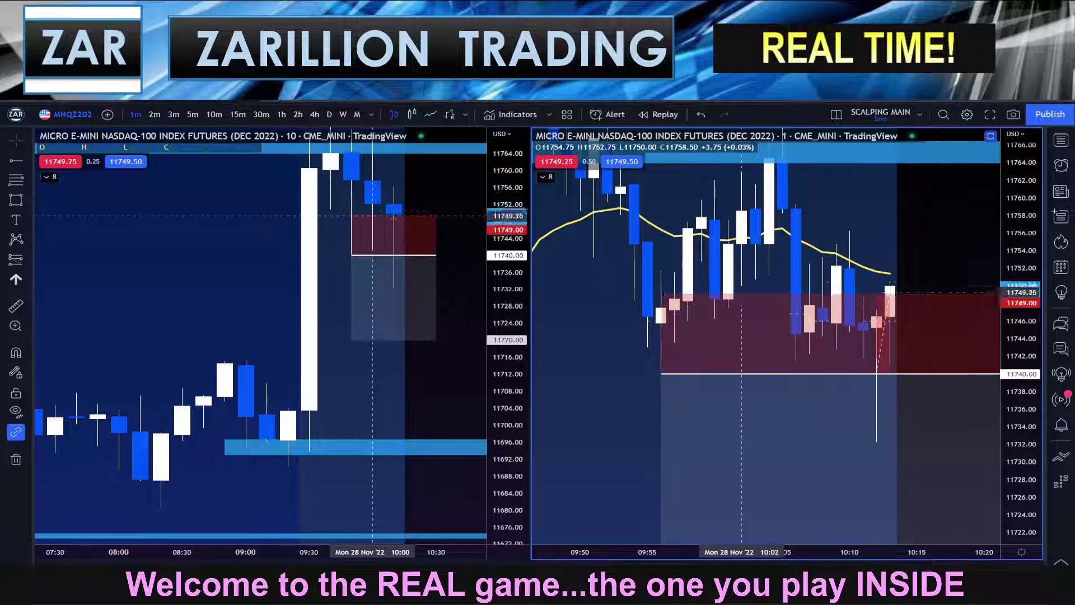
pyautogui.scroll(-4, 607, 323)
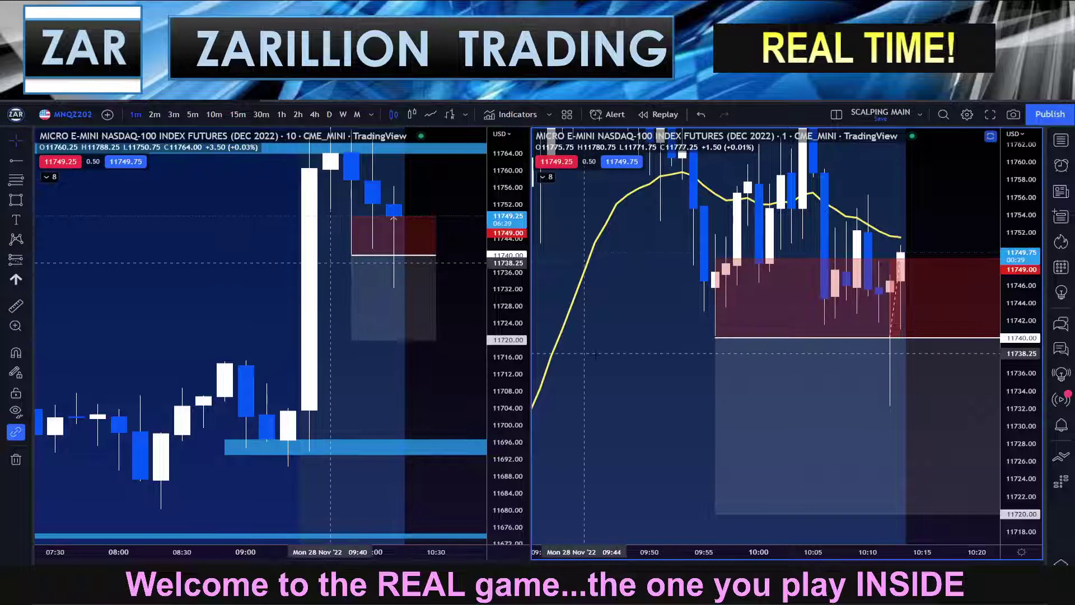
pyautogui.moveTo(603, 361); pyautogui.dragTo(576, 363)
pyautogui.scroll(-5, 752, 364)
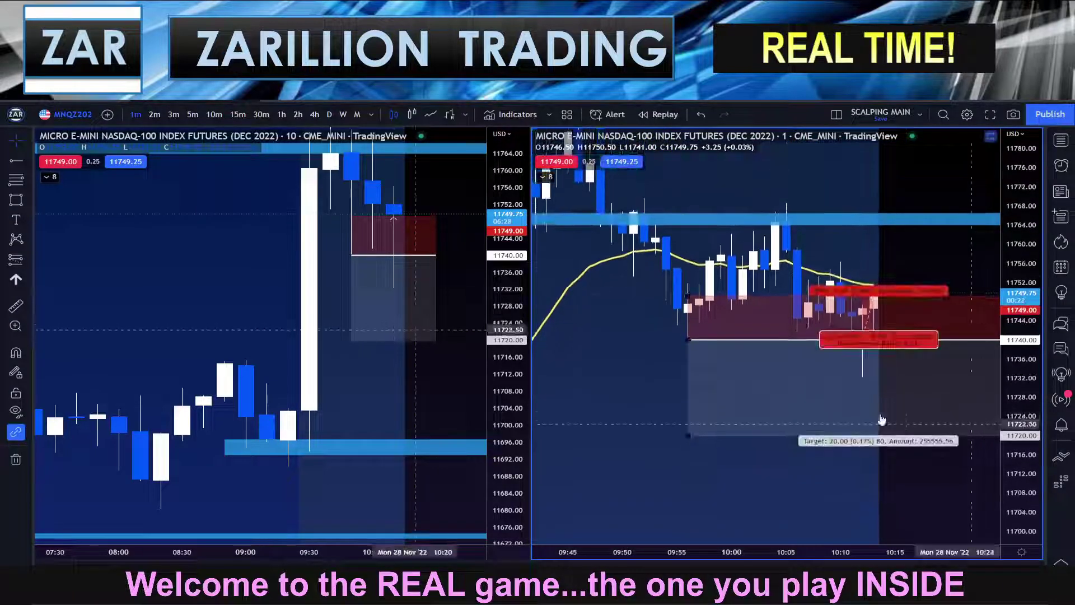
# Step: Examine the 1-minute candles around the 11740 short entry against the 09:30 rally on the 10-minute chart
pyautogui.moveTo(752, 364); pyautogui.dragTo(707, 371)
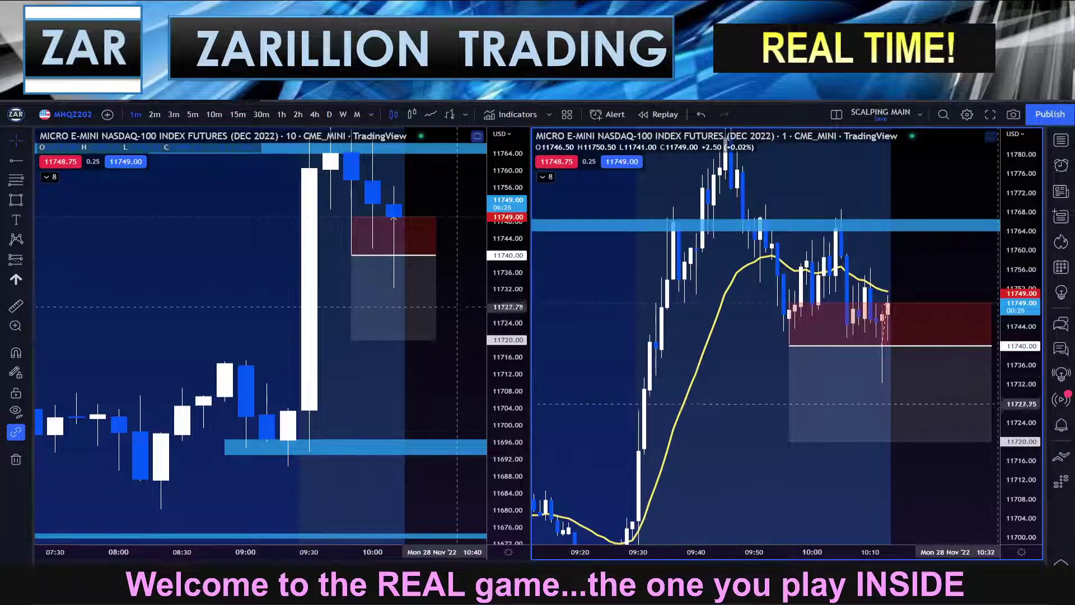
pyautogui.moveTo(507, 318); pyautogui.dragTo(508, 390)
pyautogui.moveTo(262, 304); pyautogui.dragTo(293, 353)
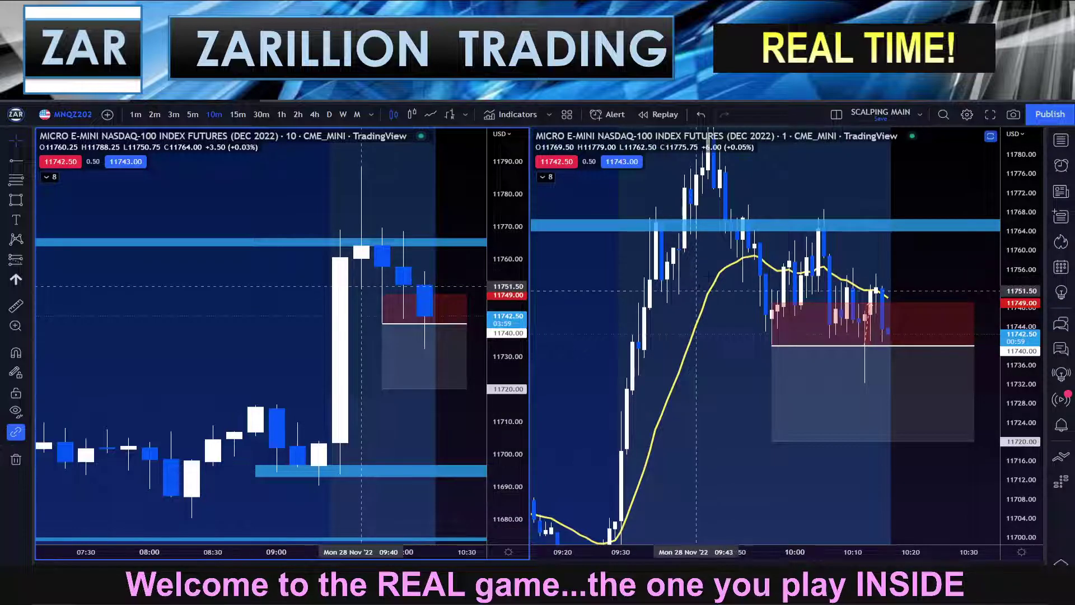
pyautogui.moveTo(701, 273); pyautogui.dragTo(660, 208)
pyautogui.click(855, 285)
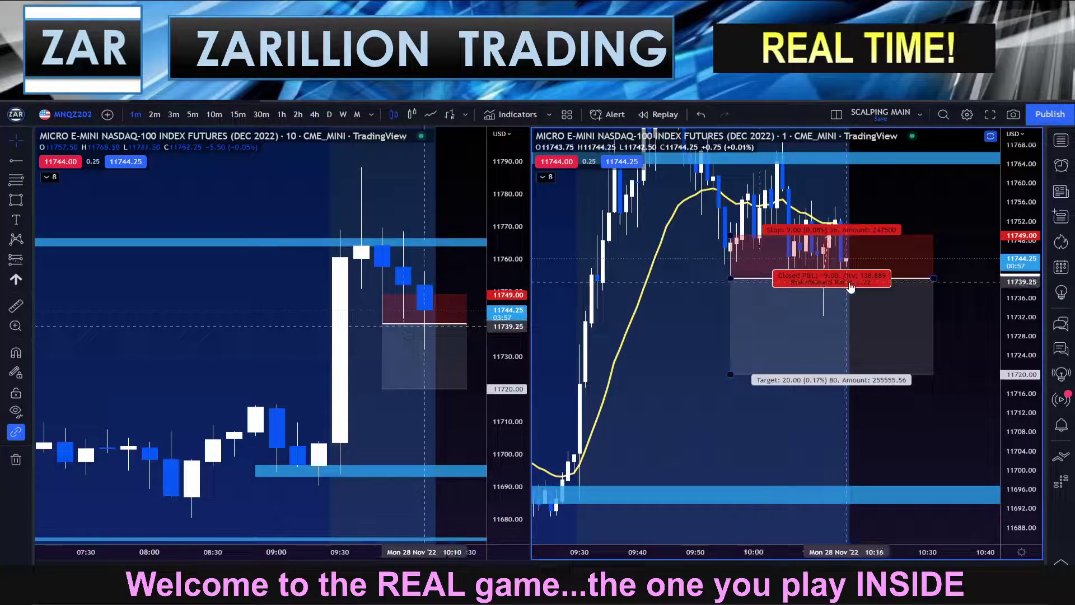
pyautogui.scroll(-2, 737, 362)
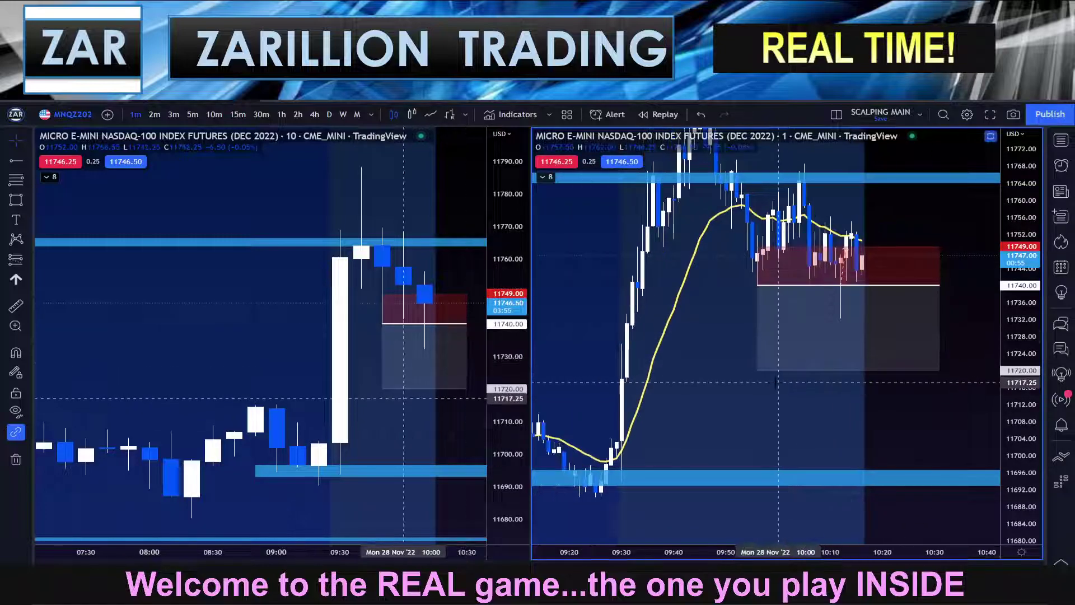
pyautogui.scroll(1, 626, 347)
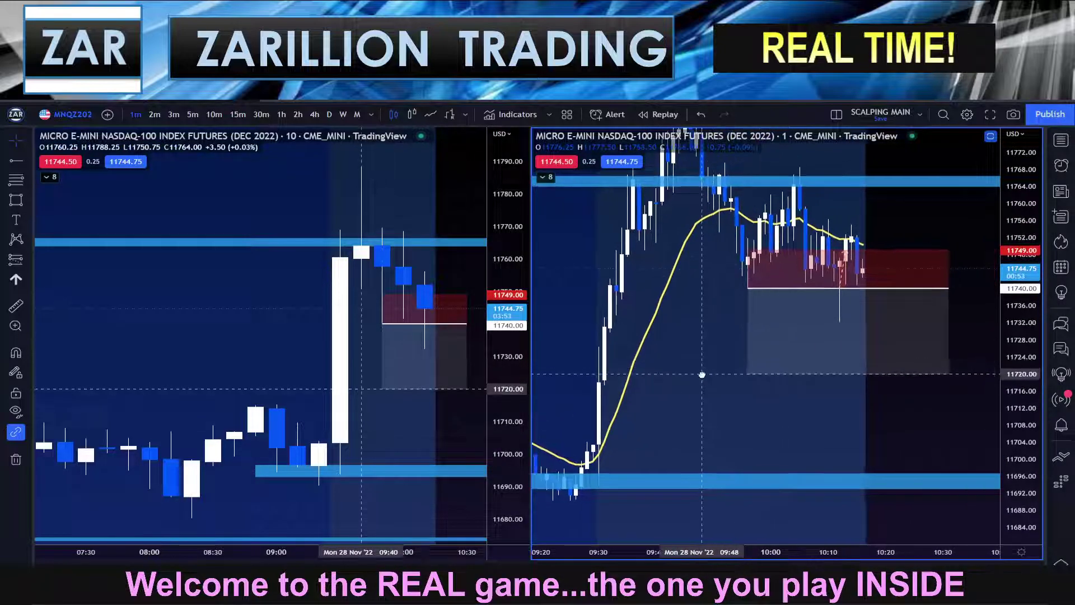
pyautogui.scroll(1, 636, 352)
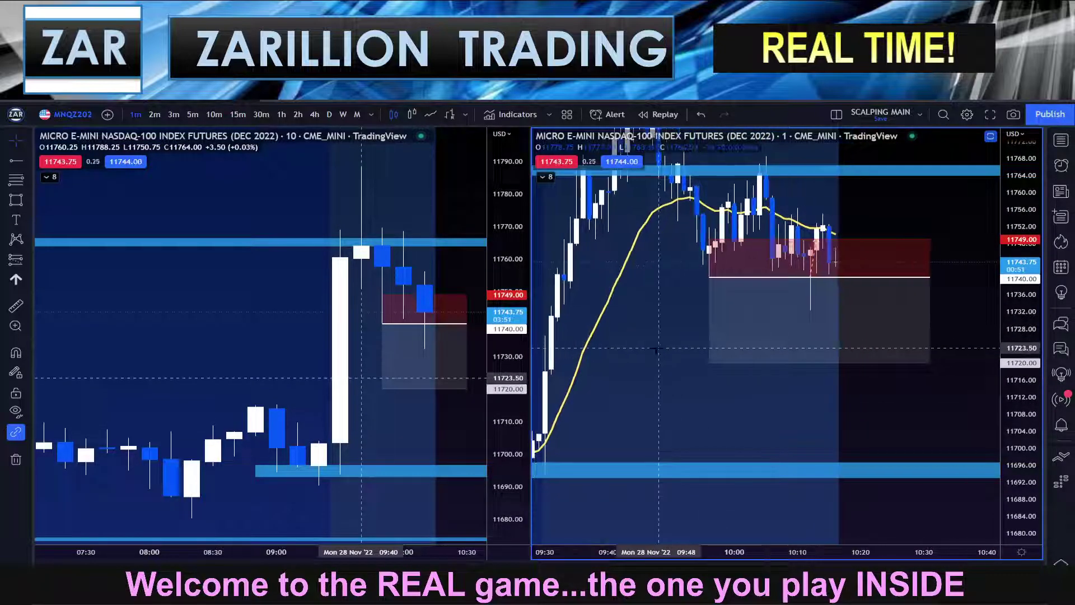
pyautogui.moveTo(645, 357); pyautogui.dragTo(675, 364)
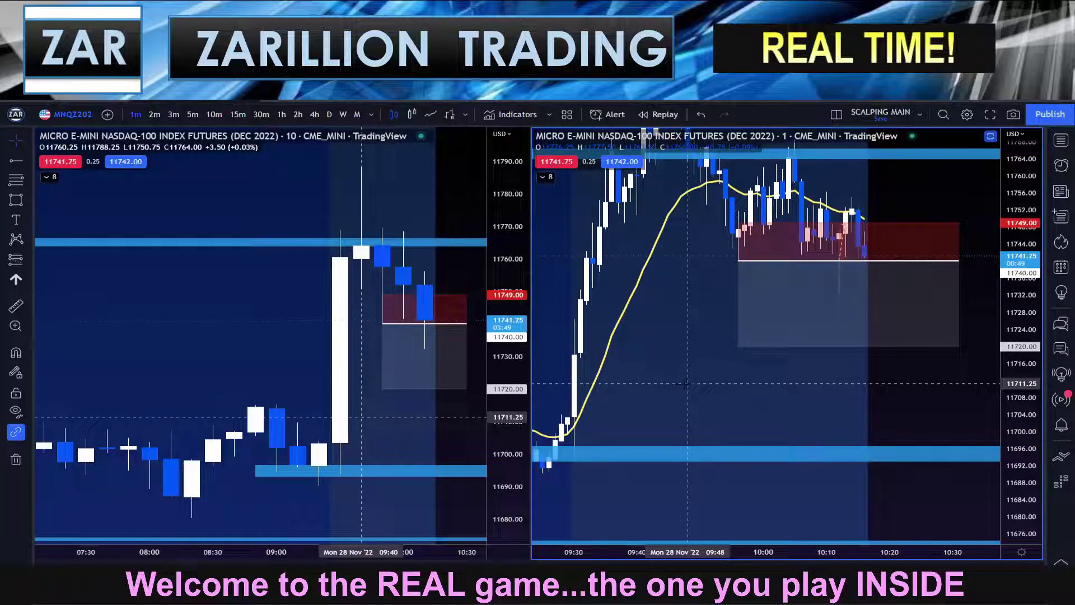
# Step: Tighten the short position's profit target to 11722 on the 1-minute chart
pyautogui.moveTo(1020, 391); pyautogui.dragTo(1021, 297)
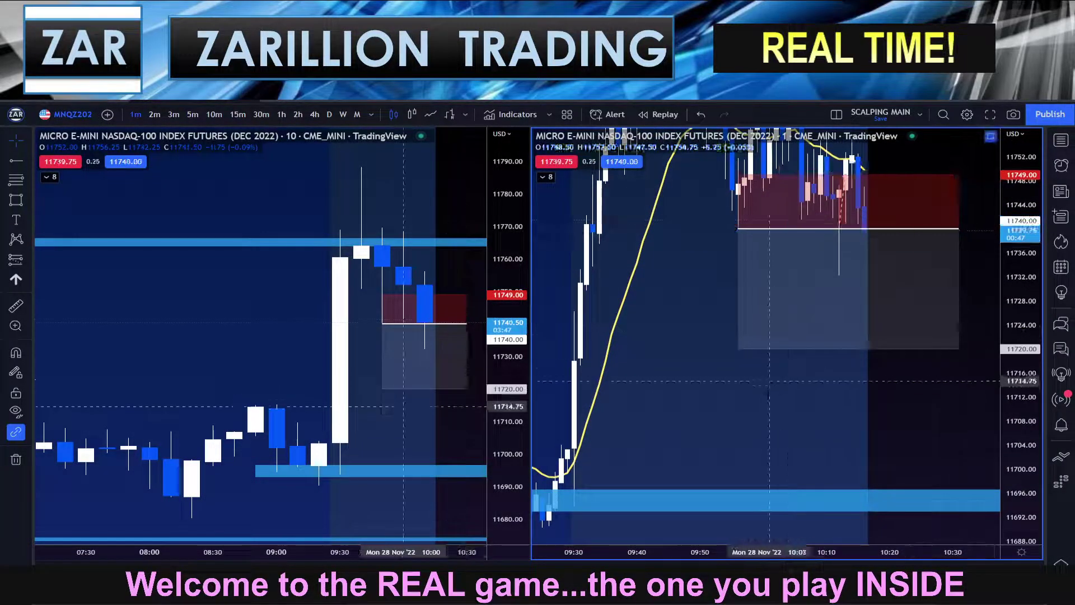
pyautogui.moveTo(759, 422); pyautogui.dragTo(829, 445)
pyautogui.scroll(2, 765, 435)
pyautogui.moveTo(697, 422); pyautogui.dragTo(677, 436)
pyautogui.scroll(2, 608, 427)
pyautogui.moveTo(605, 425); pyautogui.dragTo(576, 453)
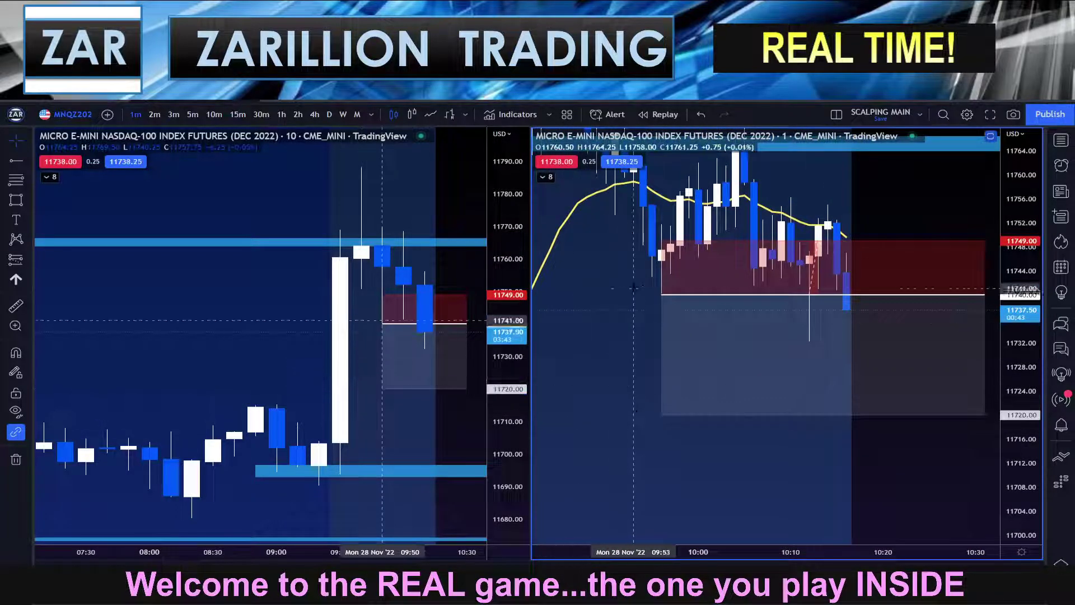
pyautogui.moveTo(620, 401); pyautogui.dragTo(689, 395)
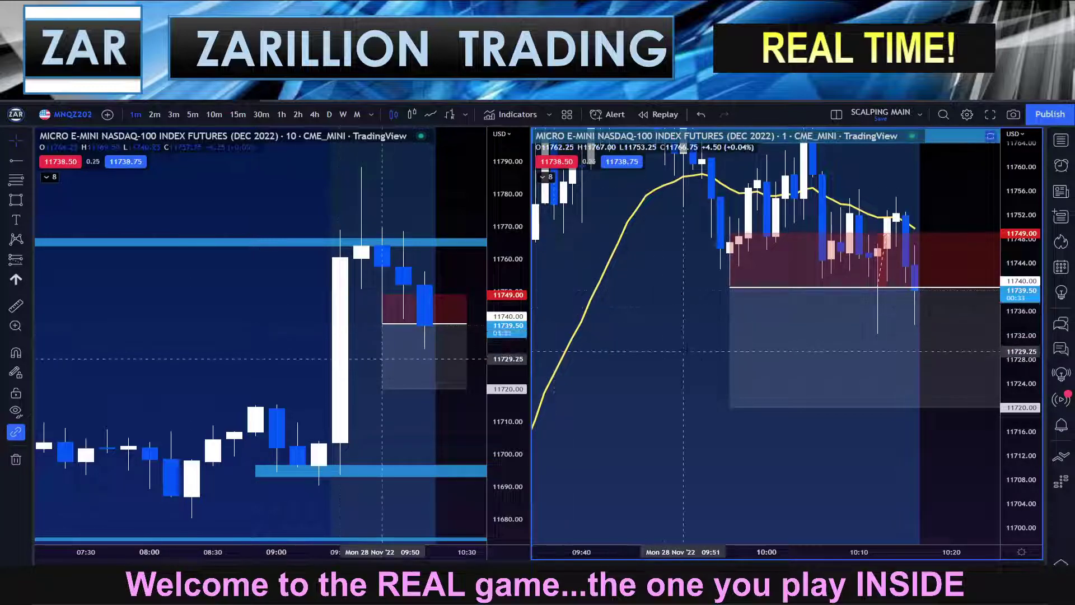
pyautogui.moveTo(700, 348); pyautogui.dragTo(614, 349)
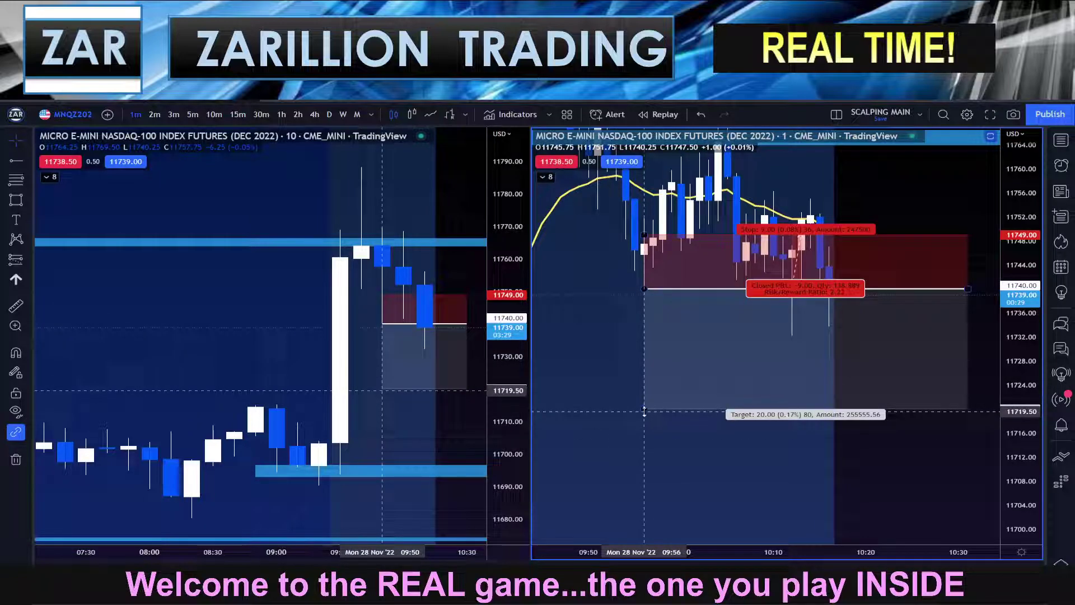
pyautogui.moveTo(644, 411)
pyautogui.mouseDown()
pyautogui.moveTo(647, 396)
pyautogui.moveTo(632, 403)
pyautogui.moveTo(655, 410)
pyautogui.moveTo(655, 434)
pyautogui.mouseUp()
pyautogui.click(605, 408)
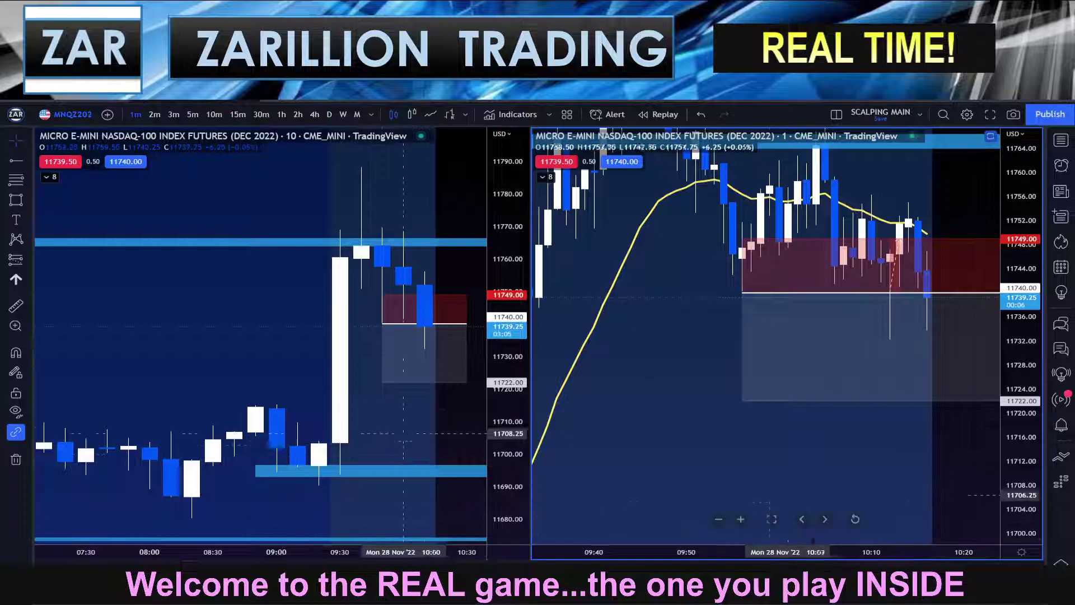
# Step: Examine the latest 1-minute candles between the short's 11740 entry and its 11722 target
pyautogui.moveTo(726, 450); pyautogui.dragTo(751, 464)
pyautogui.scroll(1, 707, 457)
pyautogui.moveTo(670, 408); pyautogui.dragTo(591, 398)
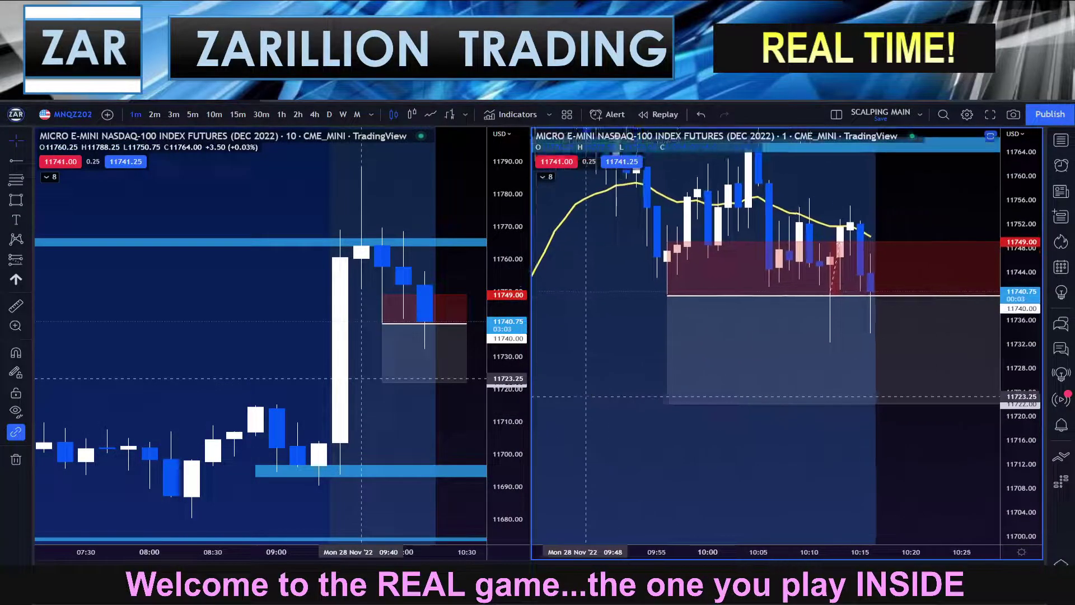
pyautogui.moveTo(1021, 422); pyautogui.dragTo(1024, 354)
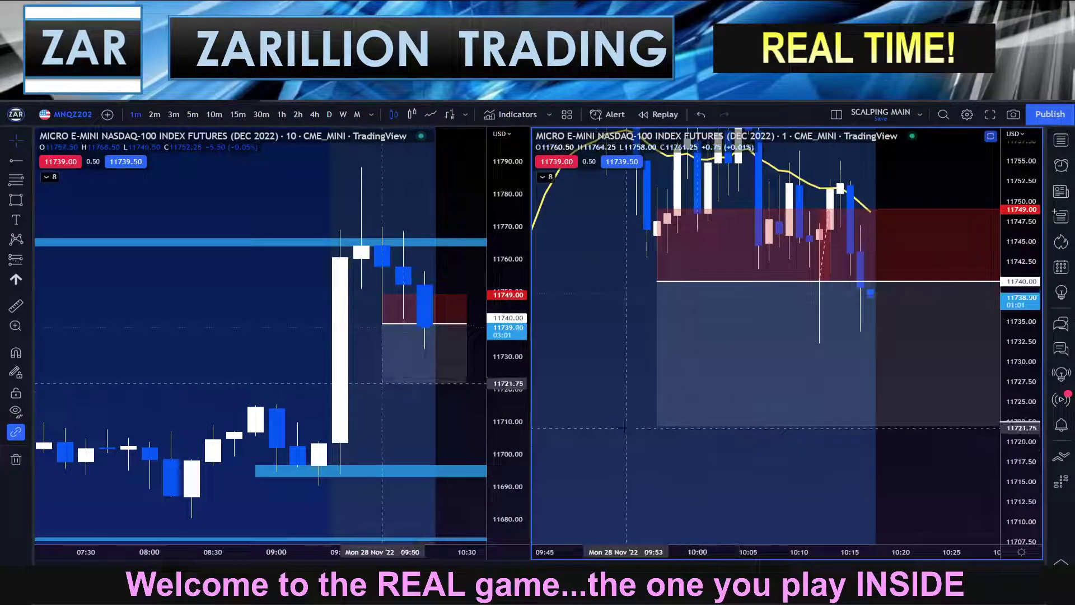
pyautogui.moveTo(630, 432); pyautogui.dragTo(680, 437)
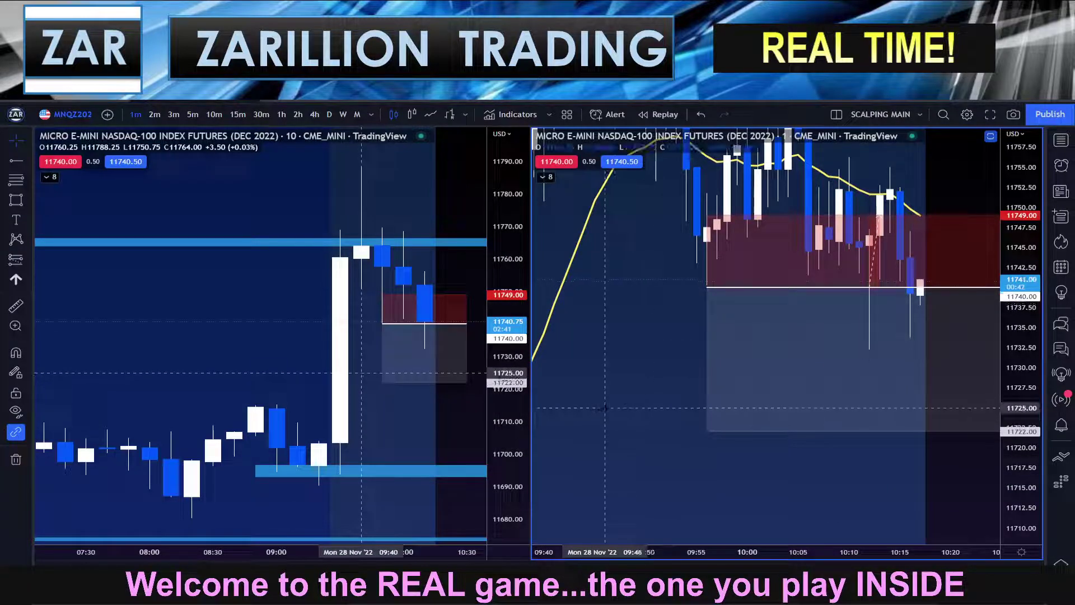
pyautogui.moveTo(605, 409); pyautogui.dragTo(621, 441)
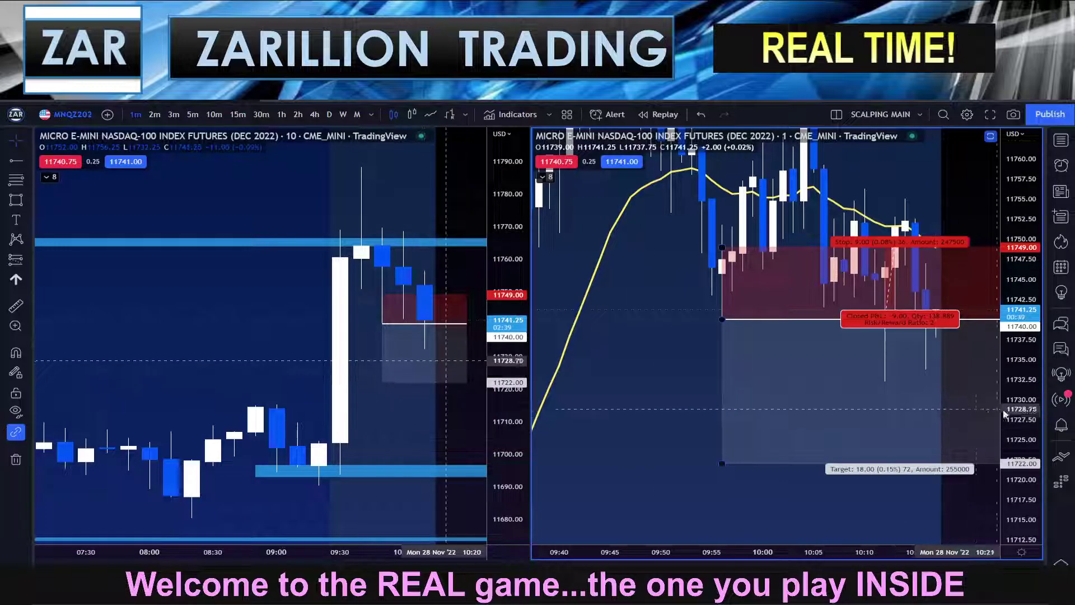
pyautogui.moveTo(1019, 412); pyautogui.dragTo(1018, 355)
pyautogui.moveTo(631, 369); pyautogui.dragTo(533, 378)
pyautogui.scroll(1, 587, 336)
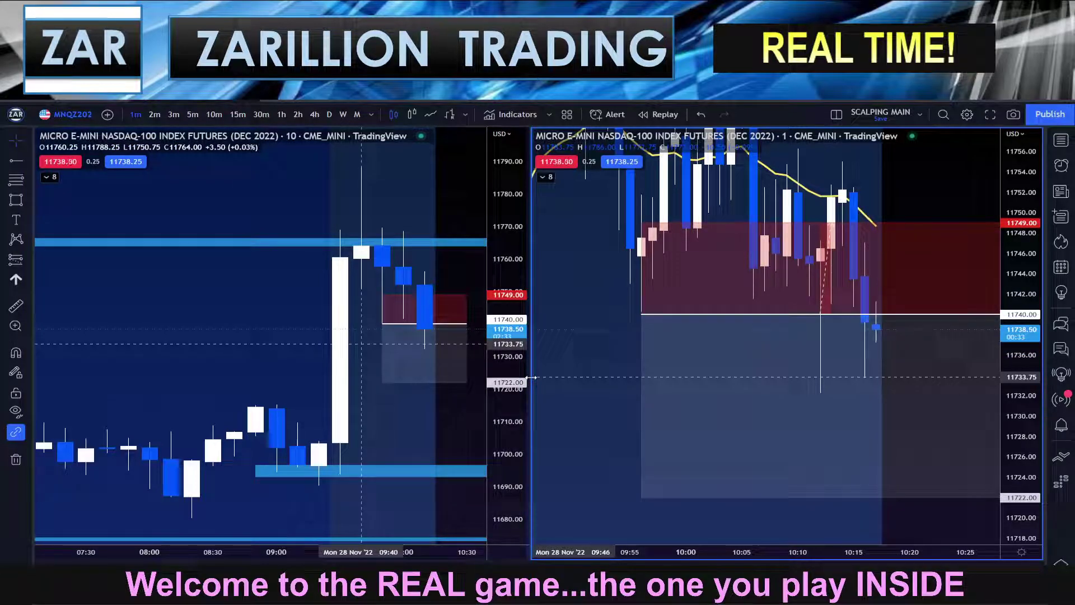
# Step: Inspect the current 10-minute candle against the short position and the blue zones above and below it
pyautogui.click(394, 326)
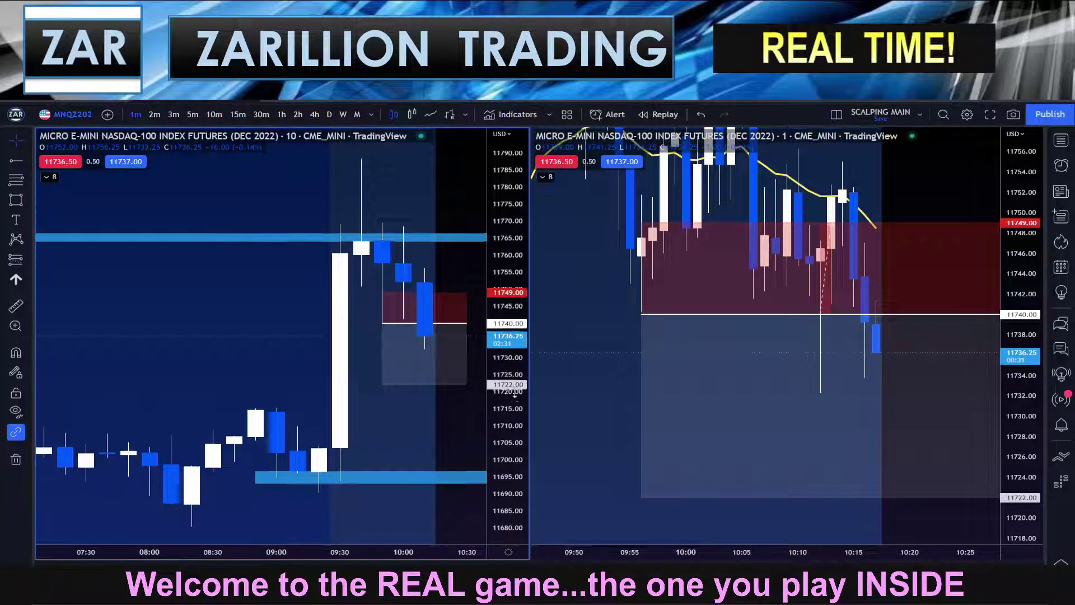
pyautogui.click(150, 370)
pyautogui.moveTo(150, 370); pyautogui.dragTo(124, 375)
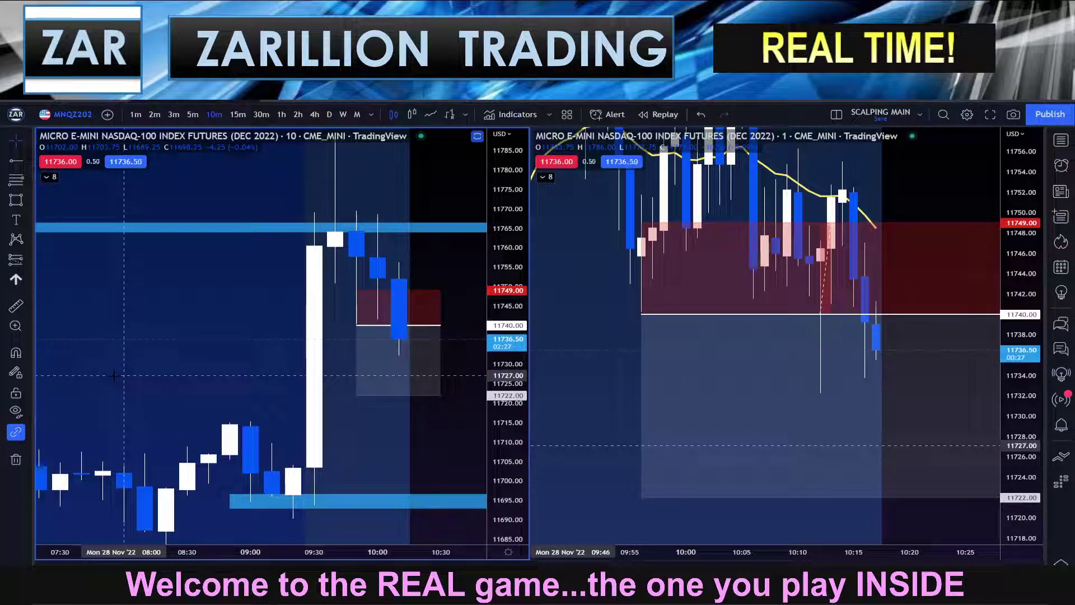
pyautogui.moveTo(405, 466); pyautogui.dragTo(426, 451)
pyautogui.scroll(1, 367, 448)
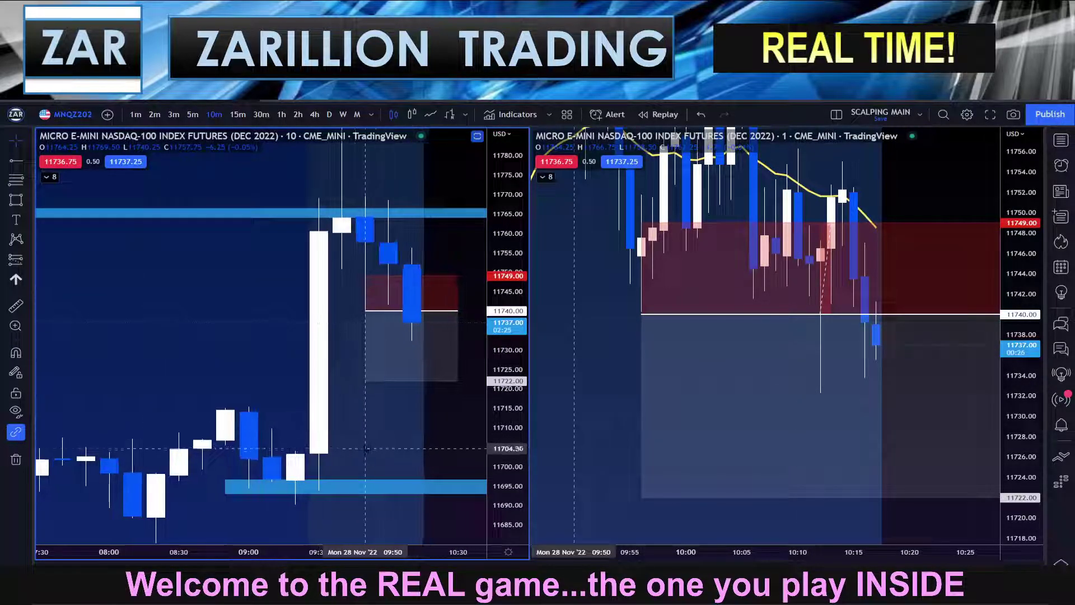
pyautogui.scroll(2, 366, 448)
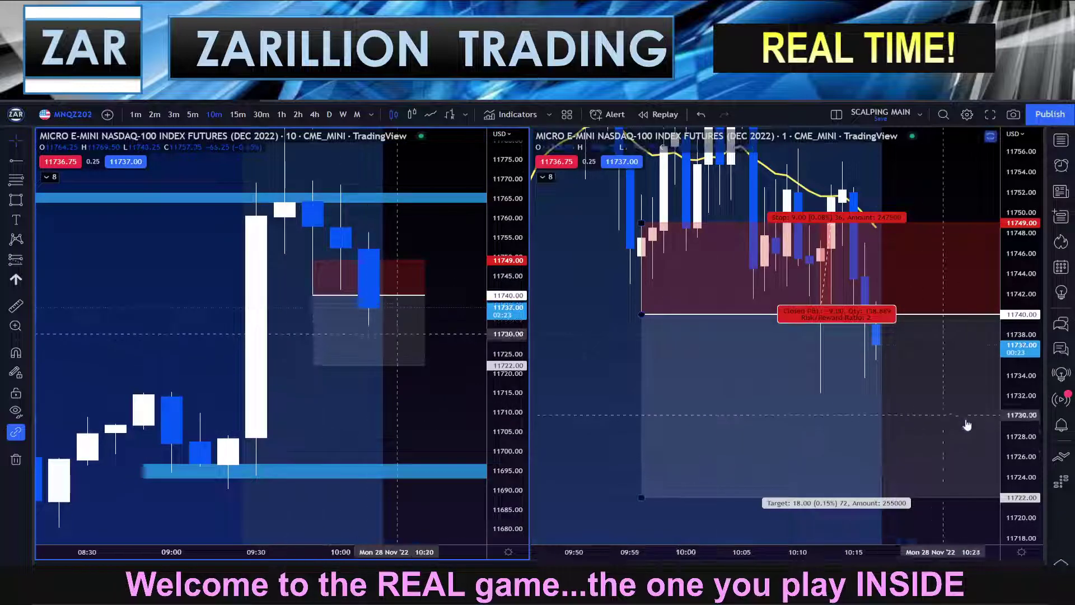
# Step: Examine the 1-minute candles and moving average against the short's 11749 stop and 11740 entry
pyautogui.moveTo(1023, 425); pyautogui.dragTo(998, 465)
pyautogui.moveTo(607, 427); pyautogui.dragTo(617, 418)
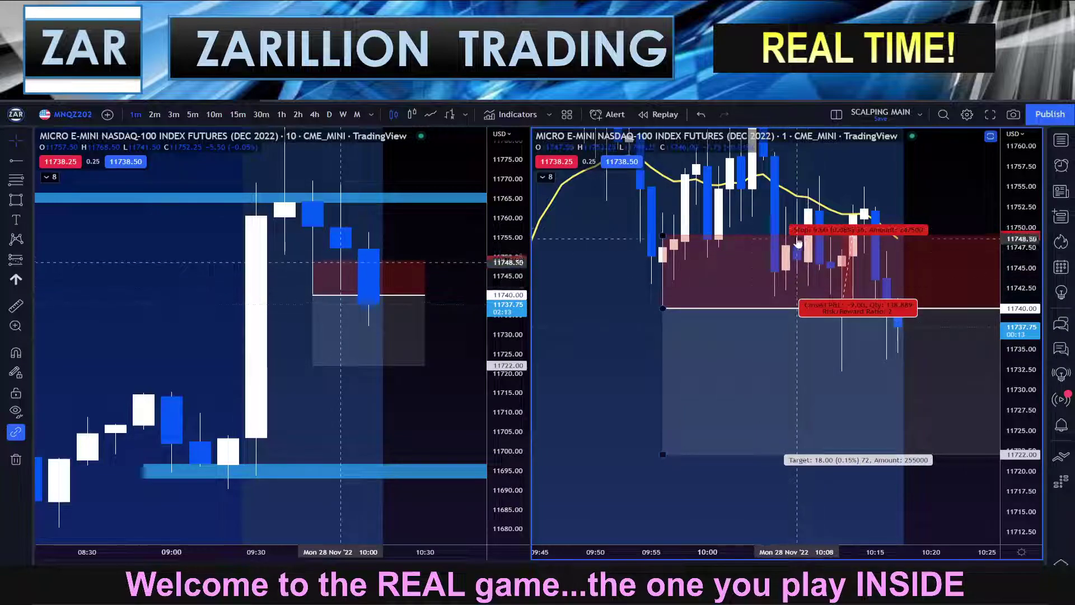
pyautogui.moveTo(606, 313); pyautogui.dragTo(566, 439)
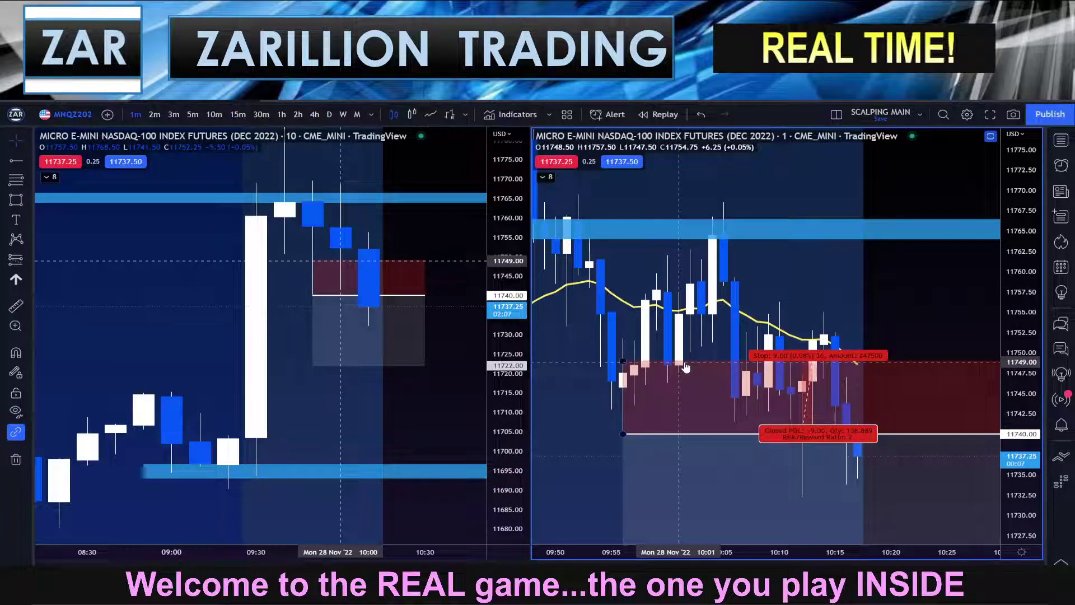
pyautogui.moveTo(685, 367); pyautogui.dragTo(720, 346)
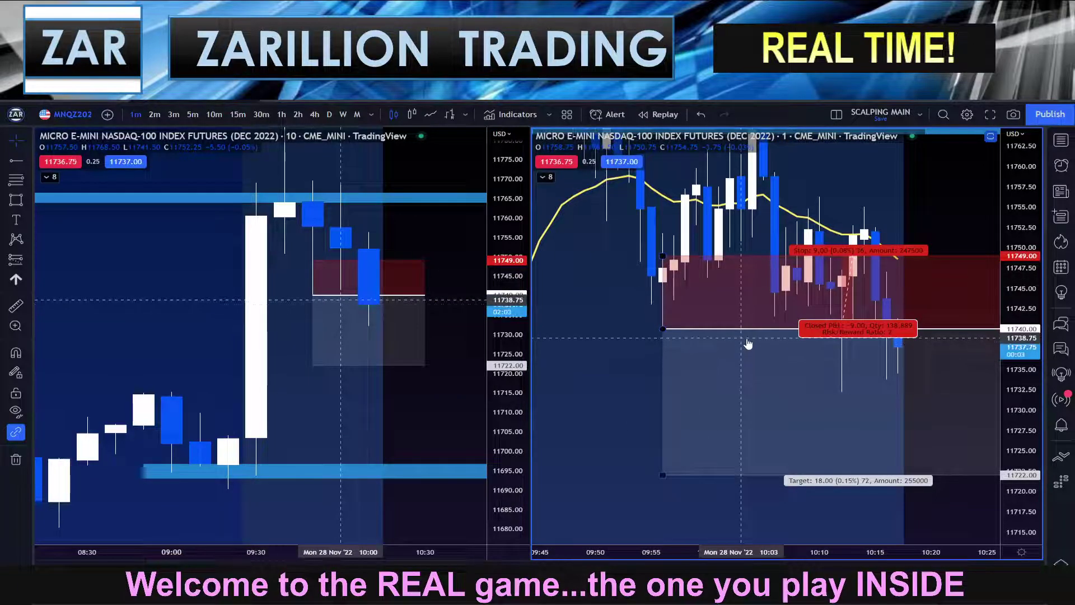
pyautogui.moveTo(670, 398); pyautogui.dragTo(641, 378)
pyautogui.scroll(1, 630, 381)
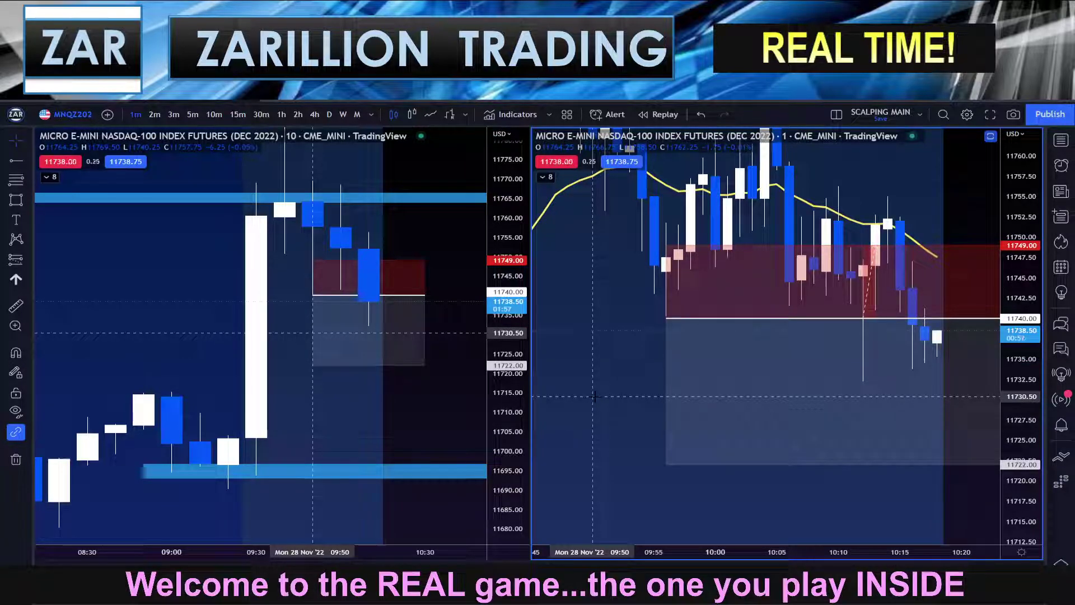
pyautogui.moveTo(1013, 451); pyautogui.dragTo(1018, 399)
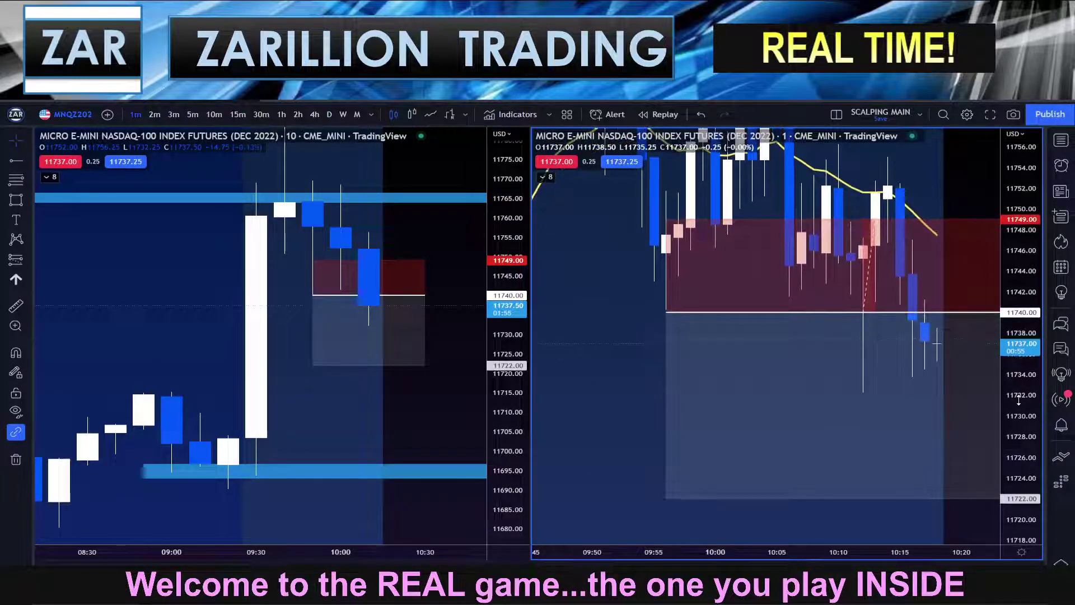
pyautogui.scroll(-1, 583, 446)
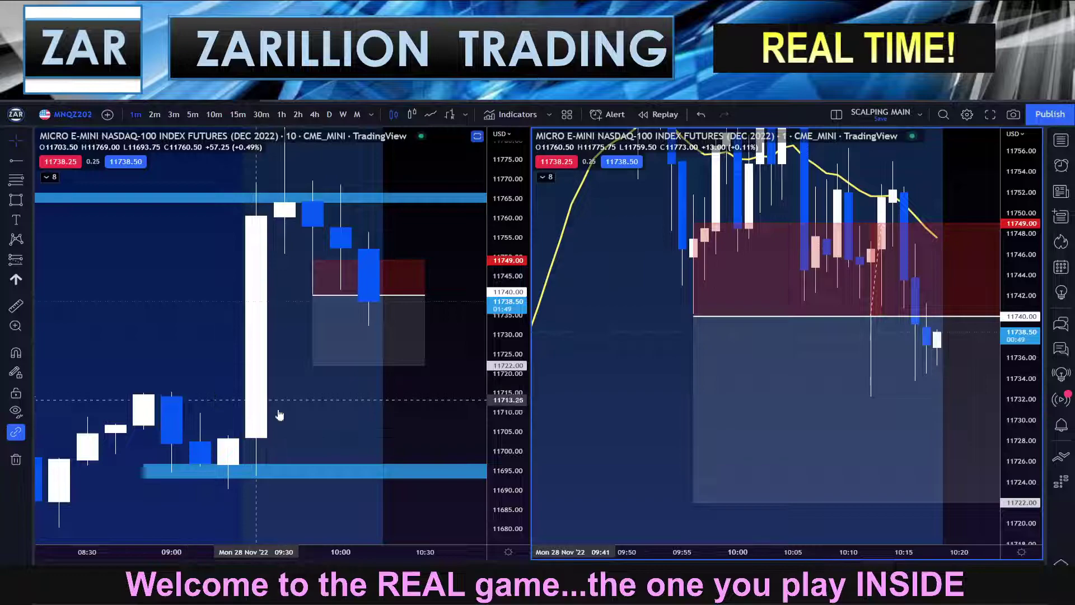
# Step: Review the wider session on both charts, comparing the 09:30 rally and pullback with the short and surrounding blue zones
pyautogui.scroll(-2, 277, 345)
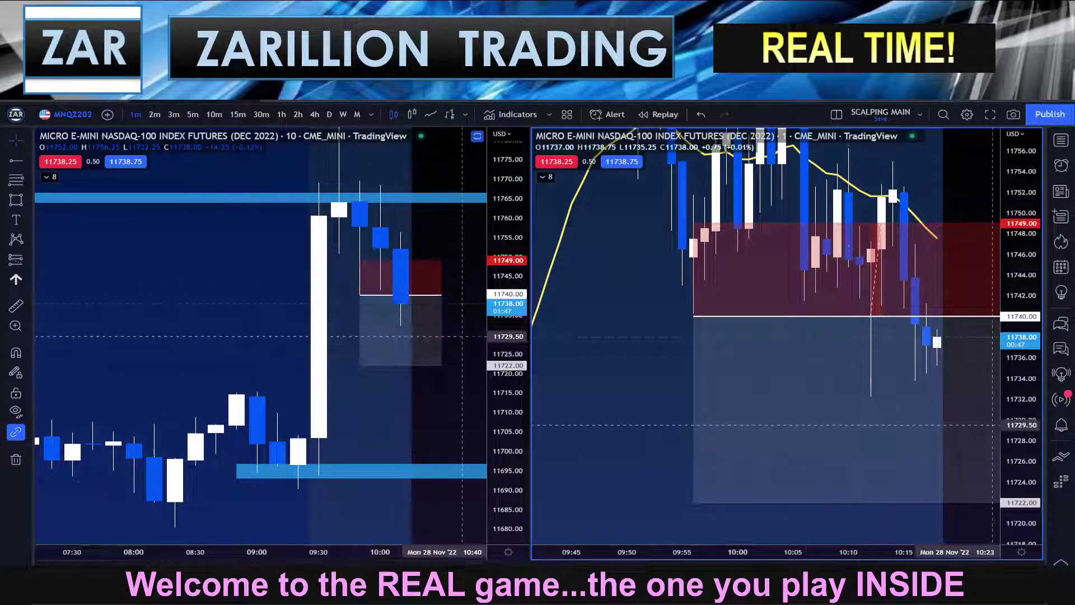
pyautogui.moveTo(507, 337); pyautogui.dragTo(507, 414)
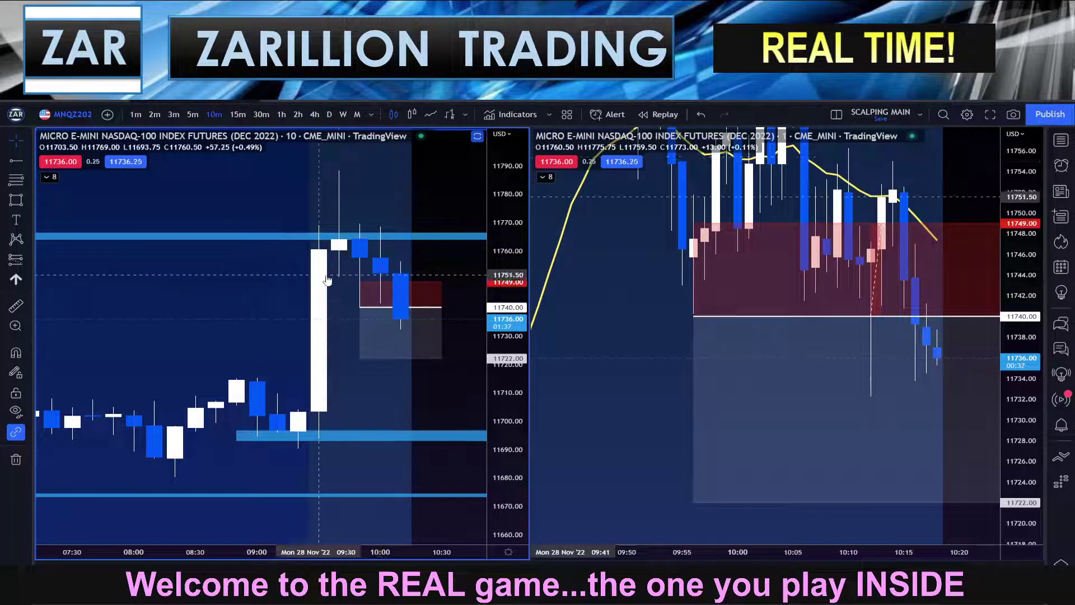
pyautogui.scroll(1, 359, 212)
pyautogui.moveTo(1017, 345); pyautogui.dragTo(1017, 451)
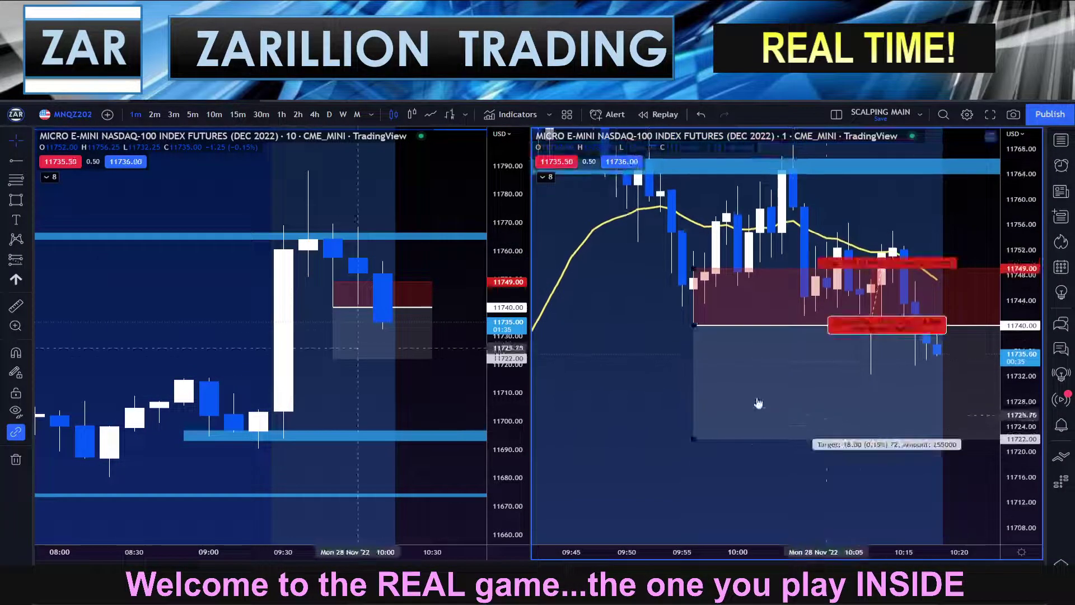
pyautogui.moveTo(614, 478); pyautogui.dragTo(586, 560)
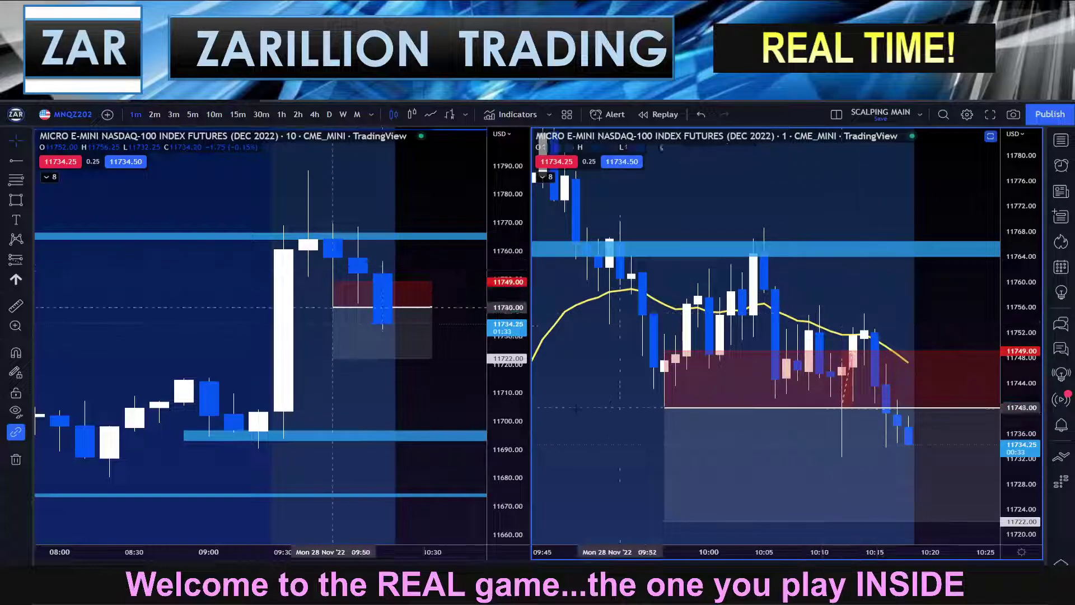
pyautogui.scroll(-3, 896, 392)
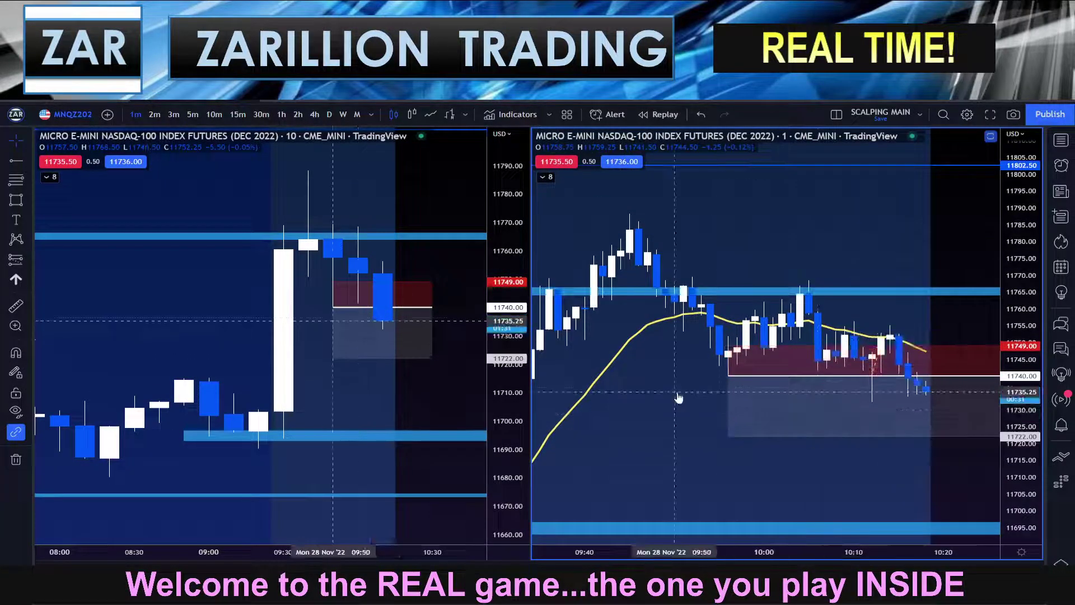
pyautogui.scroll(-4, 815, 333)
pyautogui.scroll(-3, 815, 332)
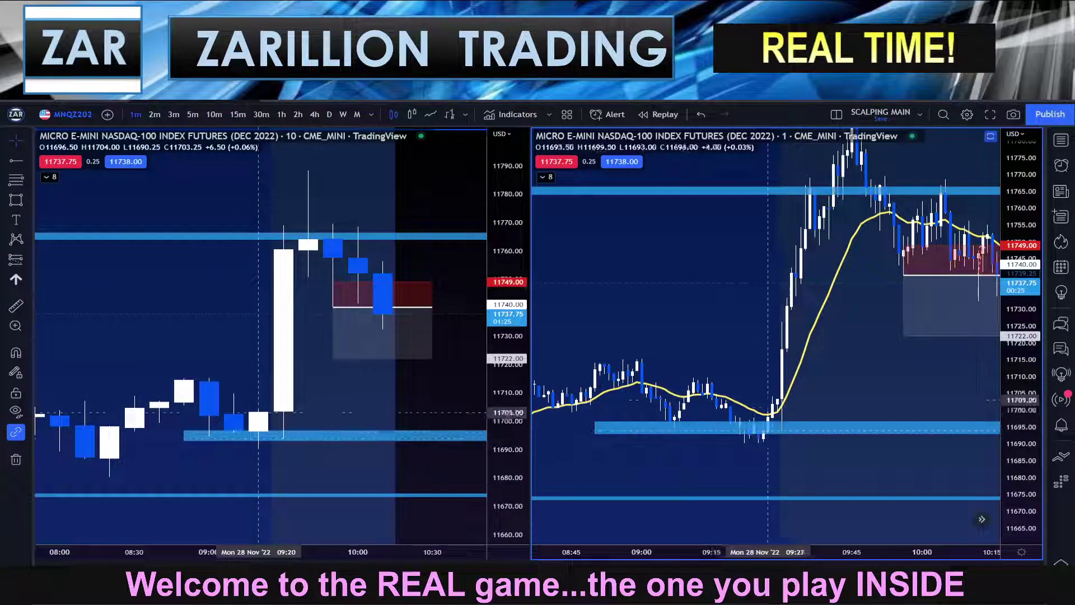
pyautogui.moveTo(646, 340); pyautogui.dragTo(499, 344)
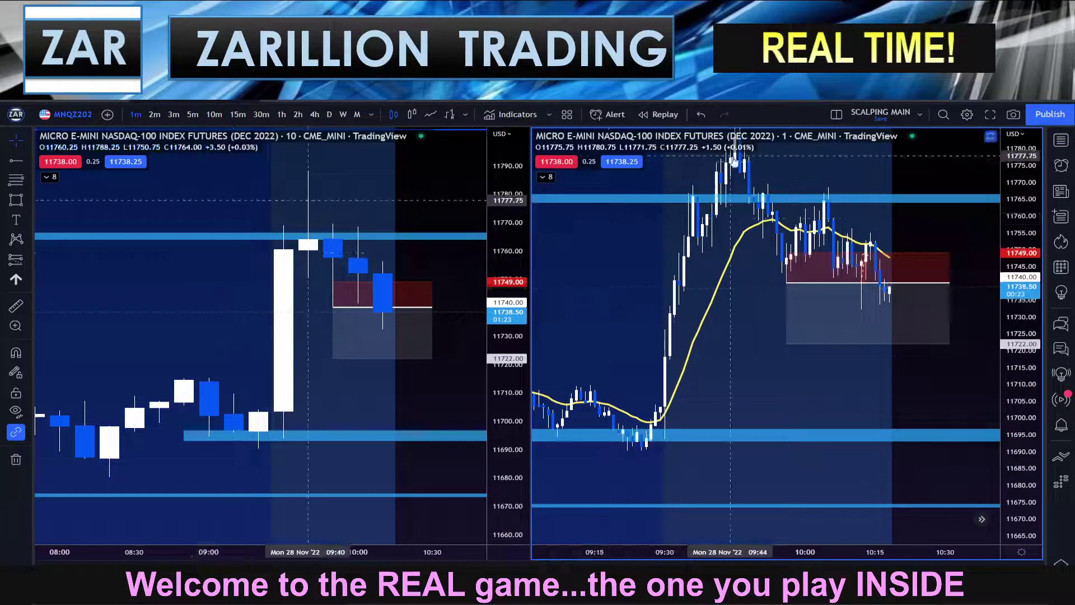
pyautogui.scroll(1, 774, 265)
pyautogui.scroll(1, 772, 252)
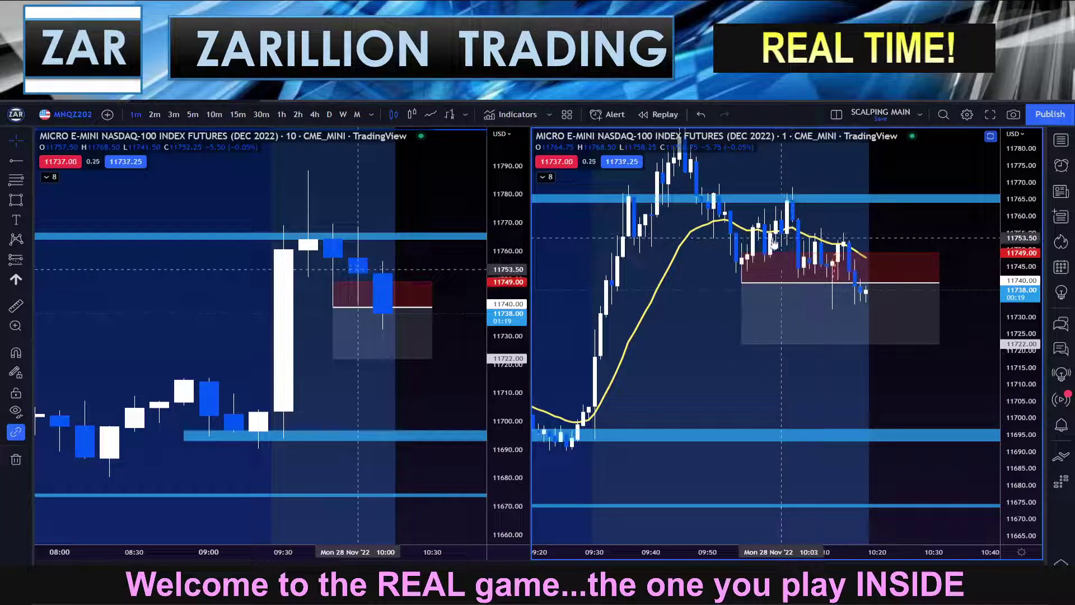
# Step: Study the 1-minute chart from the 09:30 rally off the lower blue zone up to the short's 11740 entry
pyautogui.moveTo(691, 369); pyautogui.dragTo(757, 367)
pyautogui.moveTo(1024, 368); pyautogui.dragTo(1024, 228)
pyautogui.scroll(4, 760, 370)
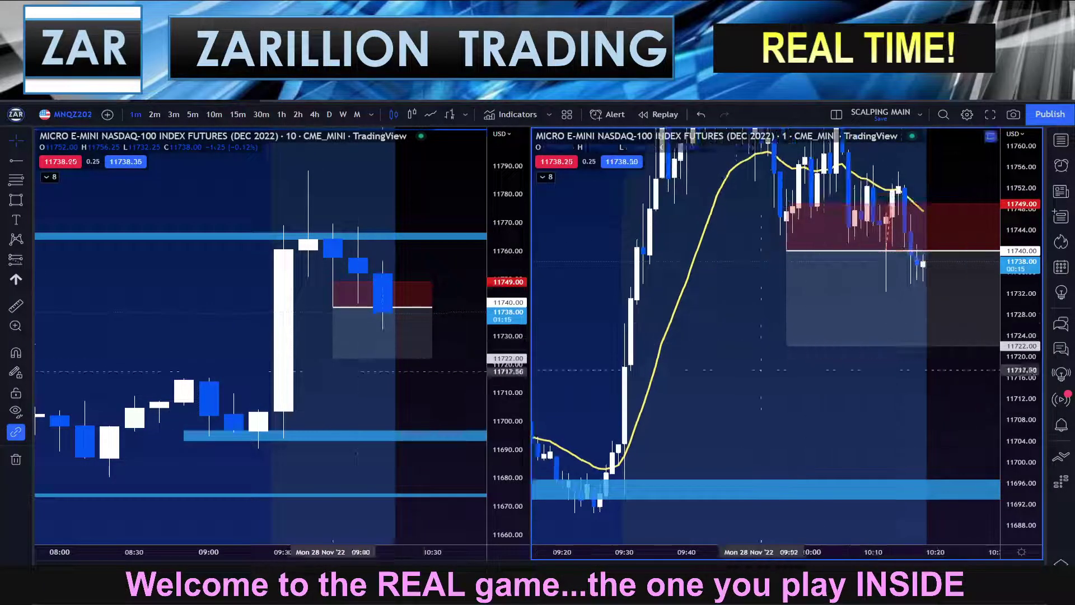
pyautogui.moveTo(649, 380); pyautogui.dragTo(674, 489)
pyautogui.scroll(2, 674, 489)
pyautogui.moveTo(628, 442); pyautogui.dragTo(642, 413)
pyautogui.scroll(2, 643, 413)
# Step: Examine the 1-minute candles around the 11740 entry at close range, with the short's 11749 stop and 11722 target in view
pyautogui.moveTo(1021, 446); pyautogui.dragTo(1004, 280)
pyautogui.scroll(2, 624, 372)
pyautogui.moveTo(580, 358); pyautogui.dragTo(585, 351)
pyautogui.scroll(2, 585, 355)
pyautogui.scroll(-5, 605, 363)
pyautogui.moveTo(686, 343); pyautogui.dragTo(645, 343)
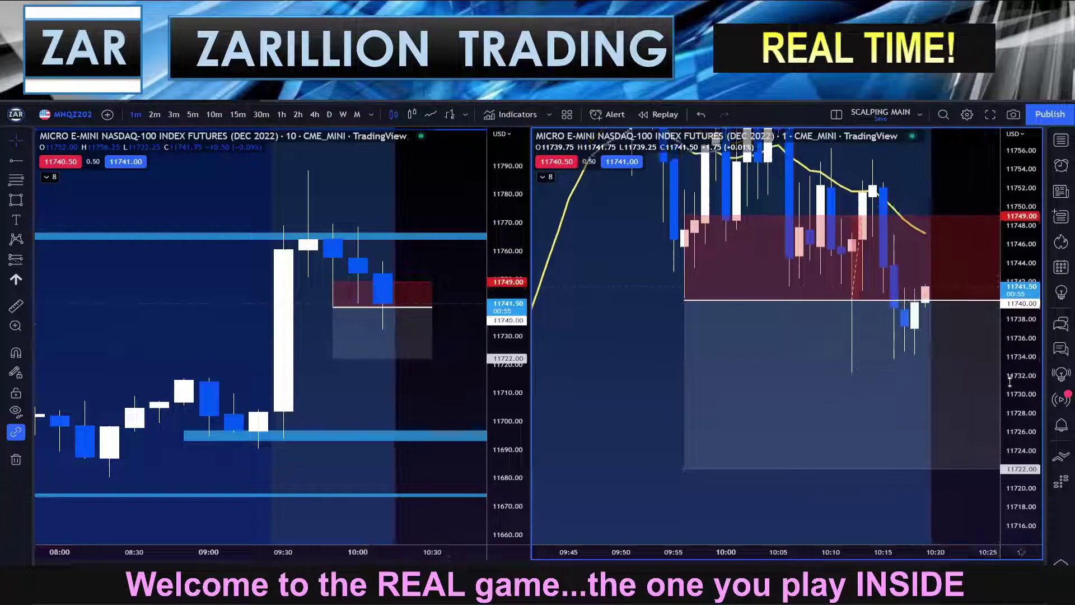
pyautogui.scroll(-3, 633, 392)
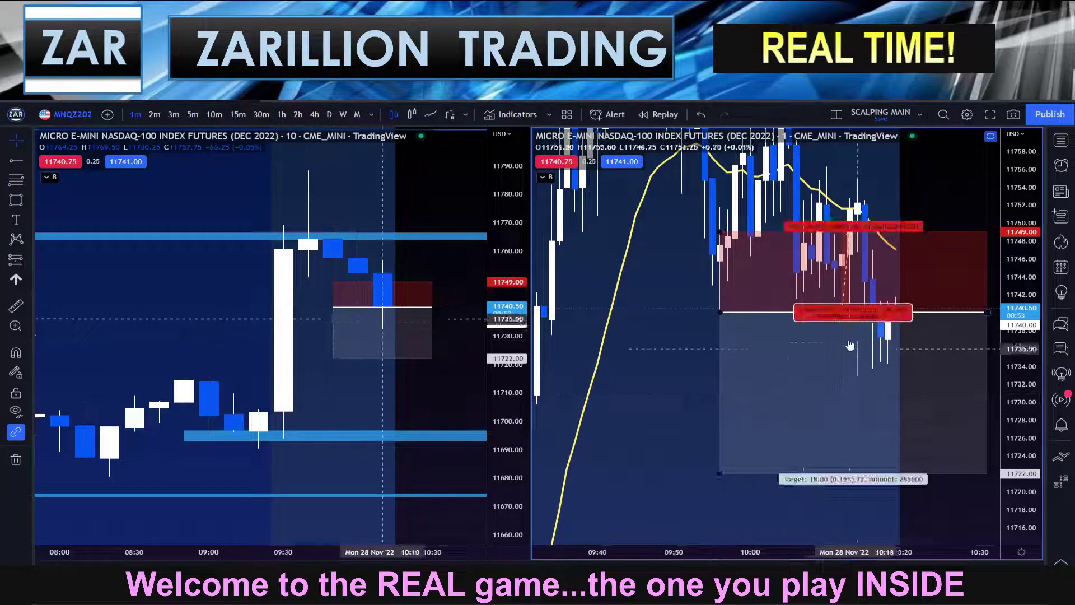
pyautogui.moveTo(676, 389); pyautogui.dragTo(688, 381)
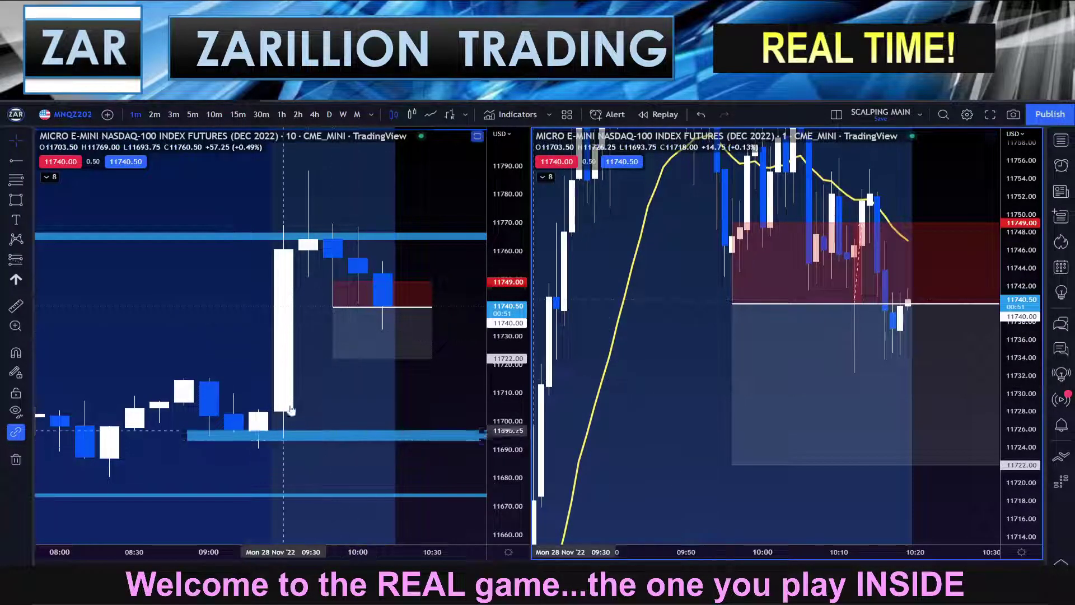
# Step: Inspect the 10-minute candles inside the short position, between the upper blue zone and the zone near 11696
pyautogui.moveTo(509, 436); pyautogui.dragTo(510, 337)
pyautogui.moveTo(469, 419); pyautogui.dragTo(466, 447)
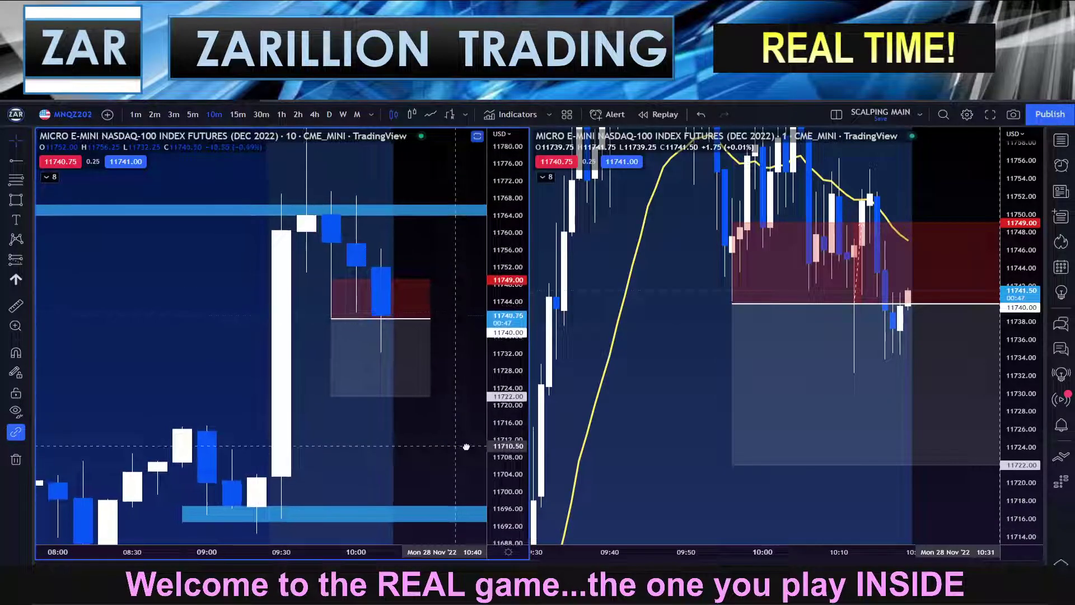
pyautogui.moveTo(171, 417); pyautogui.dragTo(188, 419)
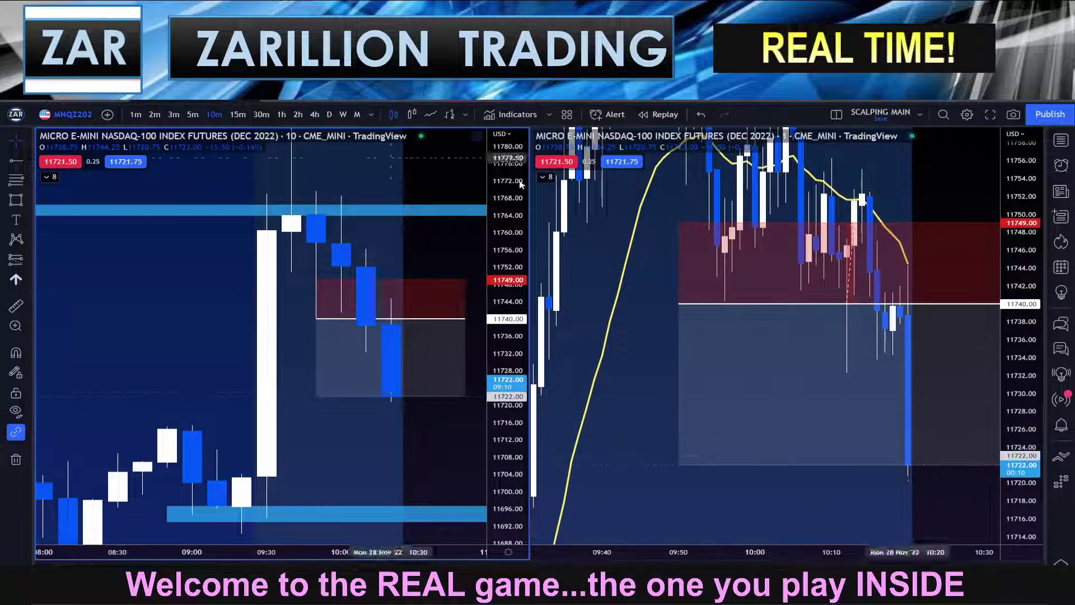
# Step: Examine the newest 1-minute candles around the short's 11722 target, comparing them with the moving average and the upper blue zone
pyautogui.moveTo(661, 345); pyautogui.dragTo(688, 324)
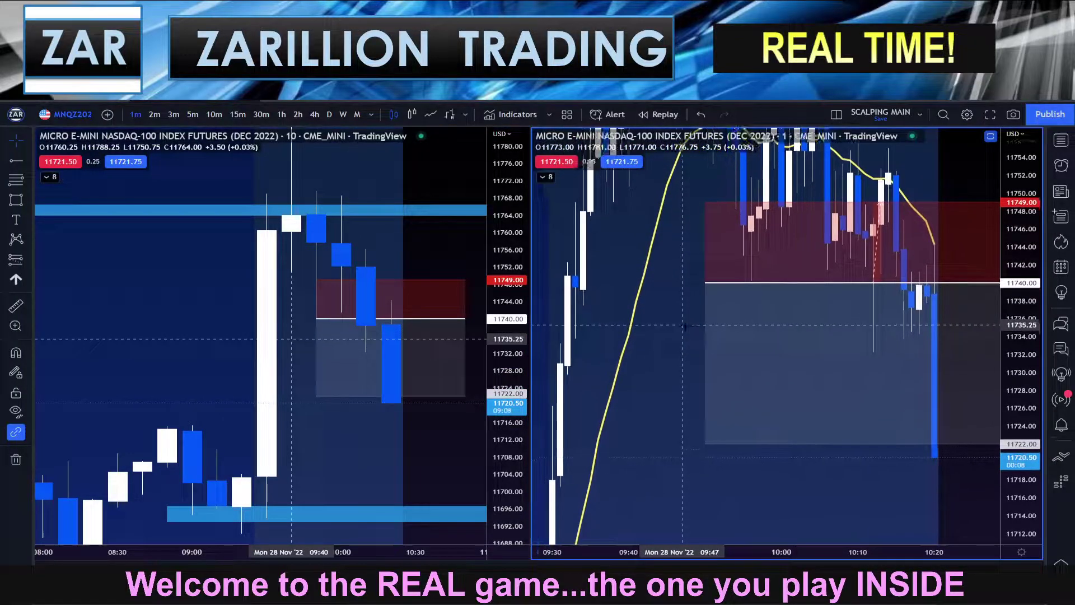
pyautogui.scroll(1, 692, 329)
pyautogui.click(819, 365)
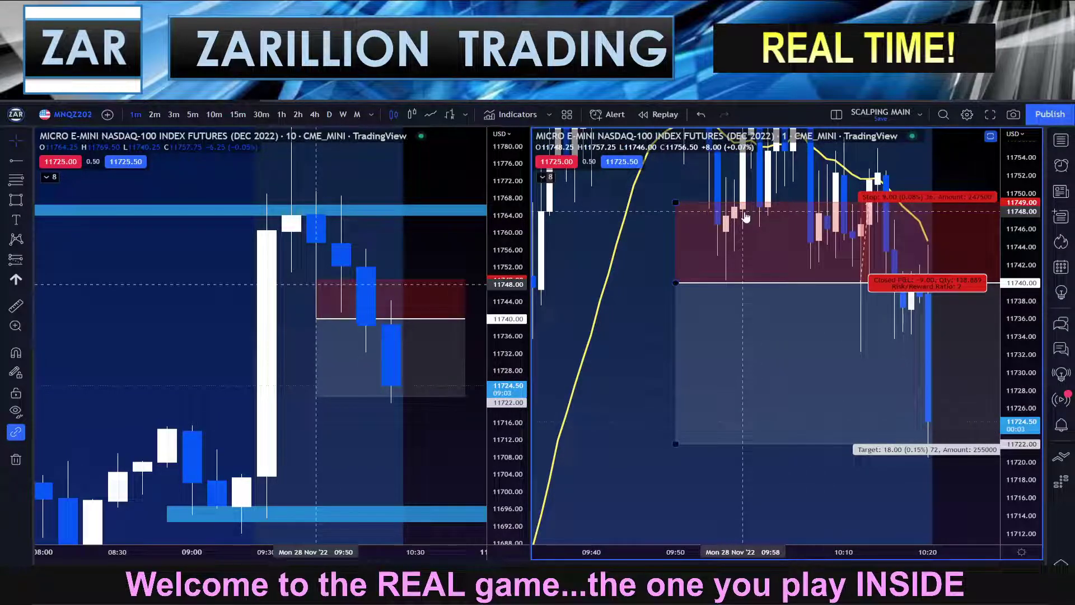
pyautogui.moveTo(642, 338)
pyautogui.mouseDown()
pyautogui.moveTo(659, 334)
pyautogui.moveTo(666, 352)
pyautogui.mouseUp()
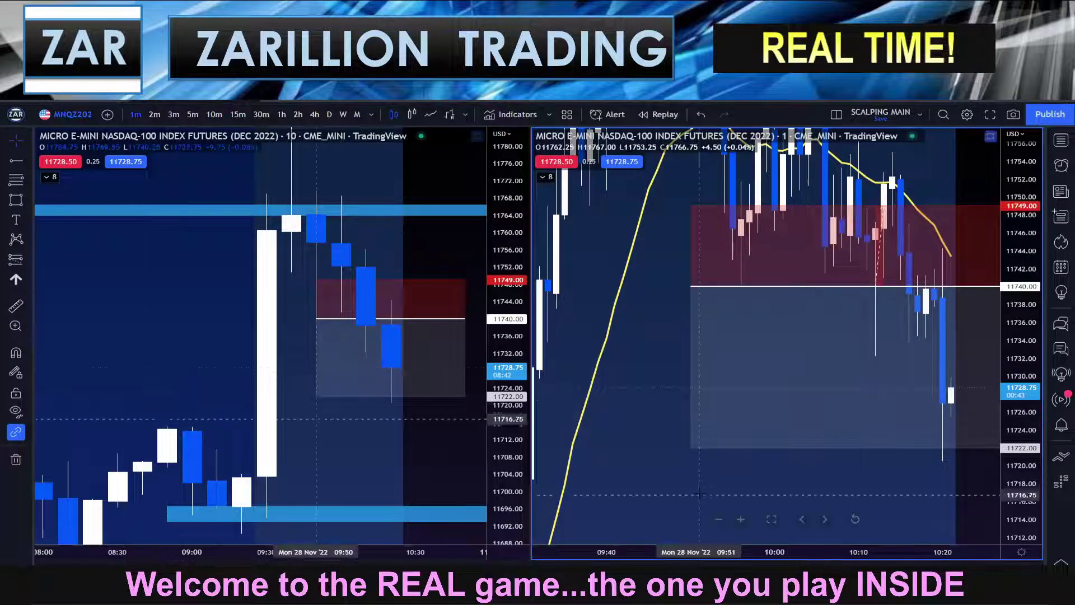
pyautogui.moveTo(1014, 376); pyautogui.dragTo(1014, 446)
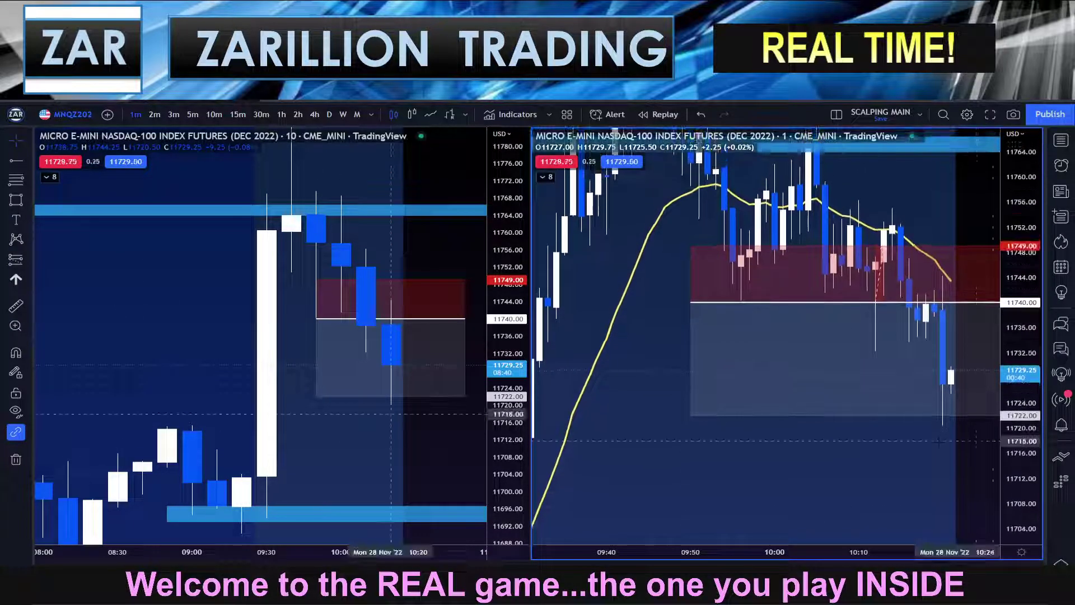
pyautogui.moveTo(646, 429)
pyautogui.mouseDown()
pyautogui.moveTo(629, 434)
pyautogui.moveTo(639, 435)
pyautogui.mouseUp()
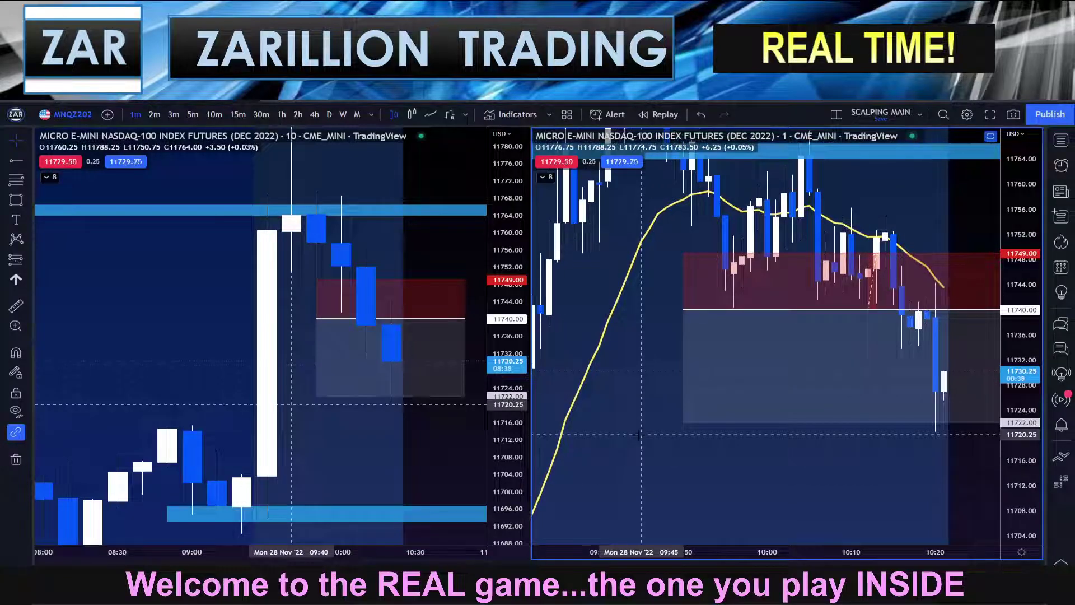